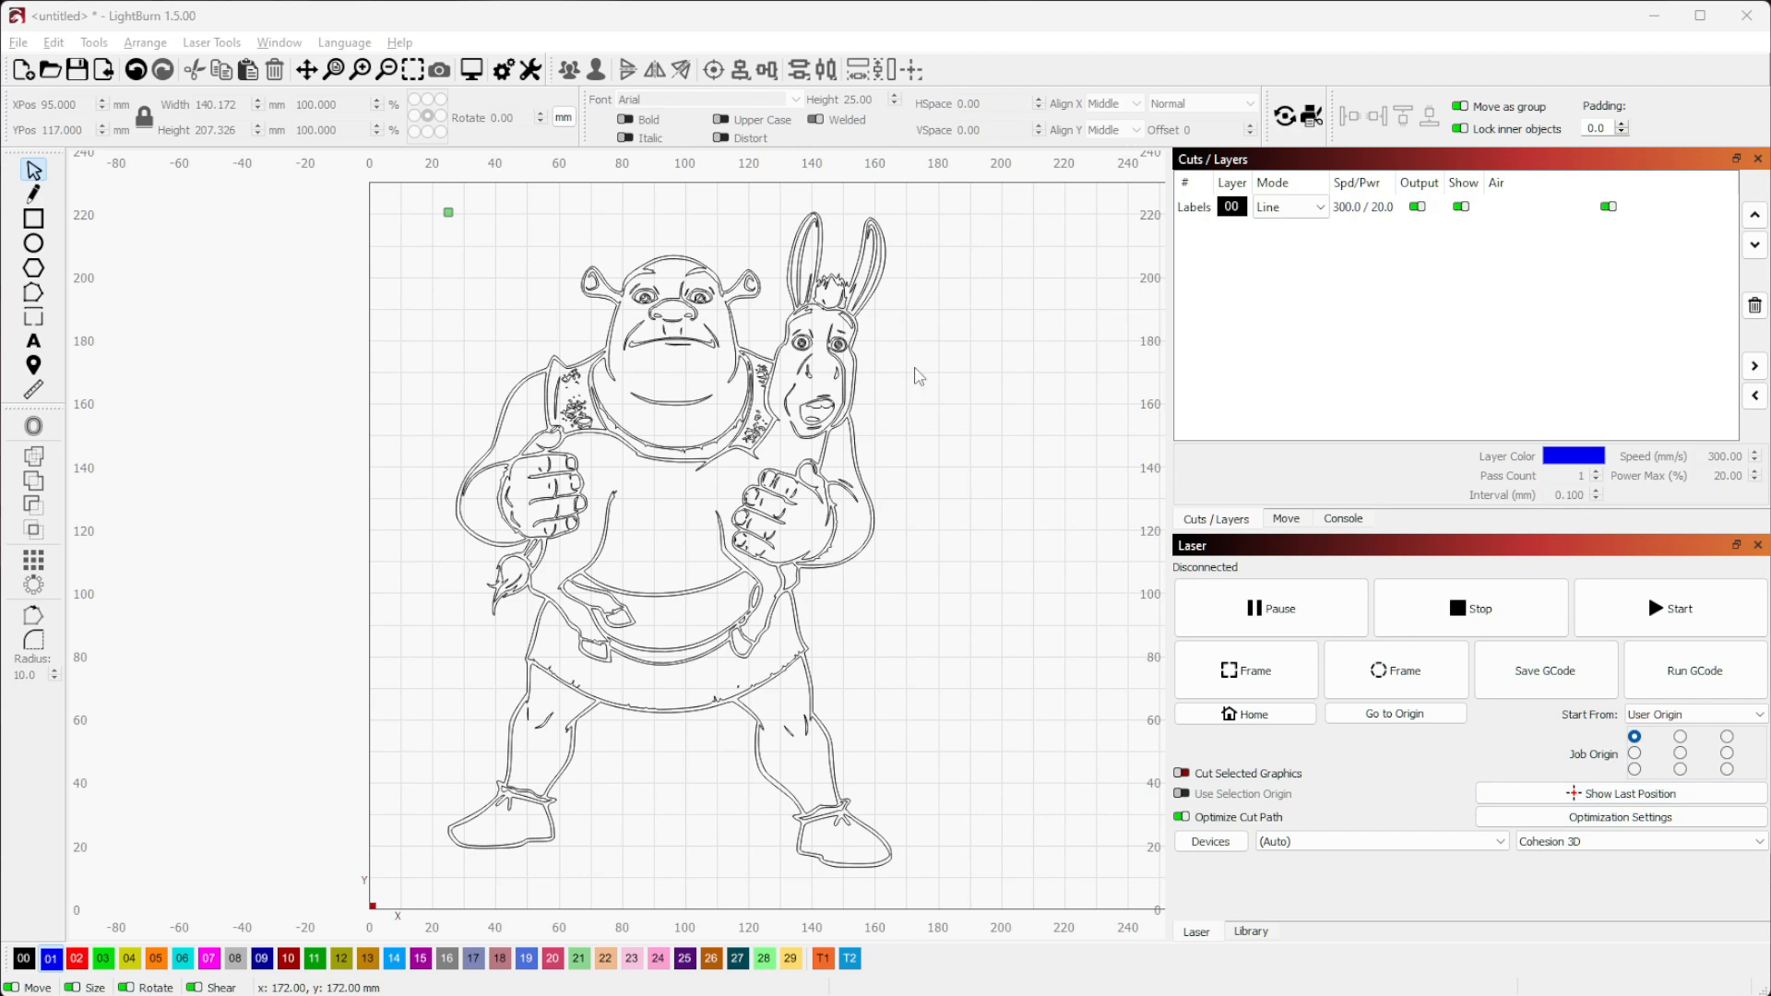
Examine the ogre-and-donkey line artwork up close, from the face and hands to the legs and vest details
scroll(645, 318, up, 3)
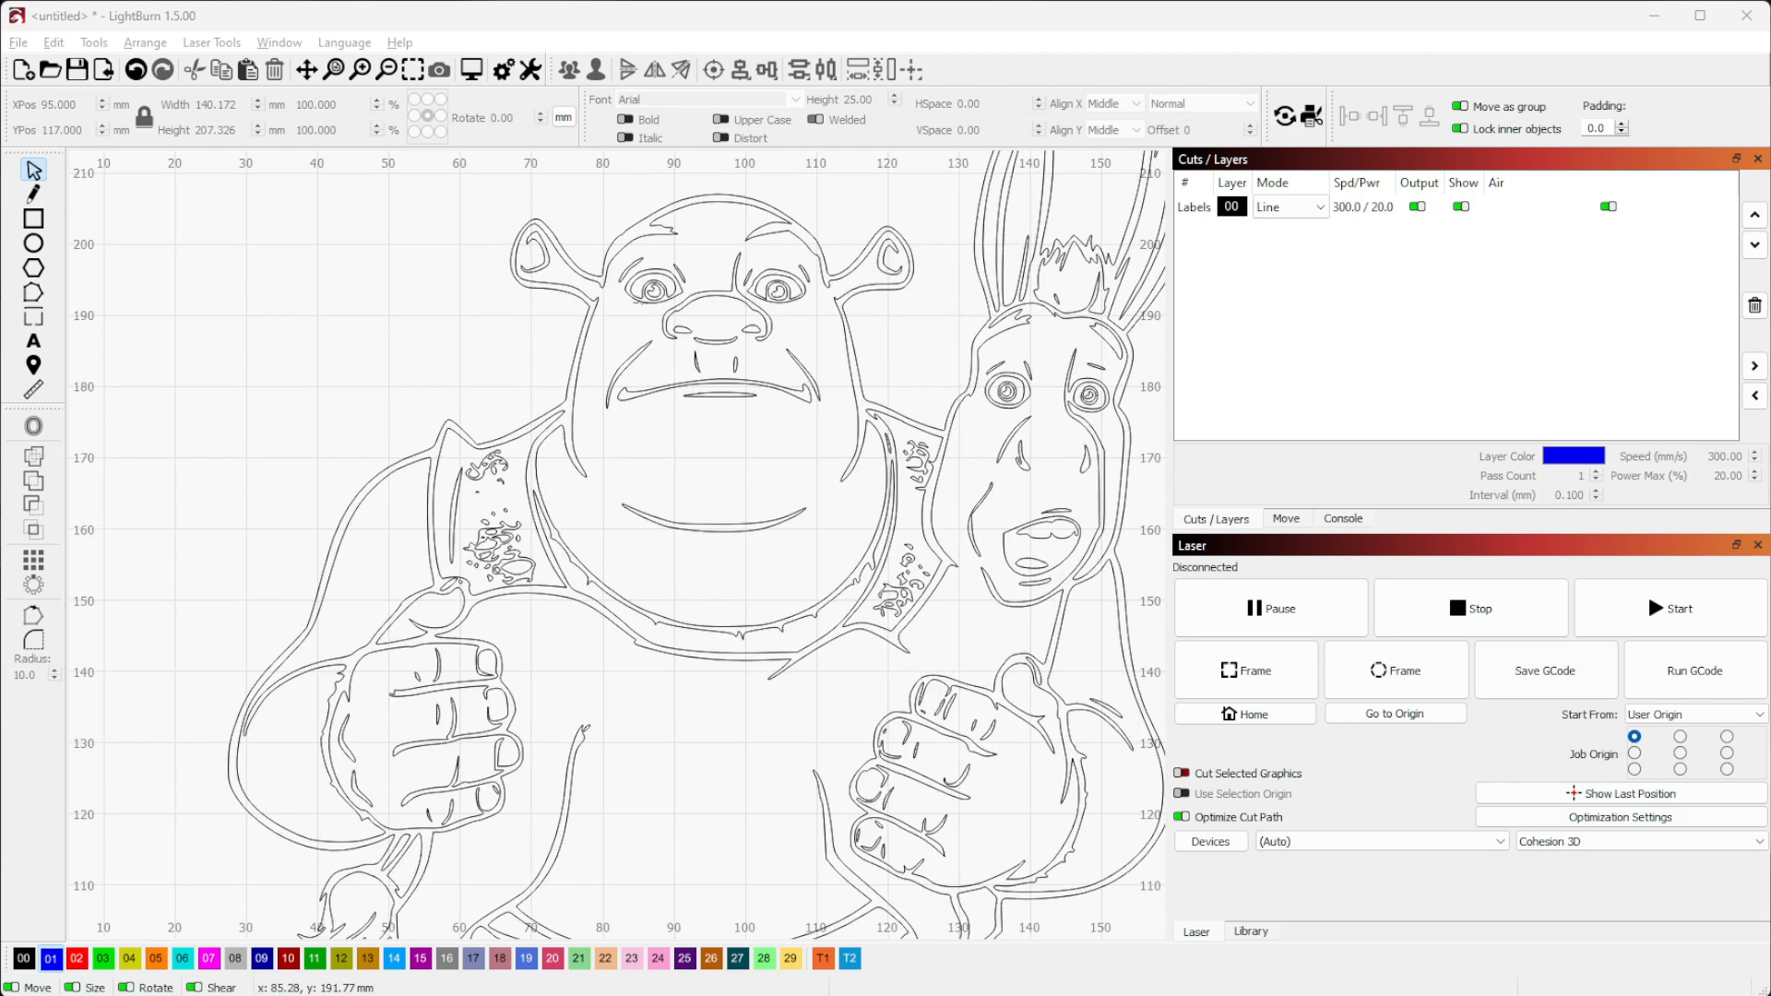
scroll(521, 539, up, 2)
scroll(522, 541, down, 11)
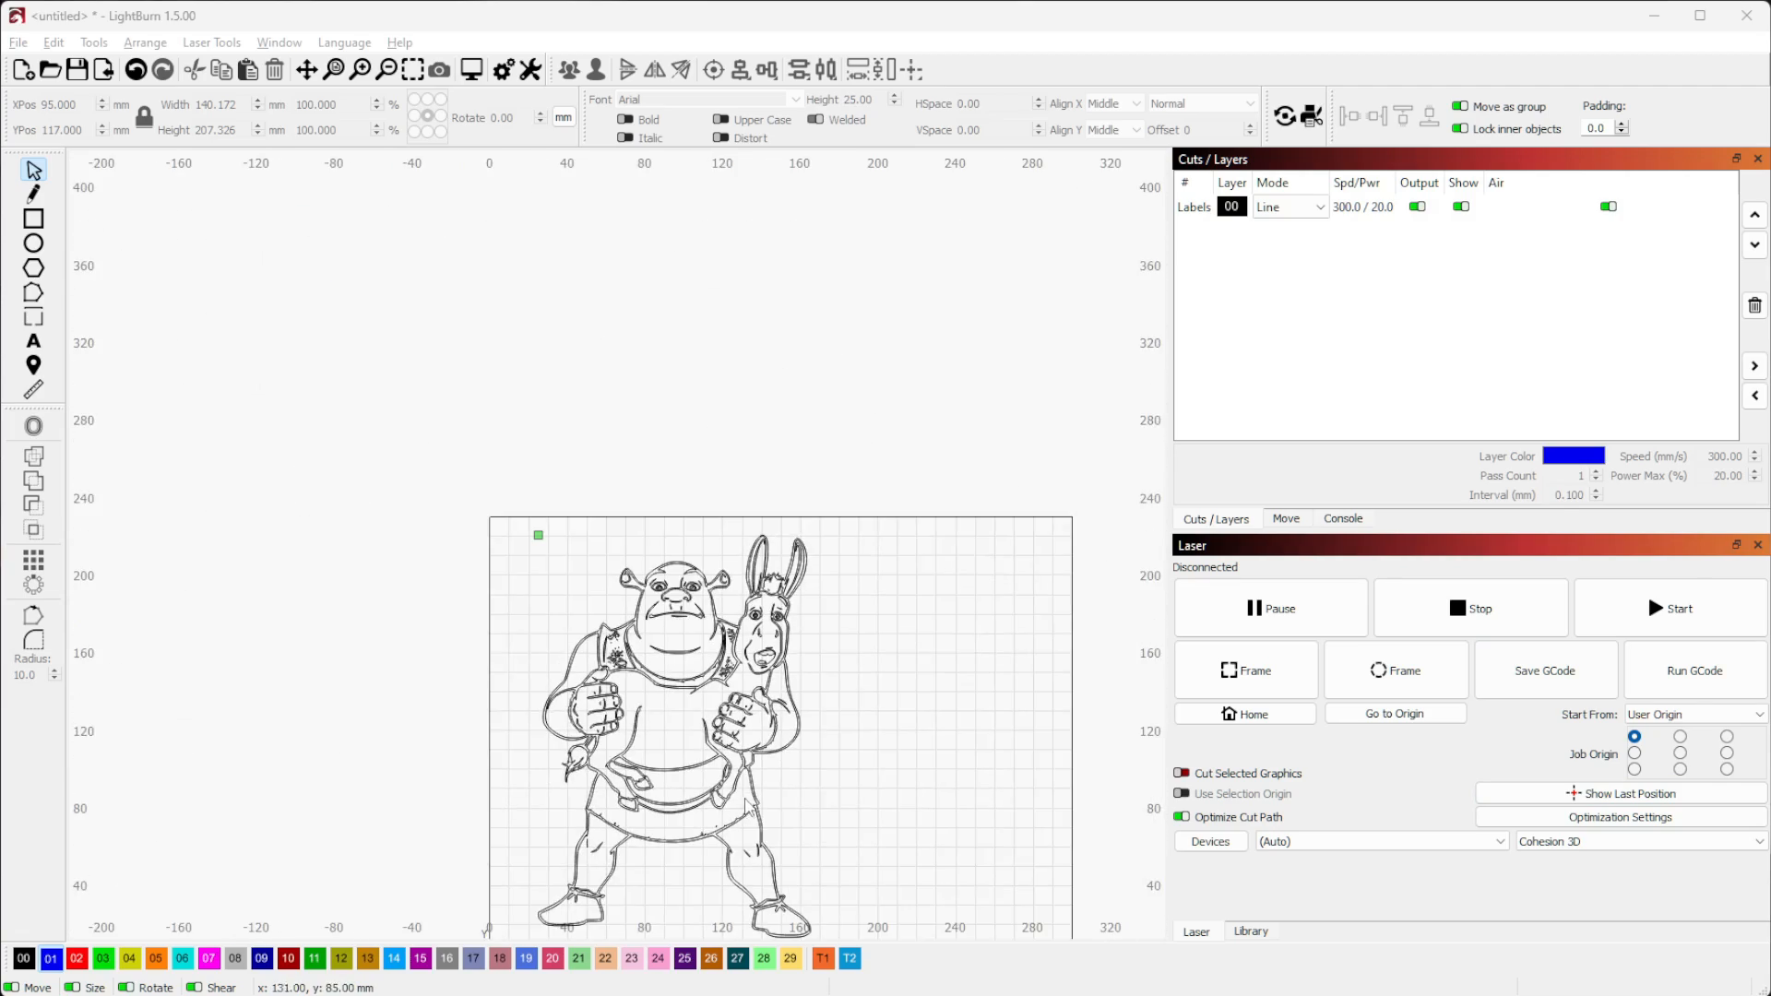
scroll(767, 841, up, 1)
drag(777, 849, 780, 573)
scroll(770, 609, up, 3)
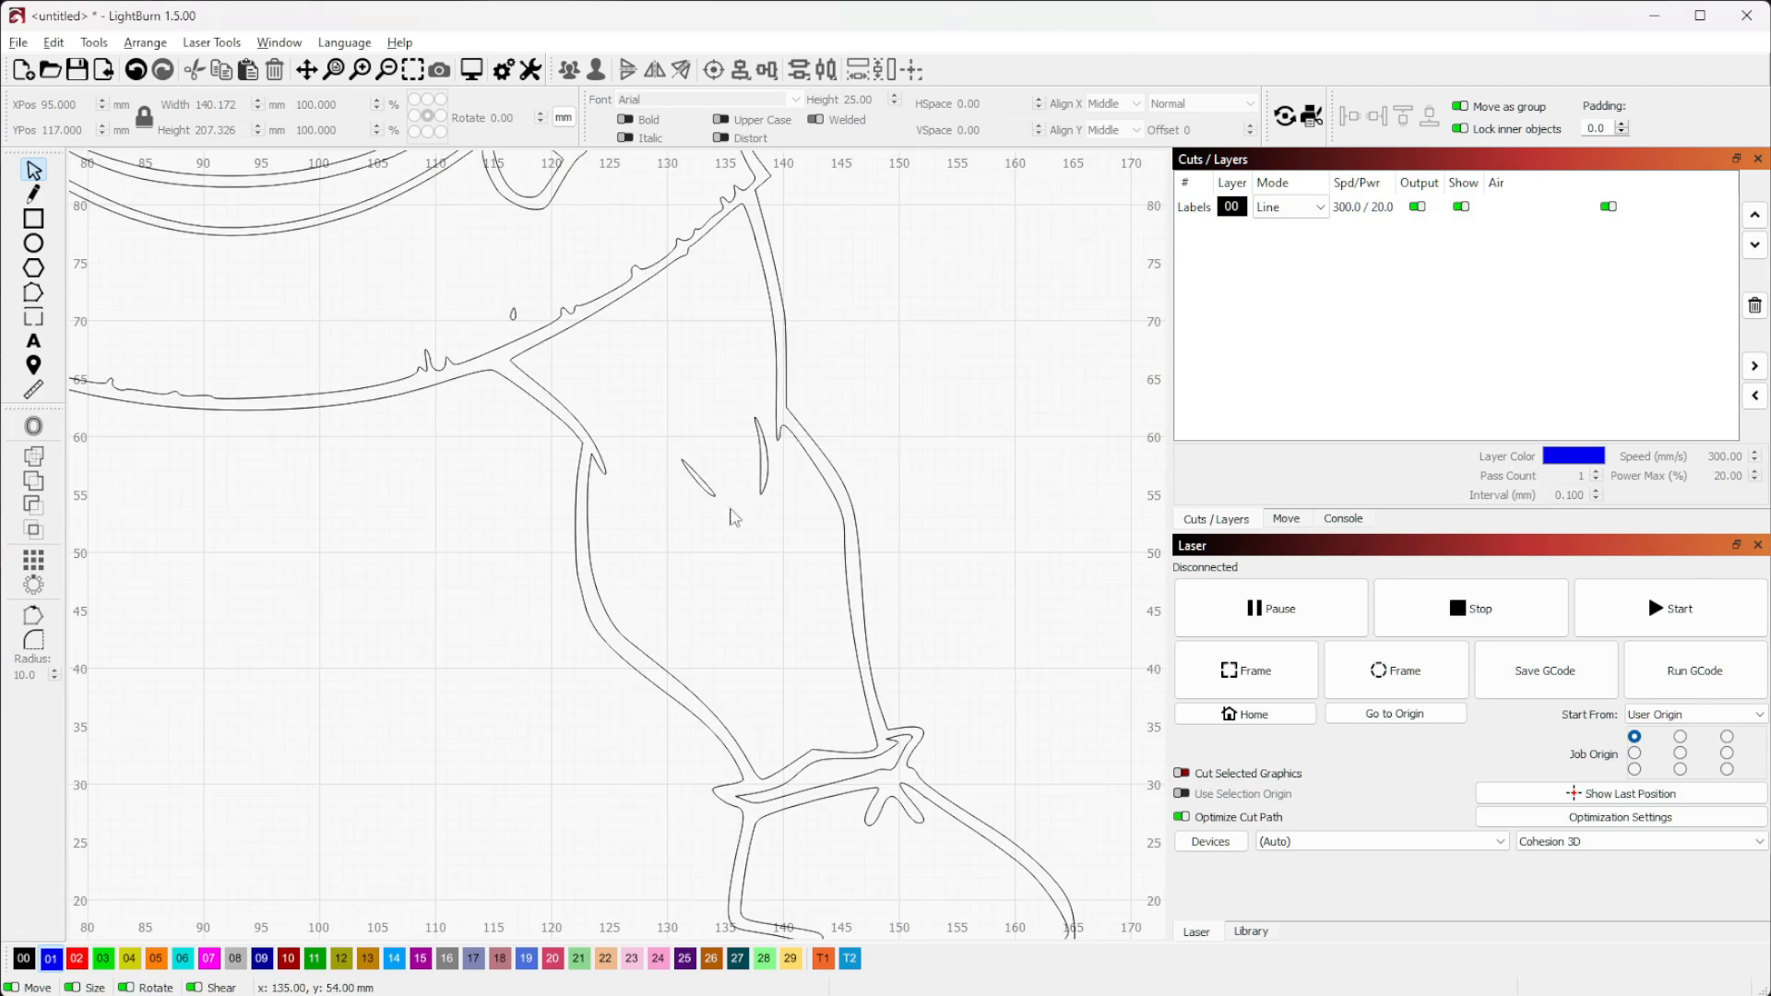
scroll(725, 461, up, 2)
scroll(784, 545, up, 1)
scroll(618, 459, up, 1)
drag(554, 389, 920, 735)
drag(672, 537, 867, 757)
drag(701, 433, 897, 756)
drag(775, 394, 940, 675)
scroll(940, 674, down, 1)
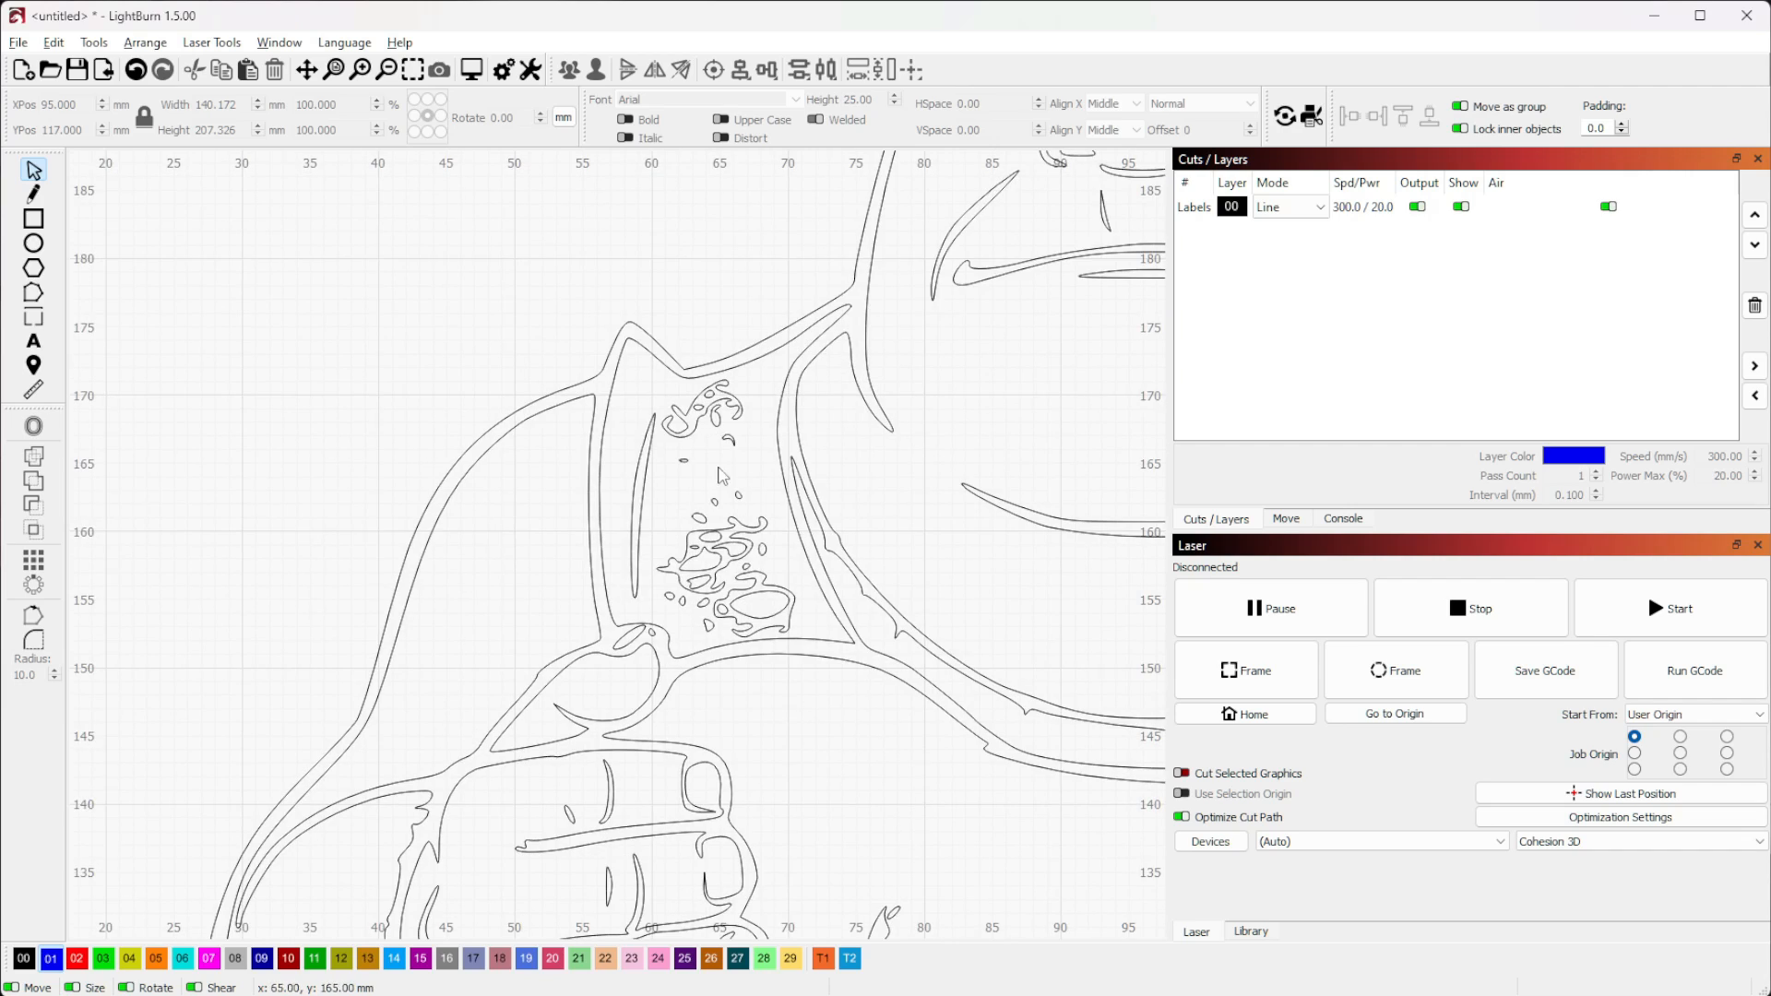
scroll(1029, 604, down, 1)
drag(1051, 609, 709, 603)
scroll(714, 600, down, 3)
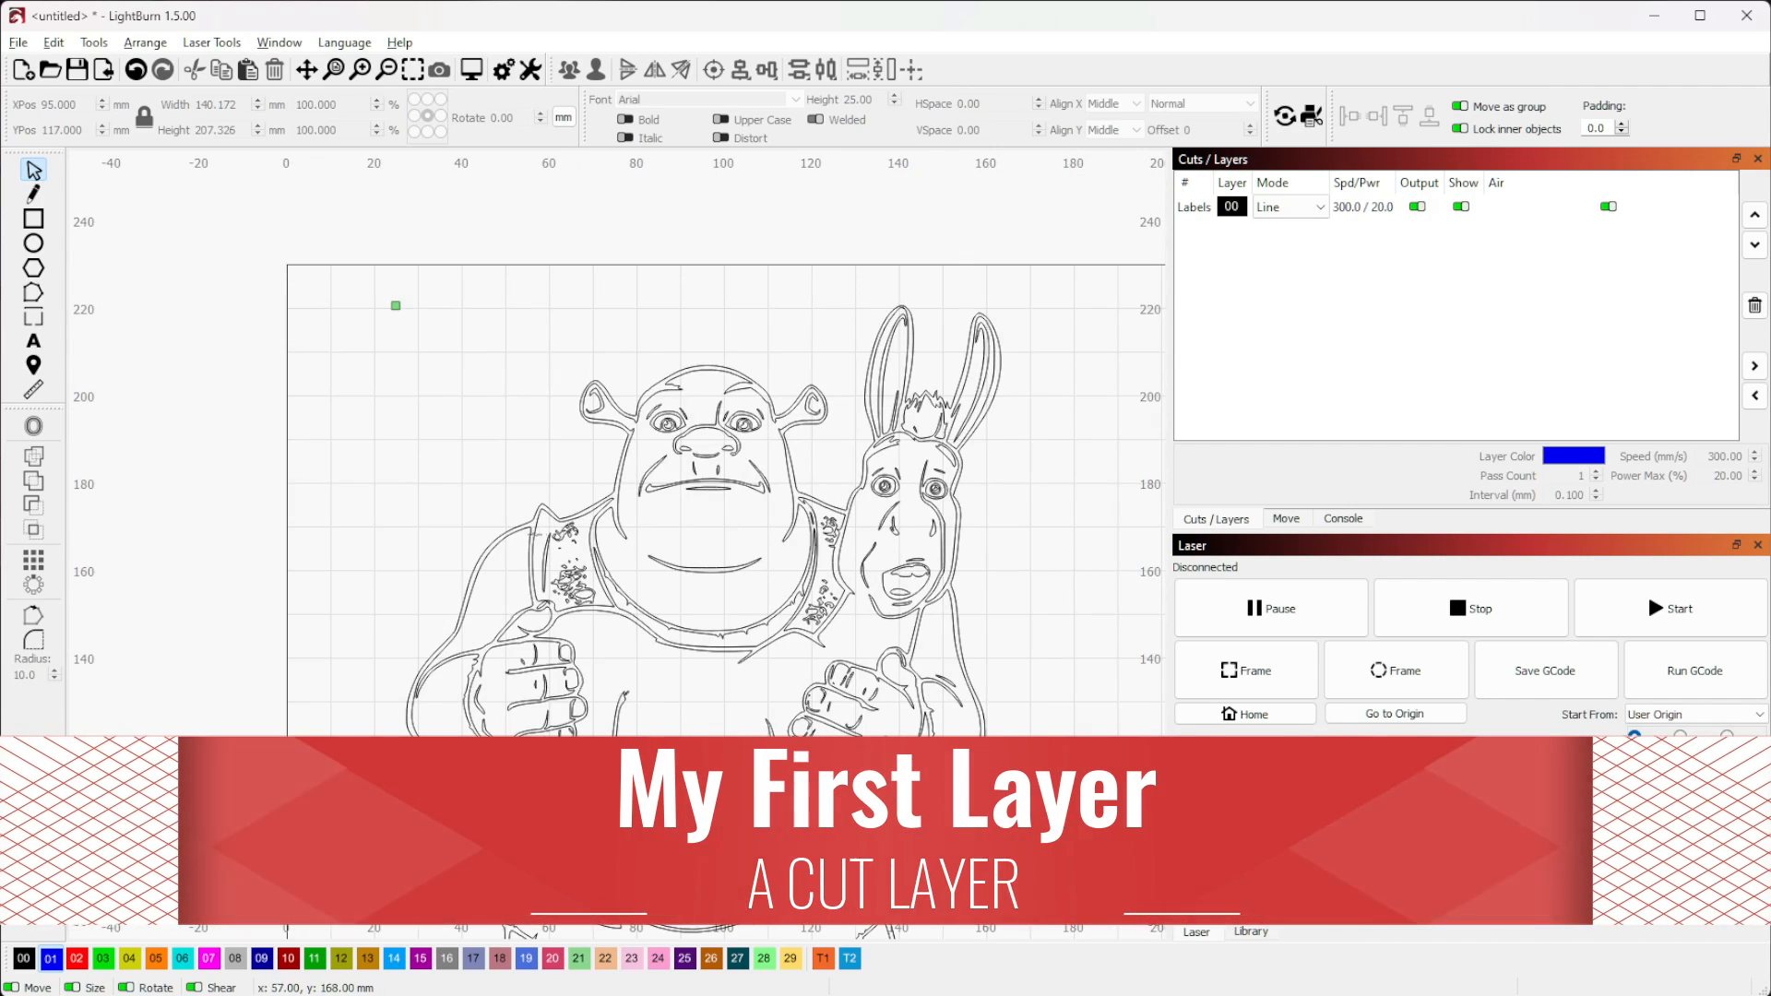
Assign the figure's outer outline to the green layer 03
click(530, 520)
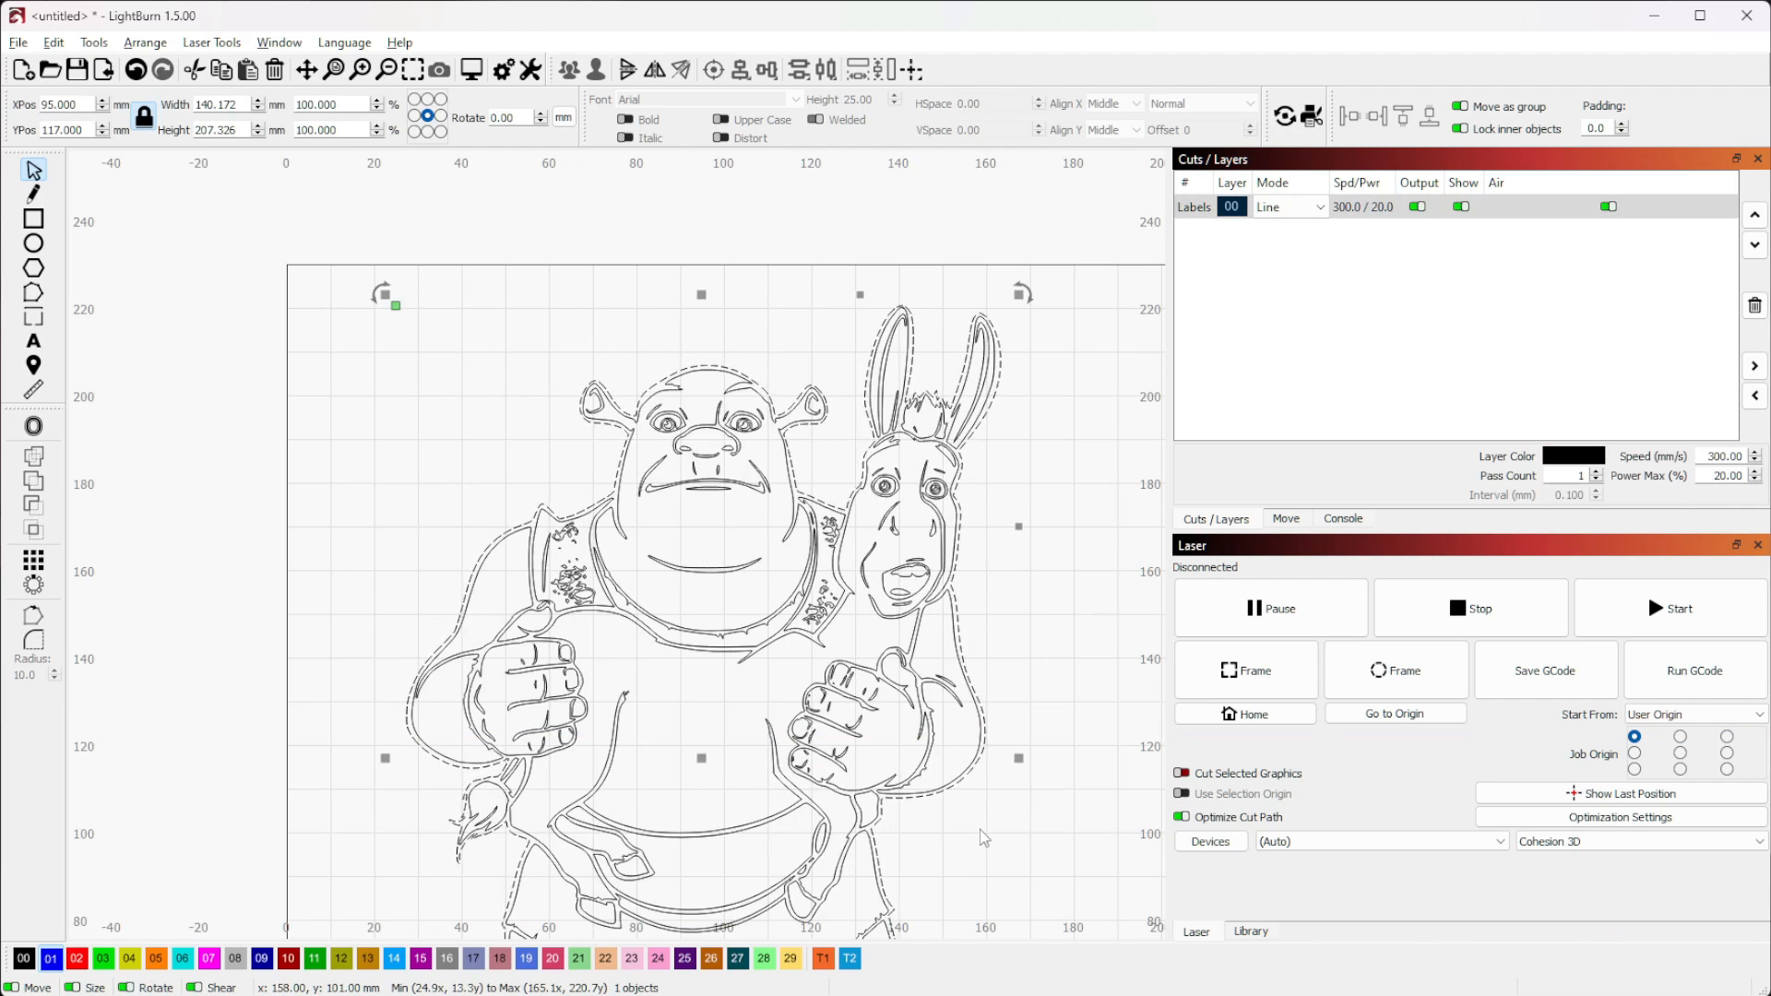
drag(981, 830, 1045, 370)
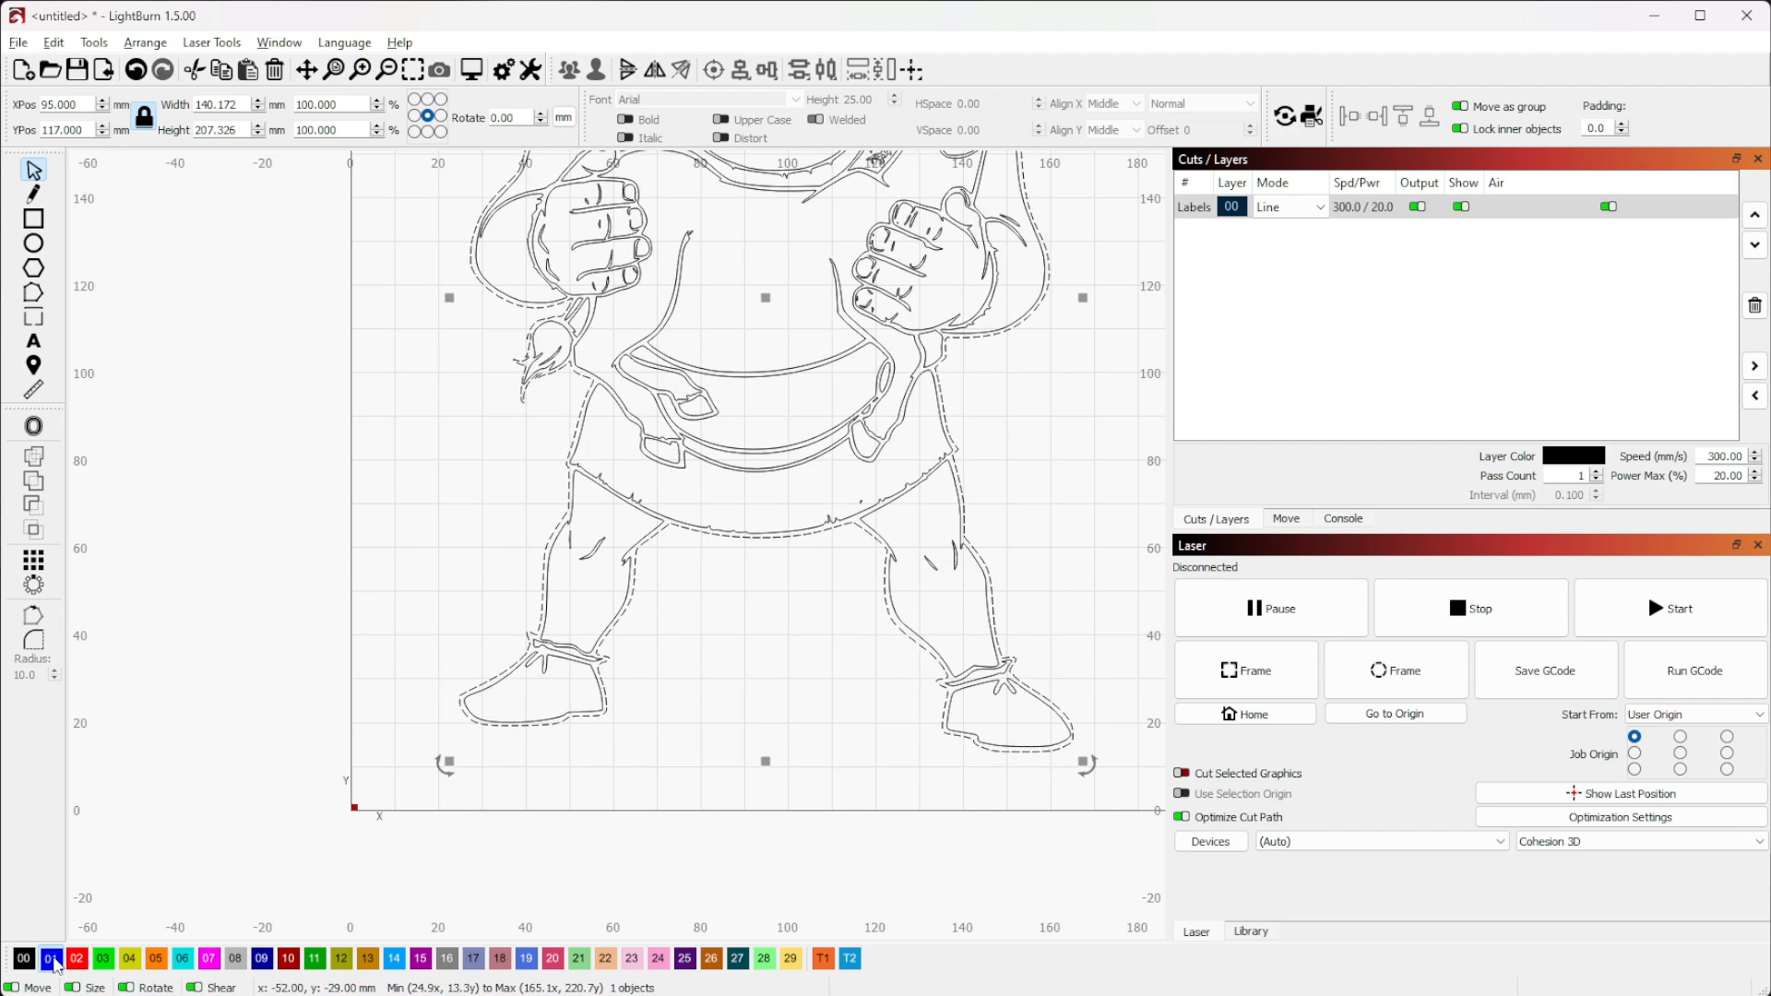
click(104, 960)
Open the green layer 03's cut settings and name the layer "Cut Layer"
click(1222, 231)
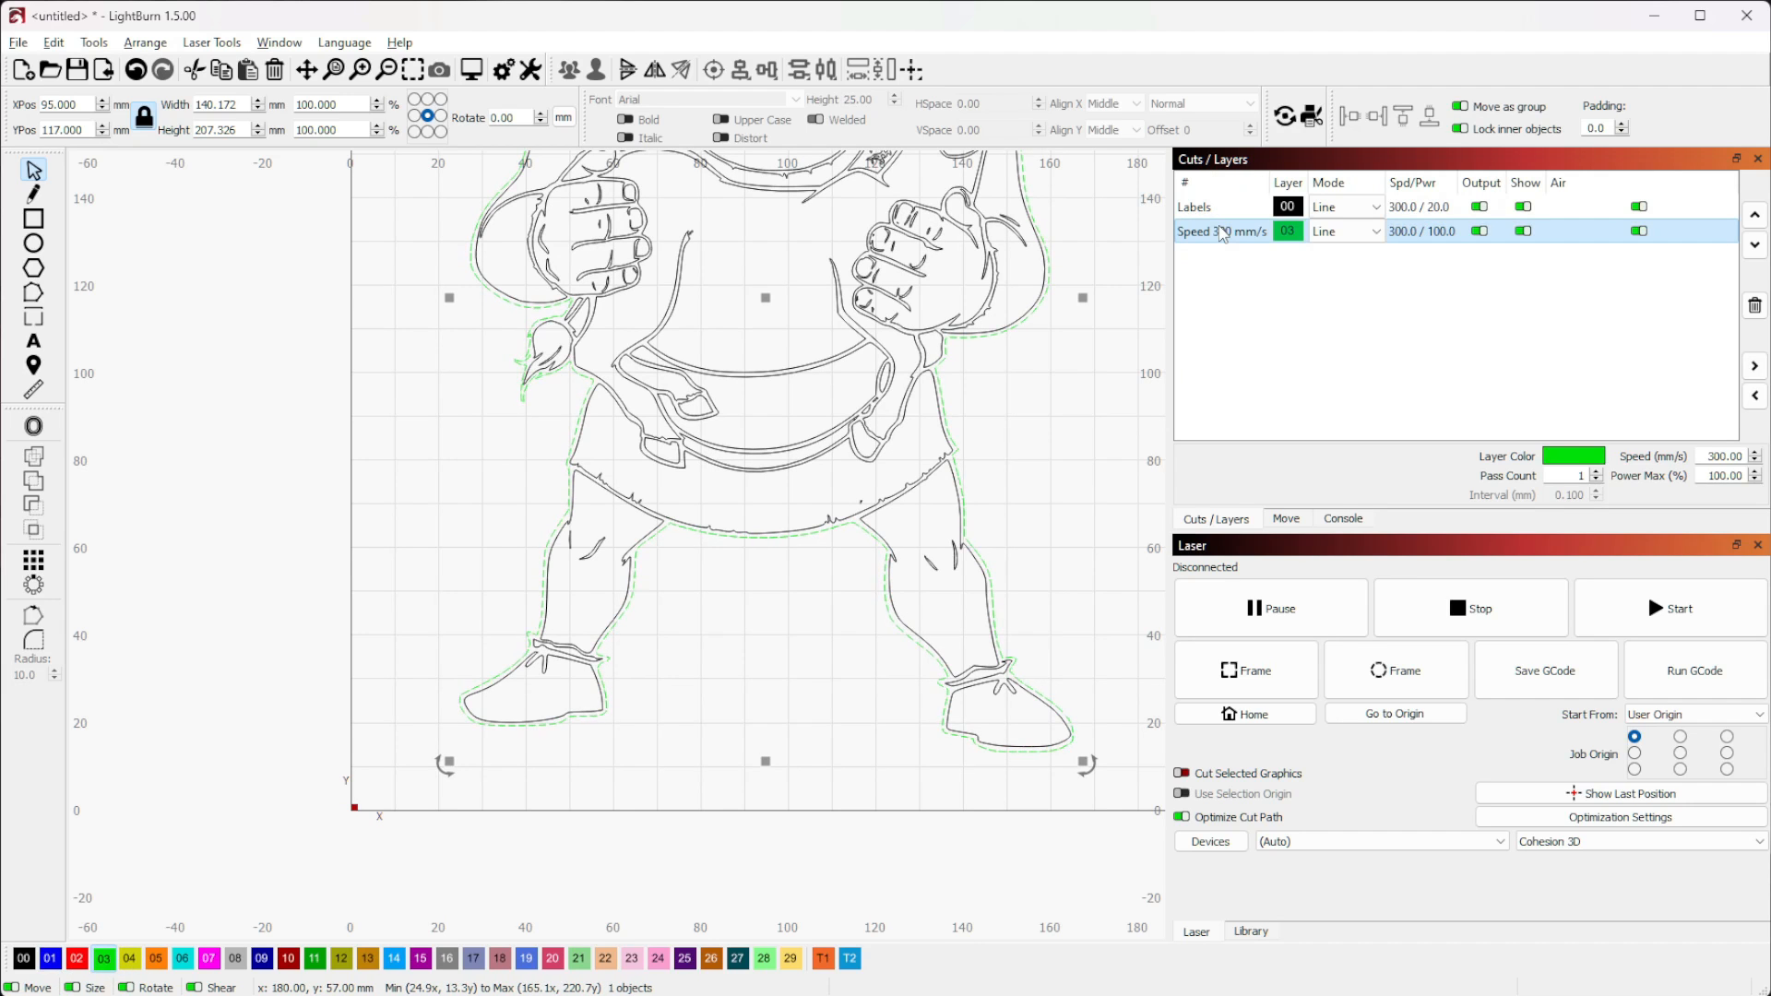
double_click(1190, 231)
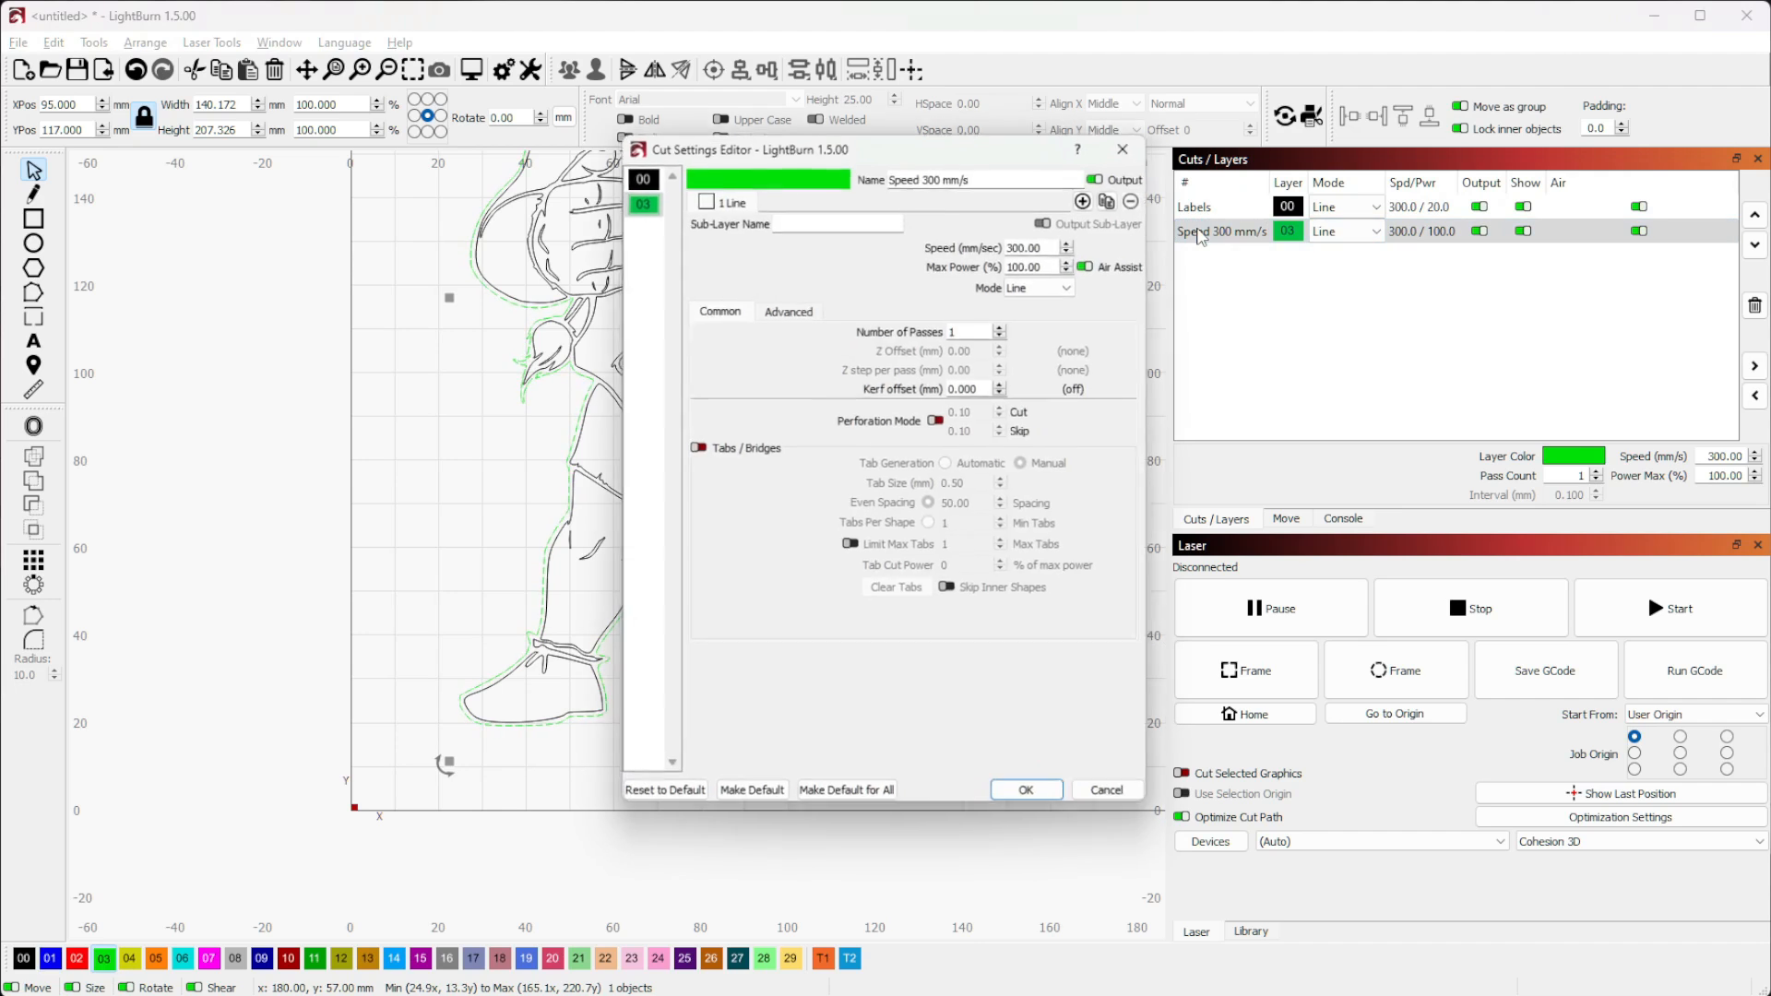
click(944, 176)
key(ctrl+a)
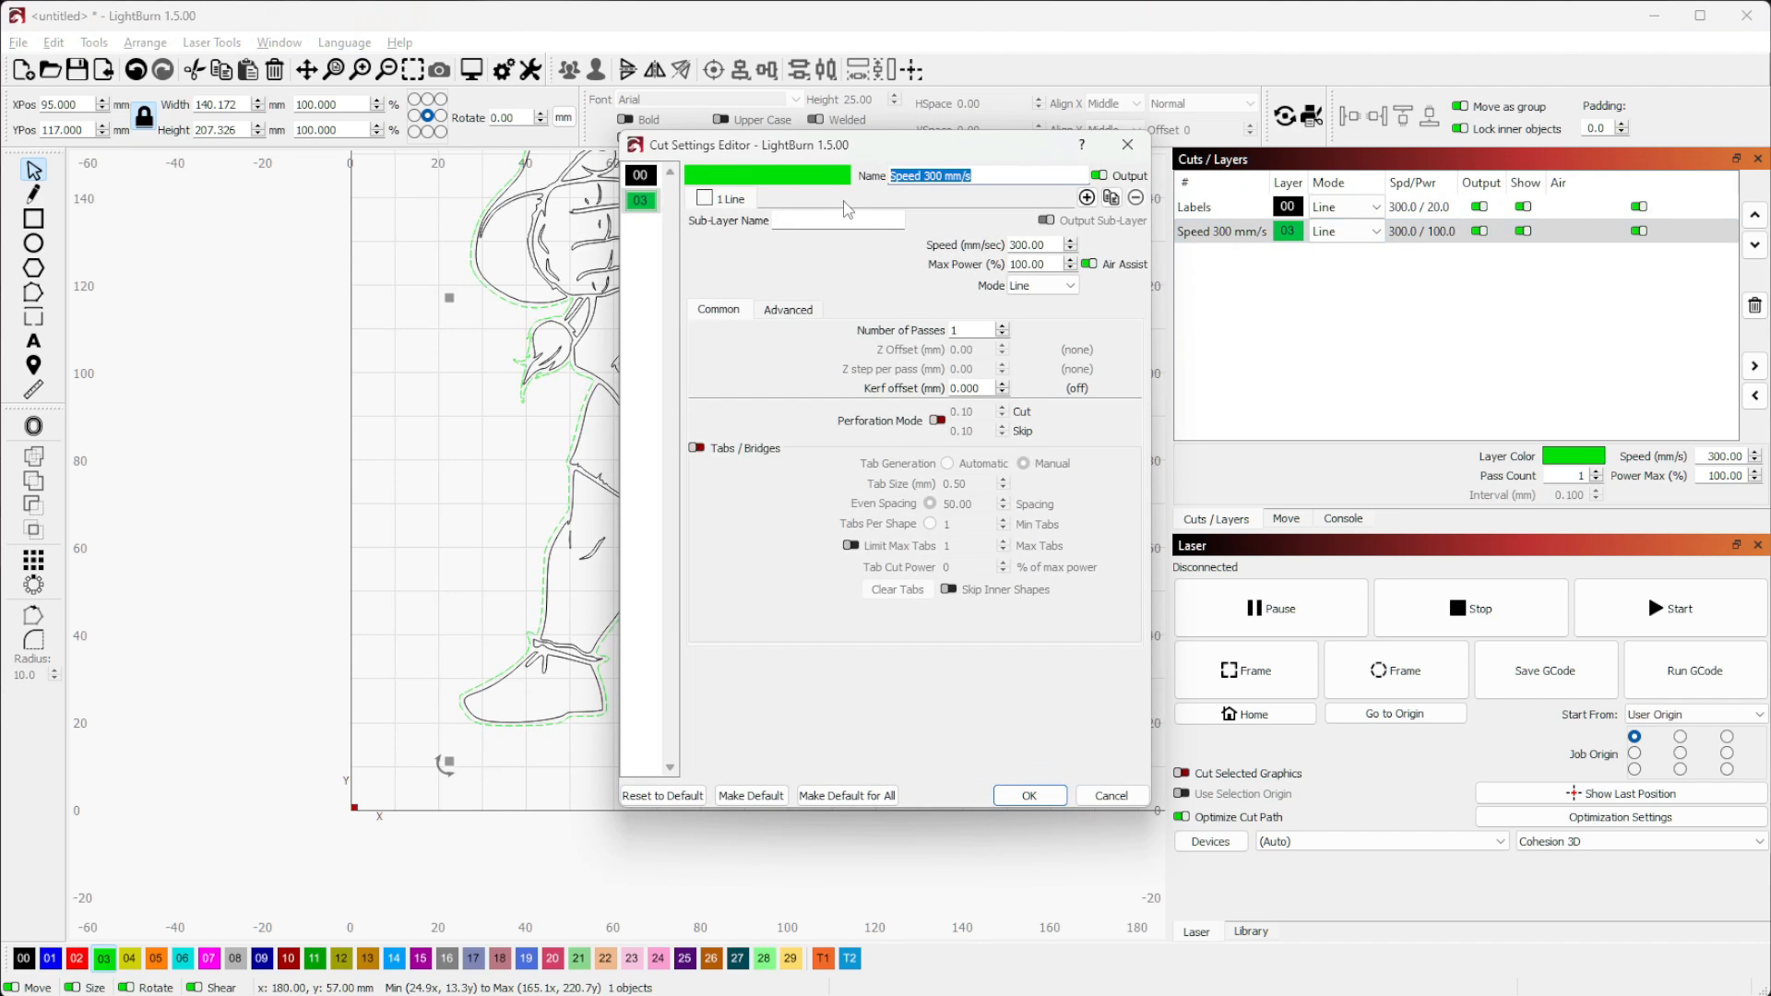
text(Cut Layer)
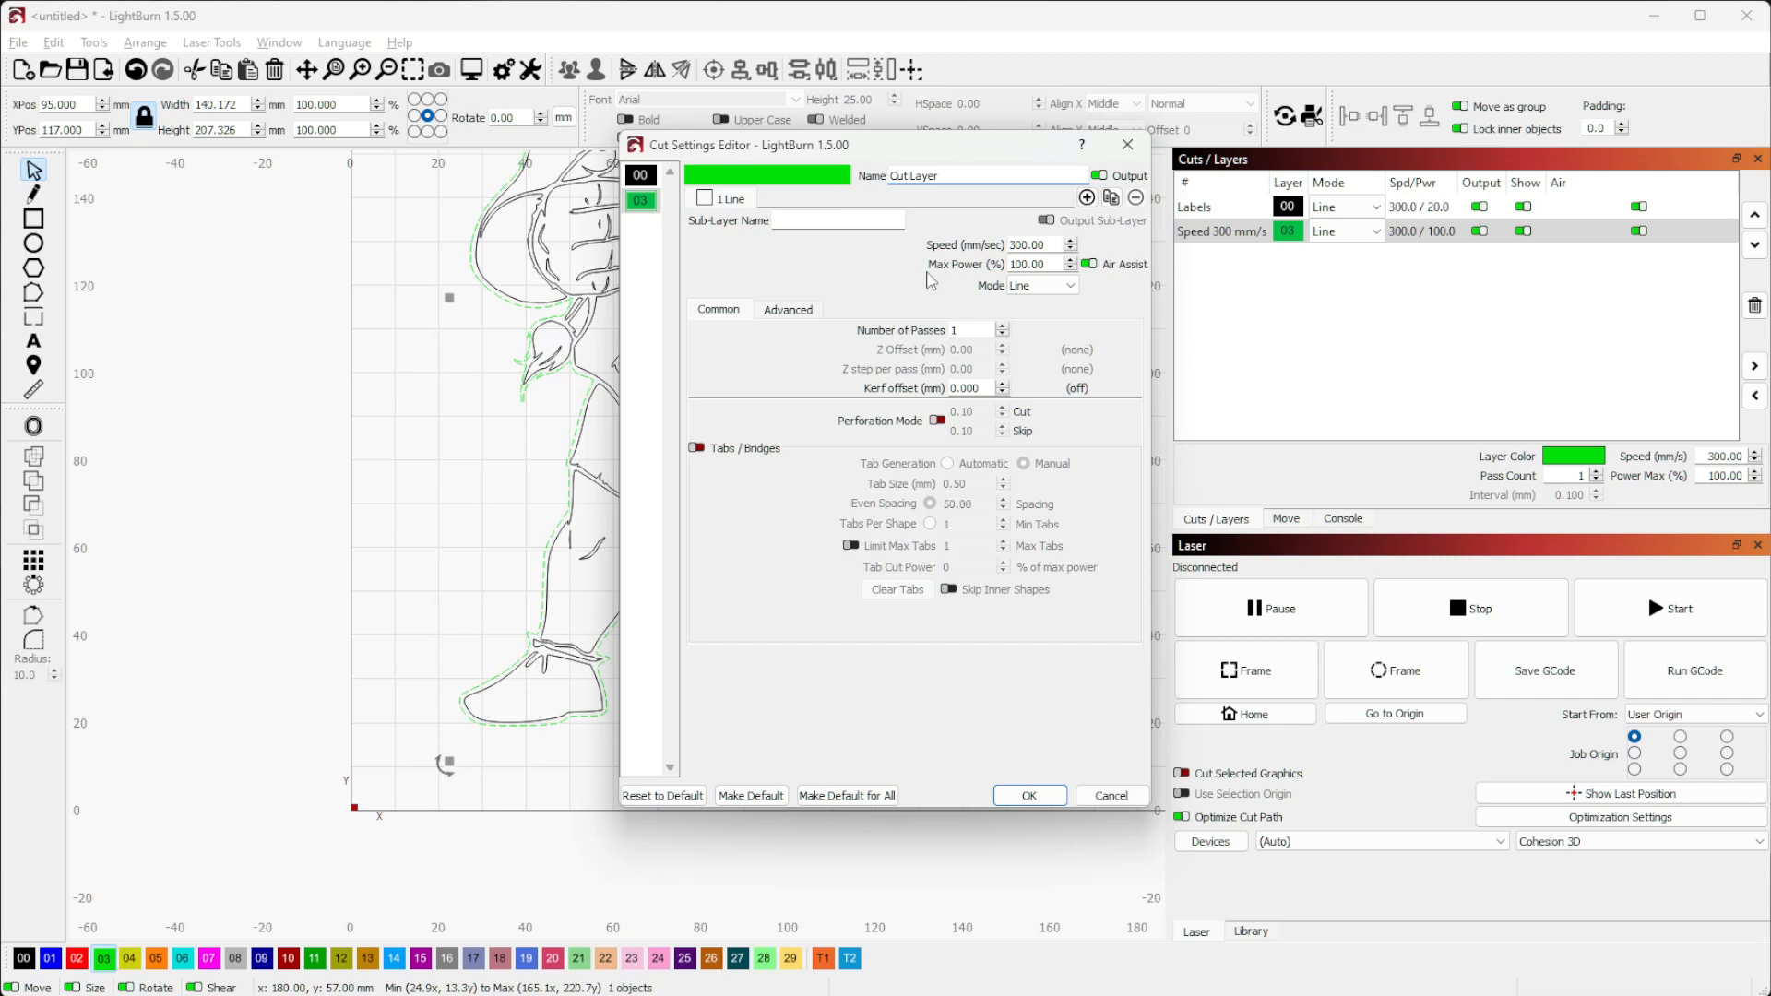
Set the Cut Layer's speed to 8 mm/sec and max power to 80%, and apply the settings
drag(1050, 244, 961, 268)
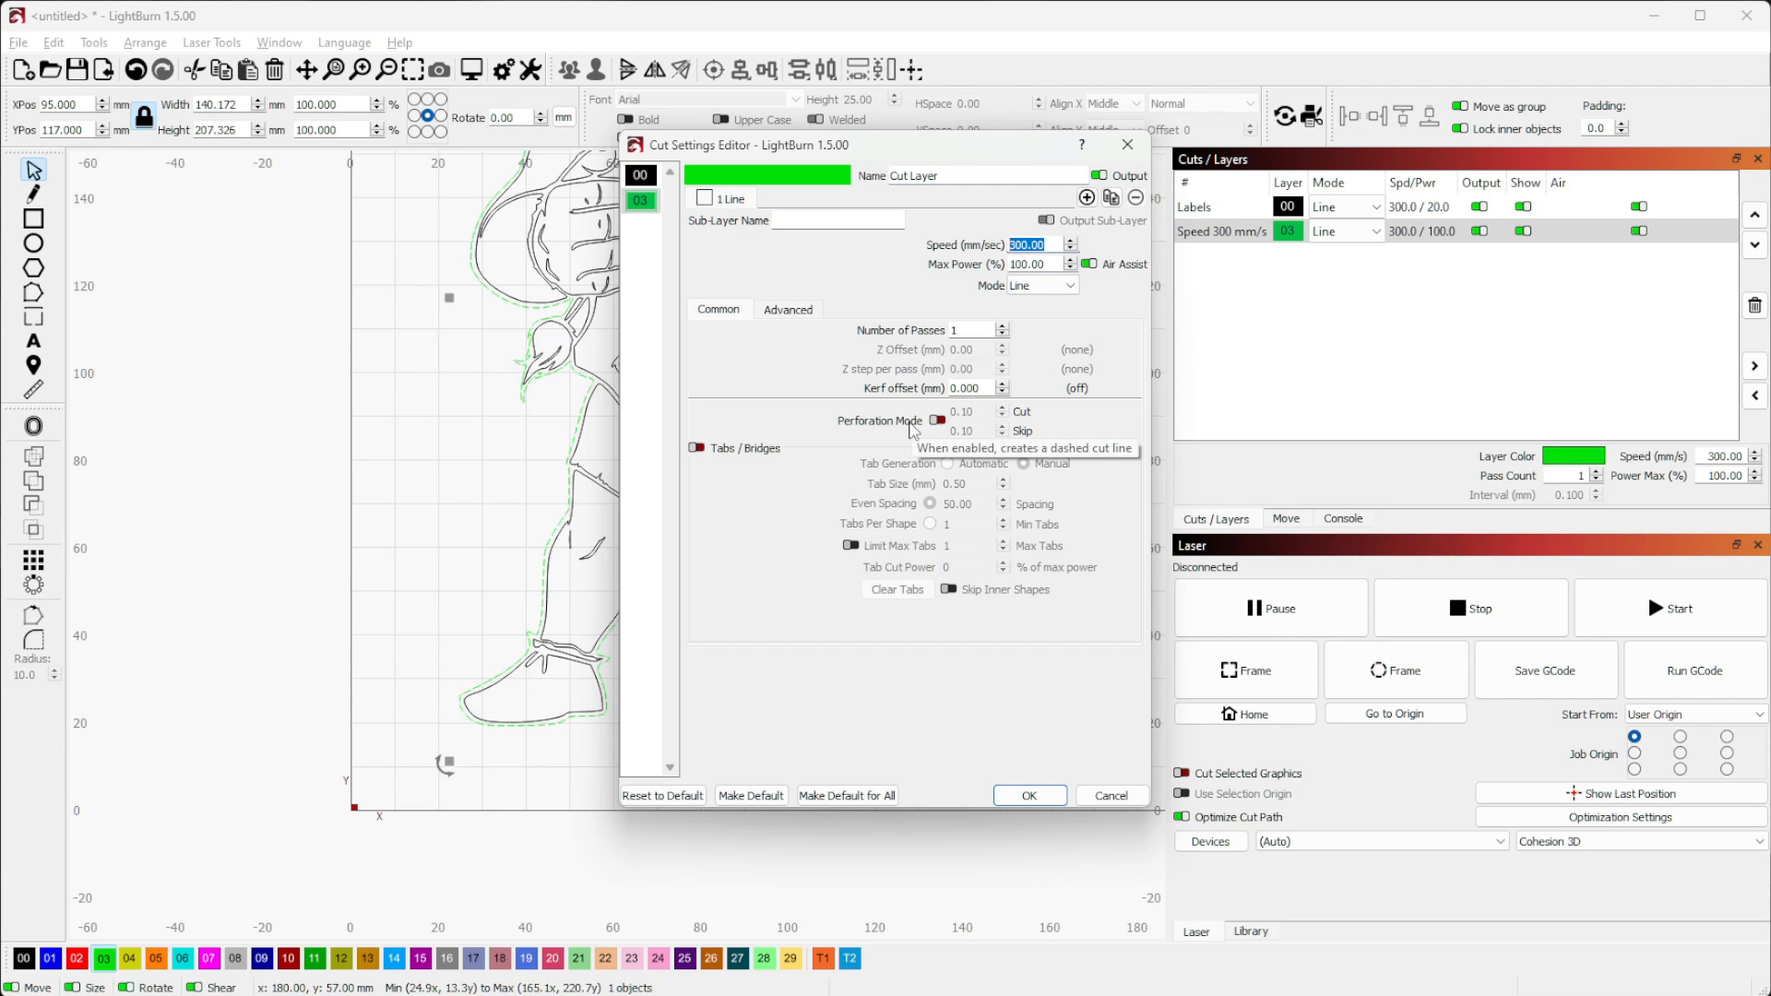
text(8)
key(Tab)
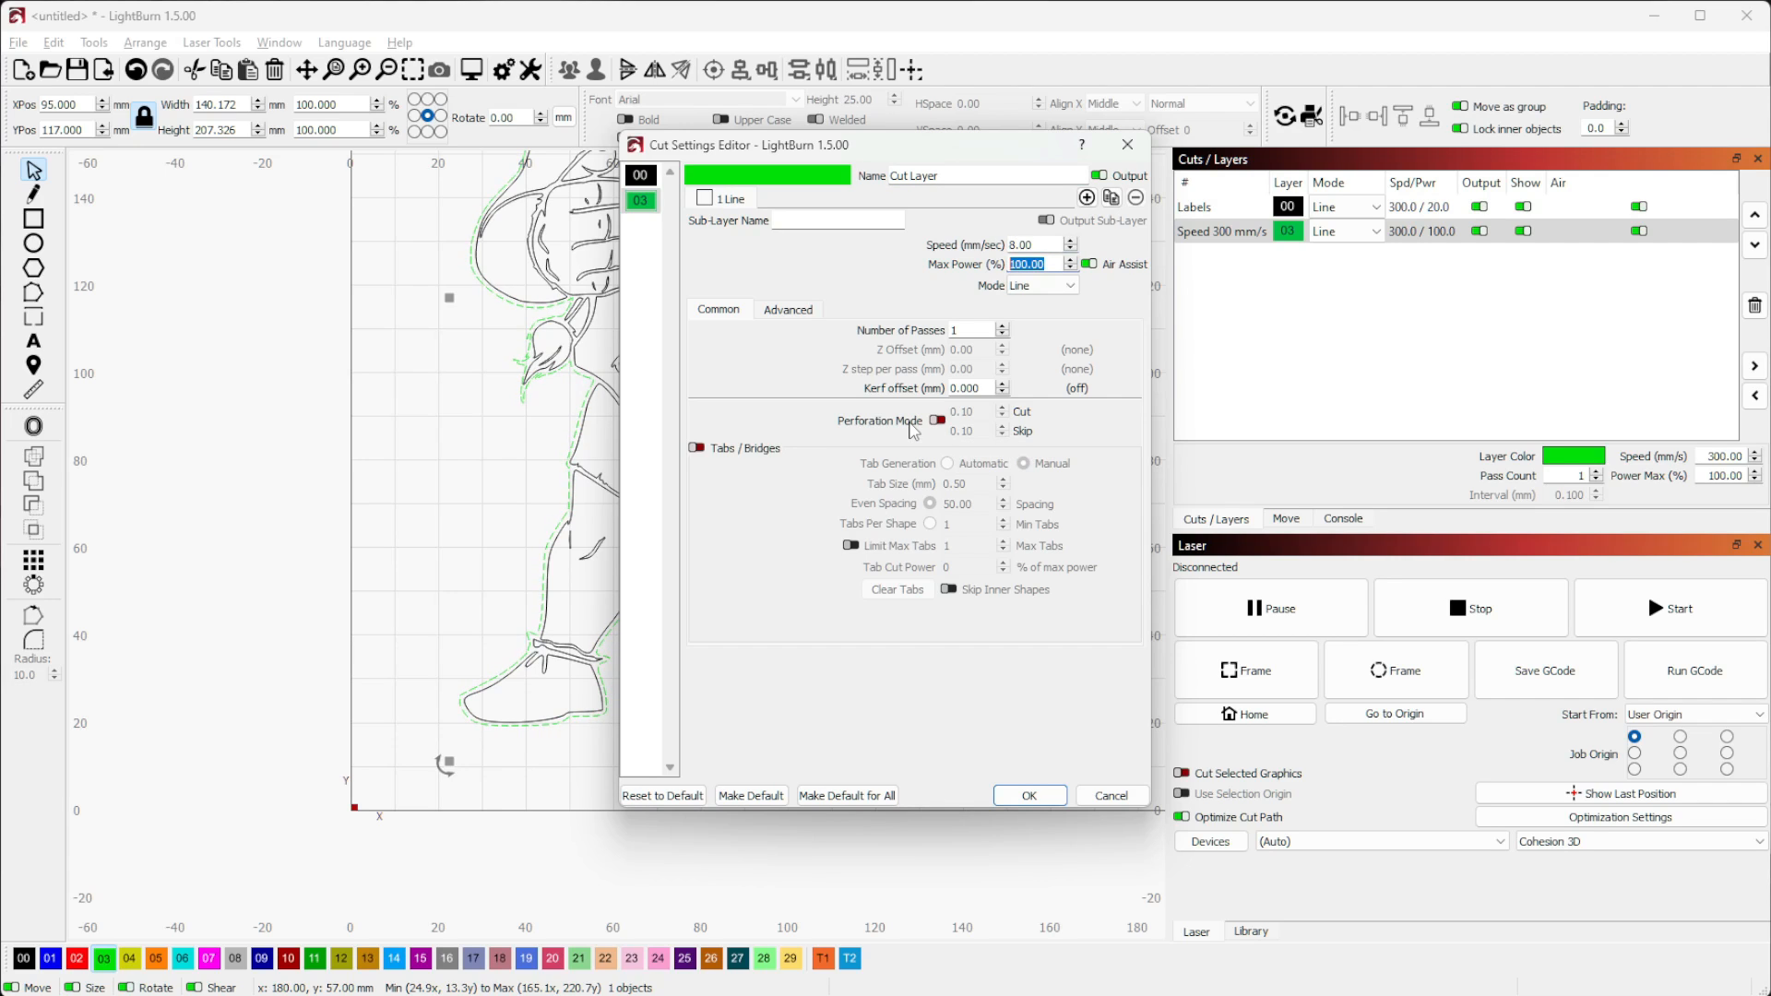
text(80)
click(1029, 796)
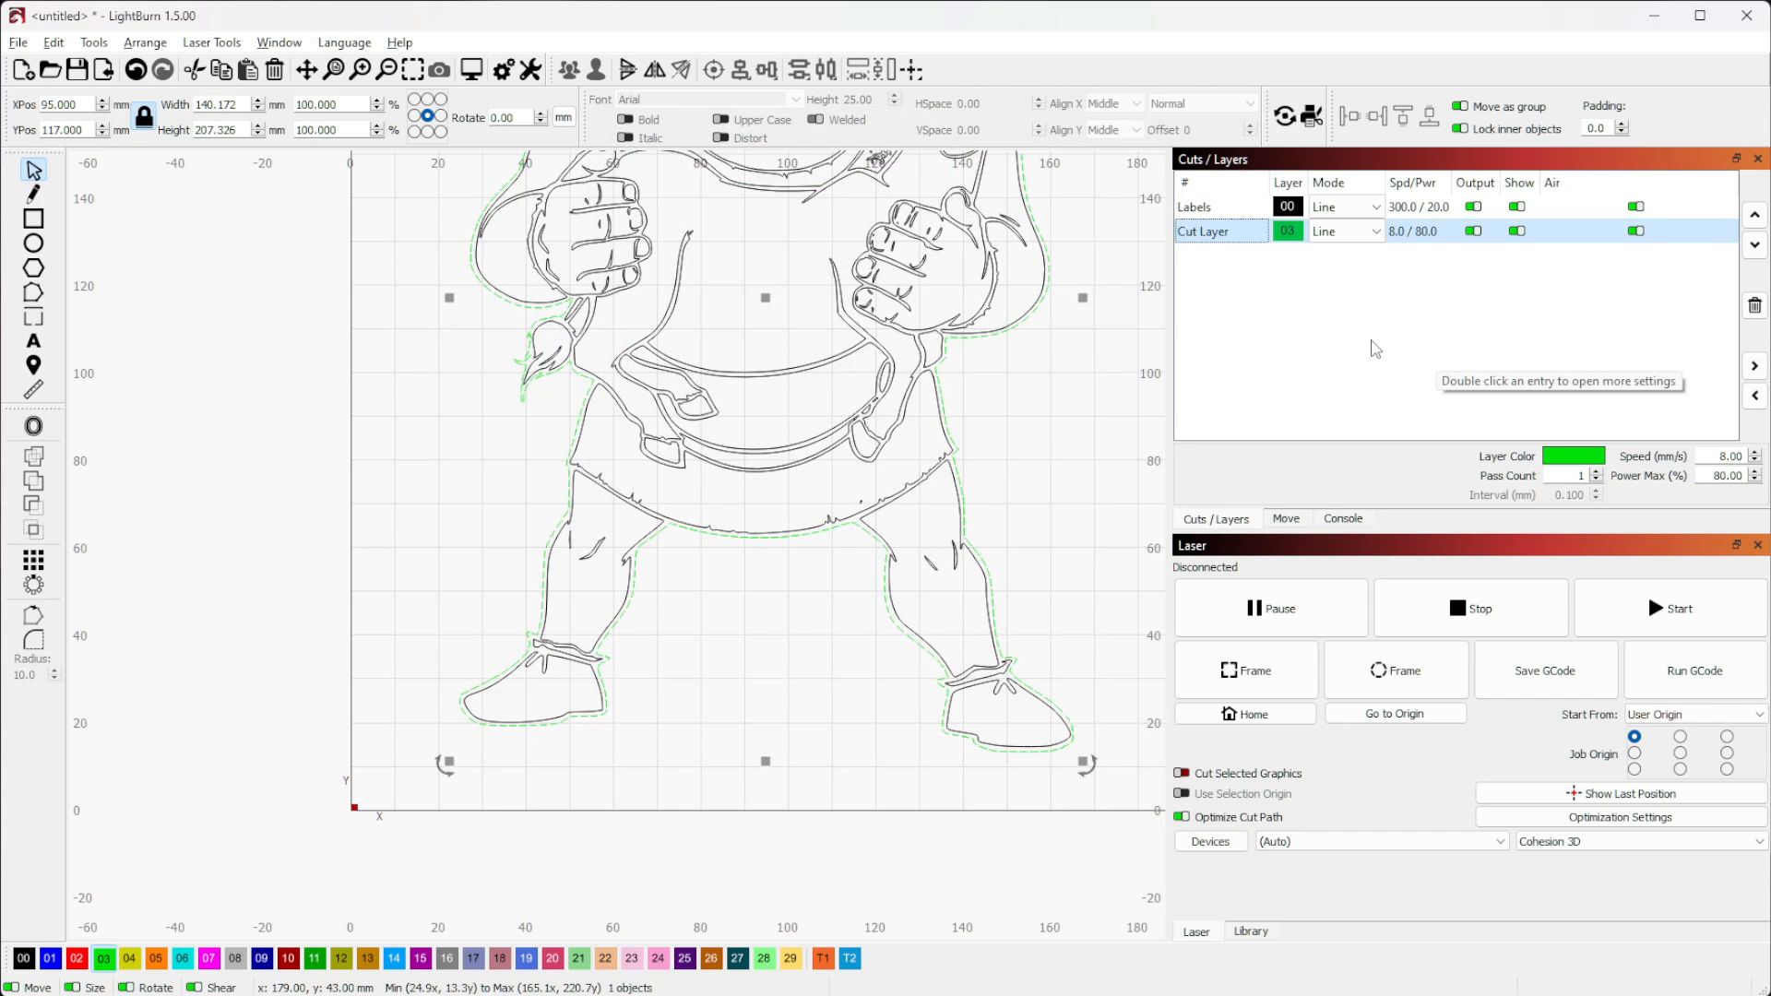
Deselect the outline and hide the black layer 00 to view the green cut outline alone
click(1051, 470)
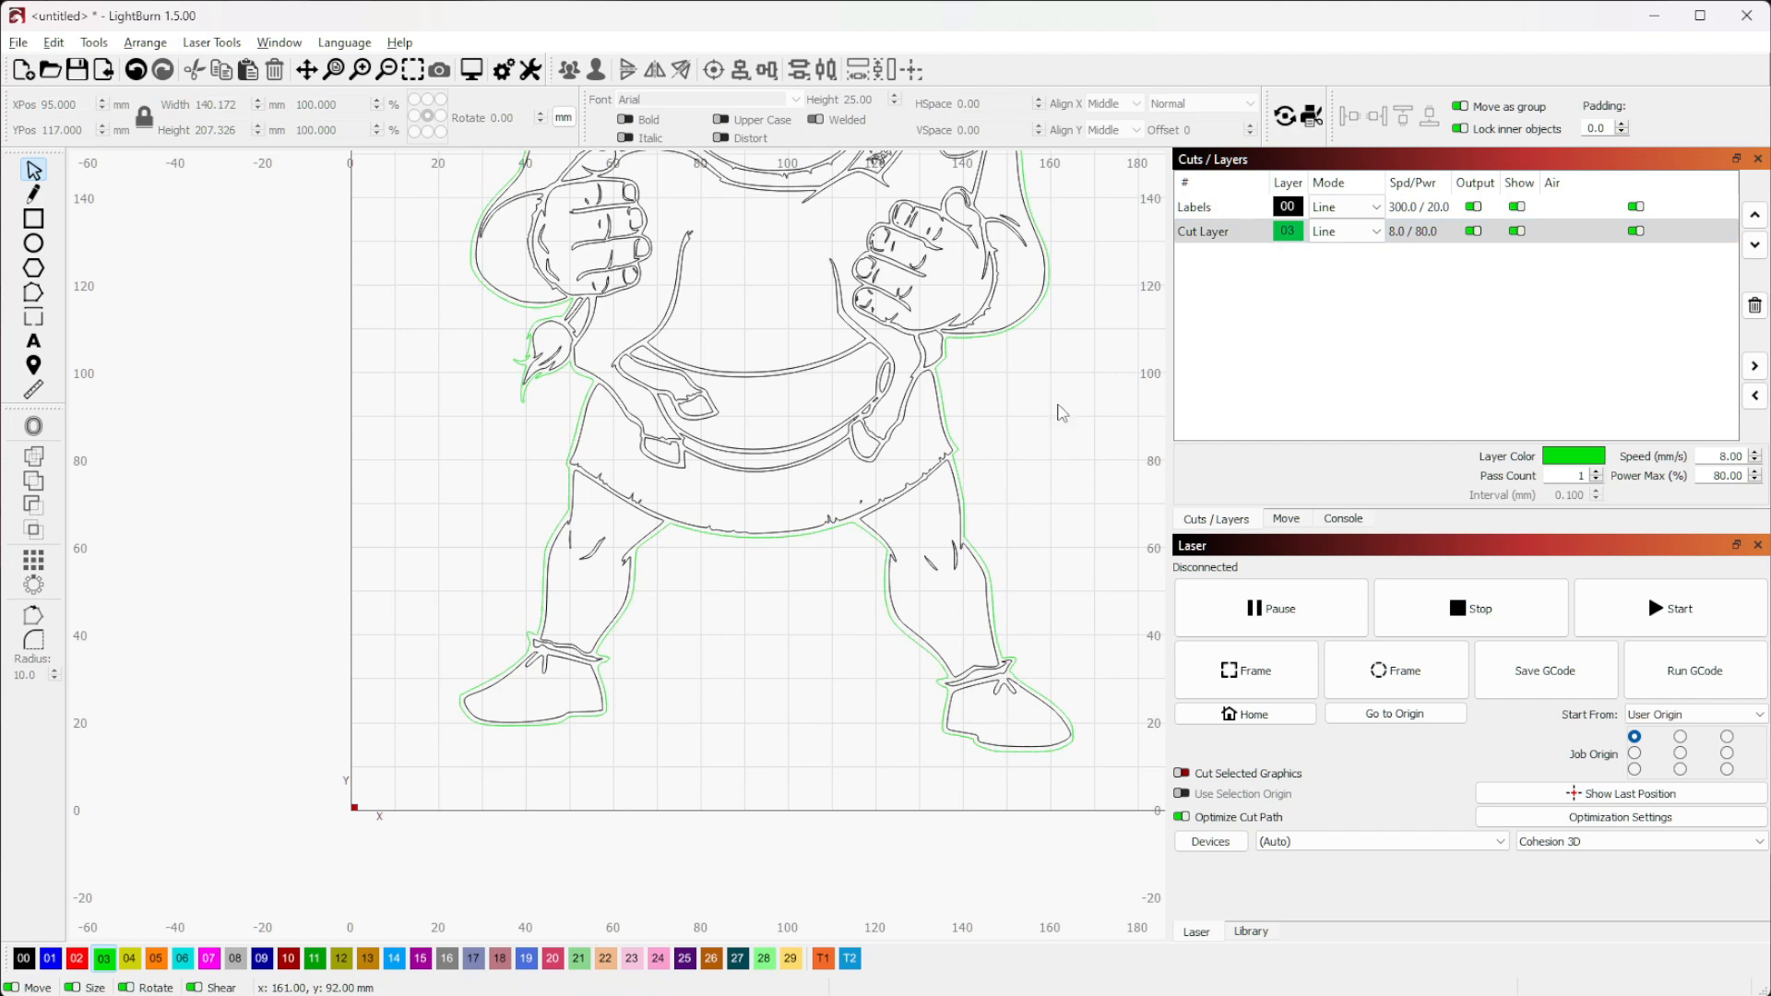
drag(1072, 388, 928, 698)
drag(984, 410, 1012, 374)
click(1517, 205)
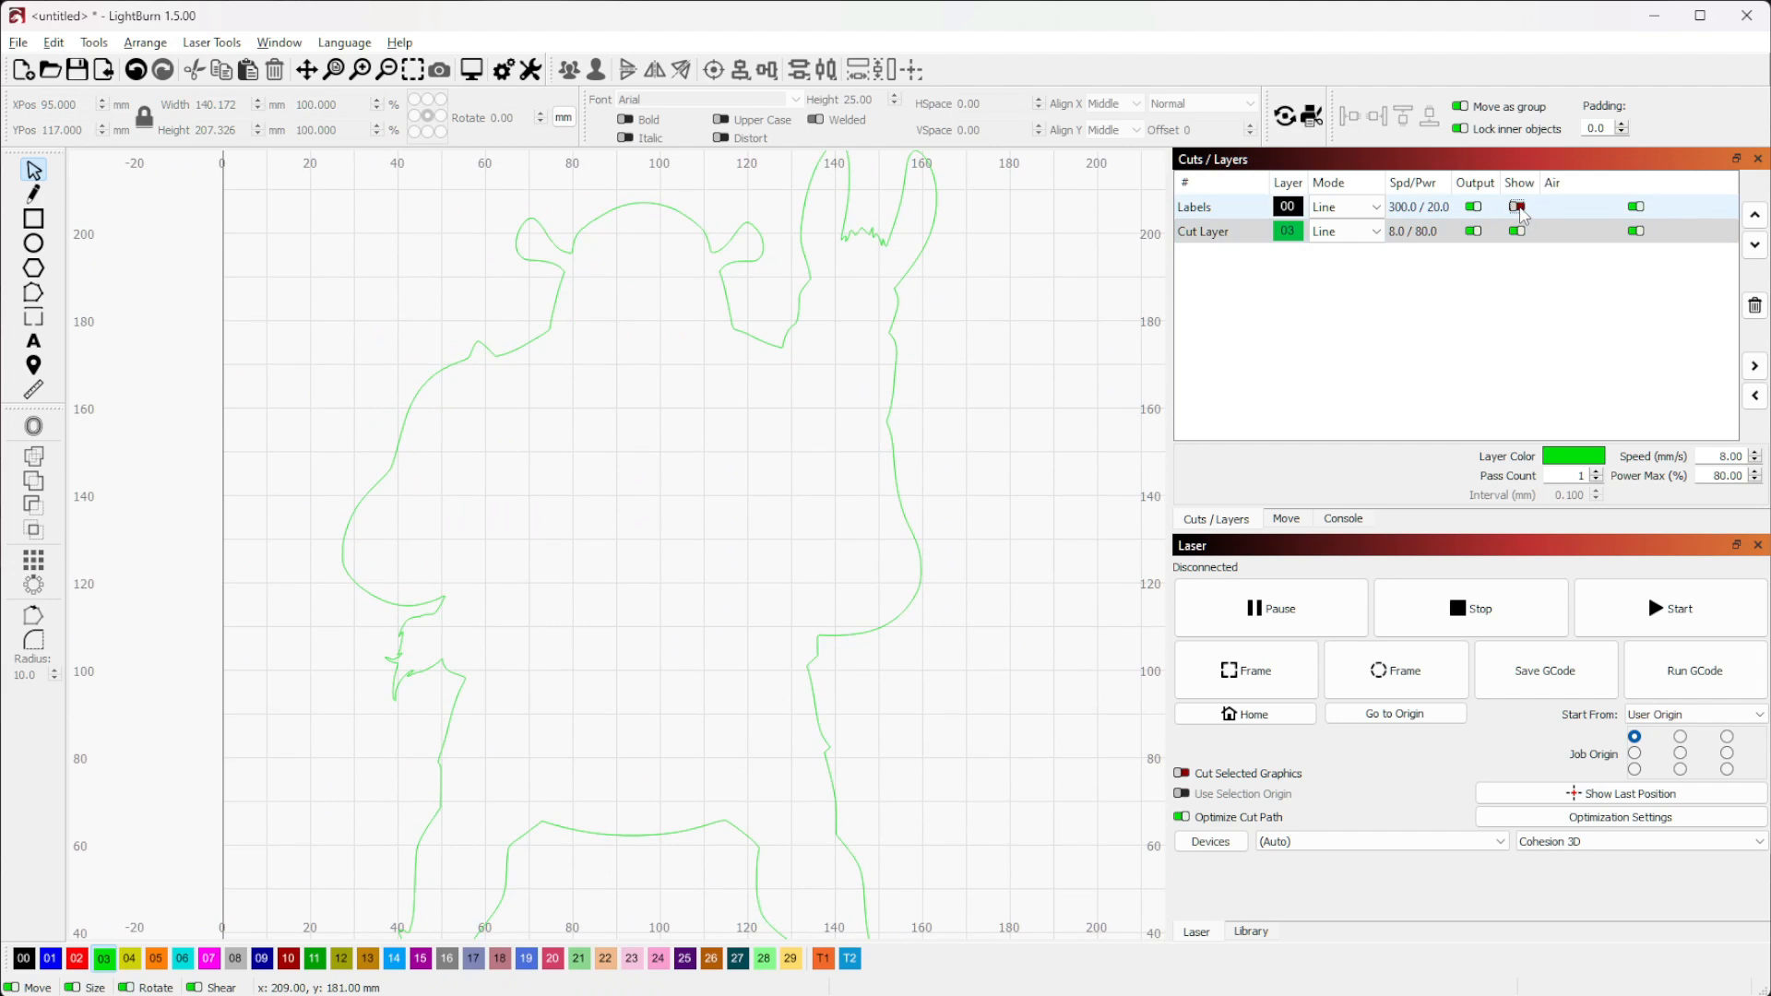
scroll(934, 552, down, 3)
drag(977, 667, 929, 526)
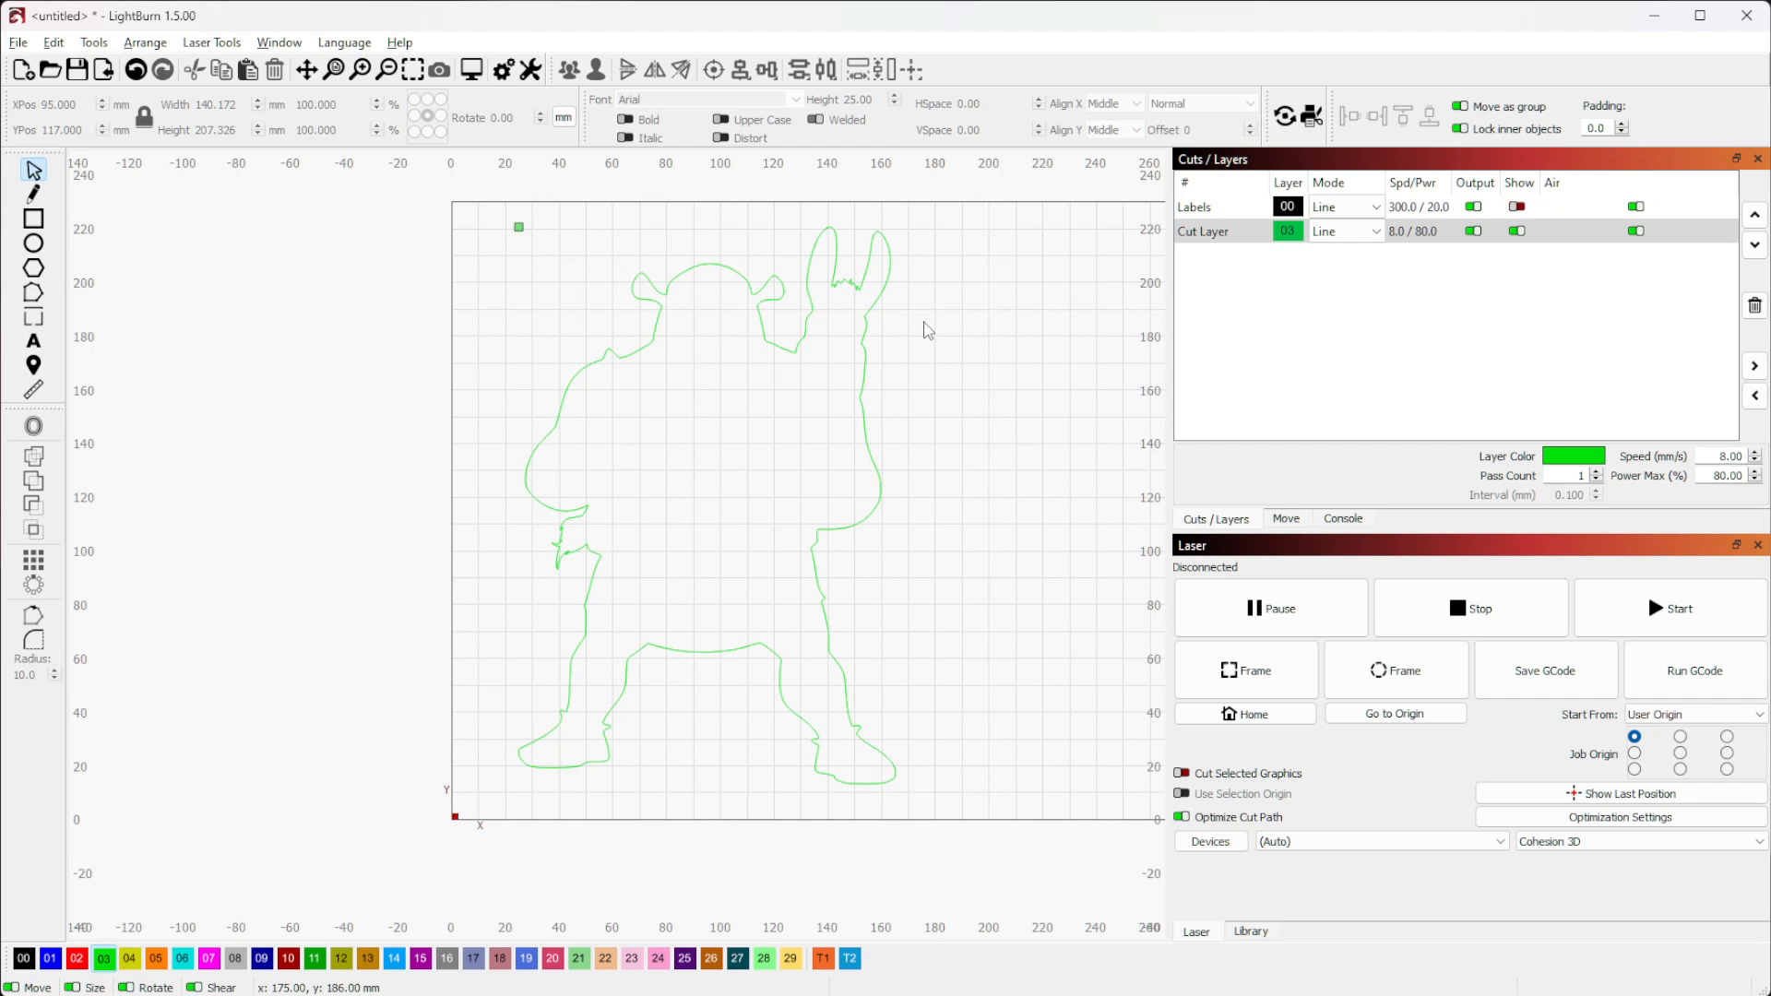
Show the black layer 00 again and hide the Cut Layer
click(1519, 208)
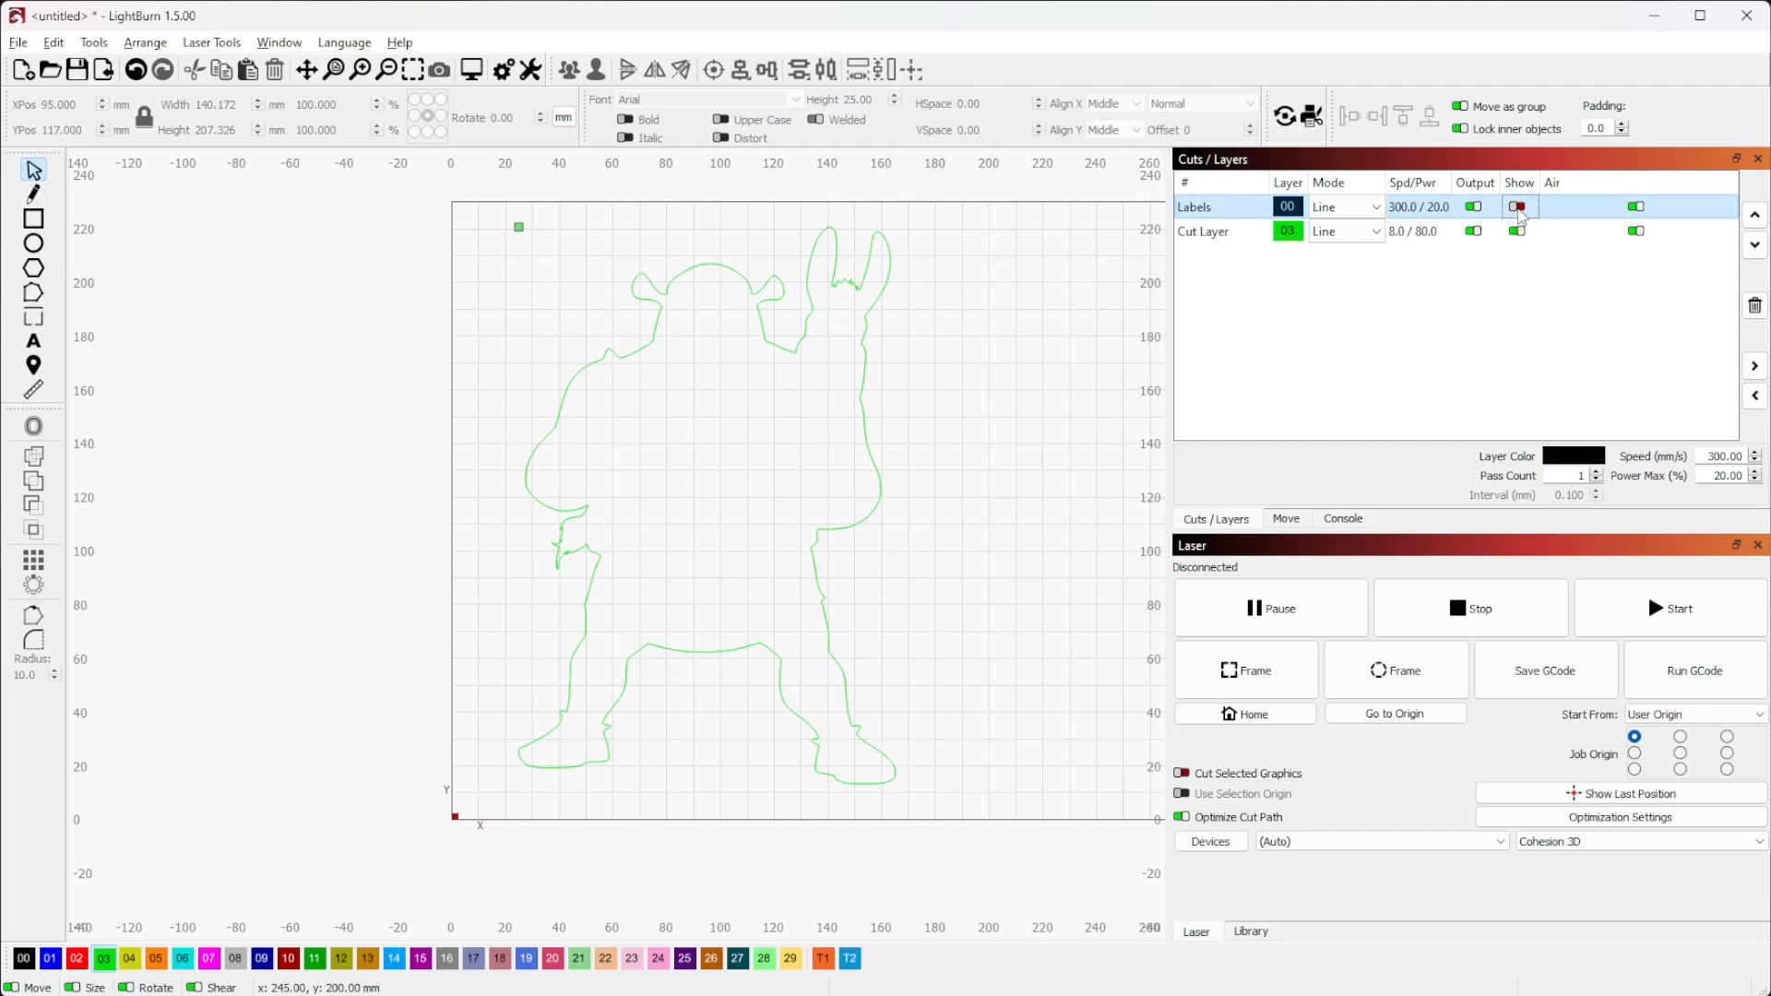
click(1517, 207)
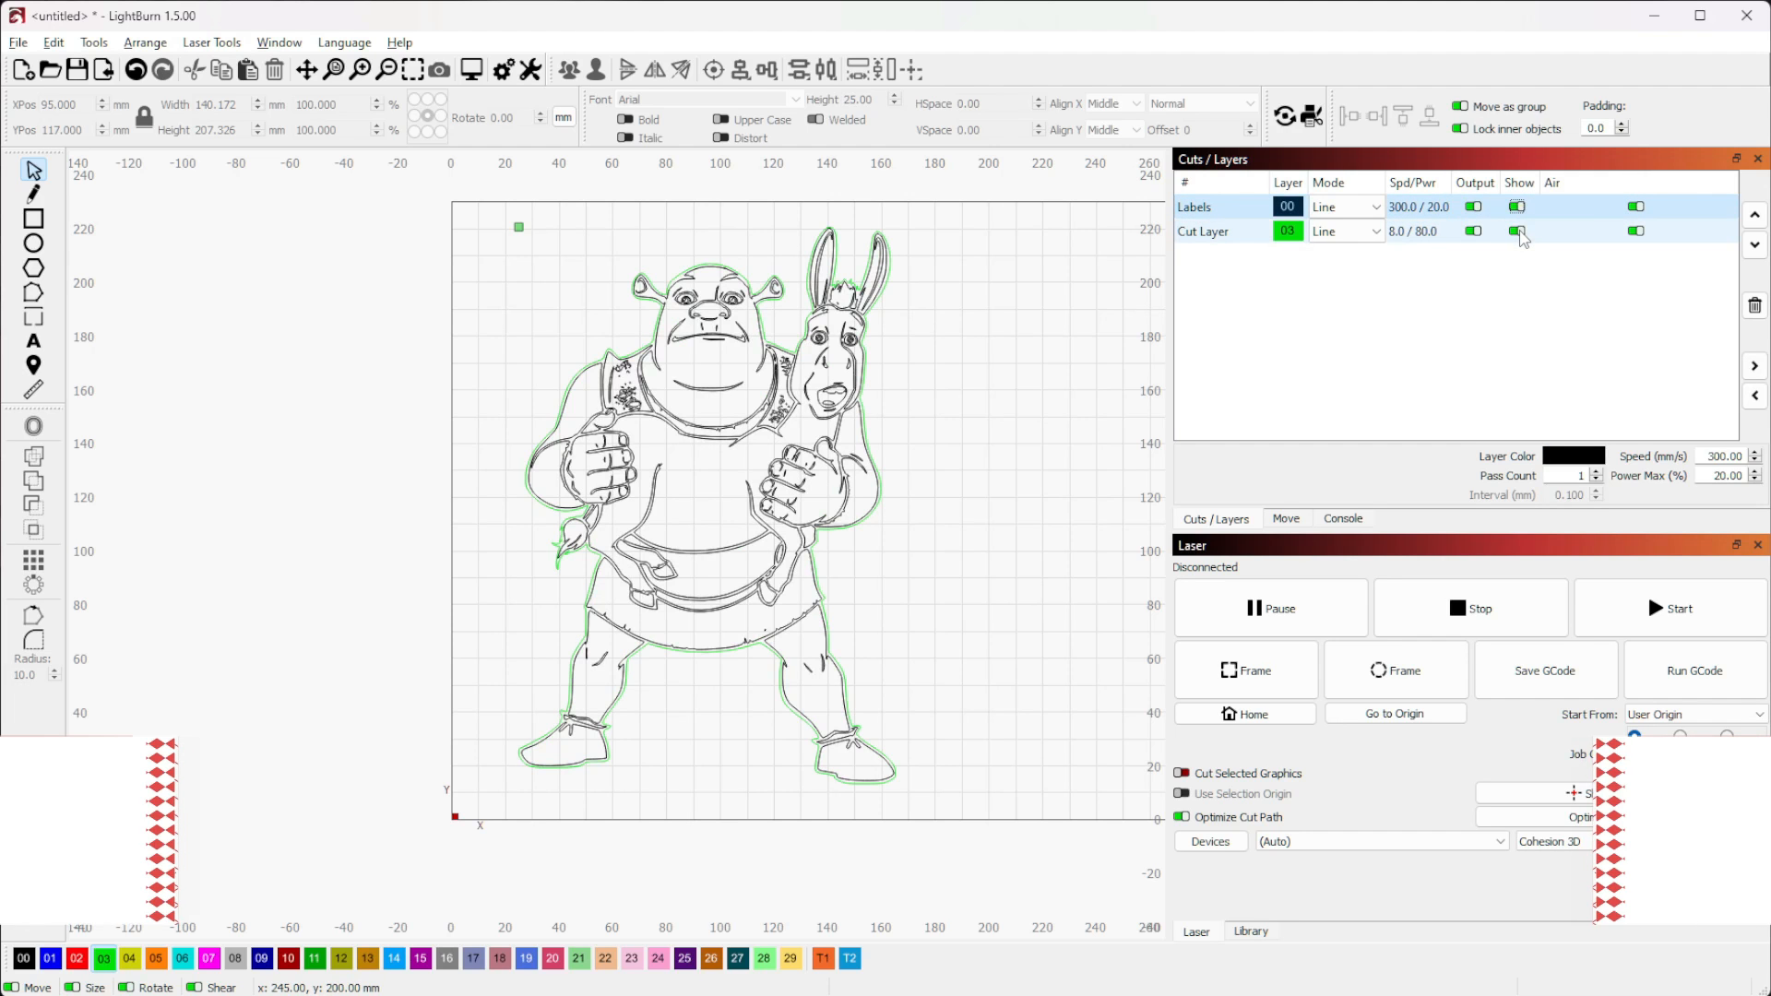
click(1518, 232)
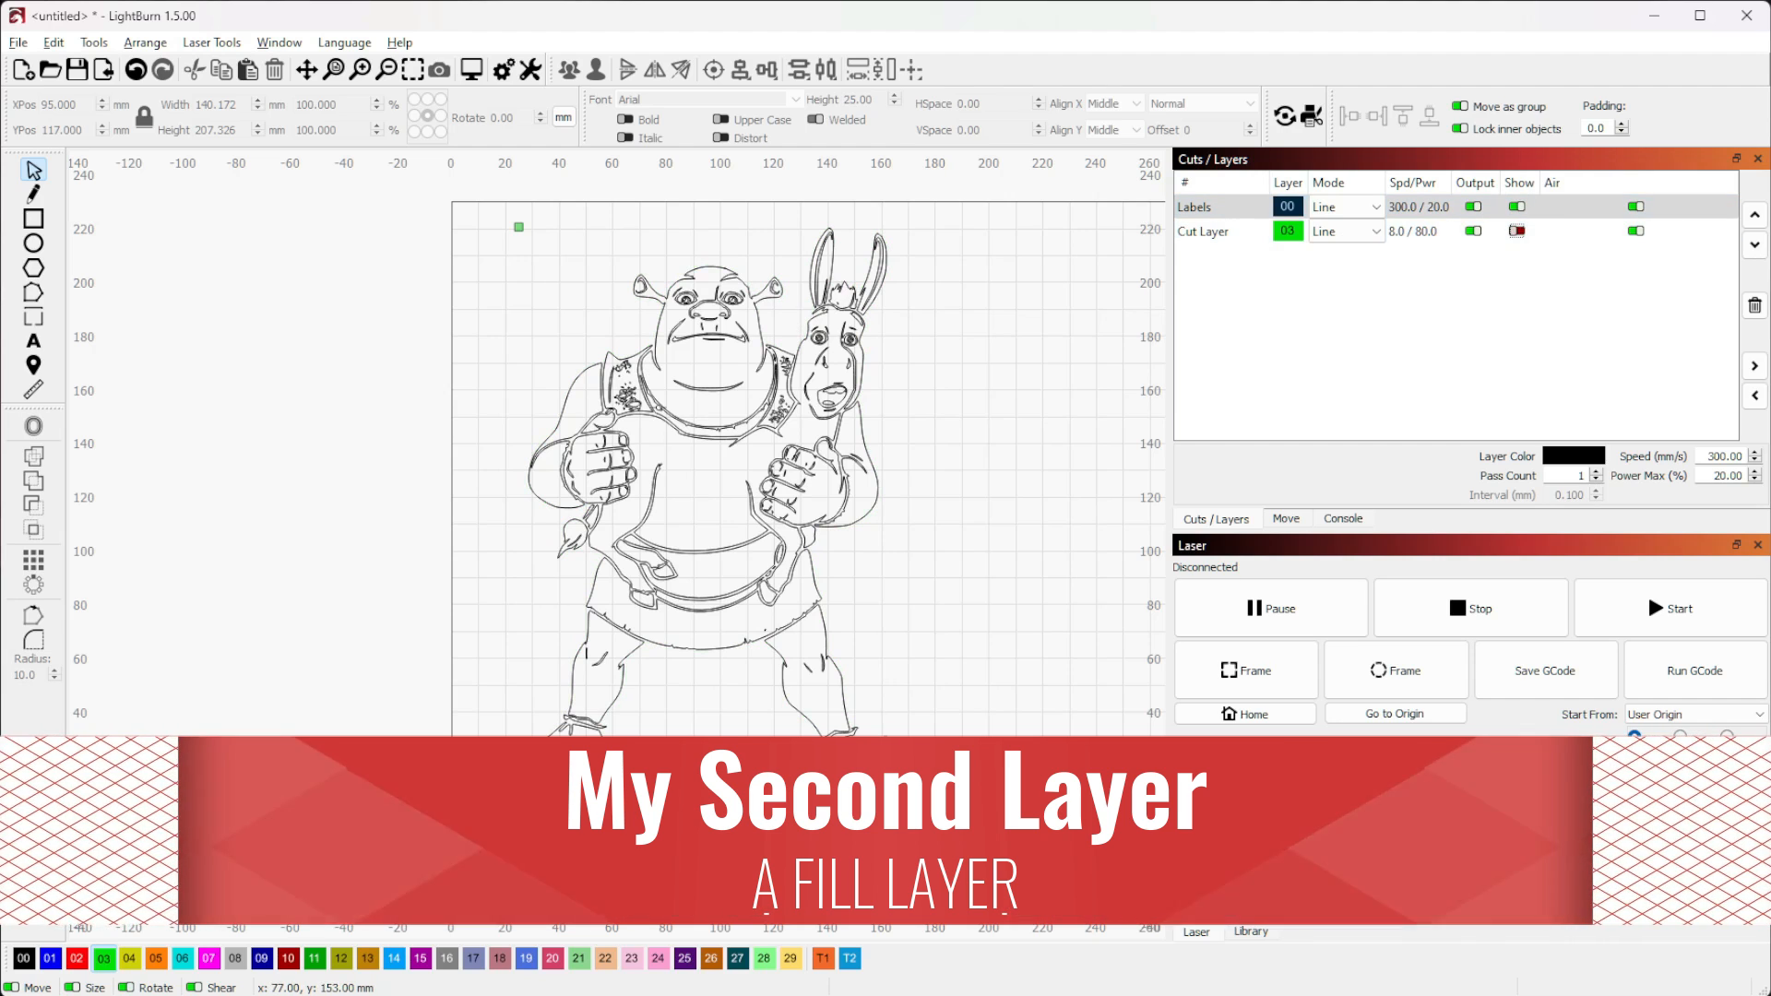
Examine the remaining black shapes on the vest, collar, hands and legs for areas suited to filling
scroll(658, 410, up, 3)
scroll(659, 410, up, 2)
scroll(643, 481, up, 2)
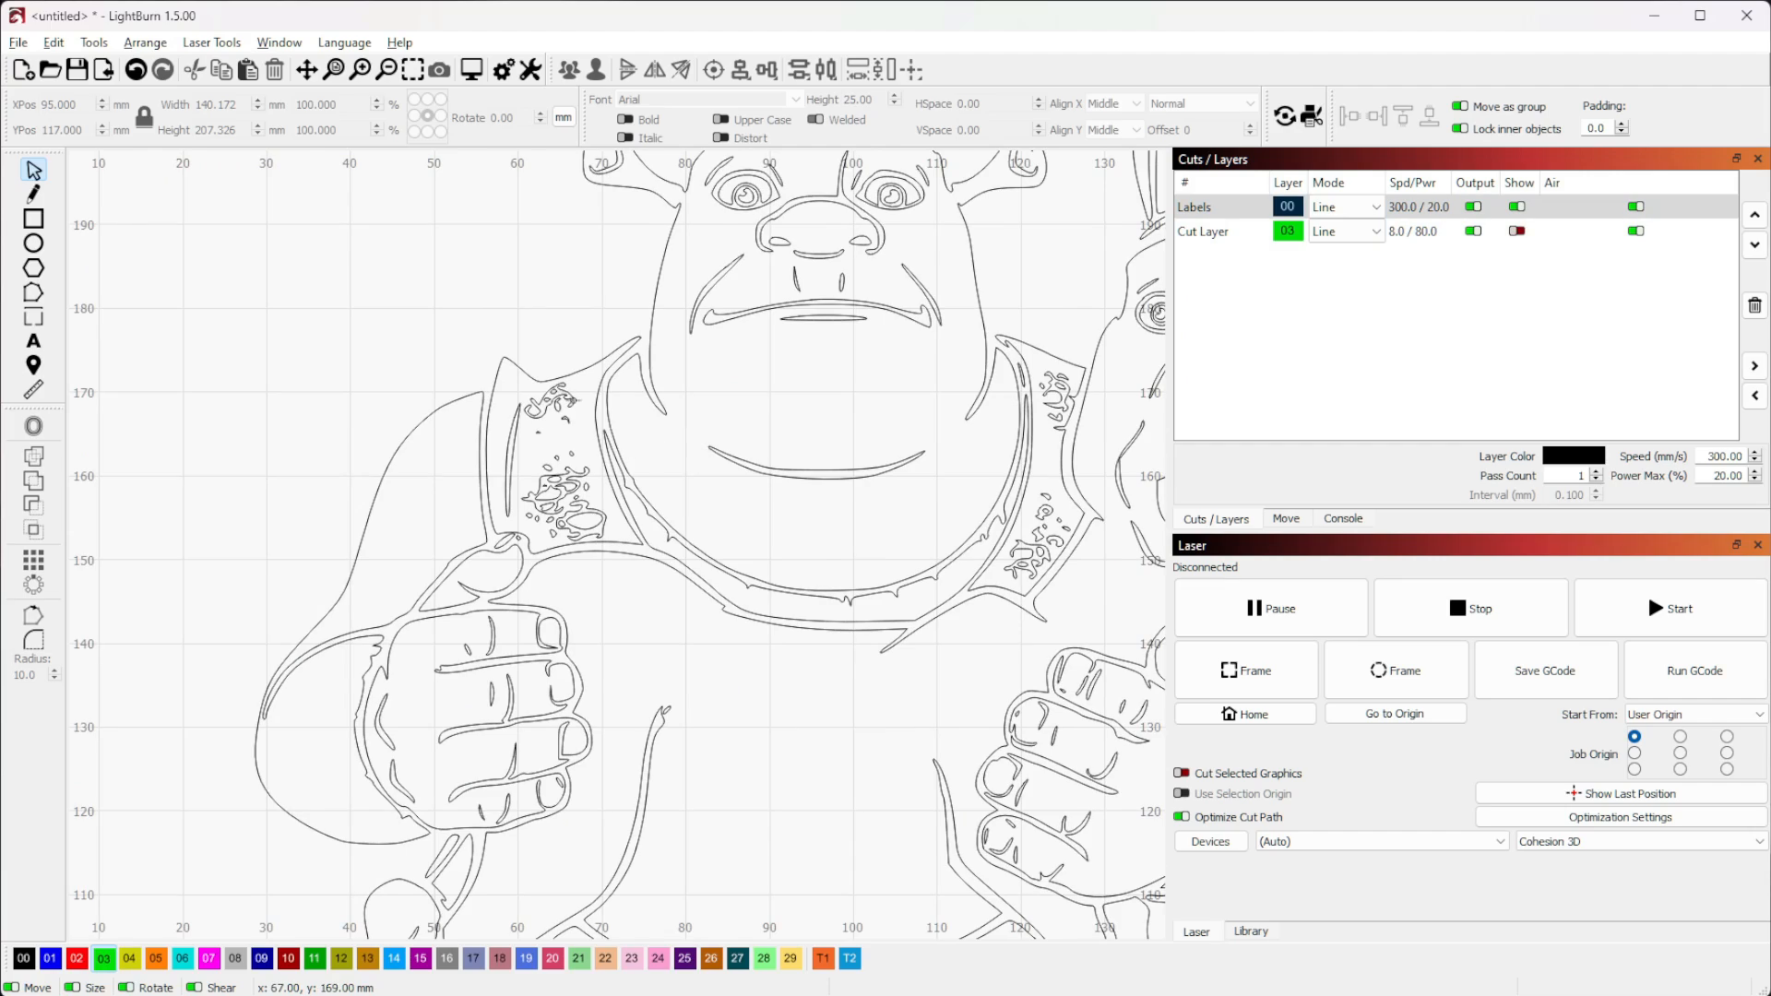
scroll(572, 403, up, 4)
scroll(575, 403, down, 5)
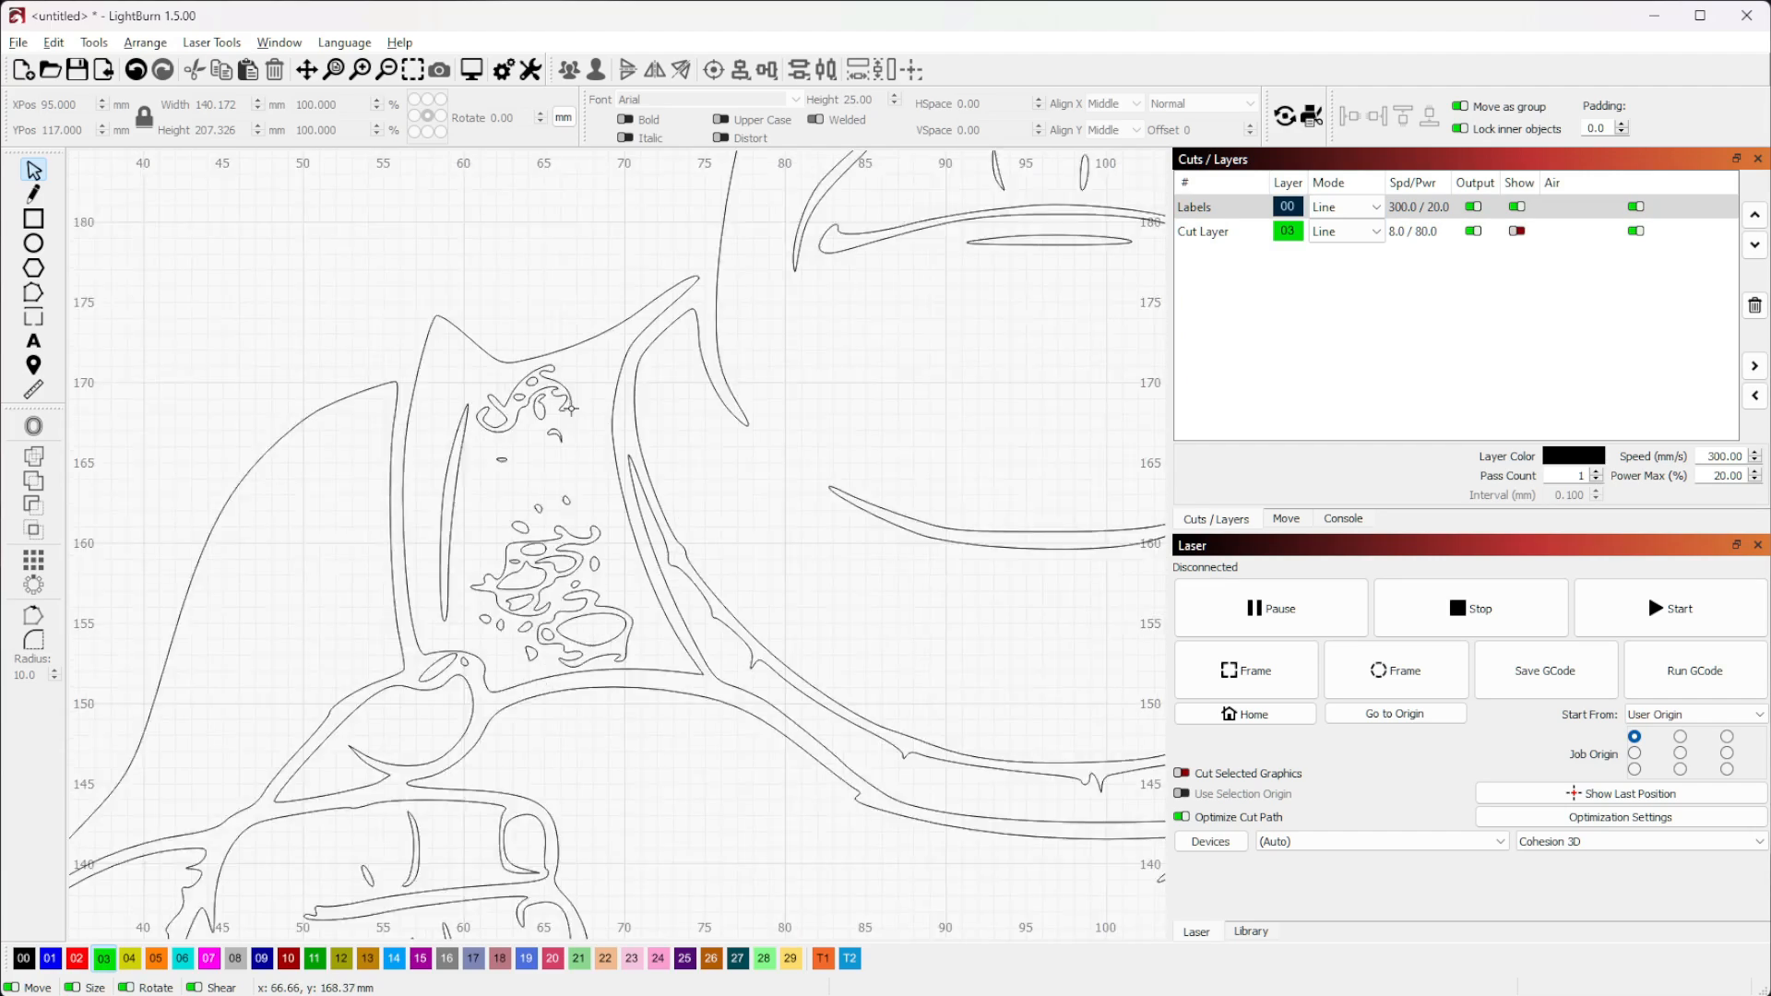
scroll(627, 518, up, 5)
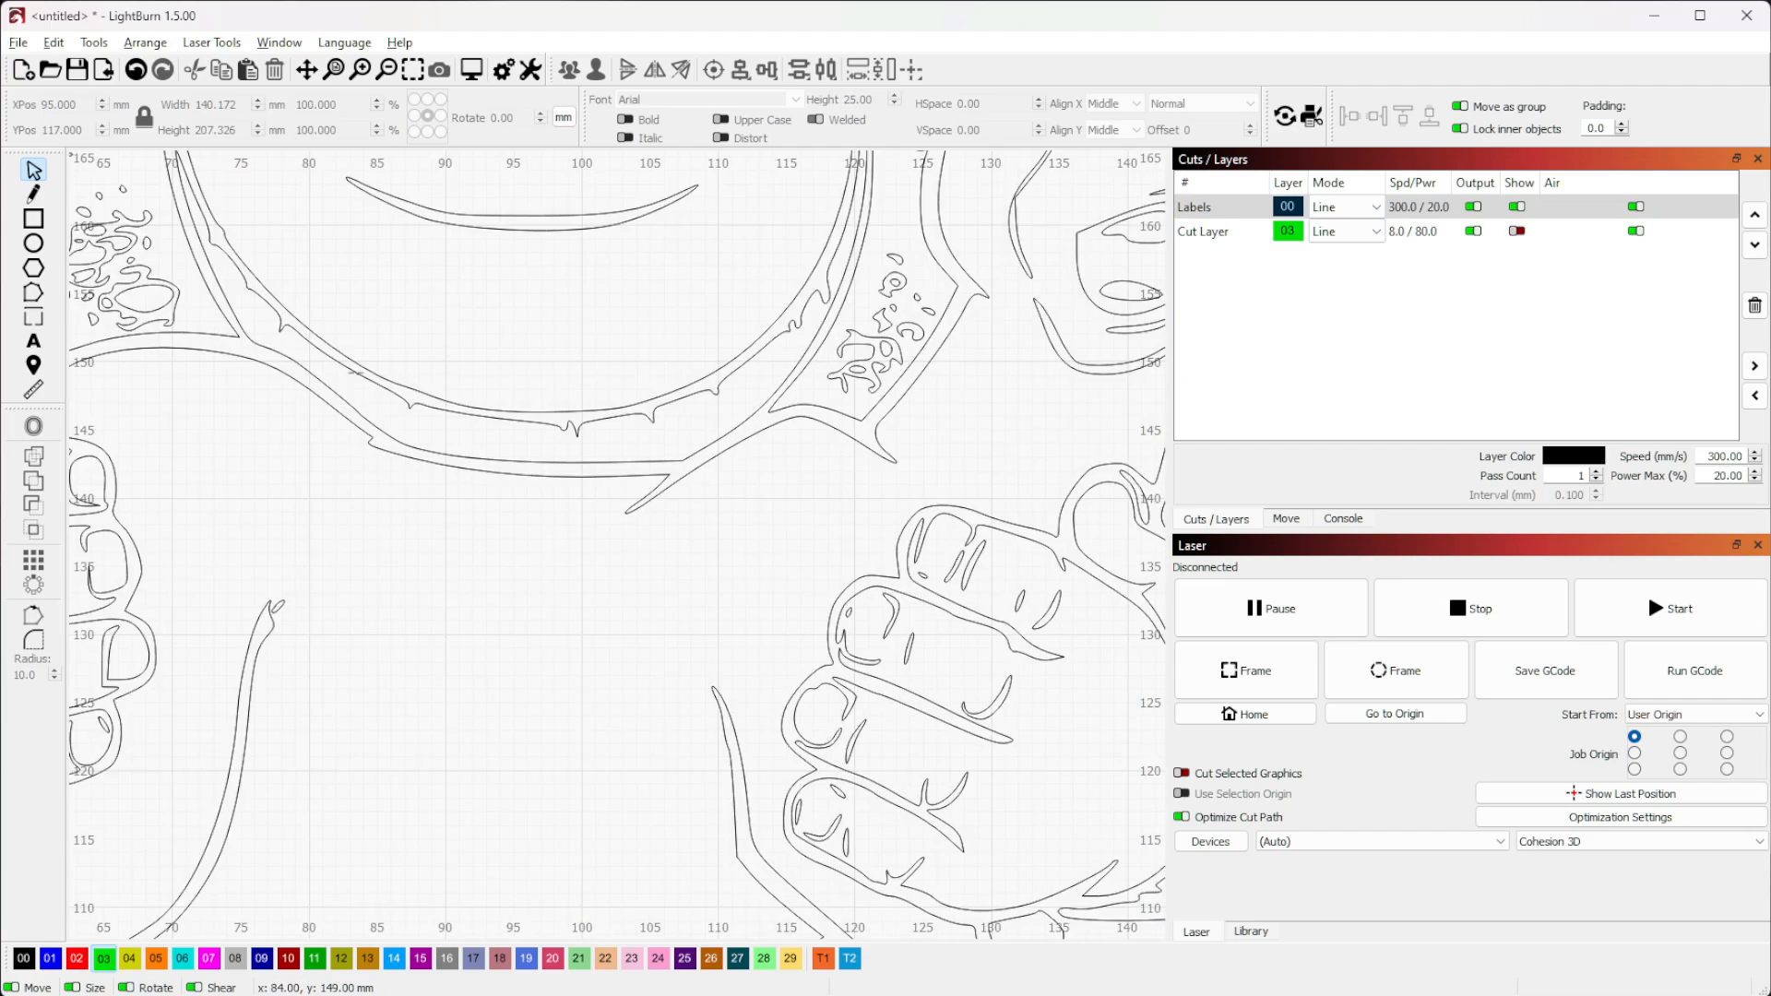
scroll(564, 489, down, 6)
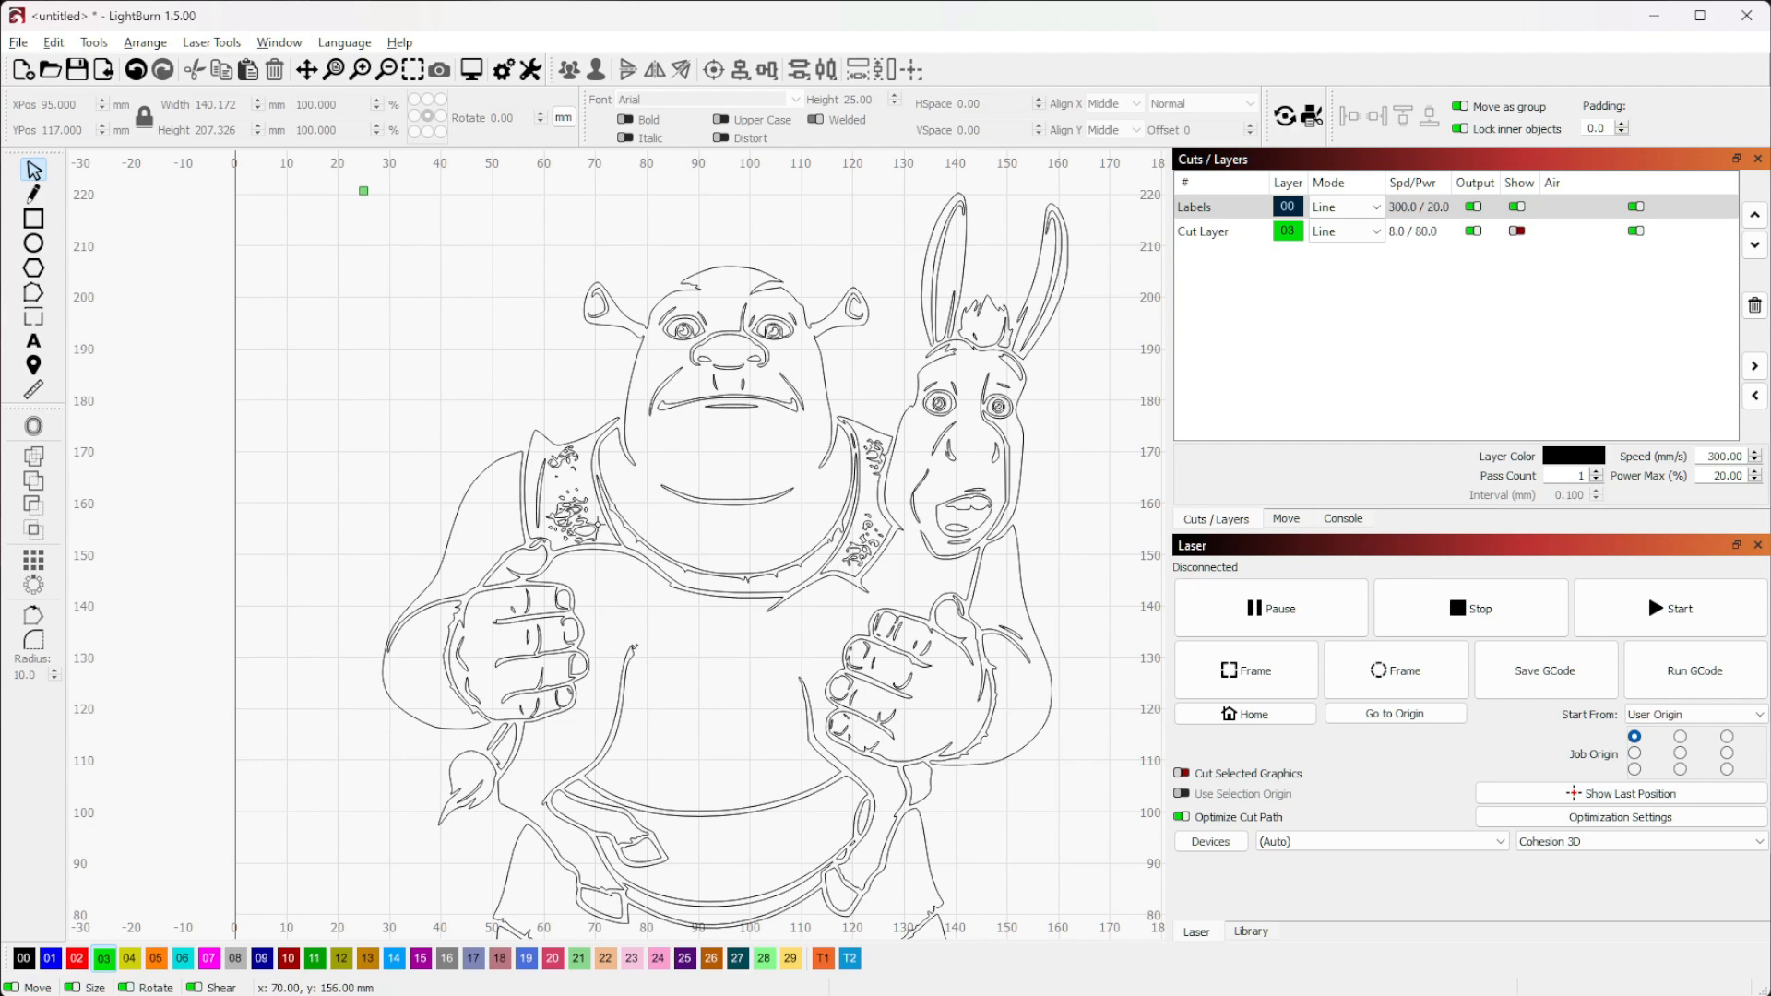
drag(732, 874, 818, 570)
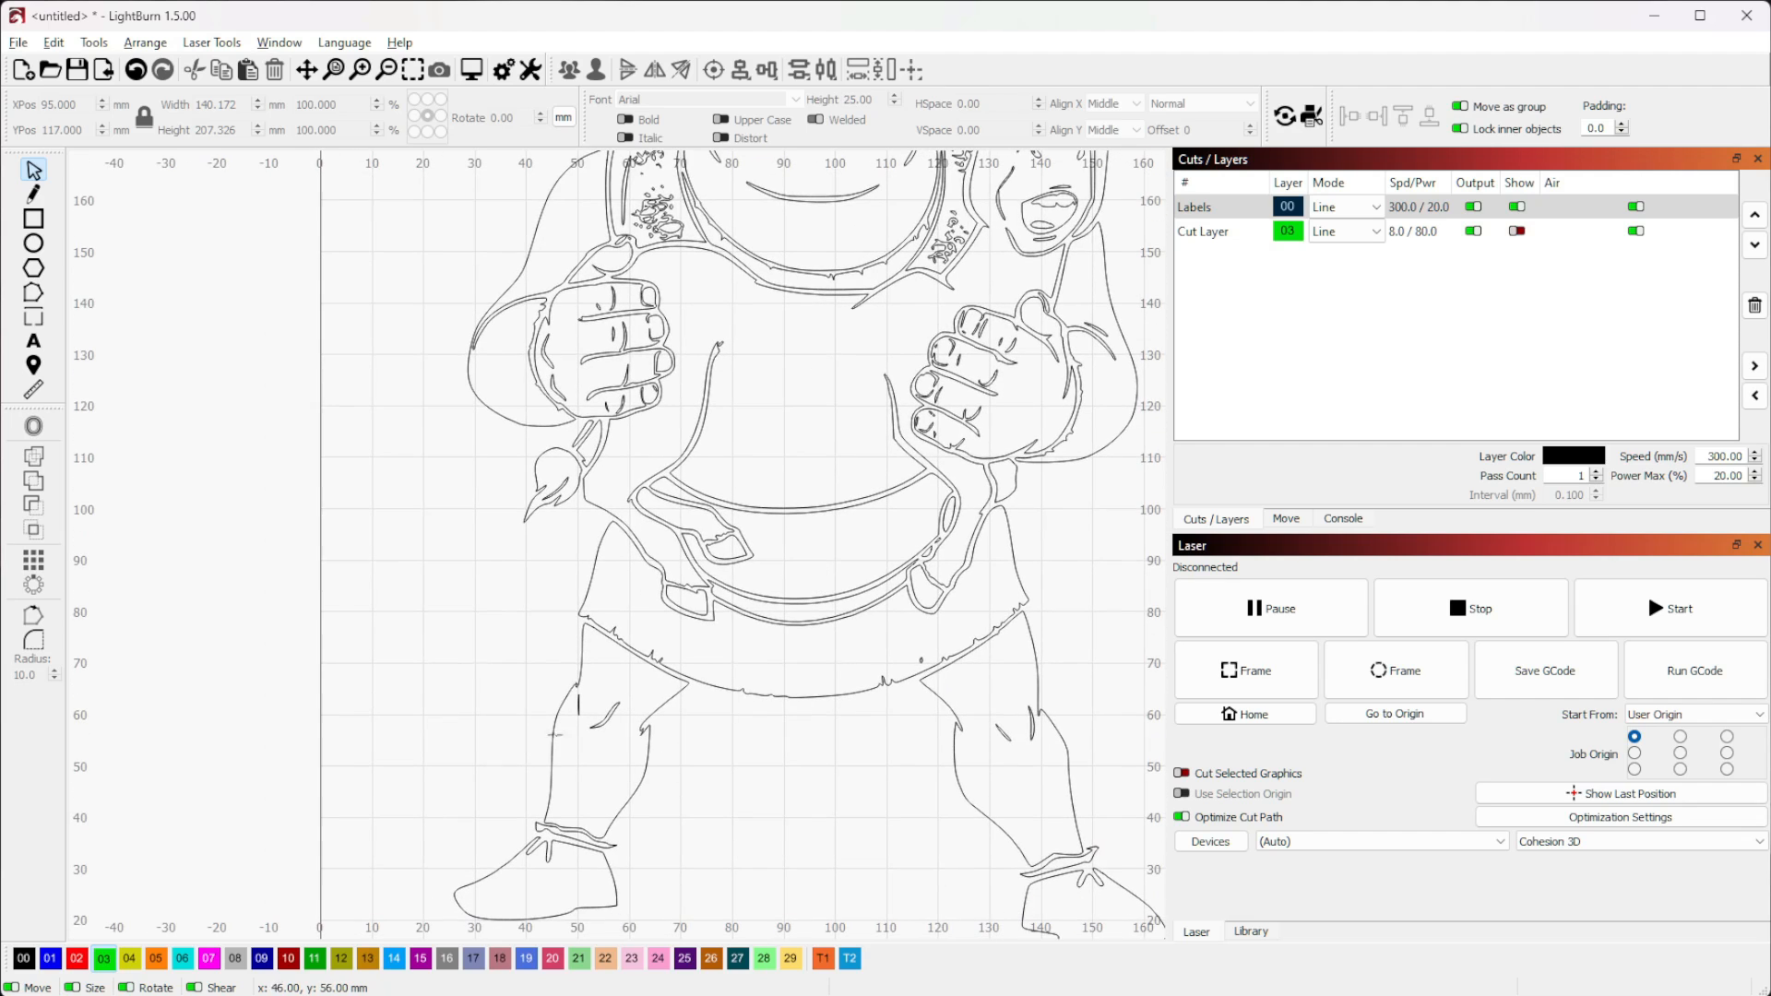
drag(775, 503, 803, 738)
Assign the outline of the vest's shoulder panel above the ogre's raised thumb to the red layer 02
scroll(728, 489, up, 3)
scroll(645, 475, up, 3)
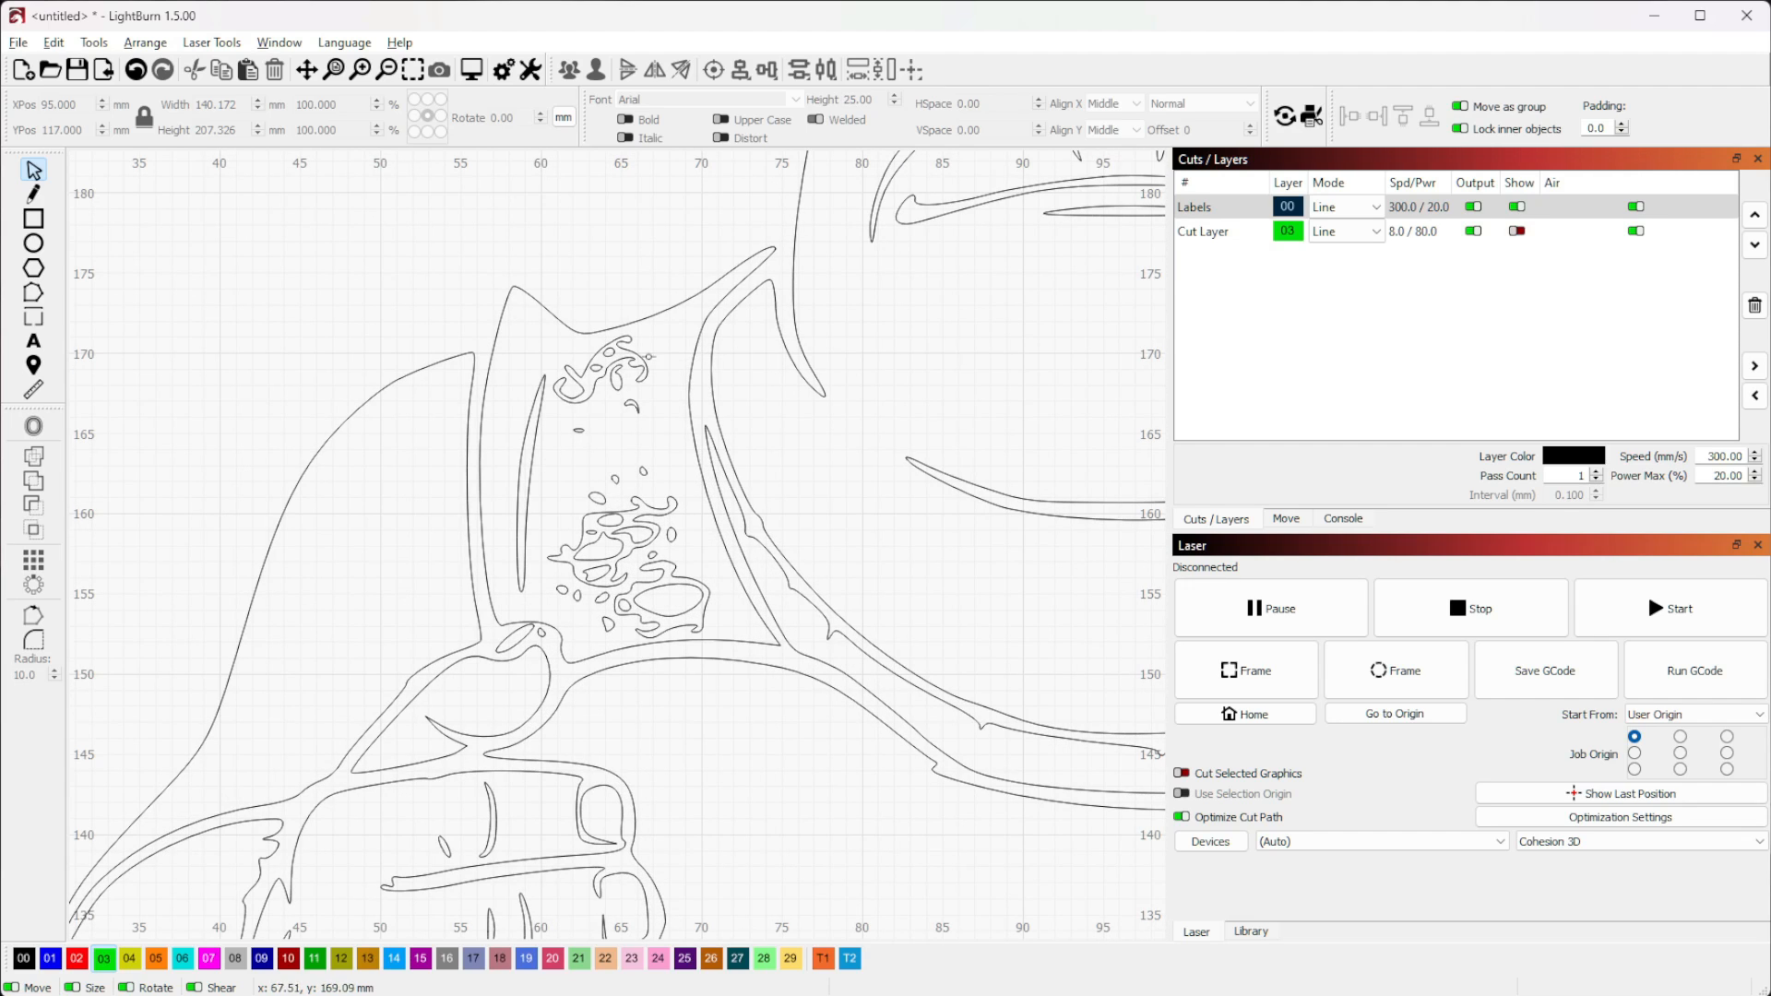
click(610, 330)
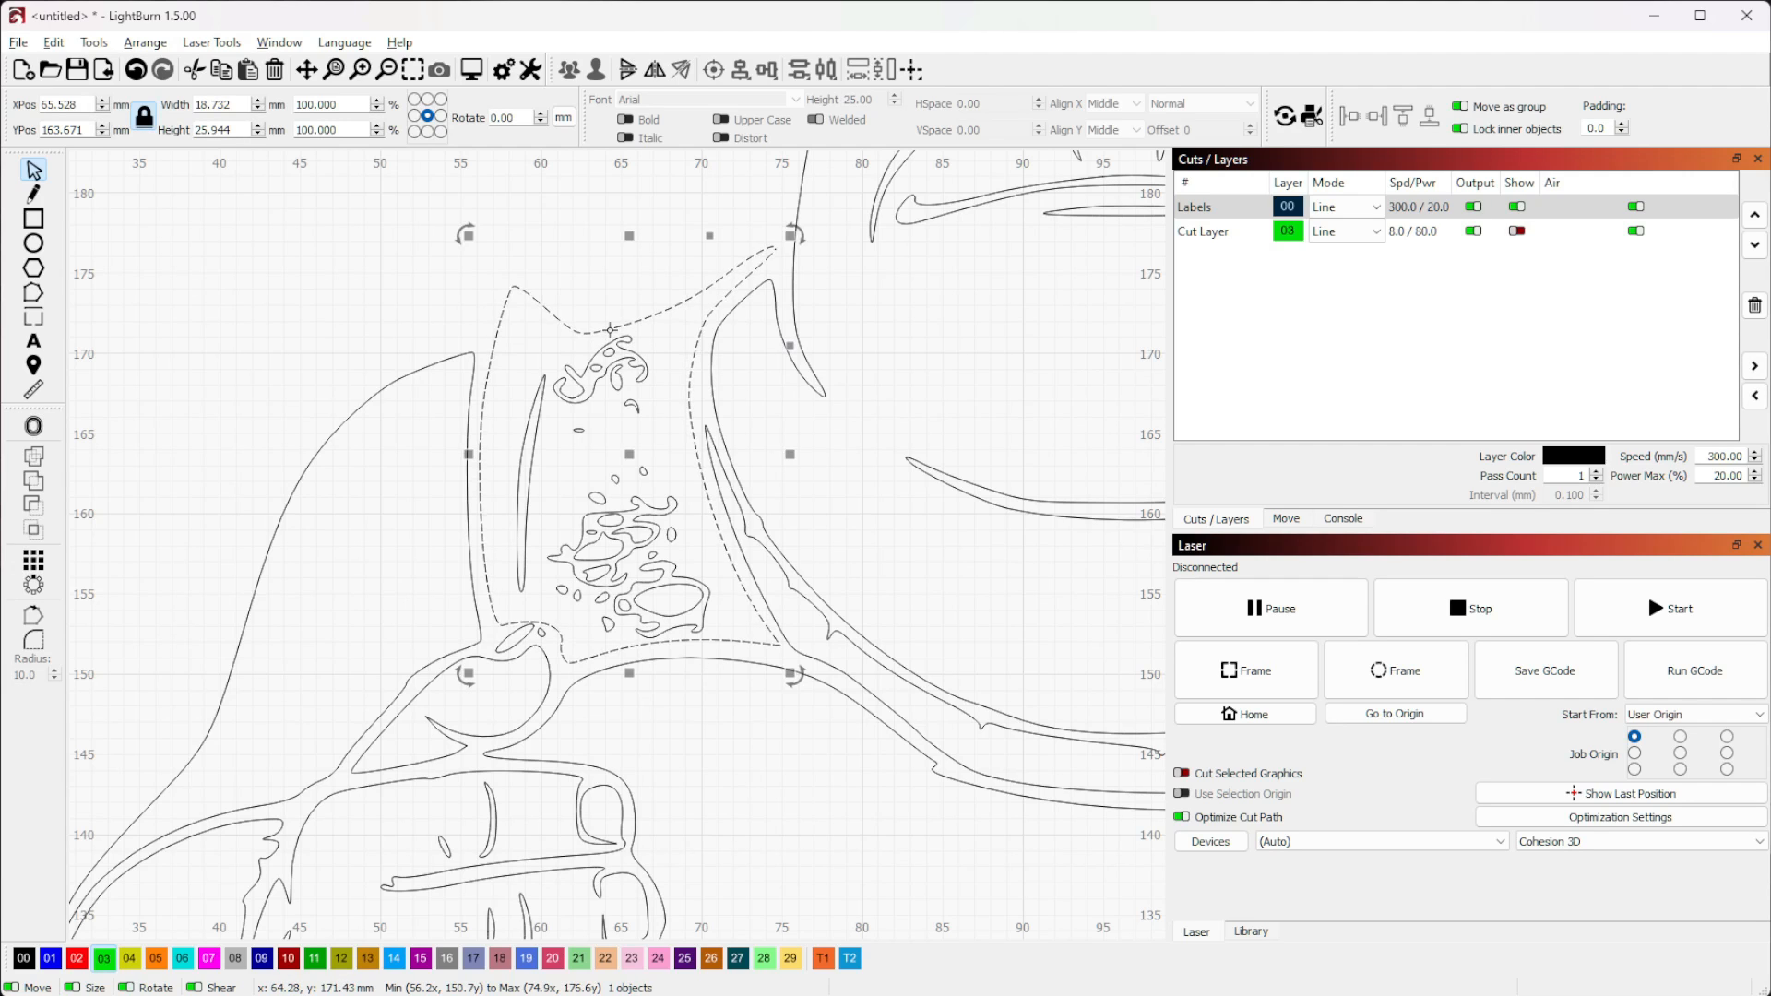
click(78, 961)
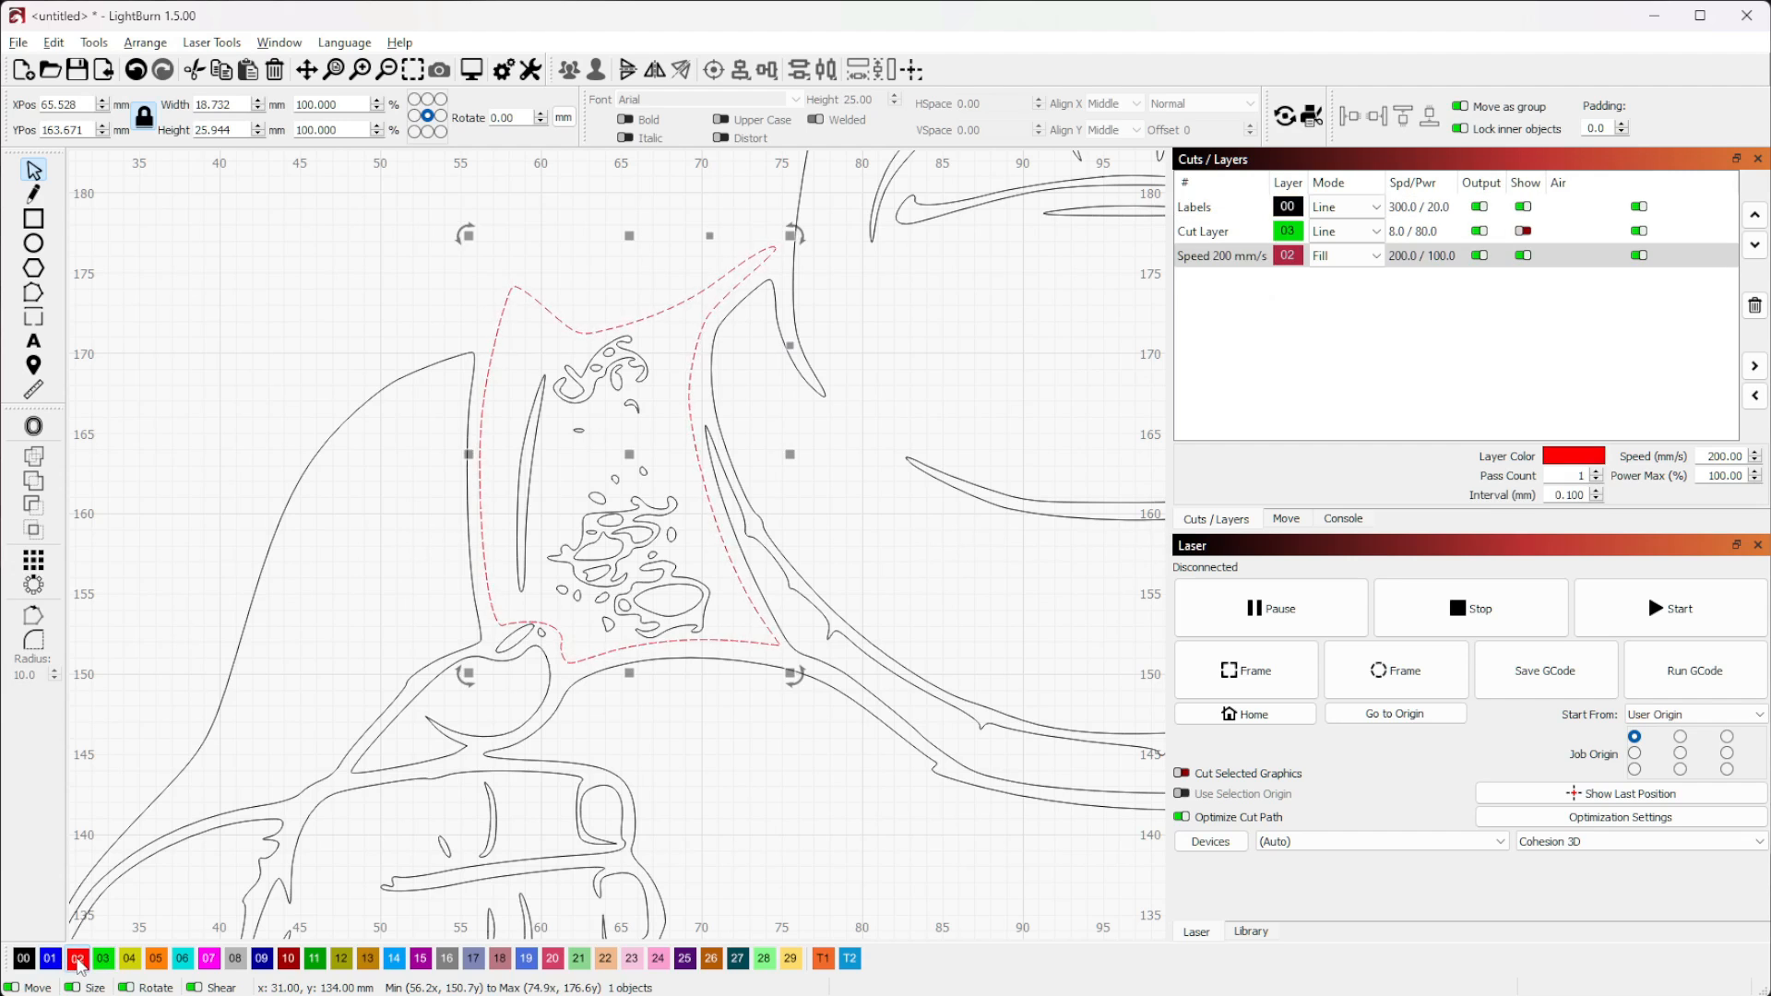
Name the red layer 02 "Fill Layer" in its cut settings and keep its mode on Fill
click(1221, 259)
double_click(1220, 262)
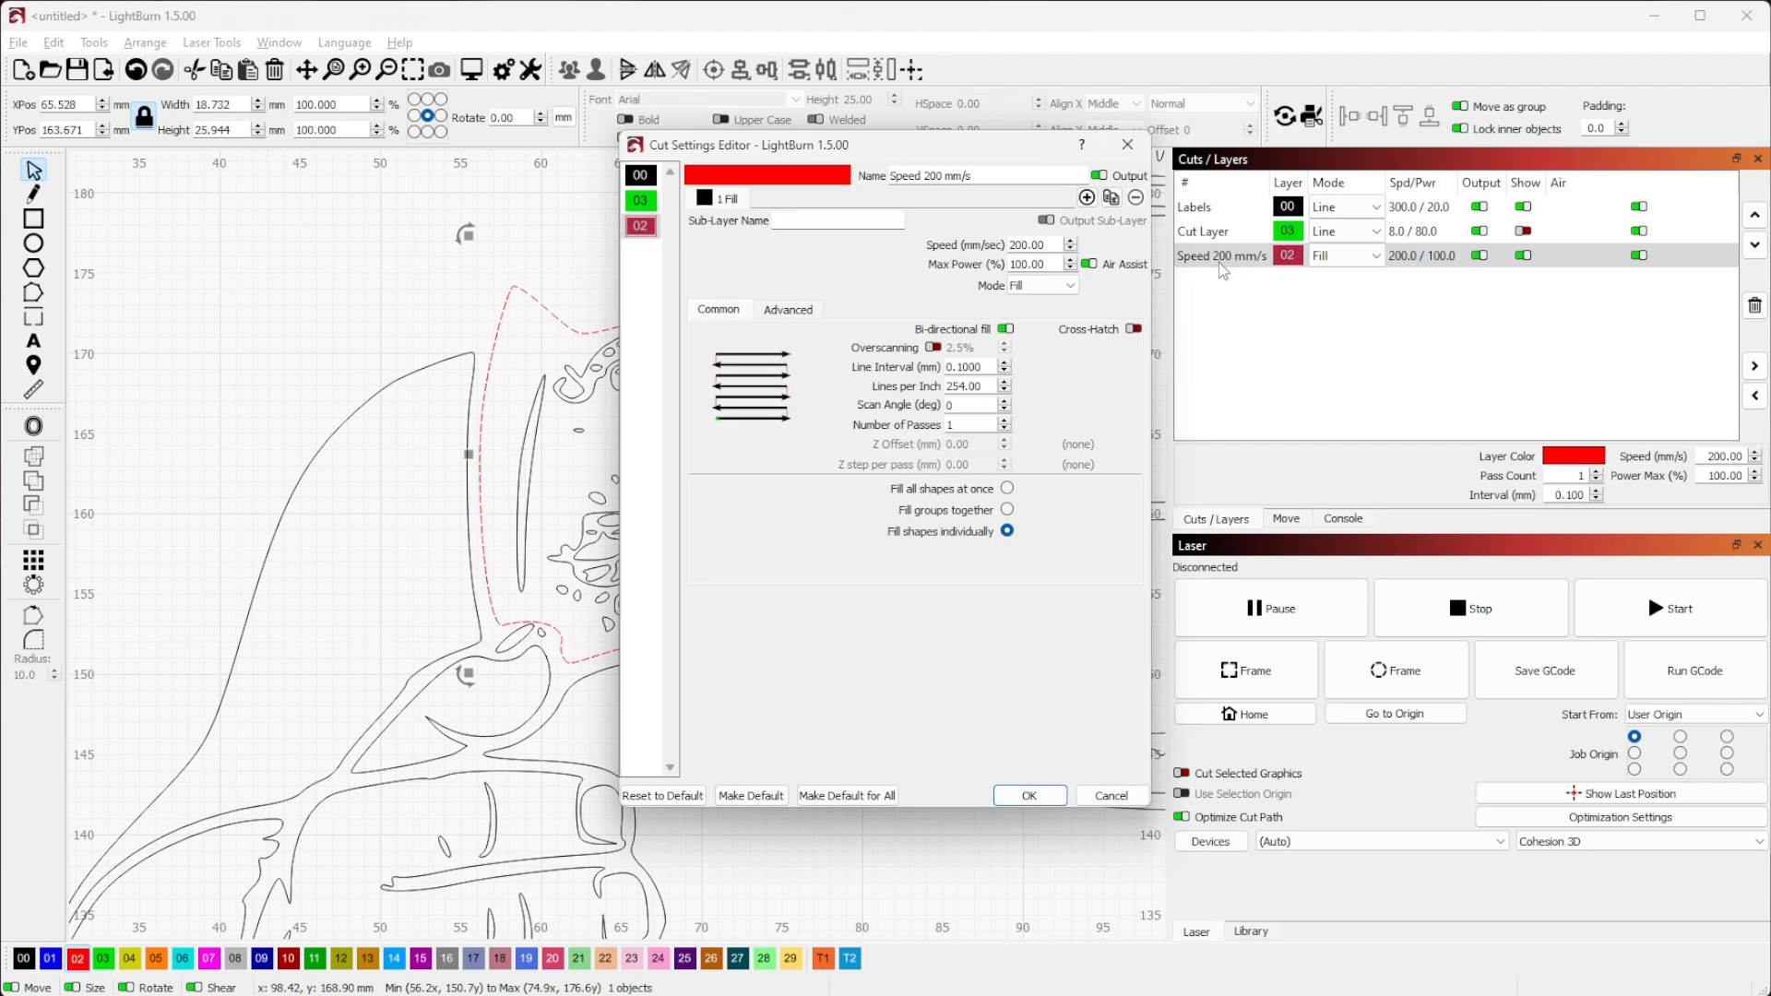
drag(976, 175, 858, 182)
text(Fill Layer)
click(1050, 285)
click(1033, 314)
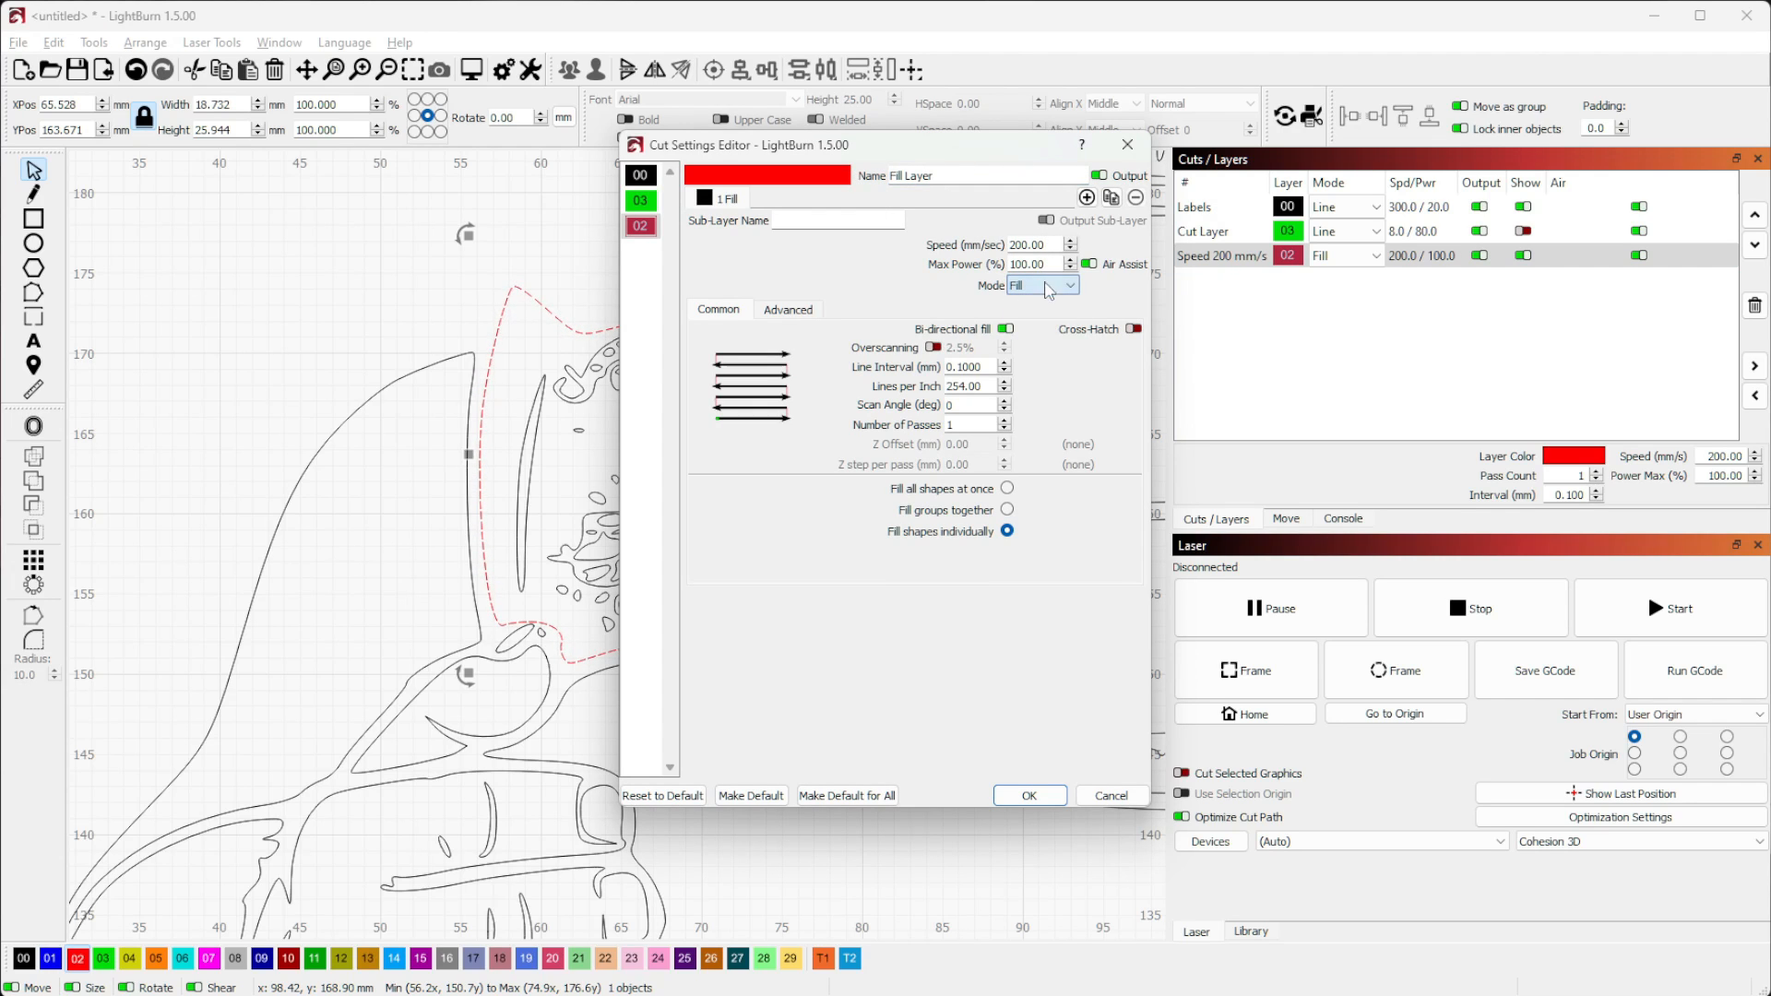
Set the Fill Layer's speed to 150 mm/sec and max power to 40%, enable overscanning, and apply the settings
drag(1050, 244, 980, 251)
text(150)
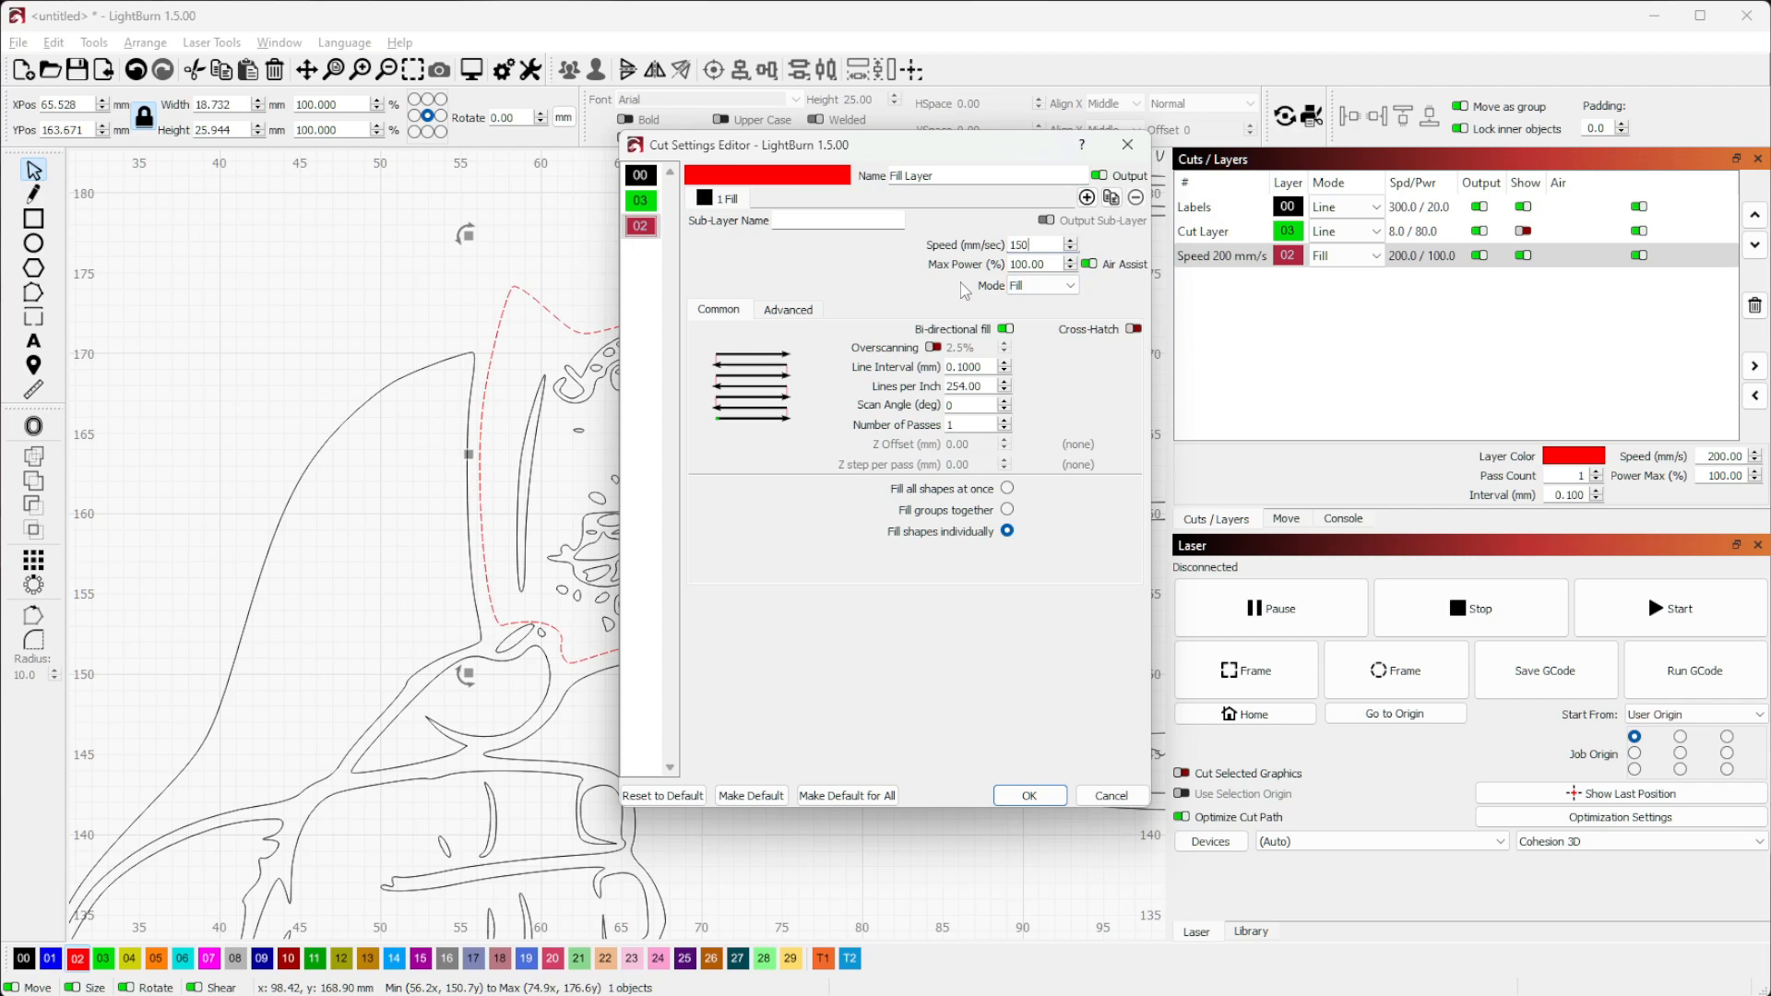
key(Tab)
text(40)
click(934, 347)
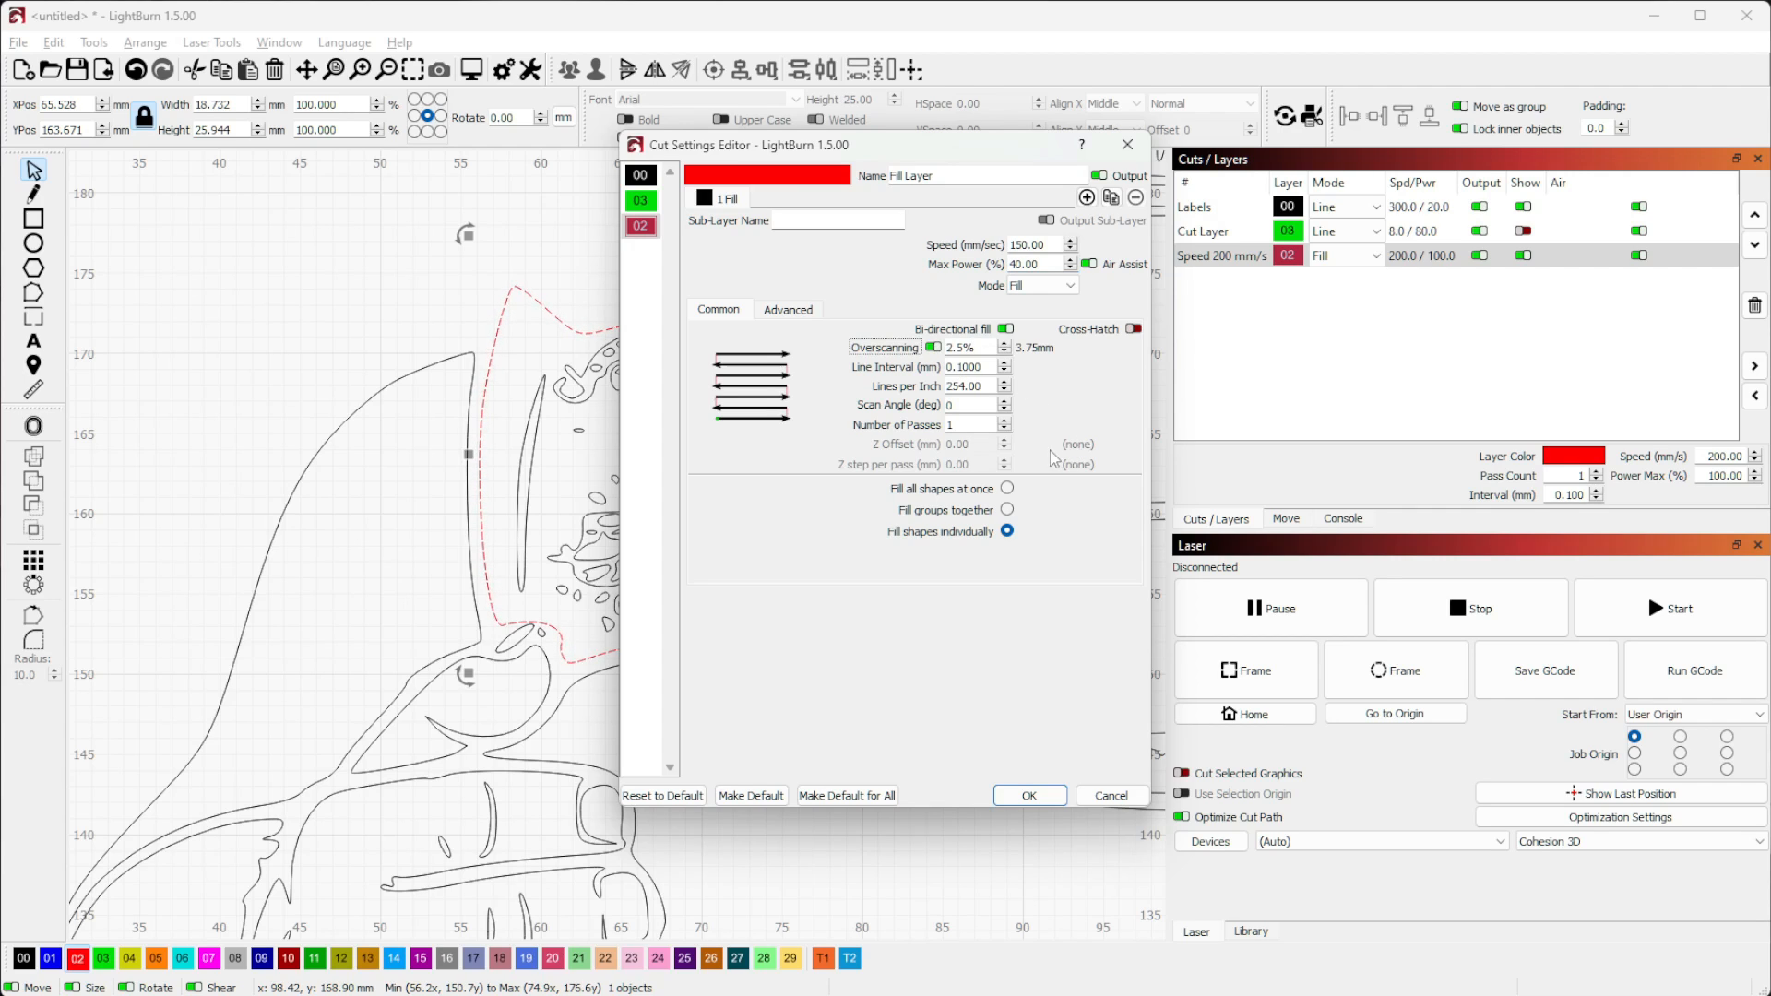
click(1049, 795)
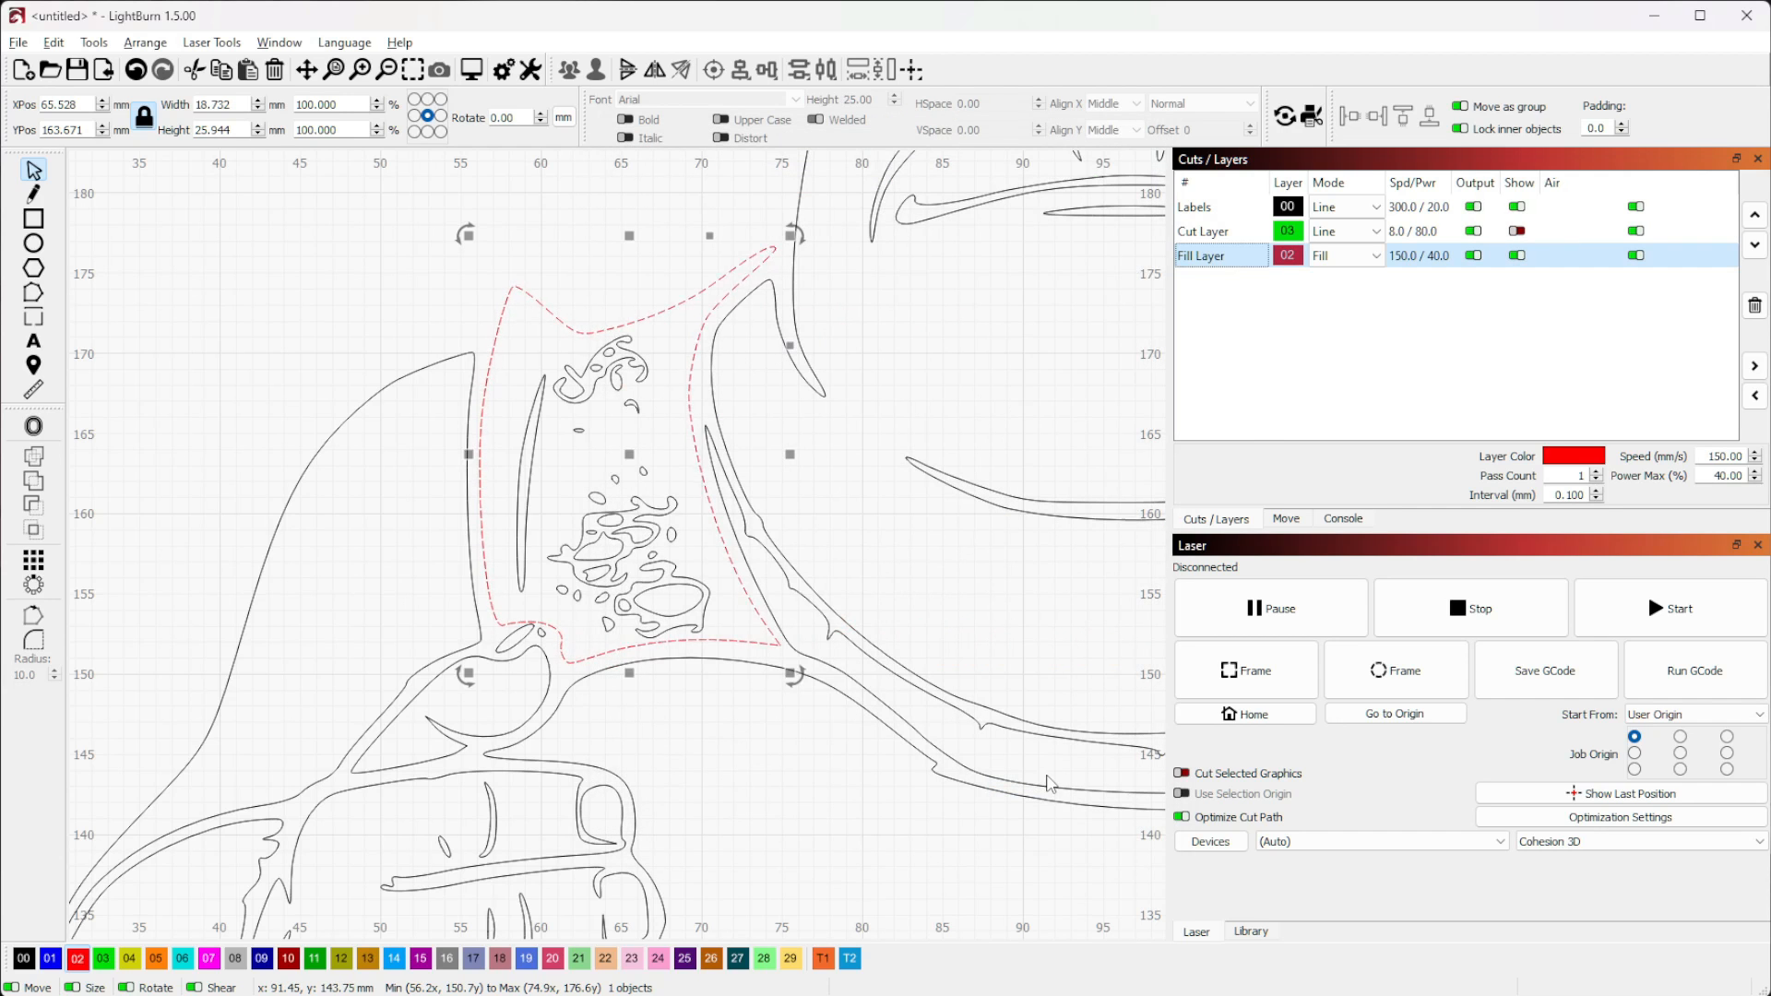
Preview the laser job and inspect the filled vest panel up close
click(469, 68)
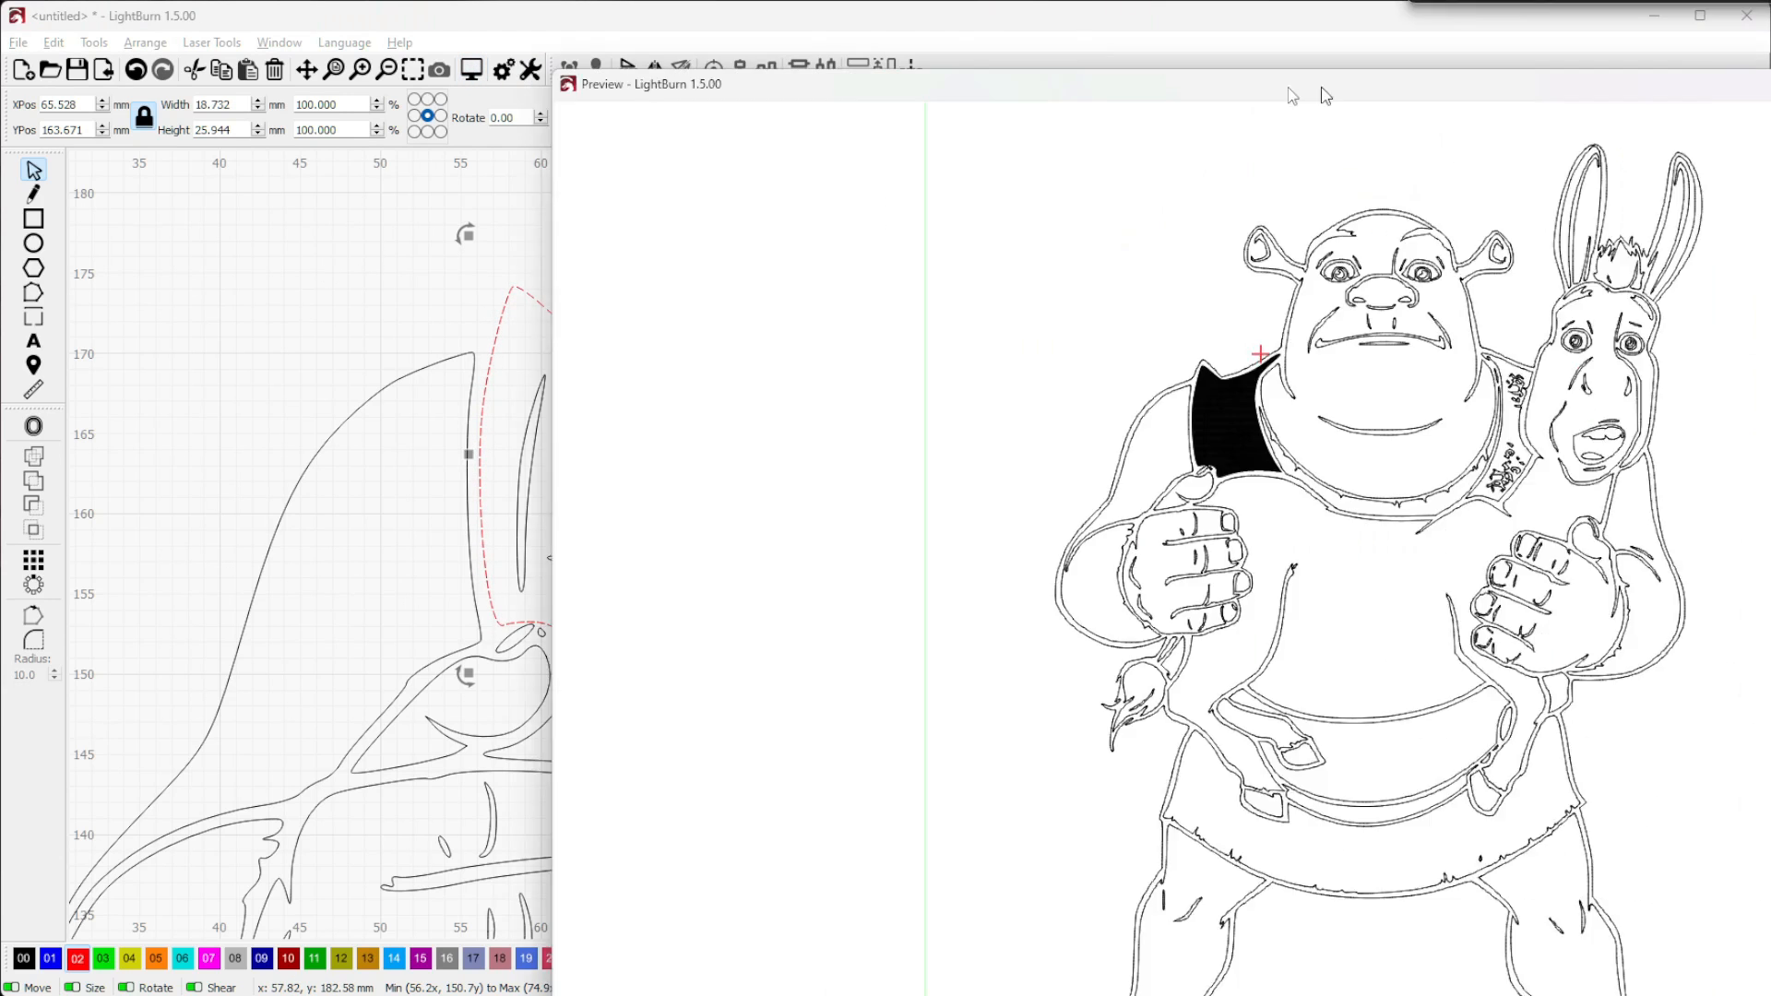
scroll(899, 408, up, 5)
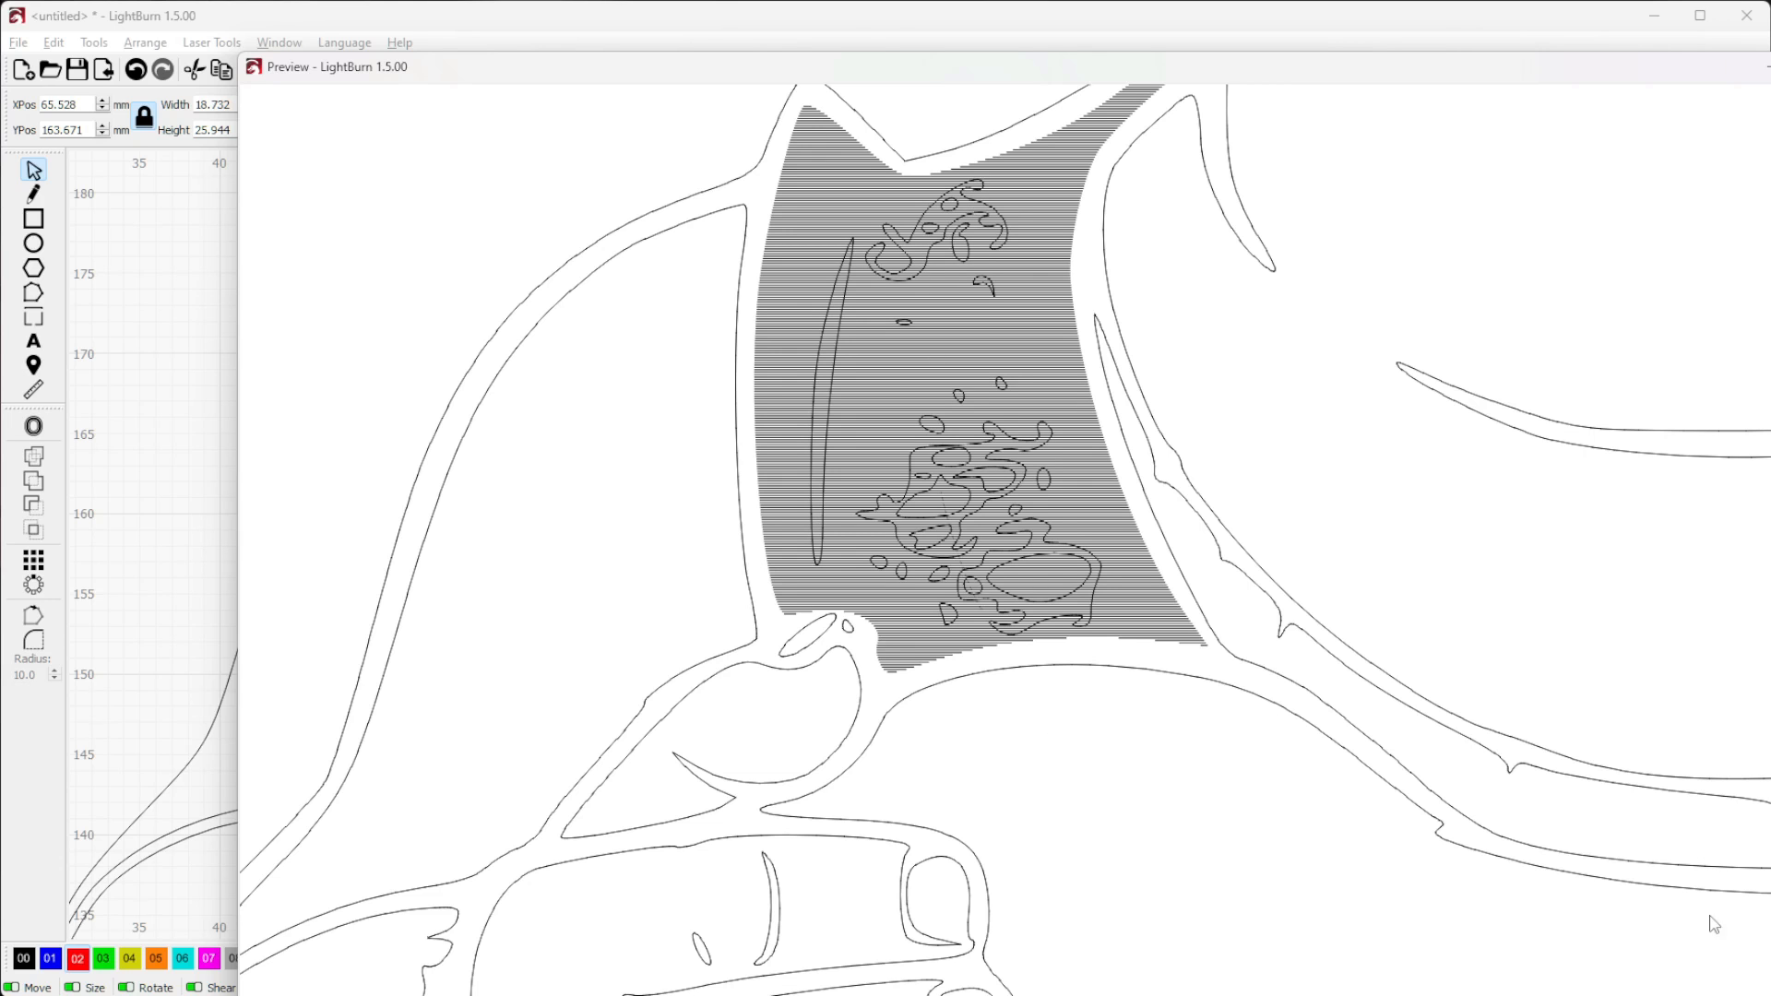
Select all the detail shapes inside the vest's shoulder panel together with its outline and assign them to the red Fill Layer 02
key(Escape)
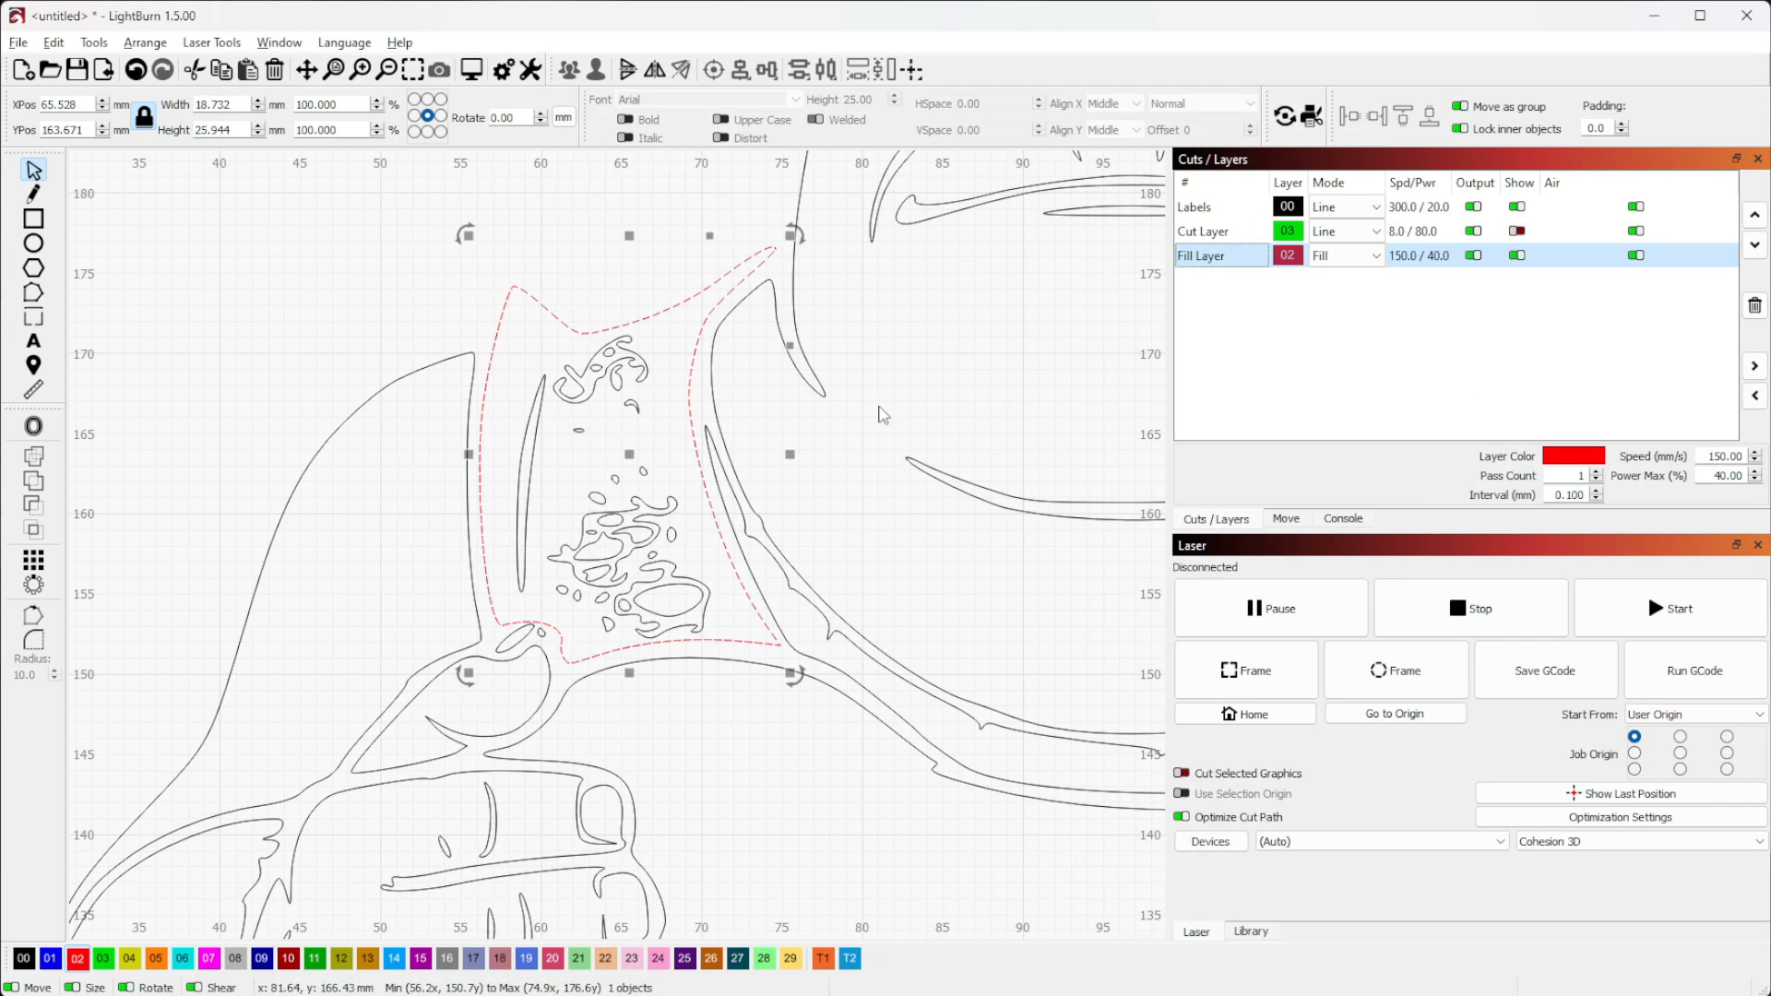
scroll(513, 362, up, 2)
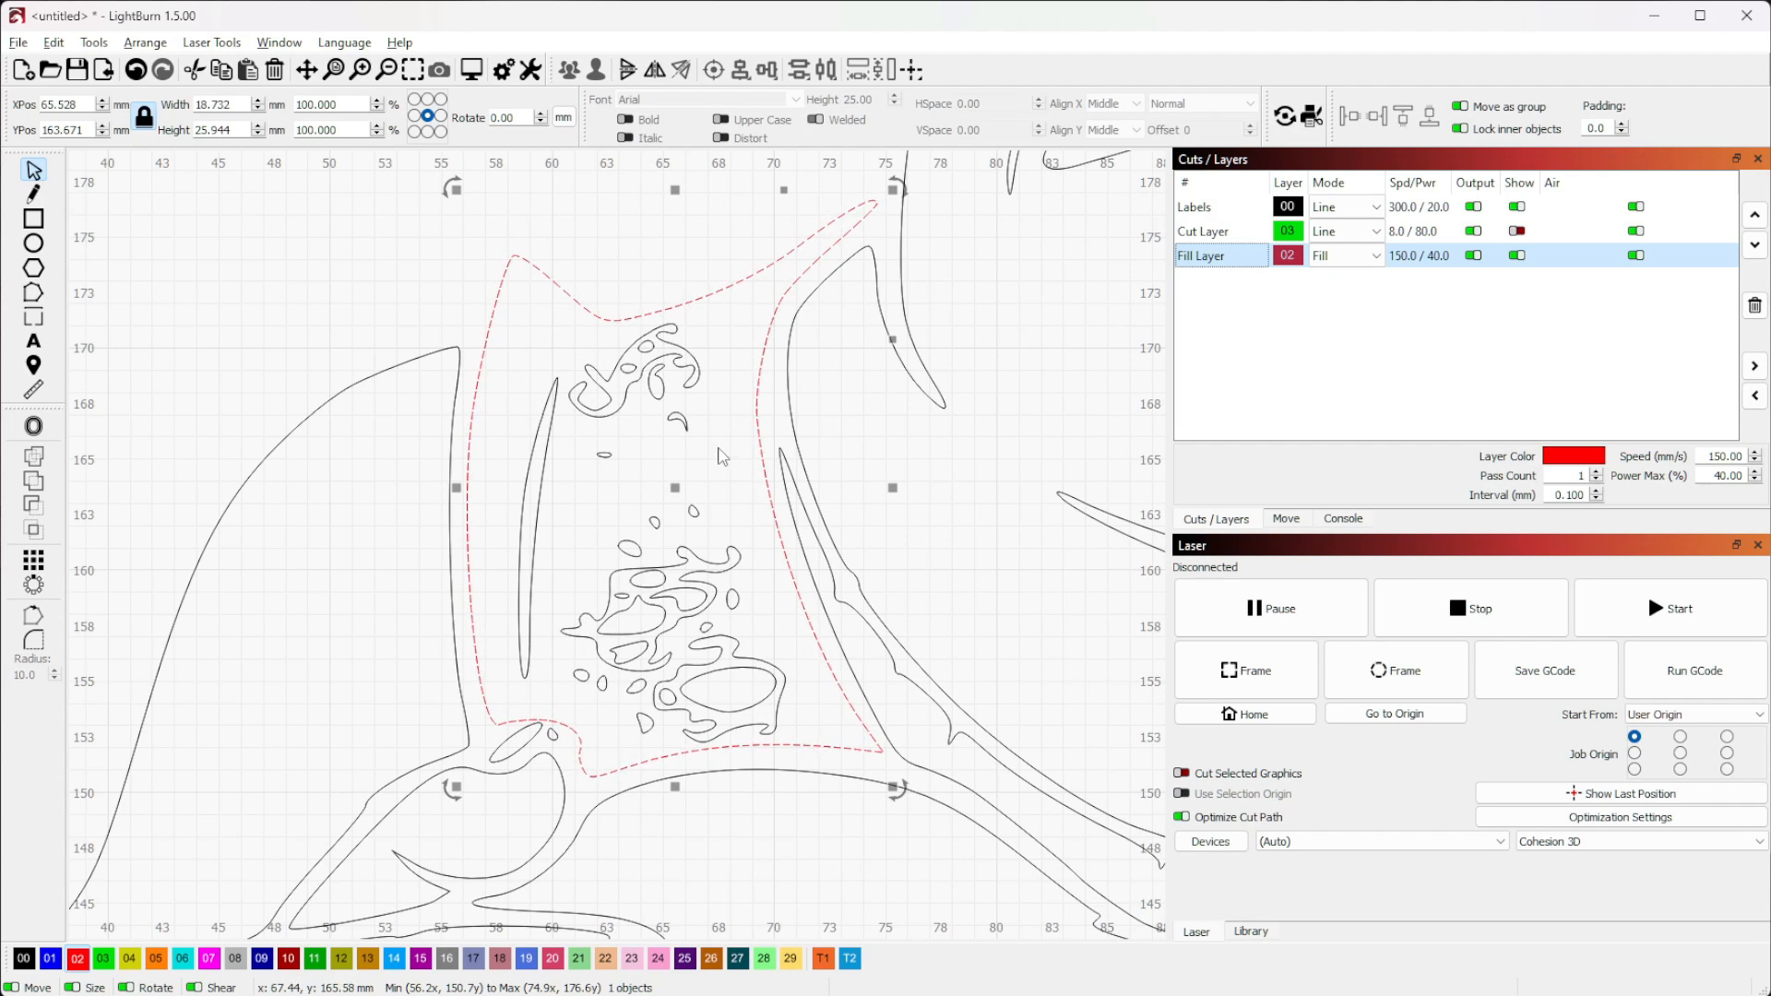
drag(725, 459, 548, 329)
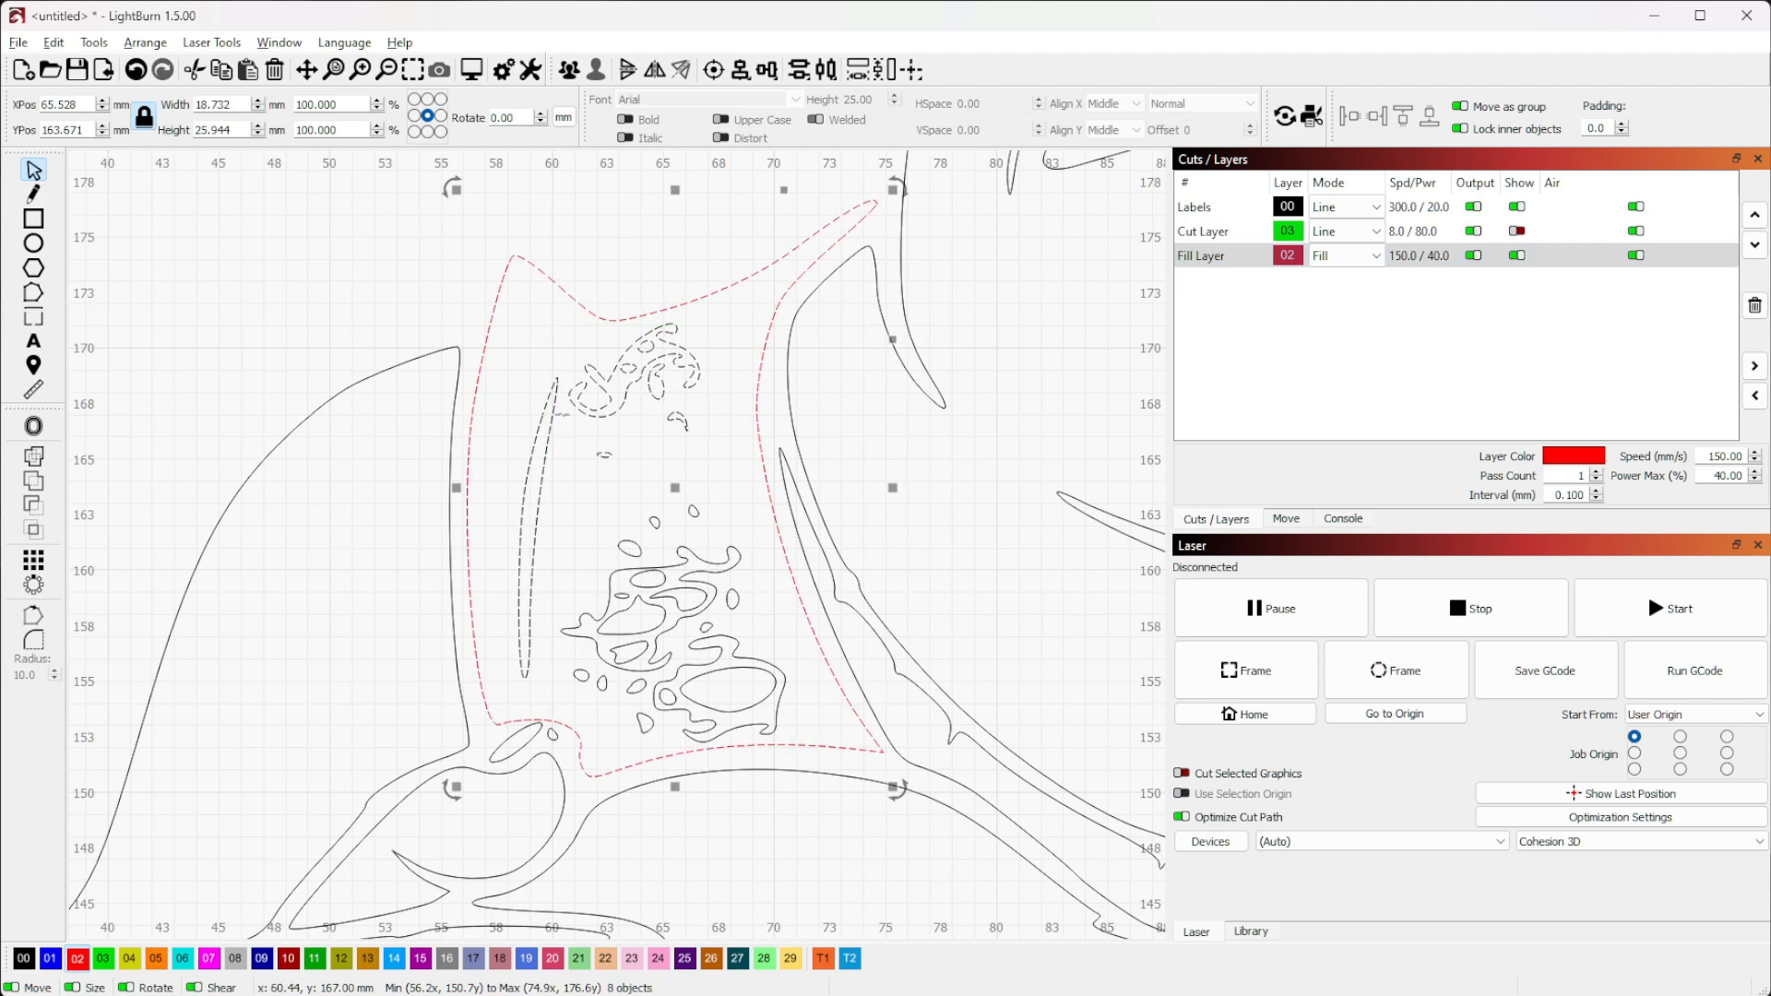
drag(752, 628, 613, 487)
drag(790, 735, 583, 627)
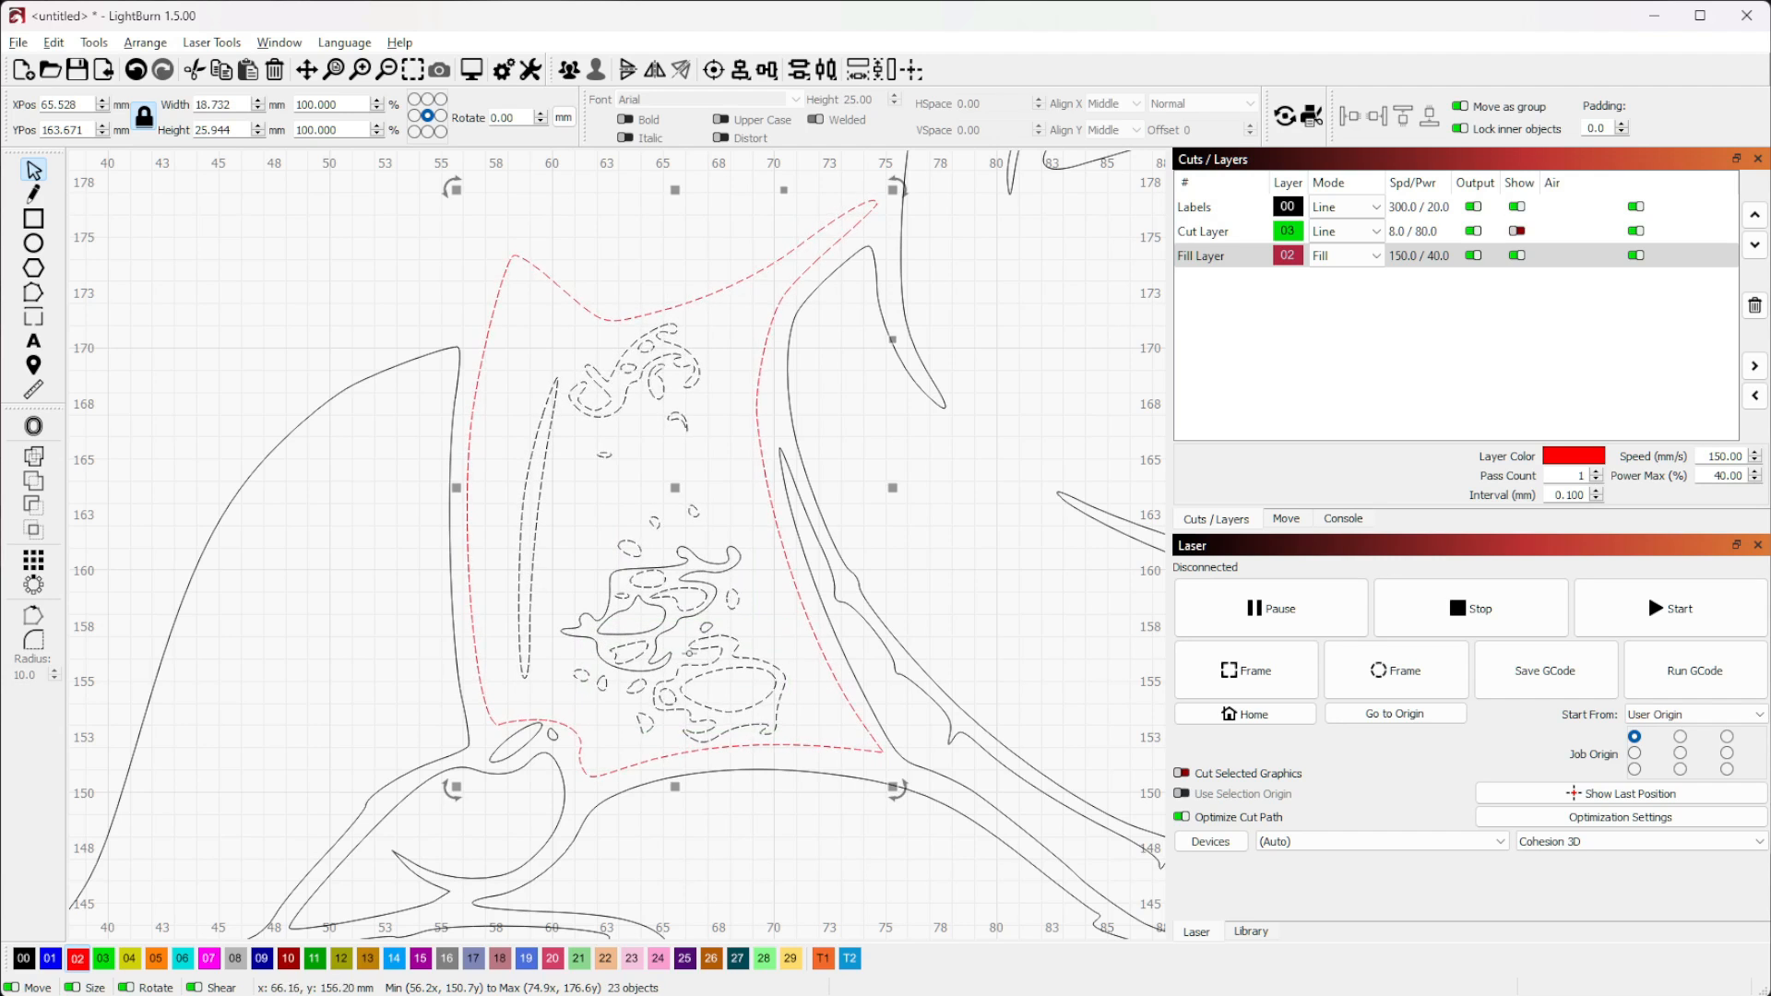
shift+click(716, 643)
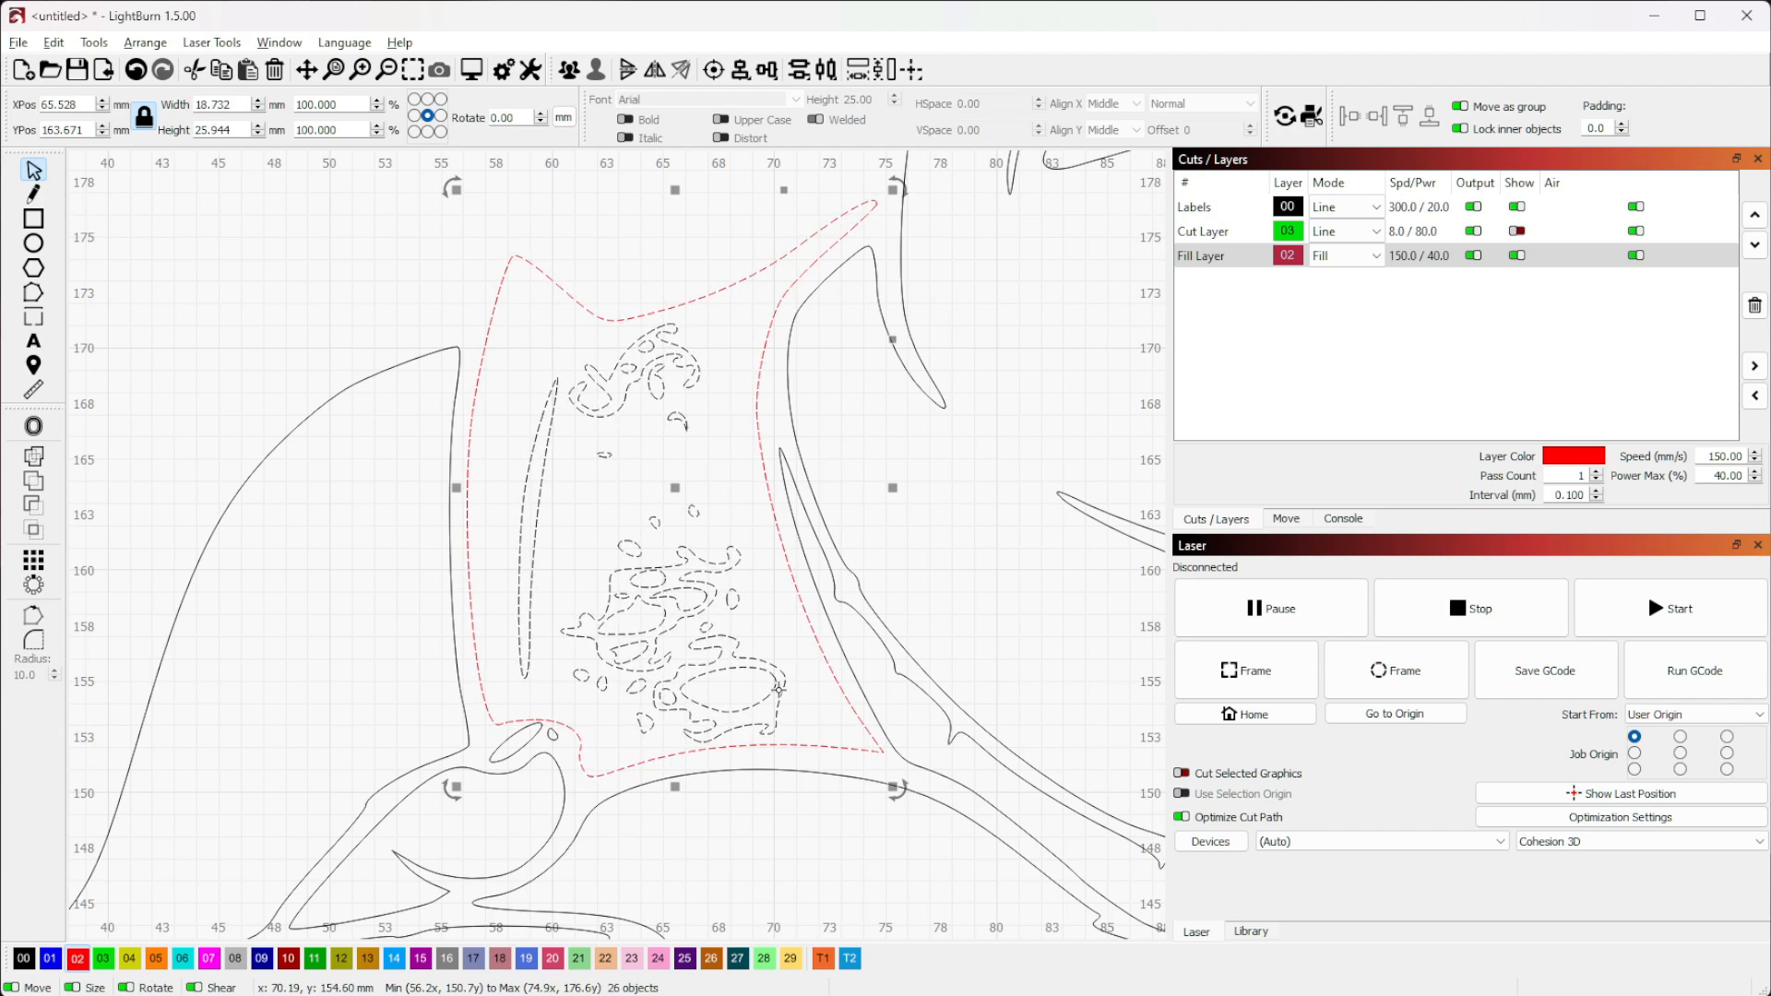
click(34, 457)
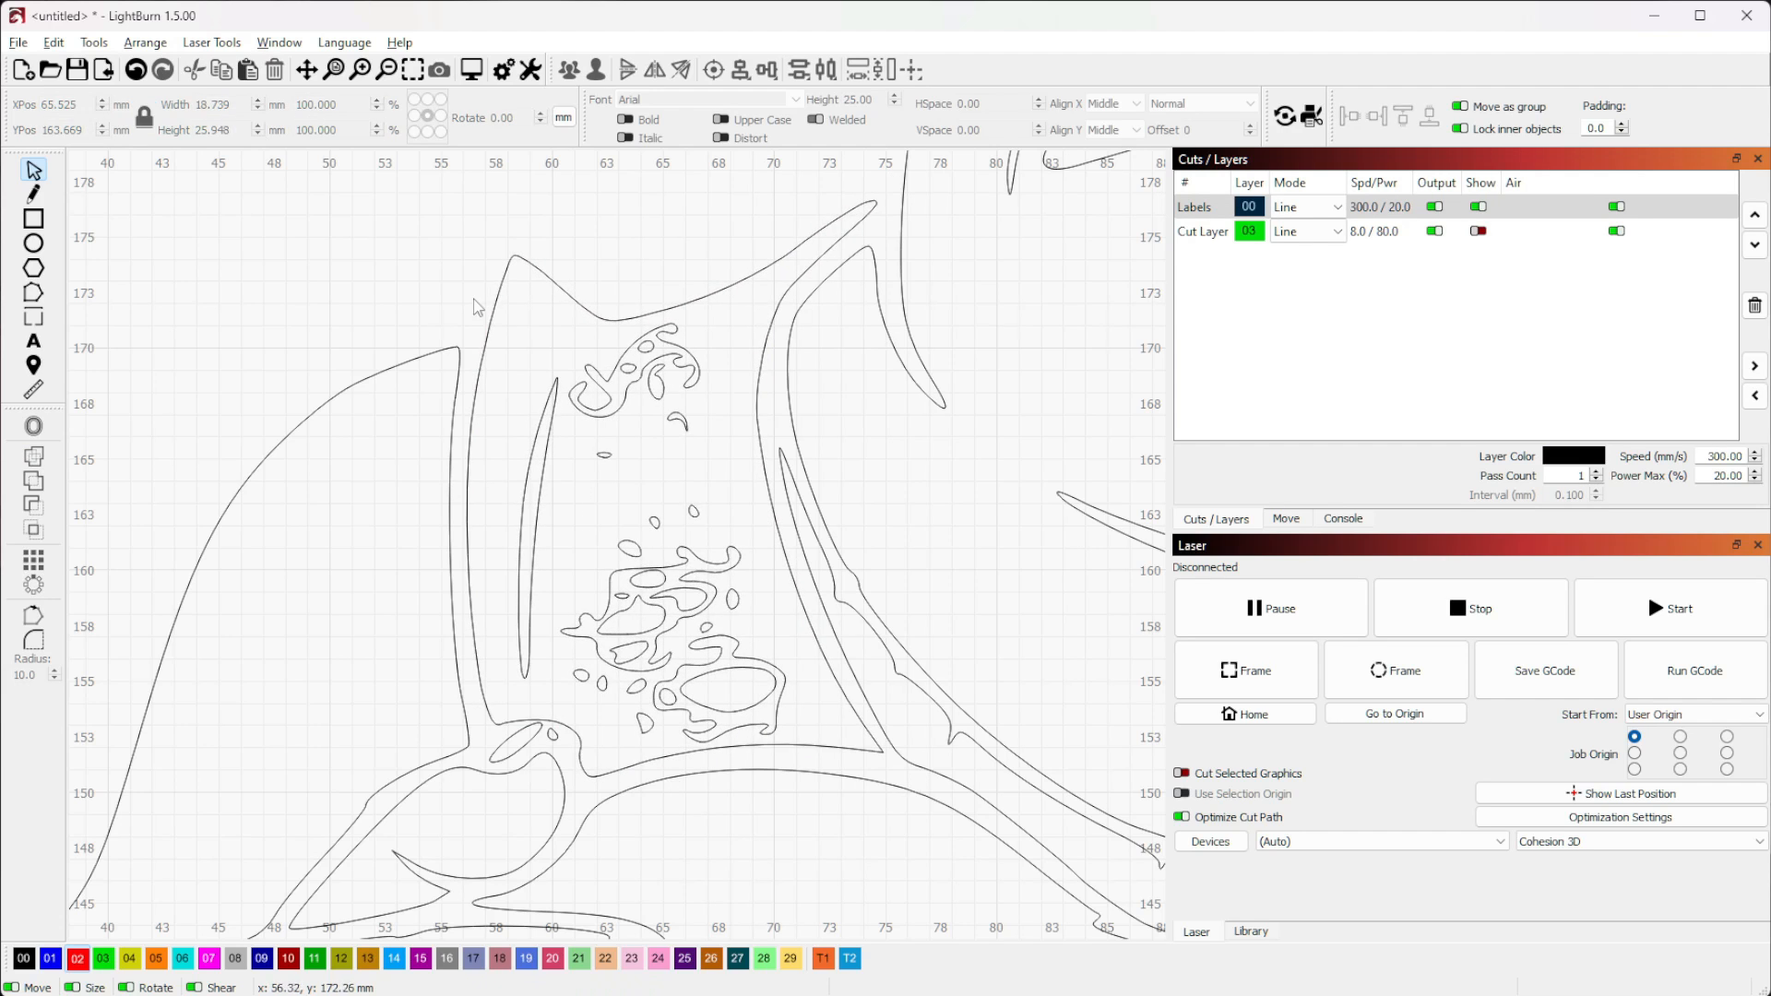
click(79, 960)
click(603, 170)
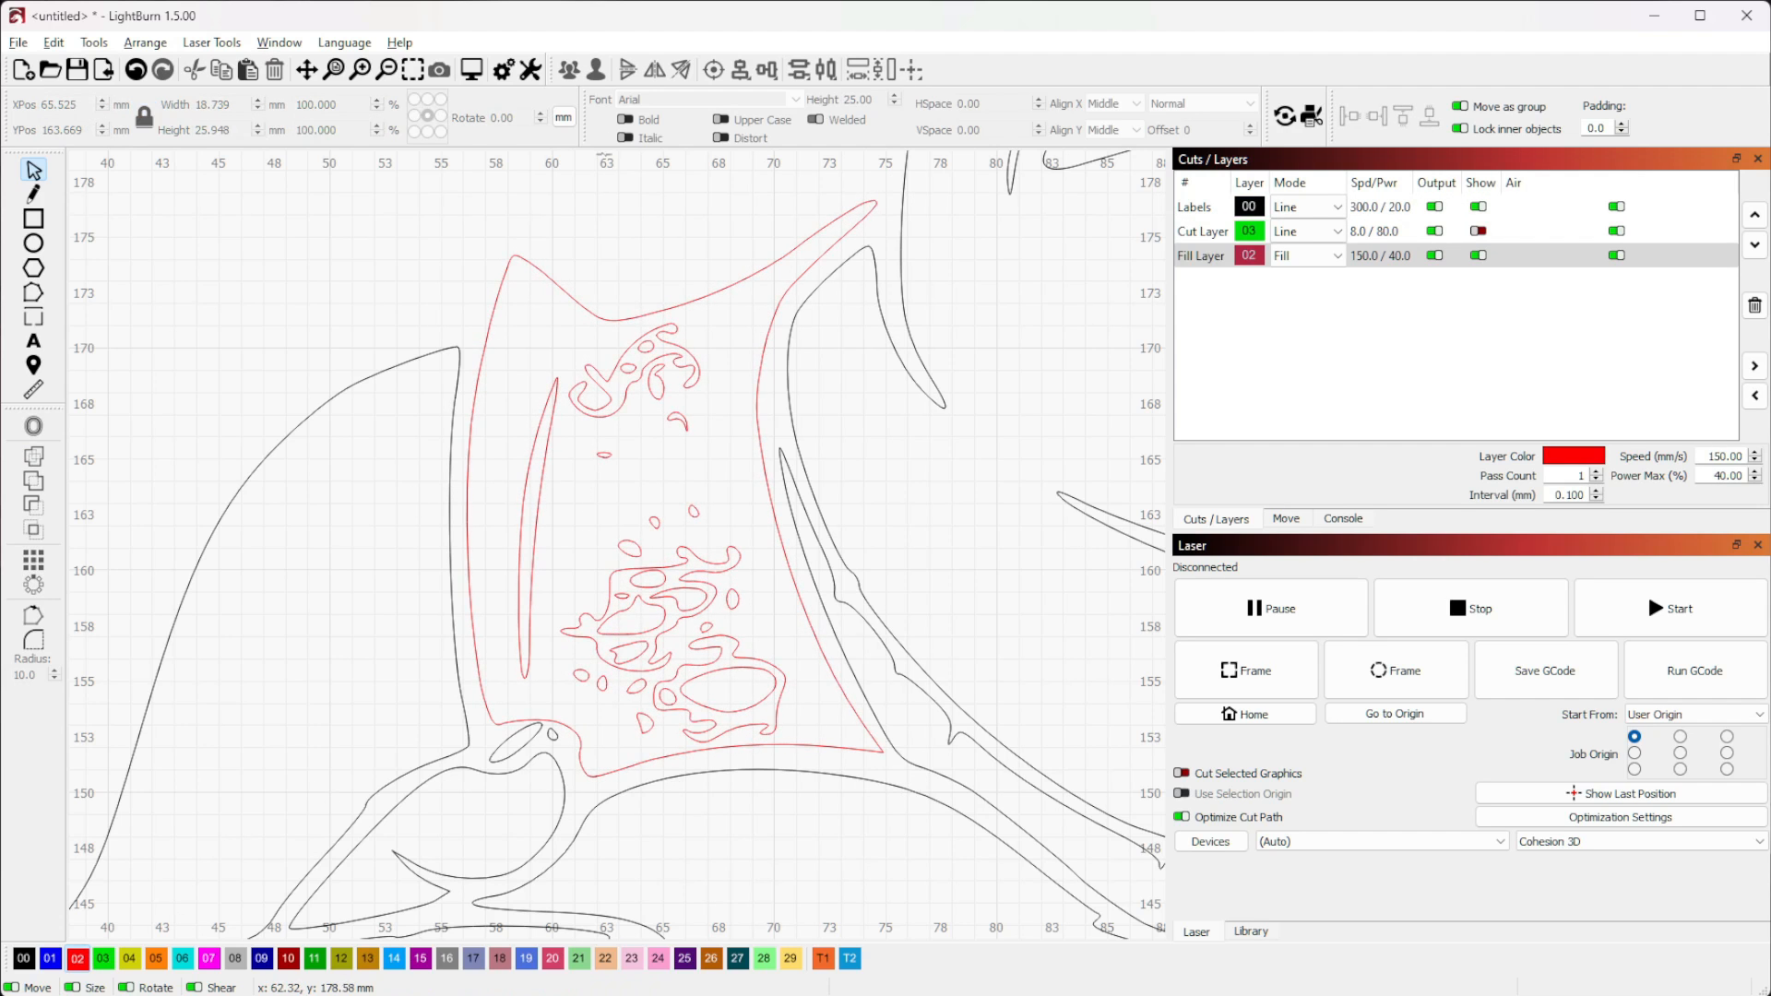
Preview the laser job and inspect up close how the detail shapes inside the vest's shoulder panel are filled
click(484, 71)
scroll(978, 337, up, 5)
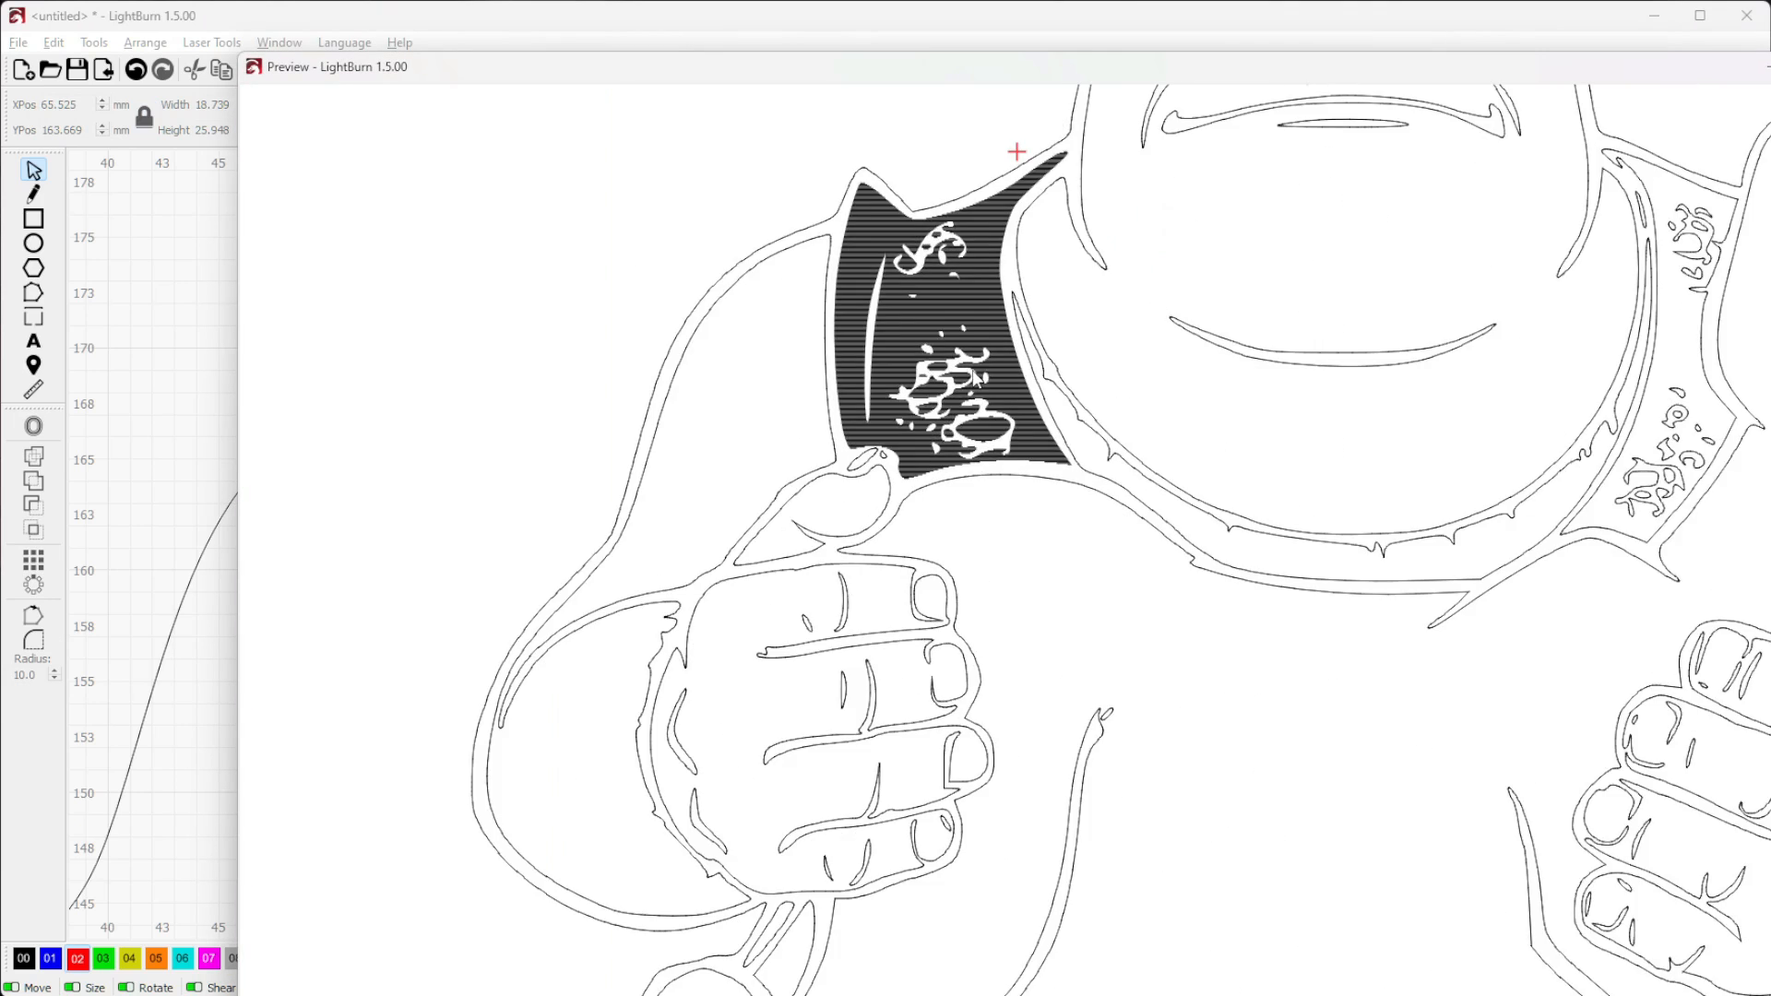
scroll(978, 337, down, 2)
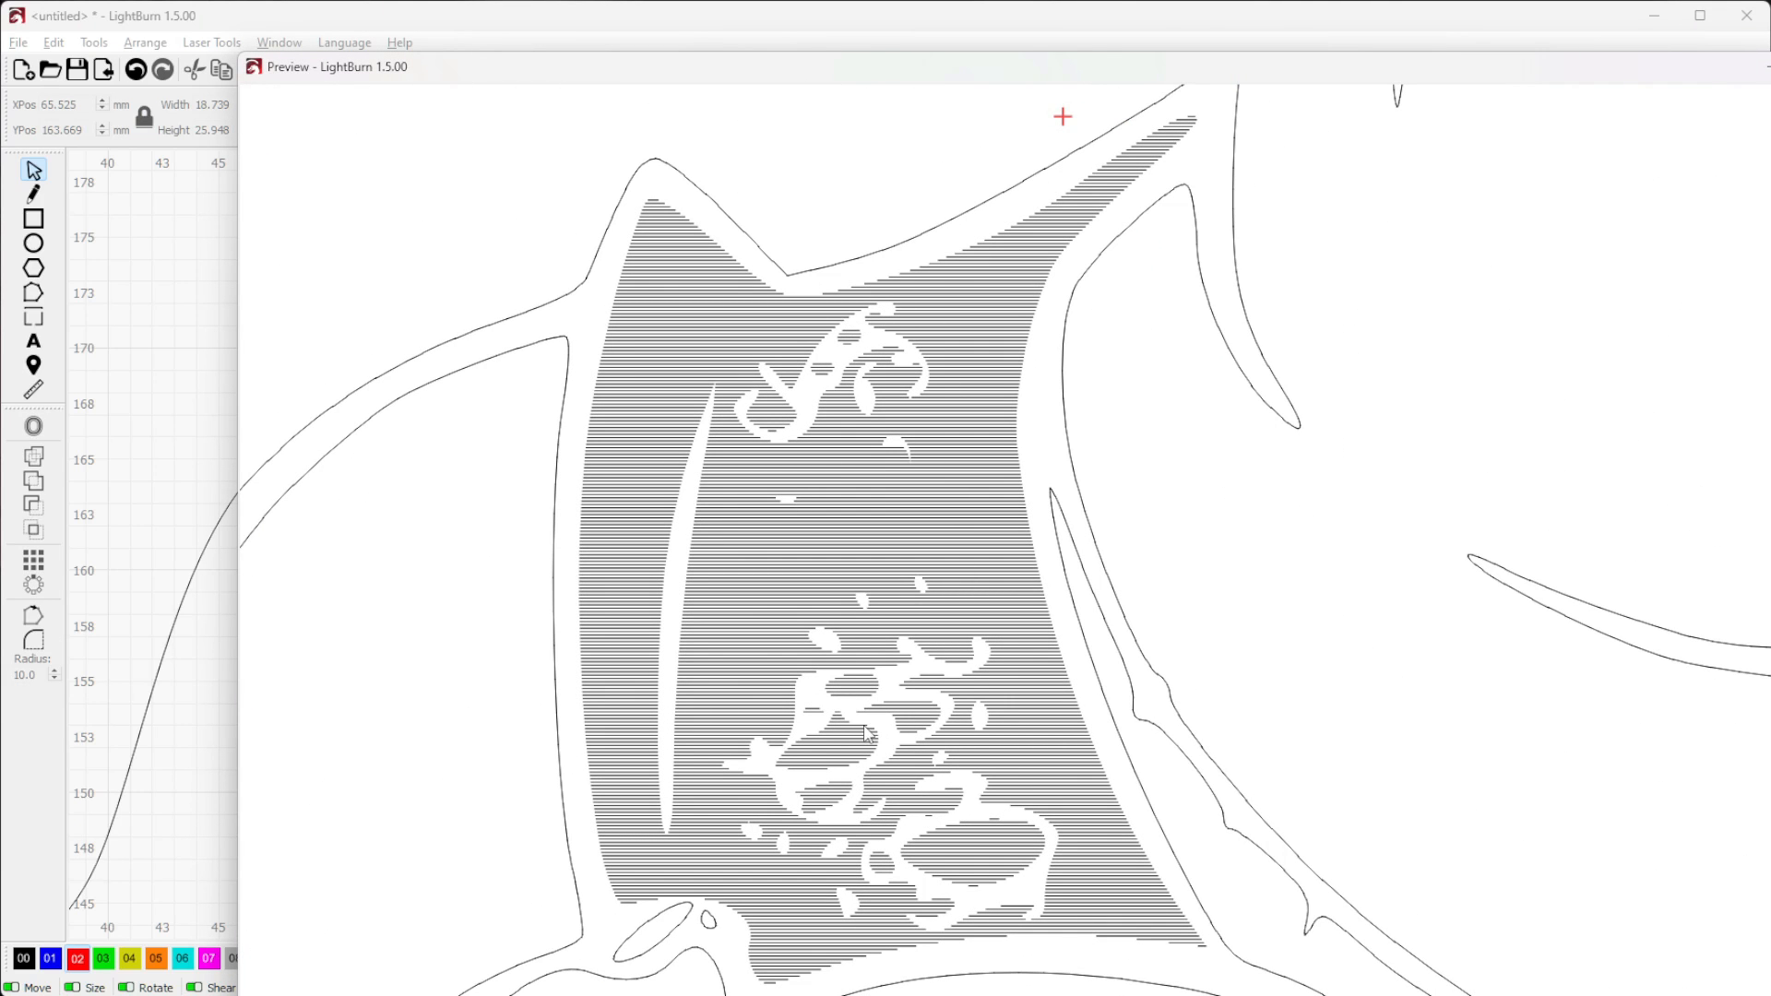
scroll(1020, 752, down, 3)
scroll(923, 682, up, 2)
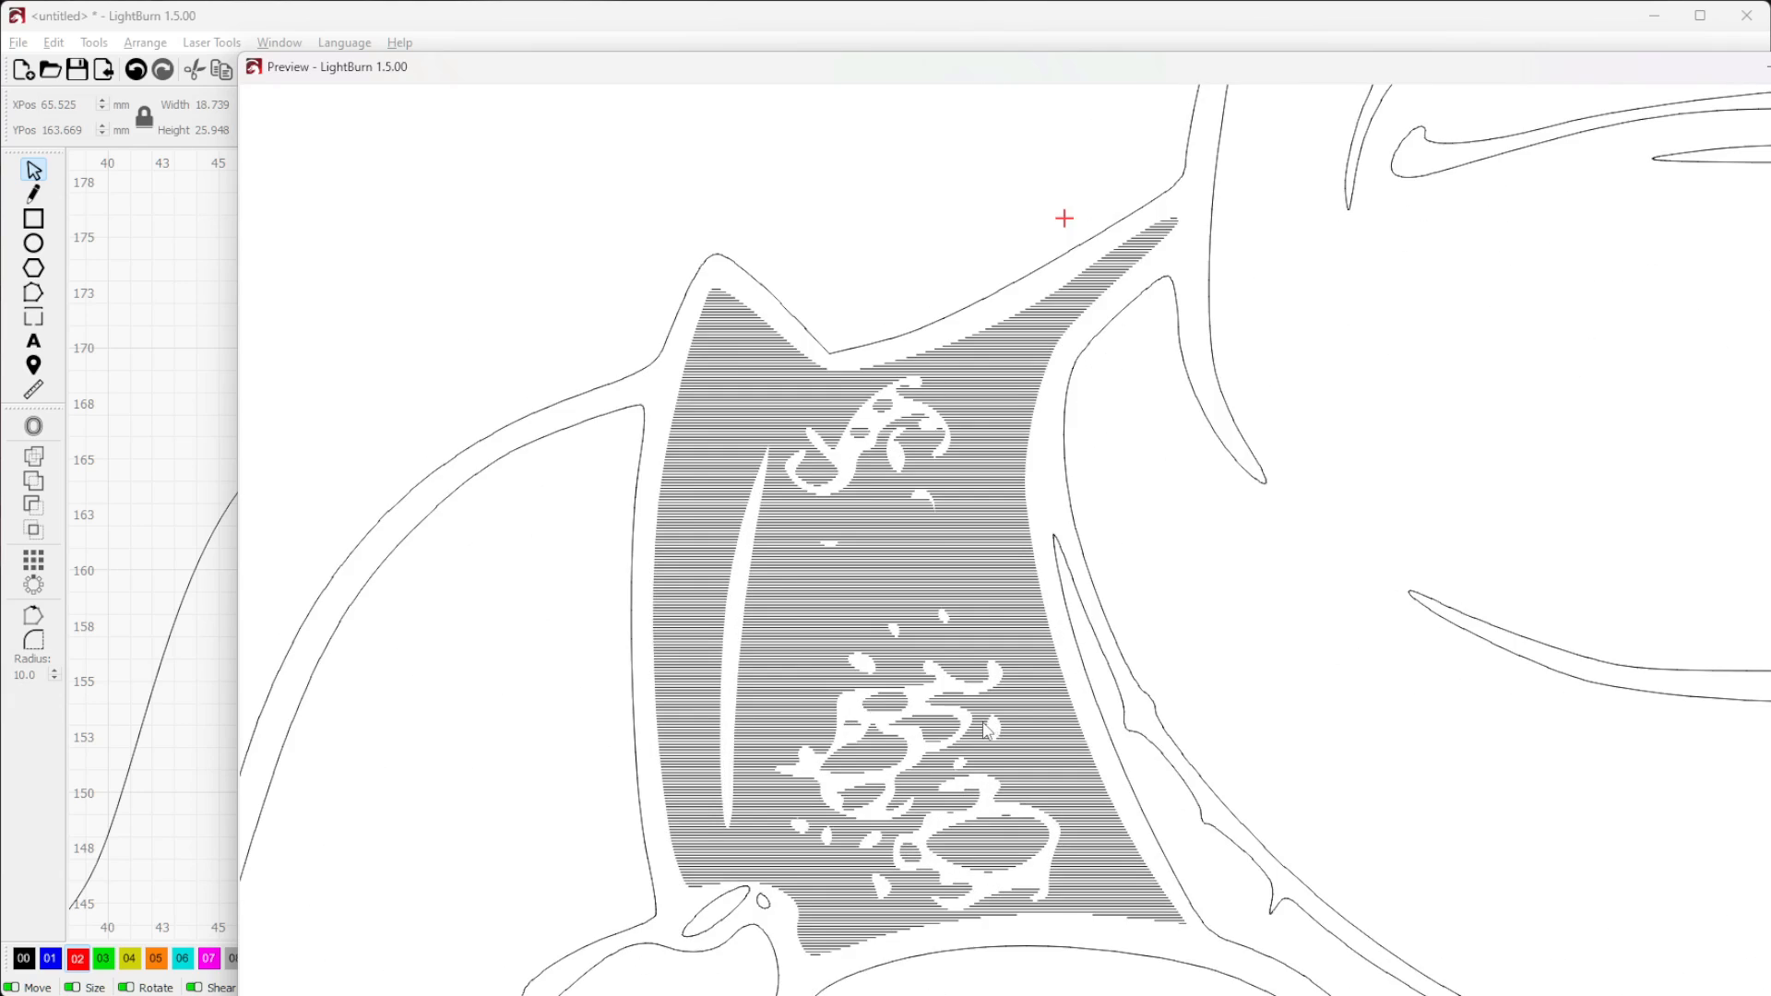
scroll(870, 630, down, 3)
scroll(870, 630, up, 4)
scroll(900, 683, down, 3)
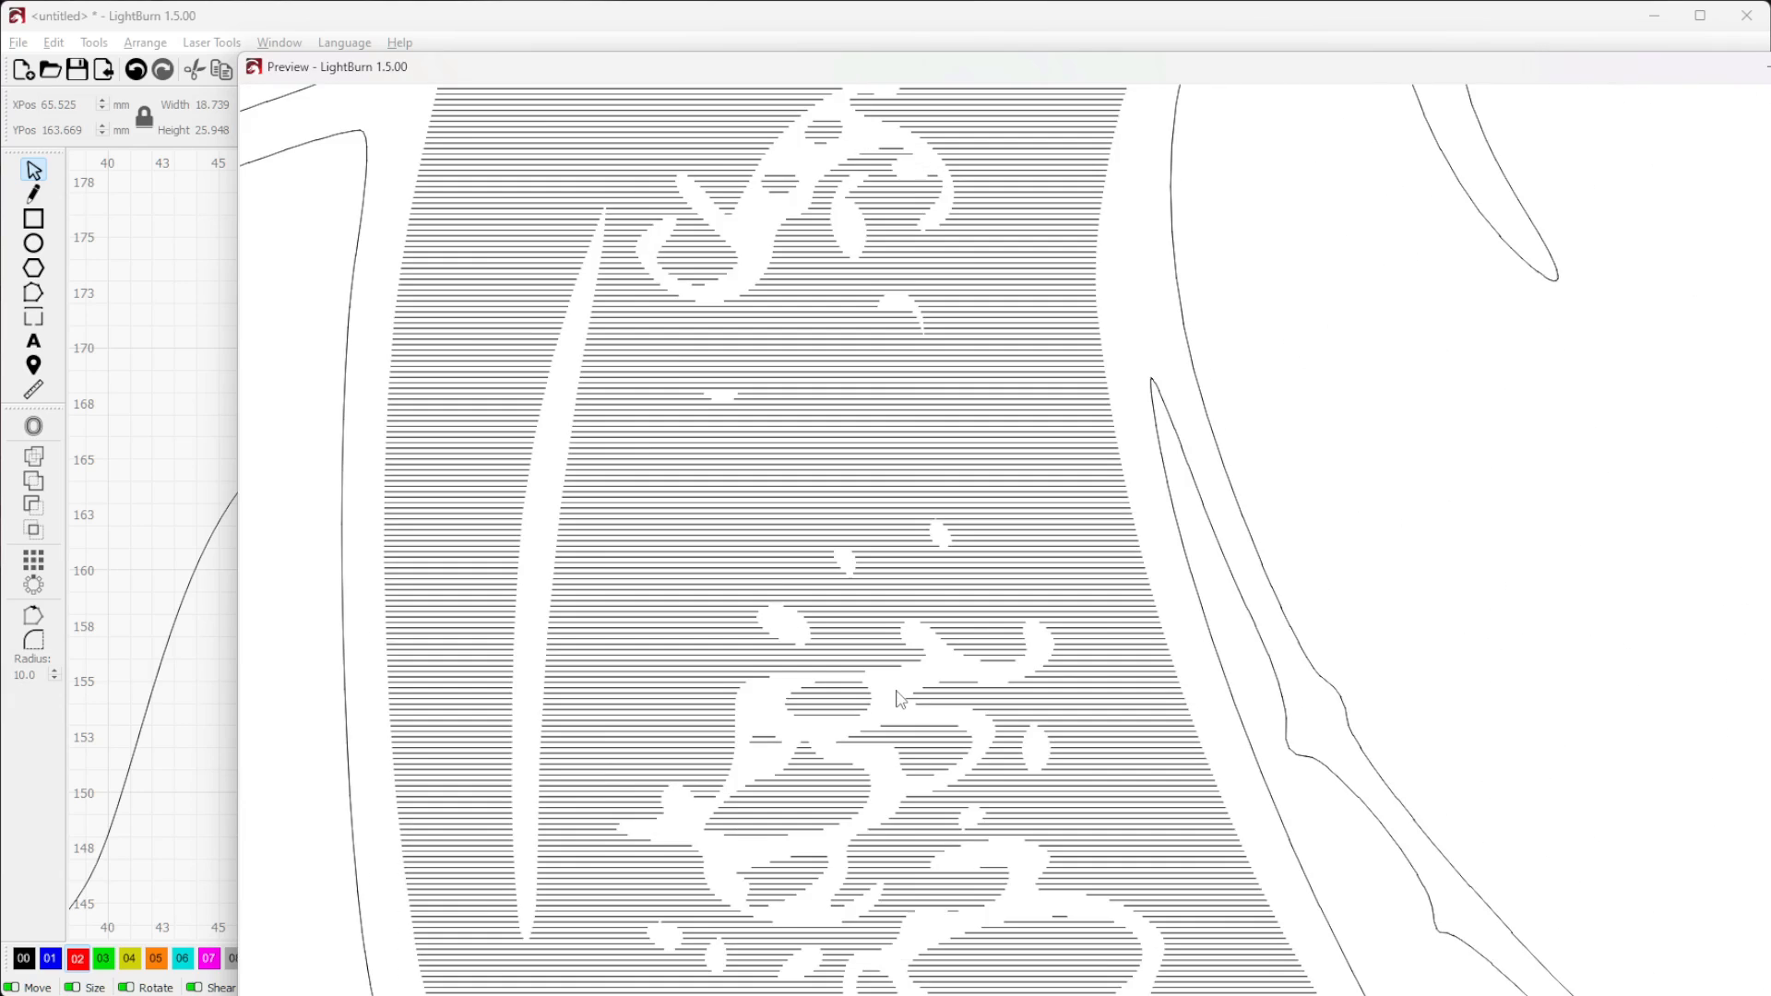
scroll(903, 683, down, 3)
key(Escape)
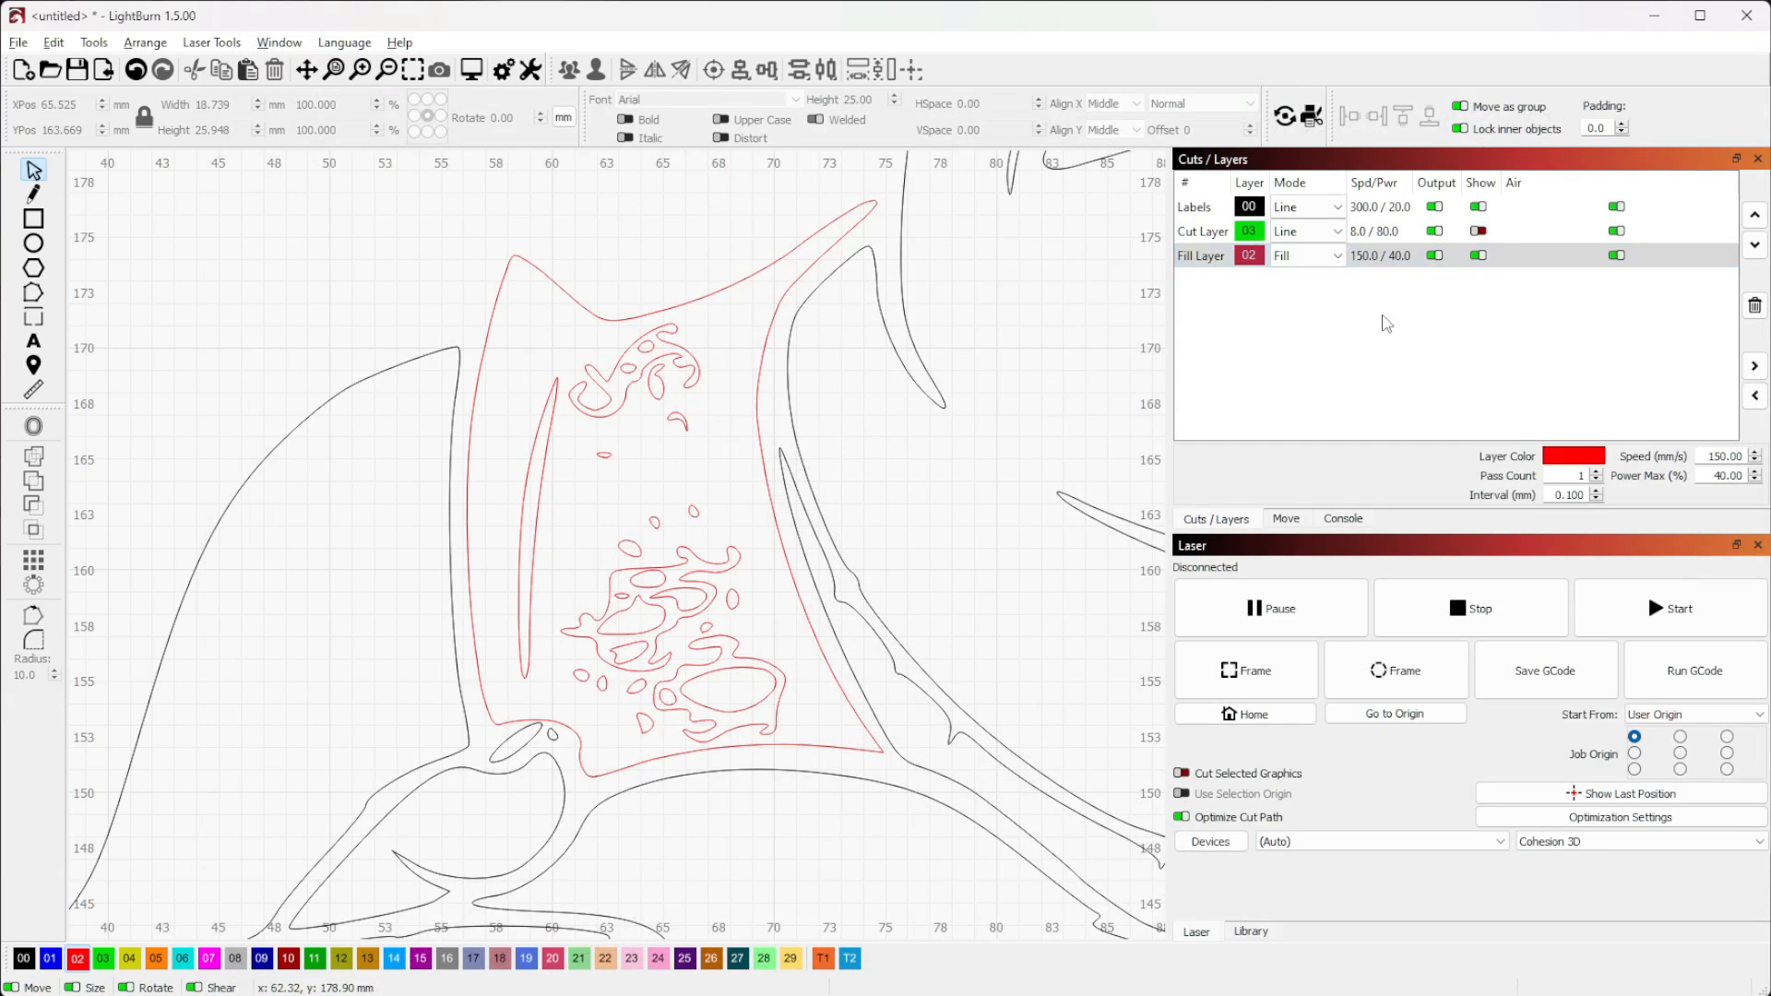
Group the outline and inner detail shapes of the vest's shoulder panel beside the donkey's head and assign the group to red layer 02
scroll(823, 612, down, 4)
drag(965, 606, 312, 603)
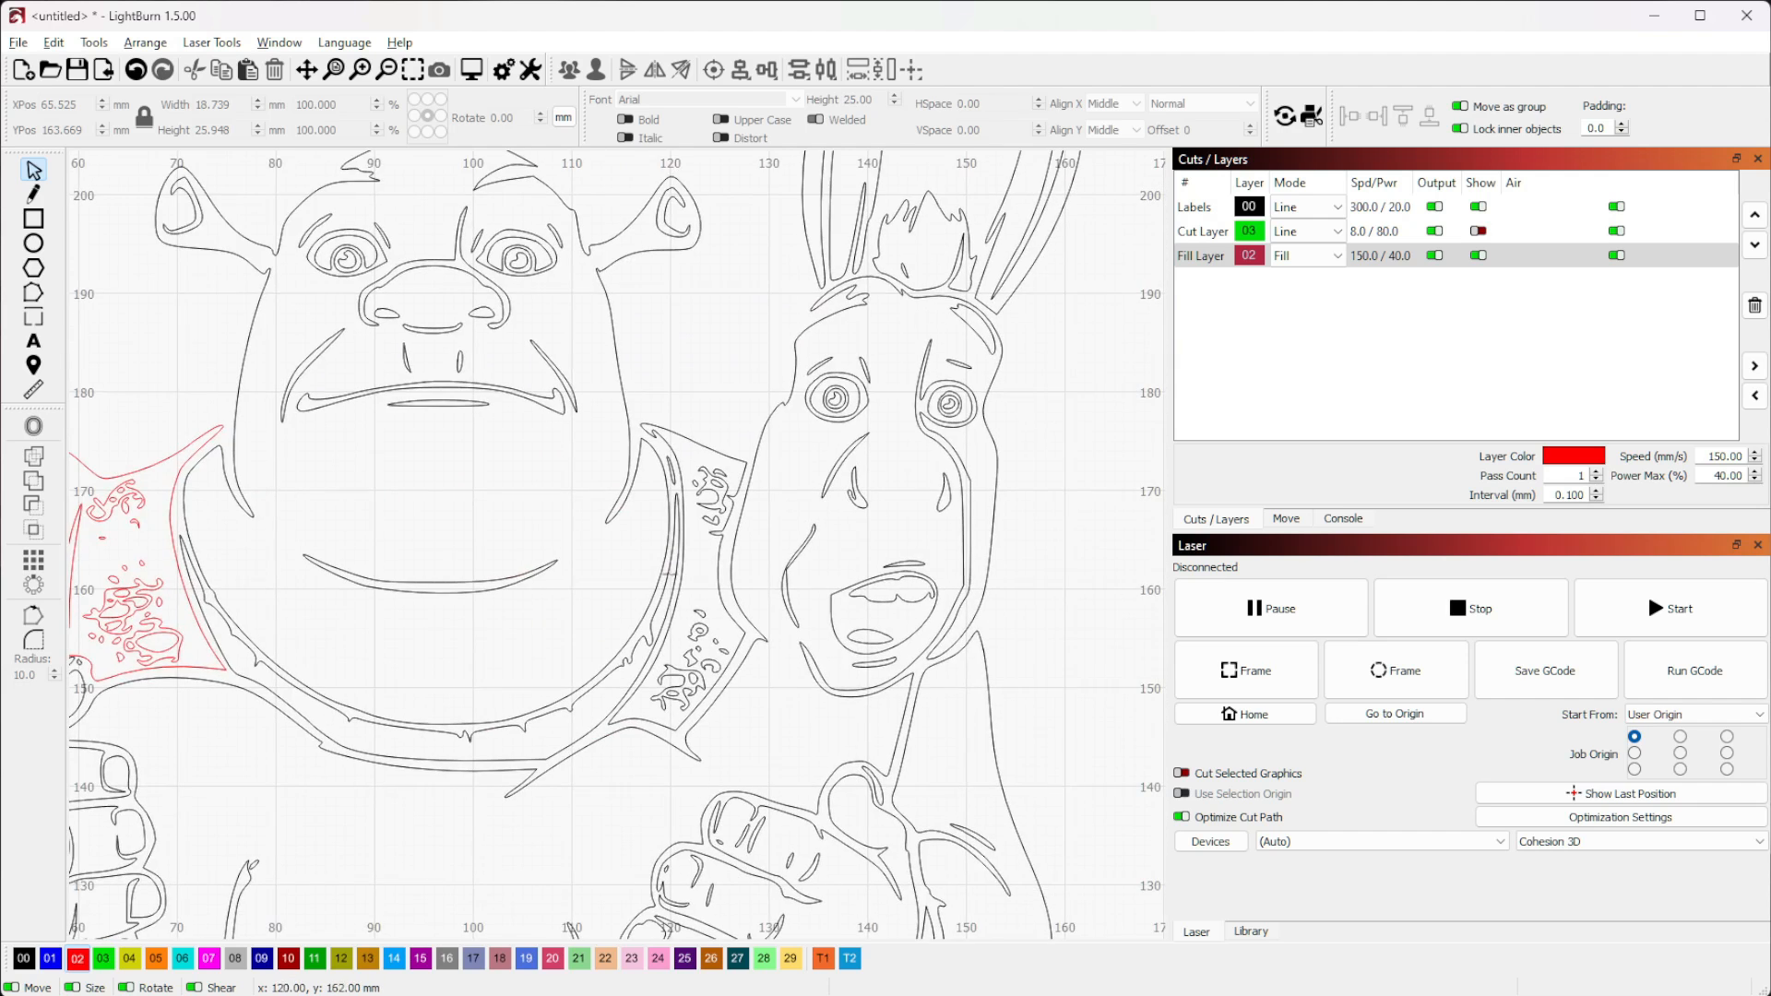
scroll(732, 480, up, 3)
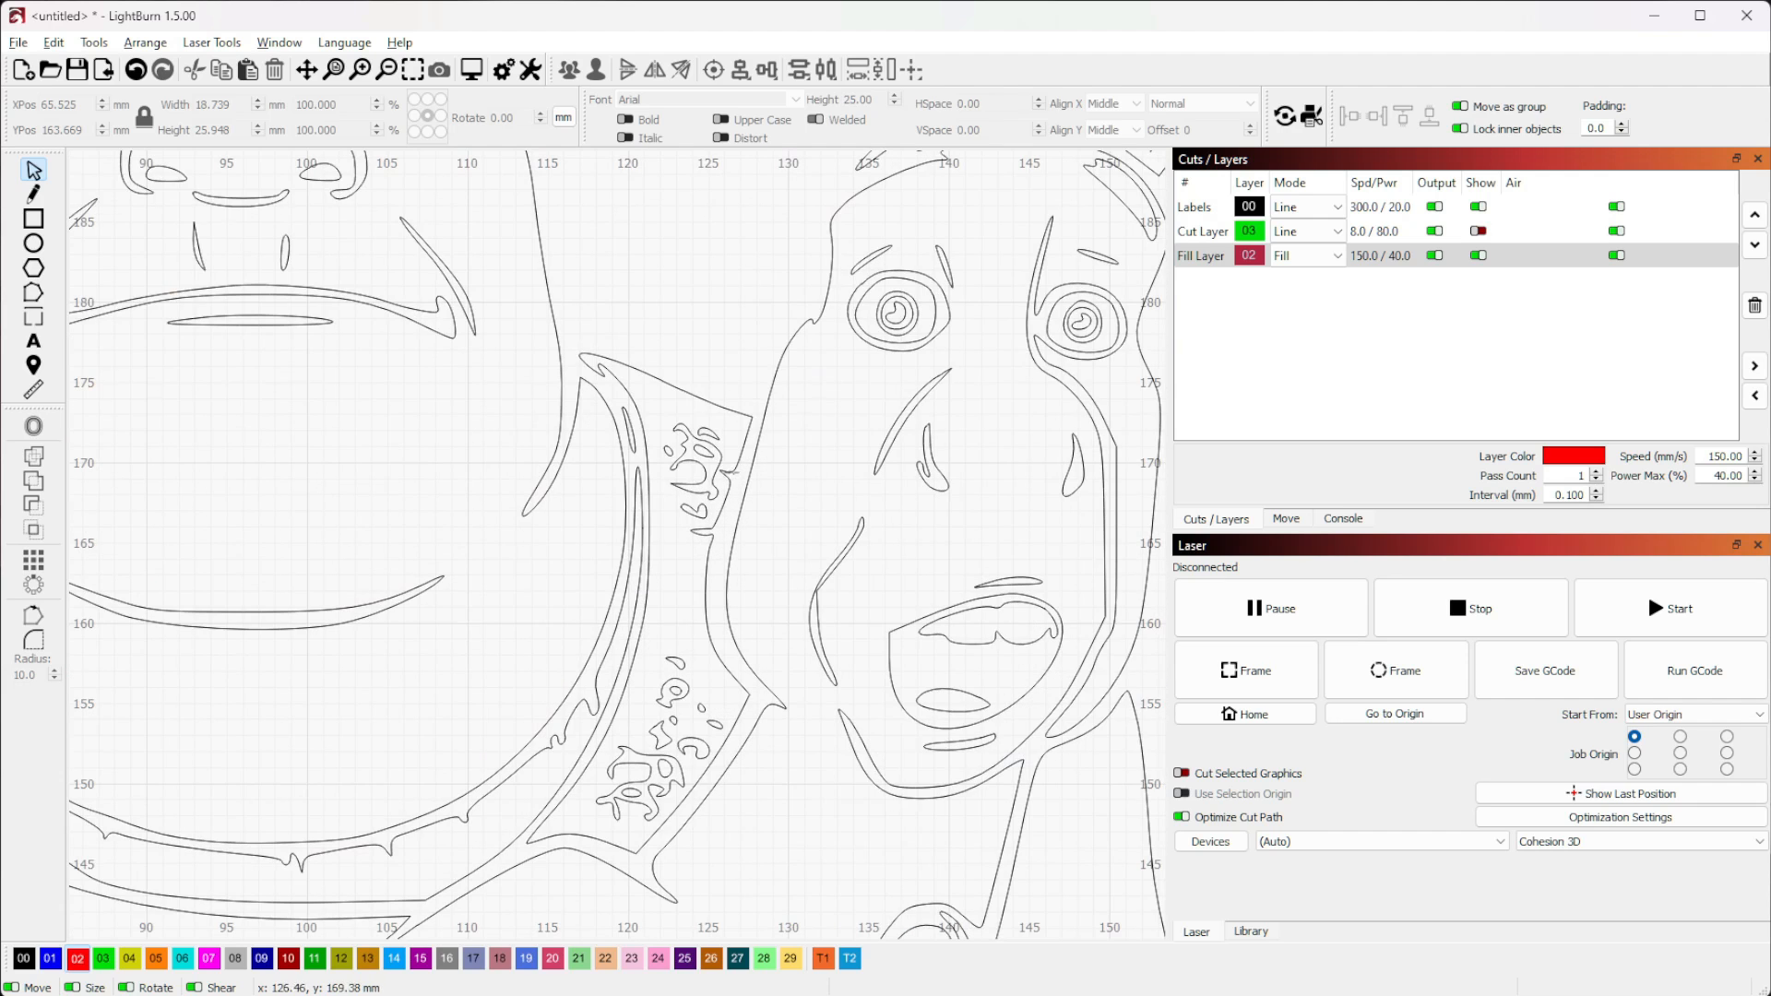
click(678, 407)
scroll(691, 447, up, 6)
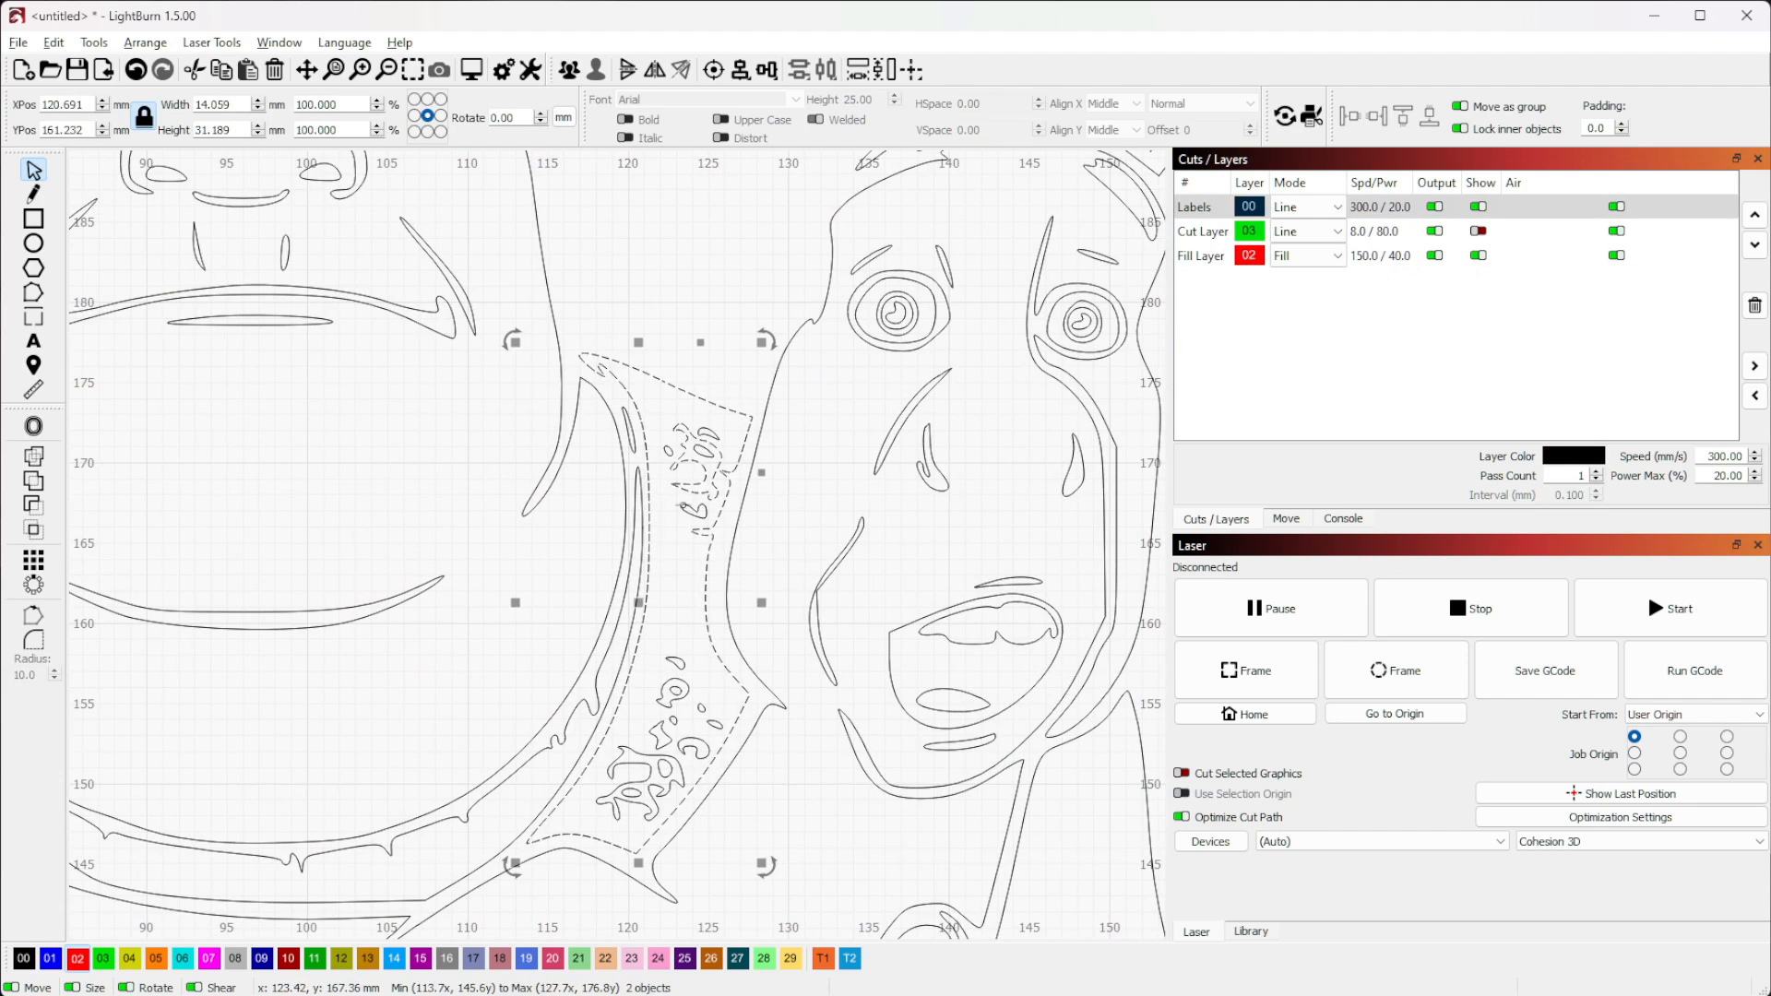
shift+click(589, 342)
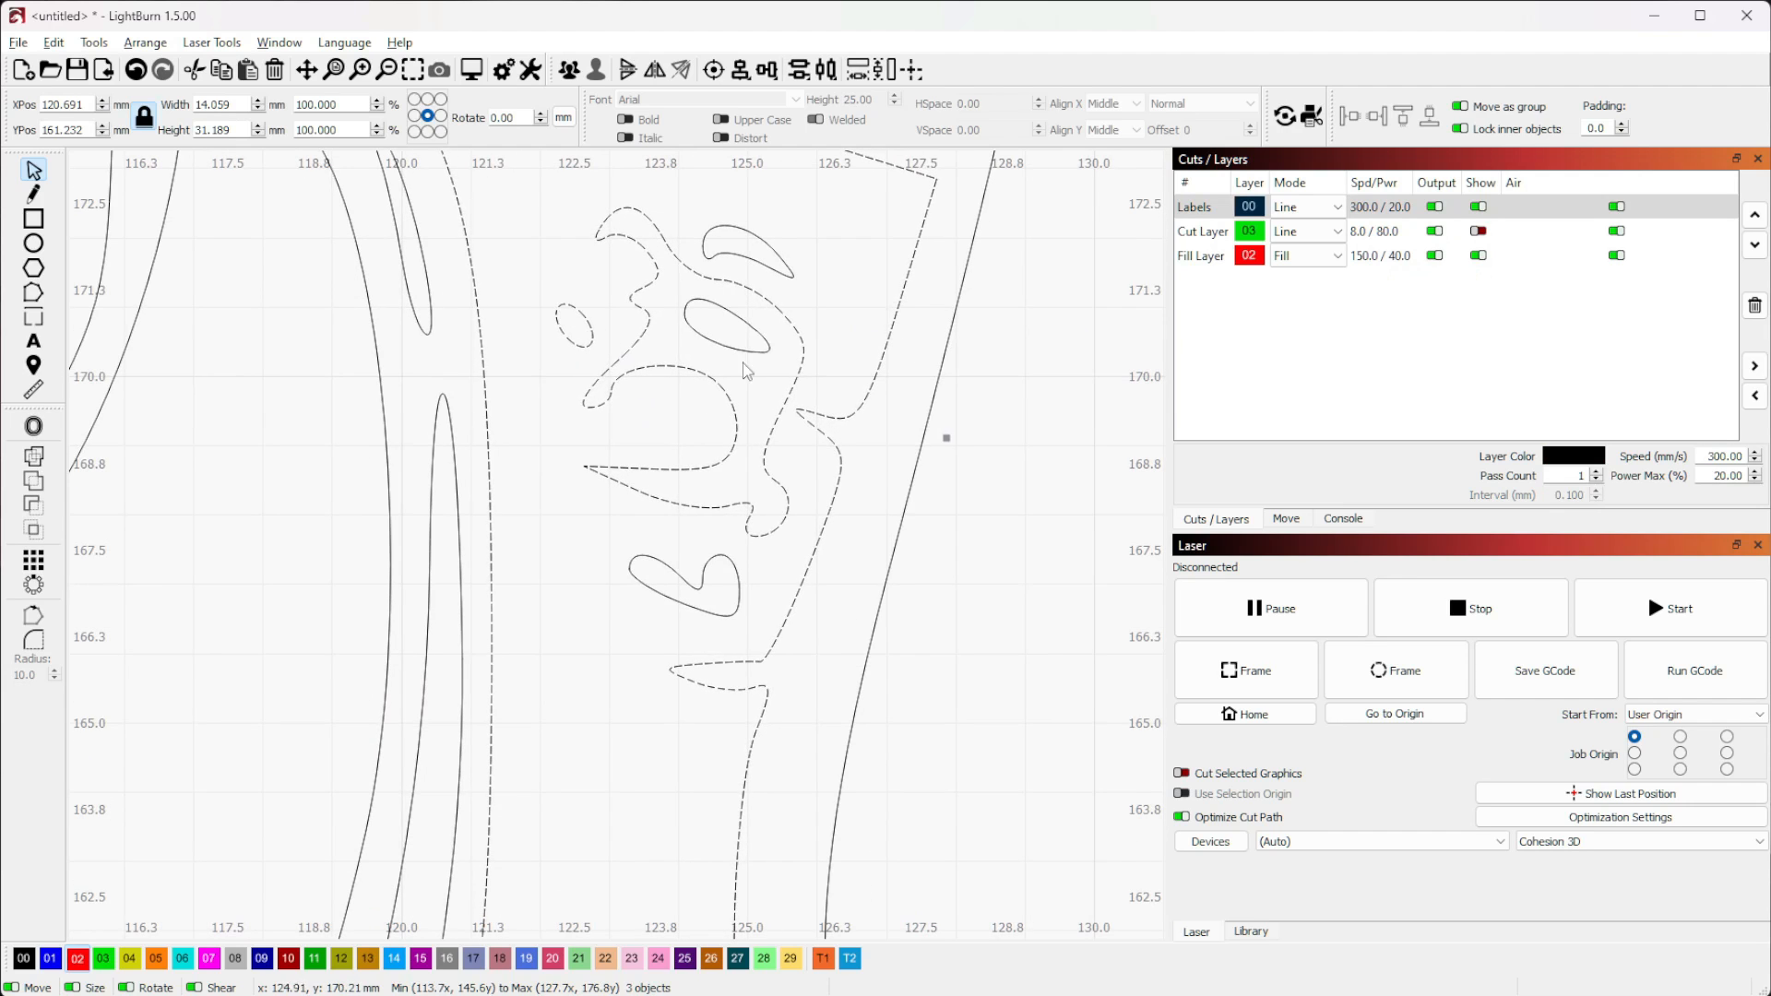
shift+click(772, 284)
drag(685, 791, 787, 320)
drag(793, 690, 839, 313)
drag(809, 453, 771, 365)
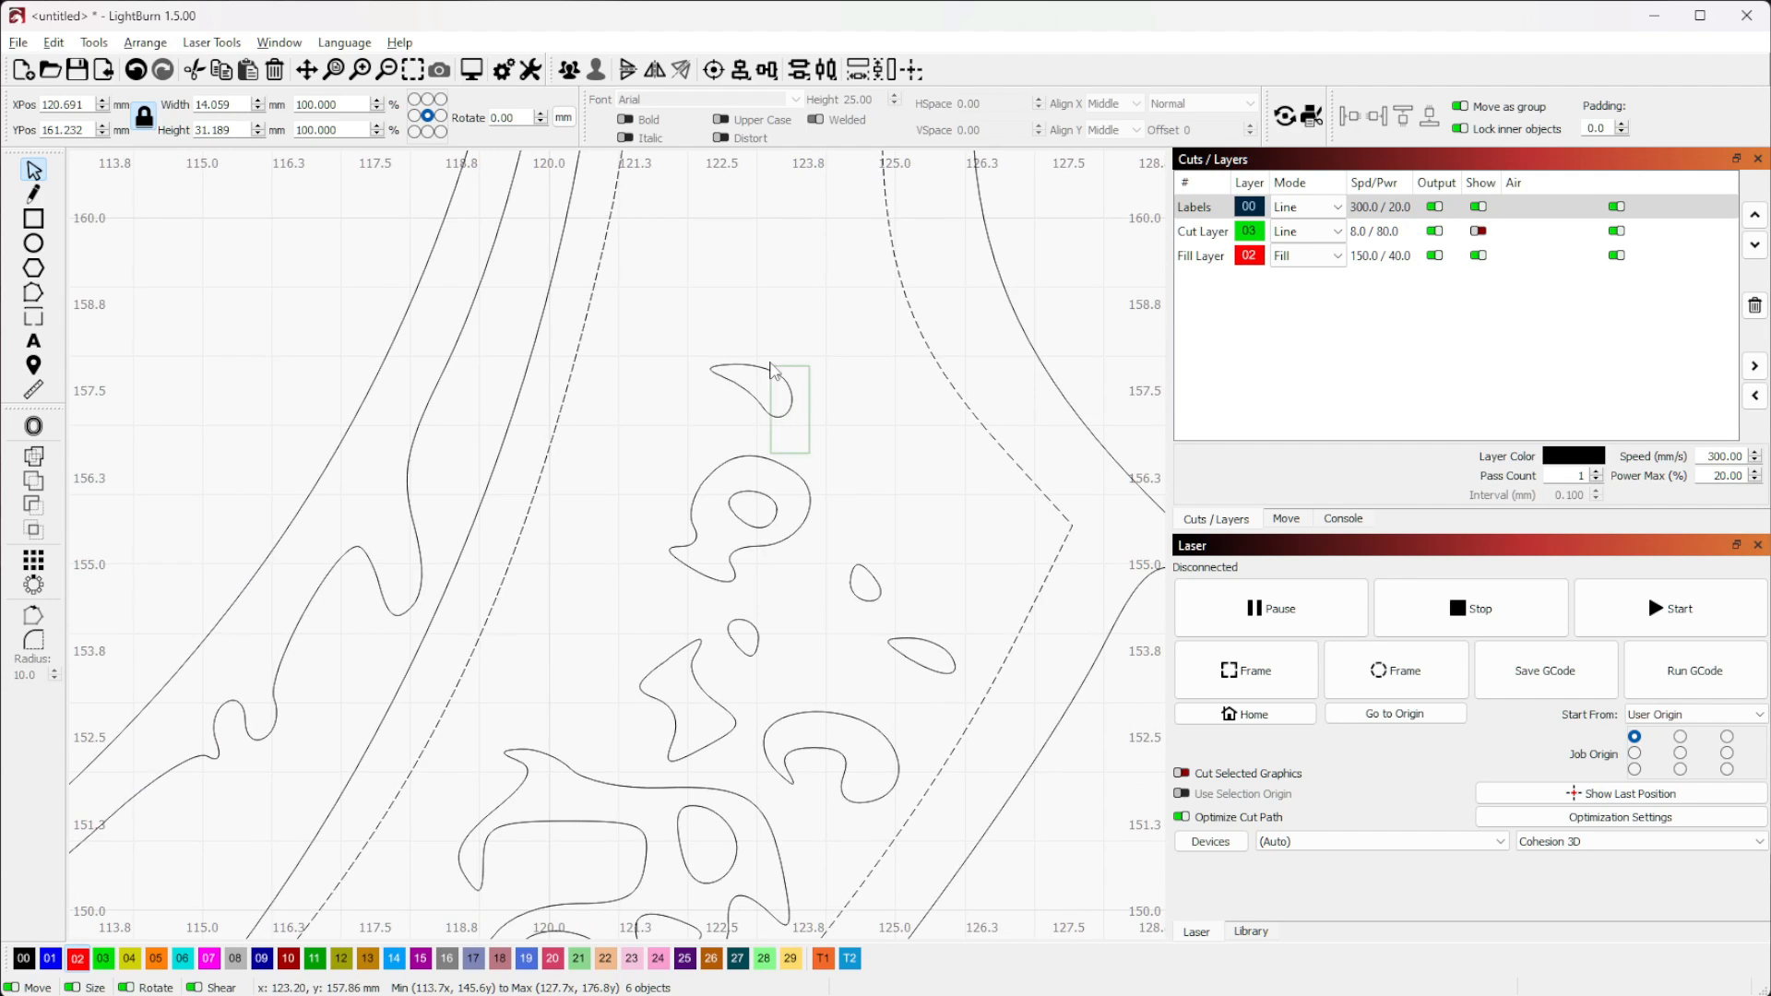
drag(804, 605, 725, 490)
drag(902, 690, 818, 574)
drag(729, 834, 865, 380)
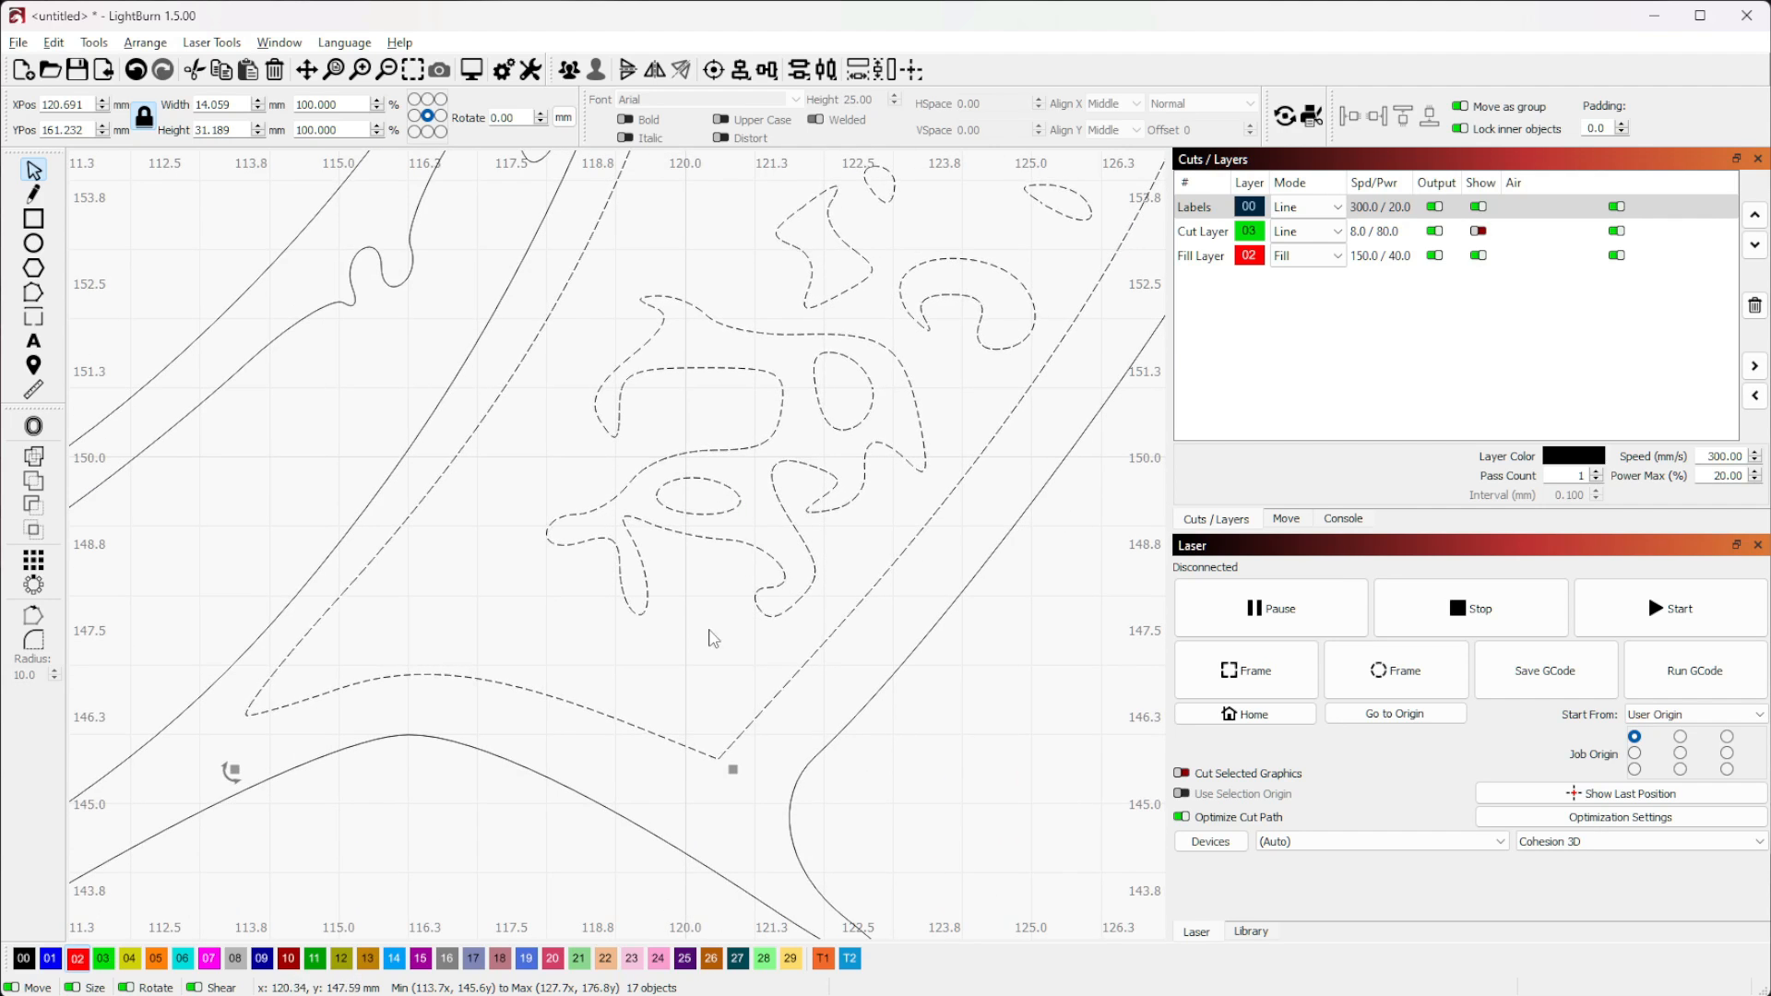
scroll(745, 540, down, 7)
drag(874, 335, 821, 537)
key(ctrl+g)
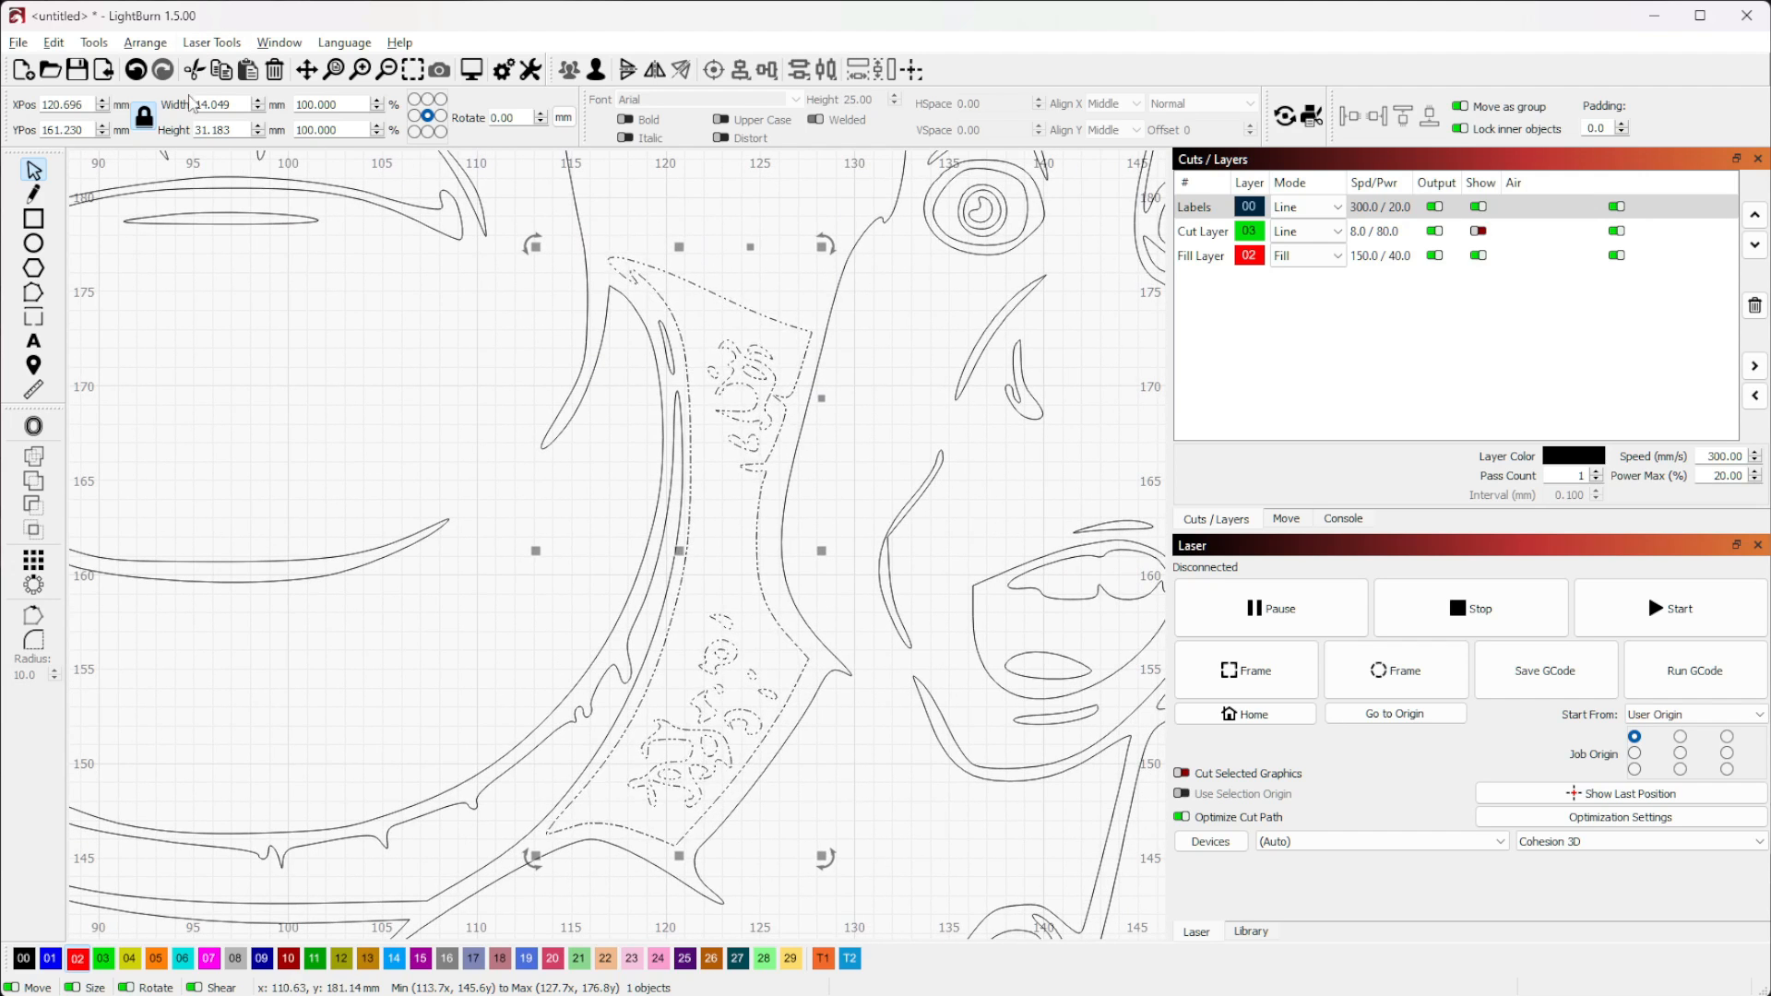
click(77, 959)
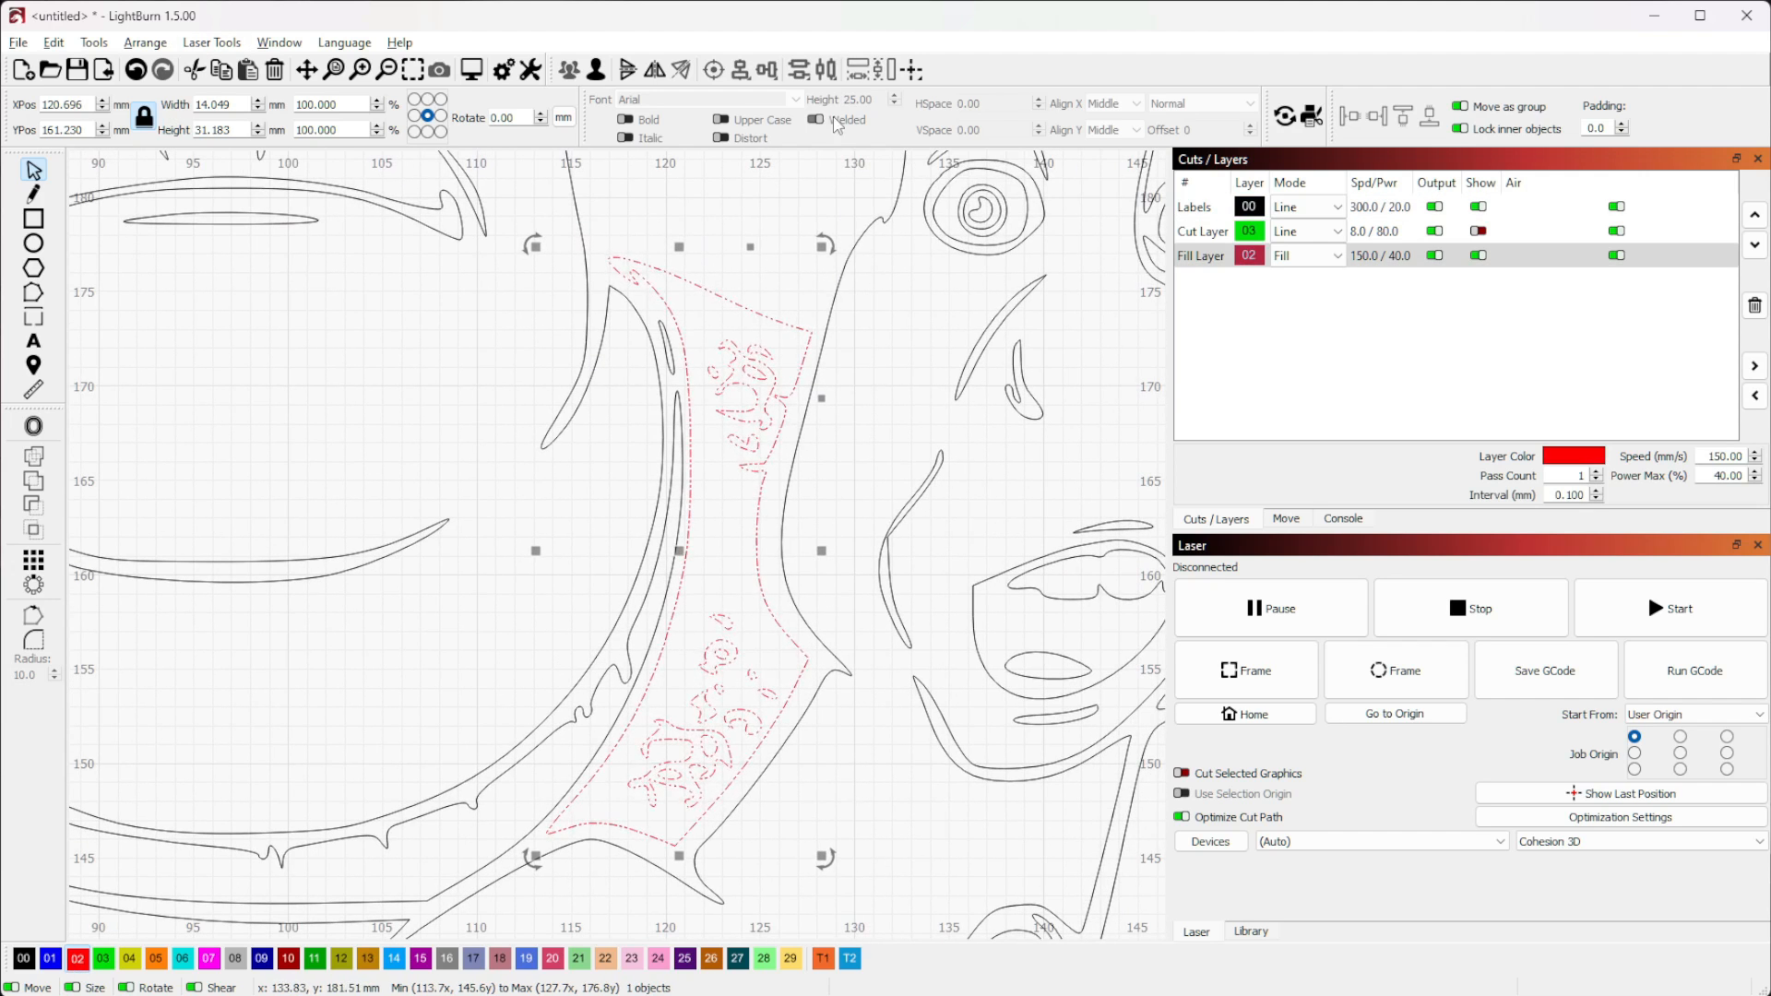
Preview the laser job and examine the fill on both of the vest's shoulder panels
click(473, 74)
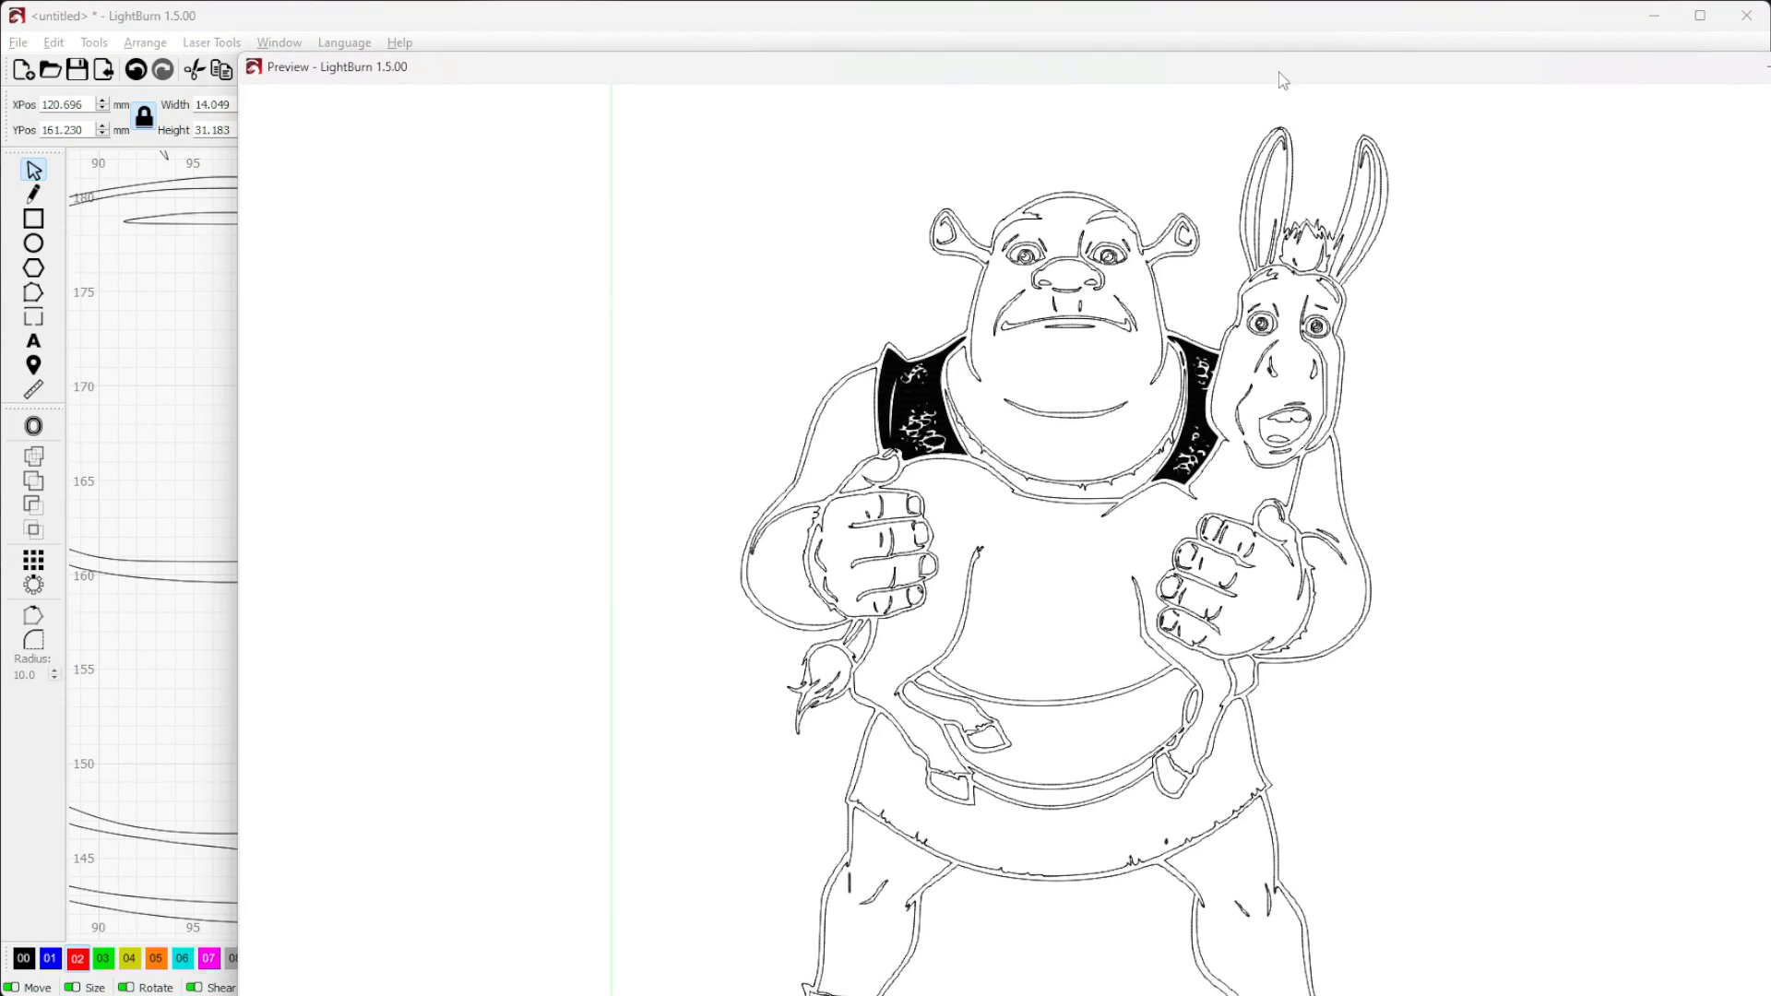
drag(1282, 71, 1231, 74)
scroll(1052, 434, up, 5)
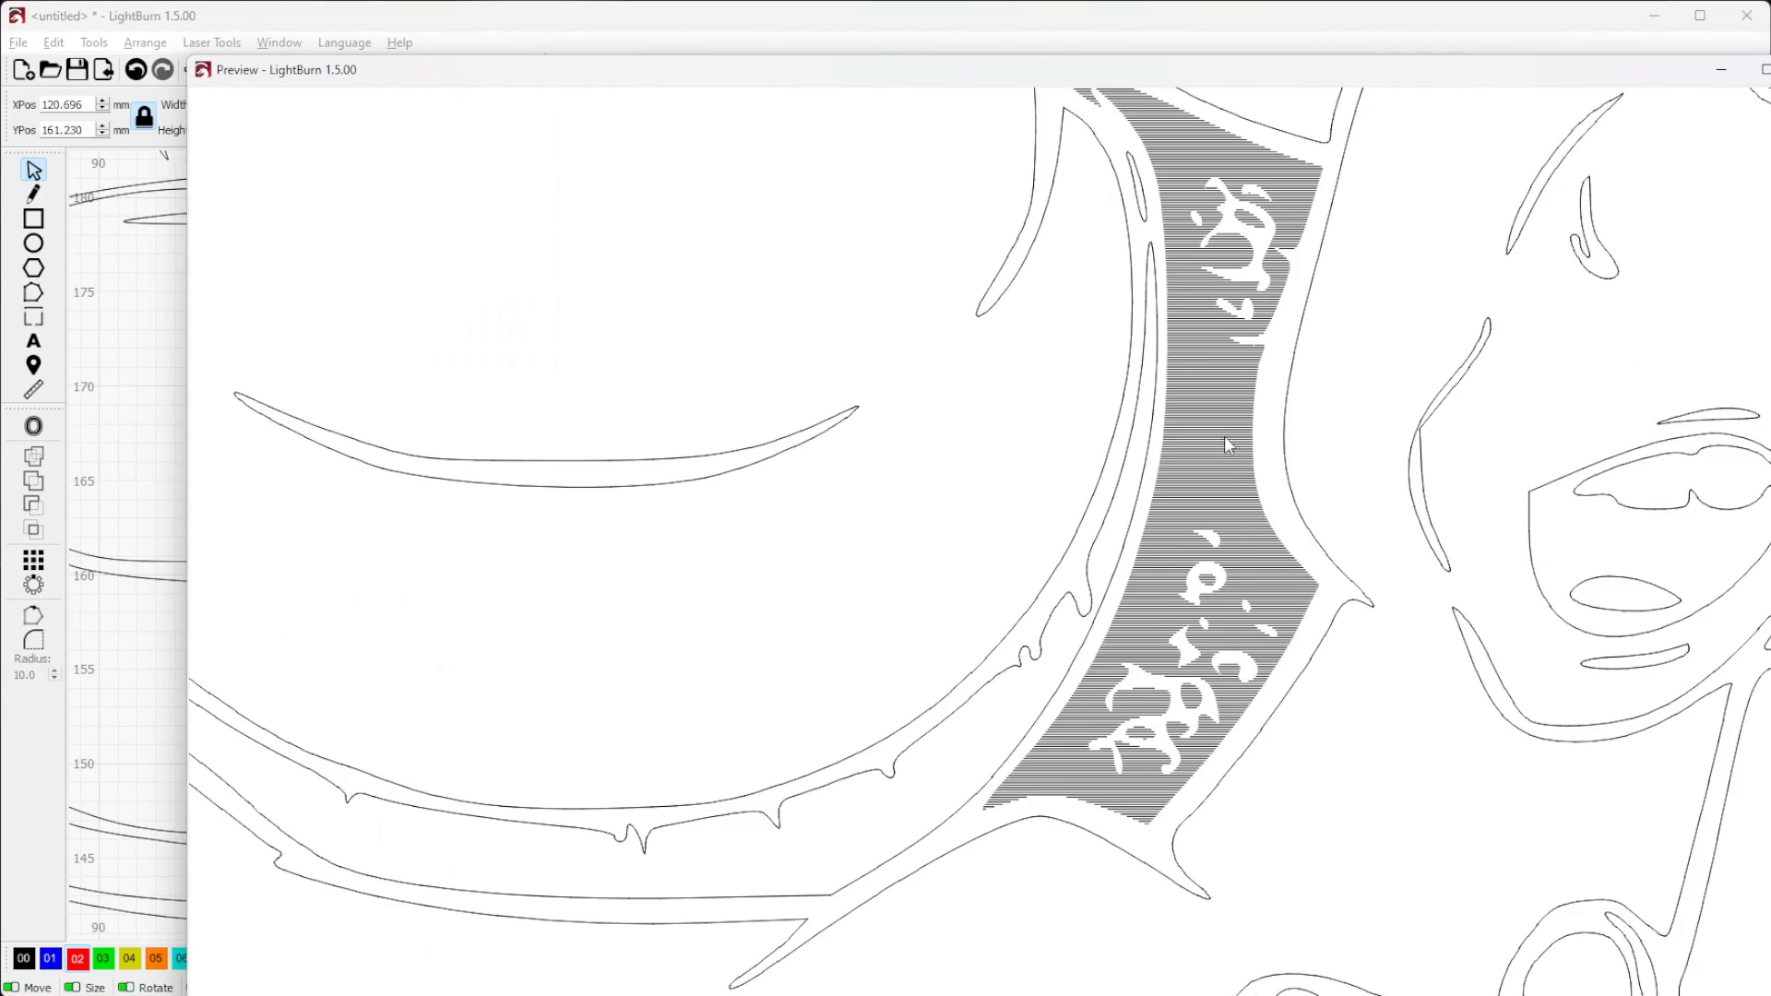
scroll(1227, 640, down, 4)
key(Escape)
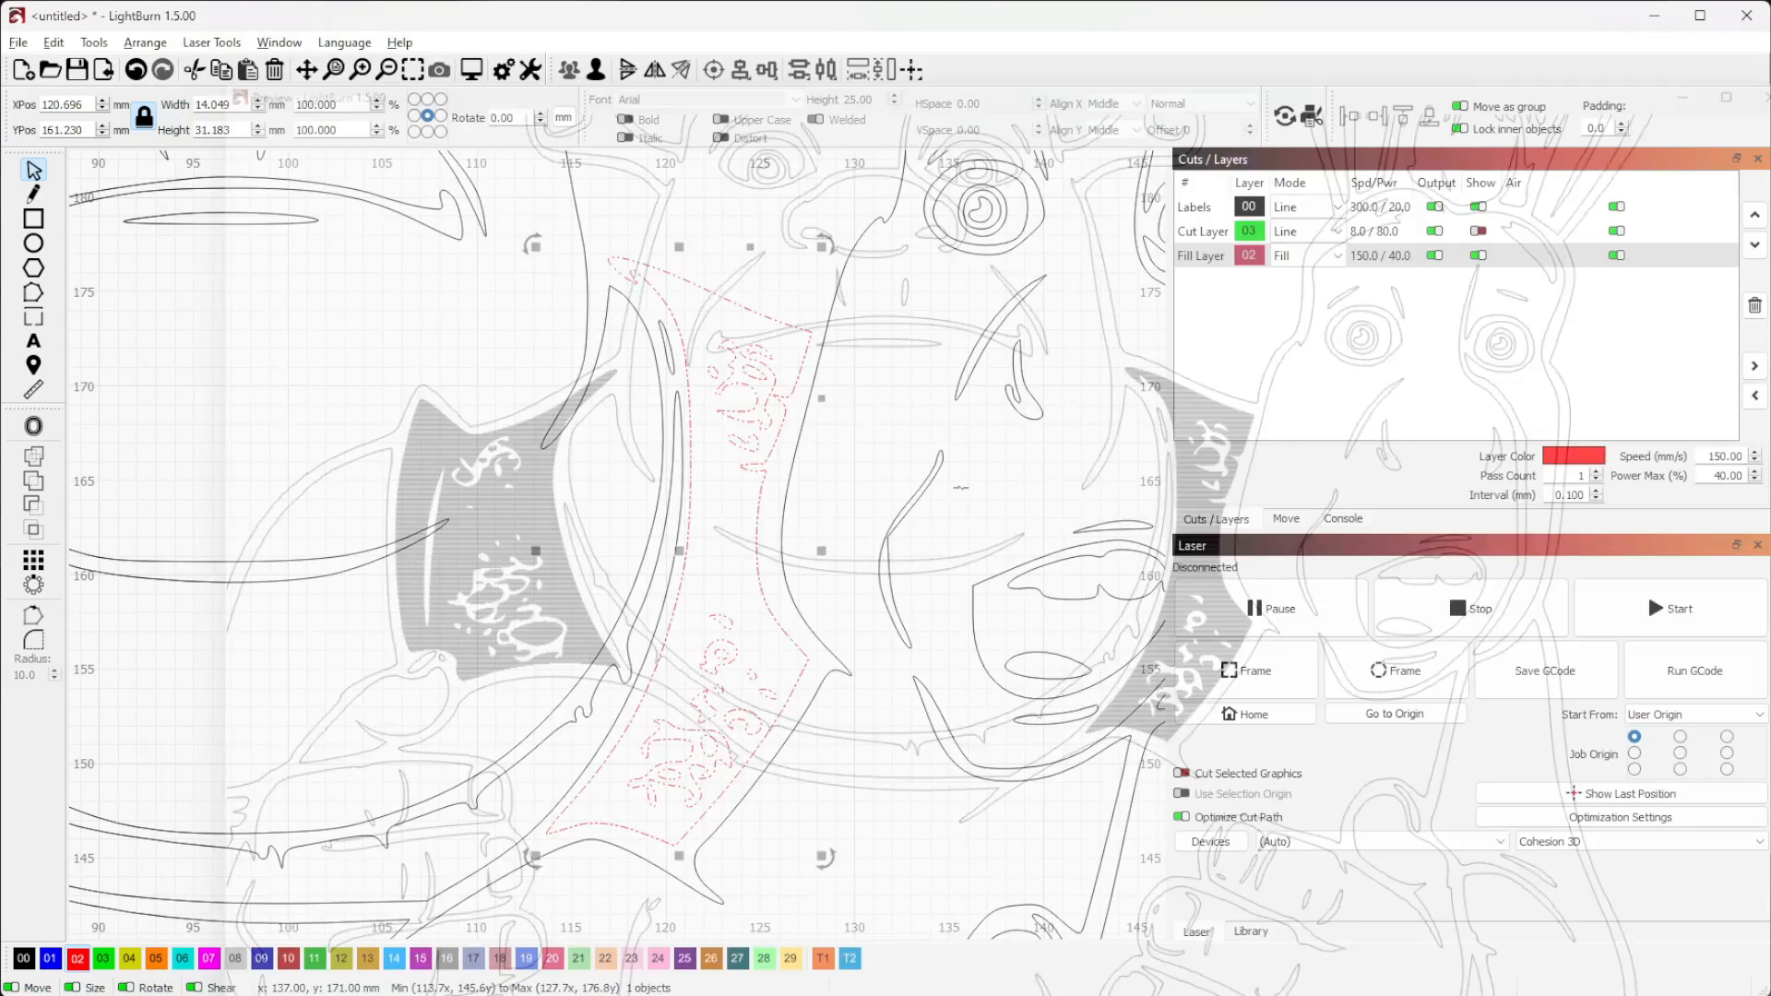
Assign the outline of the narrow curved strip under the ogre's belly, between the donkey's hooves, to the red layer 02
scroll(690, 611, down, 4)
drag(648, 767, 1010, 412)
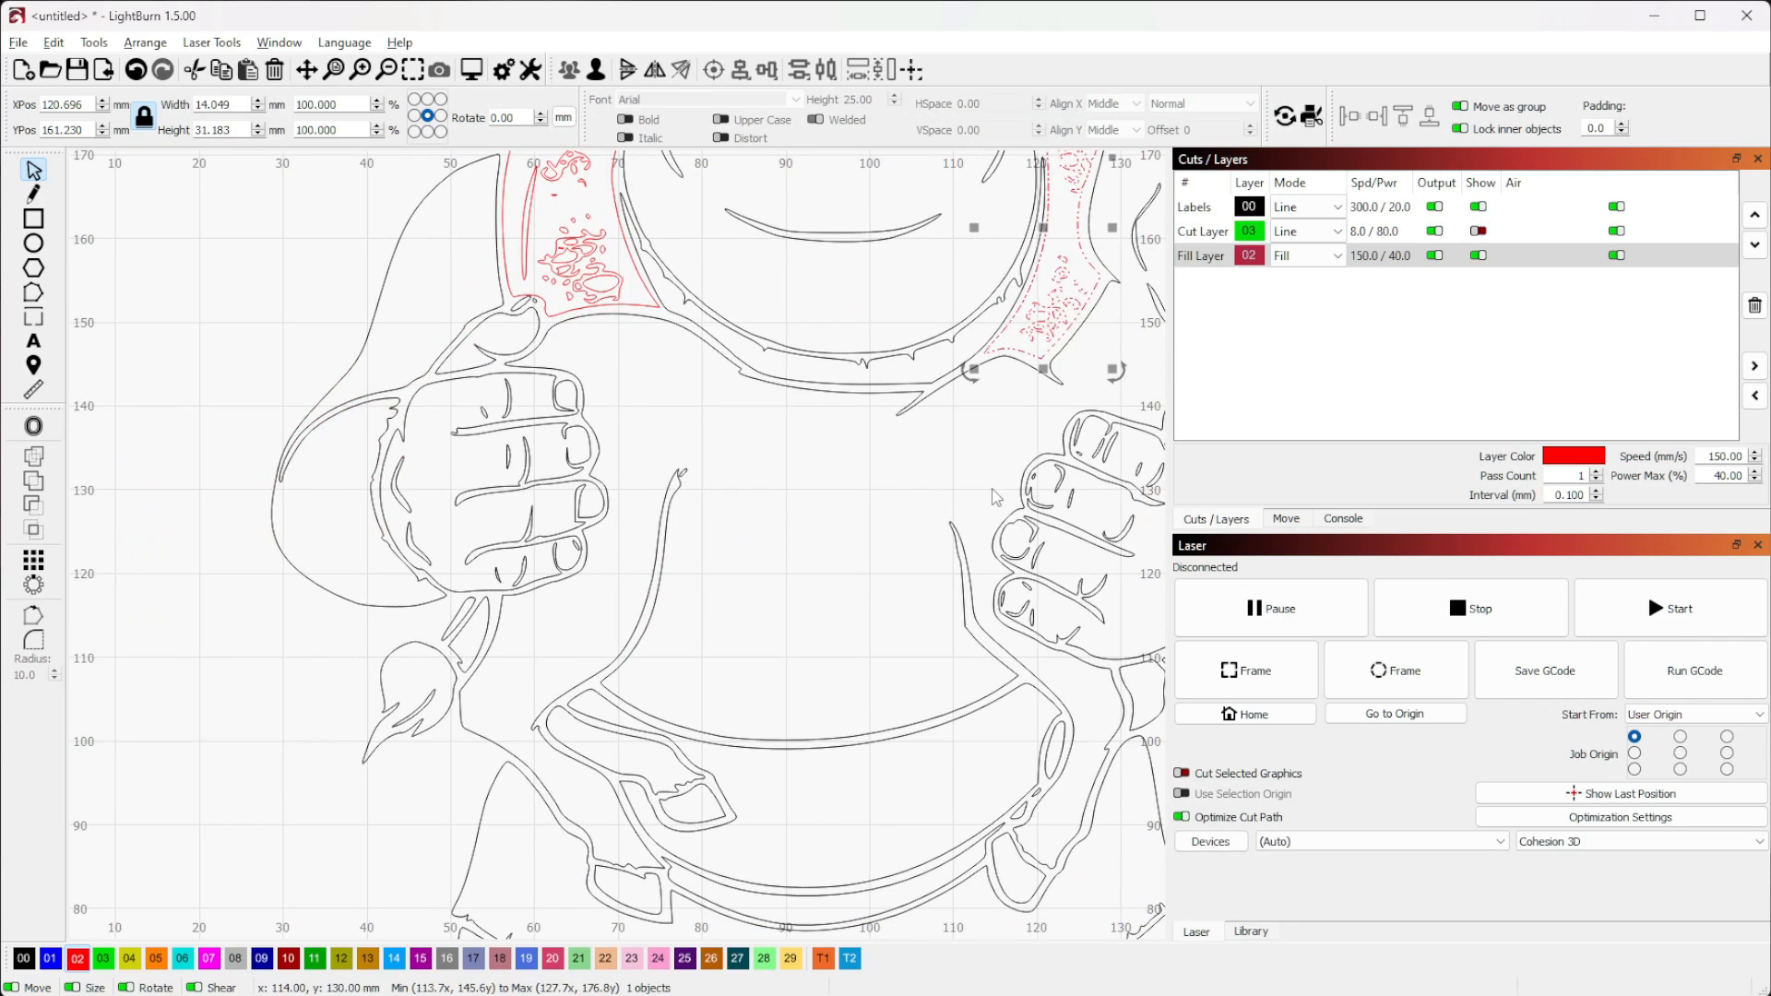
scroll(821, 683, down, 5)
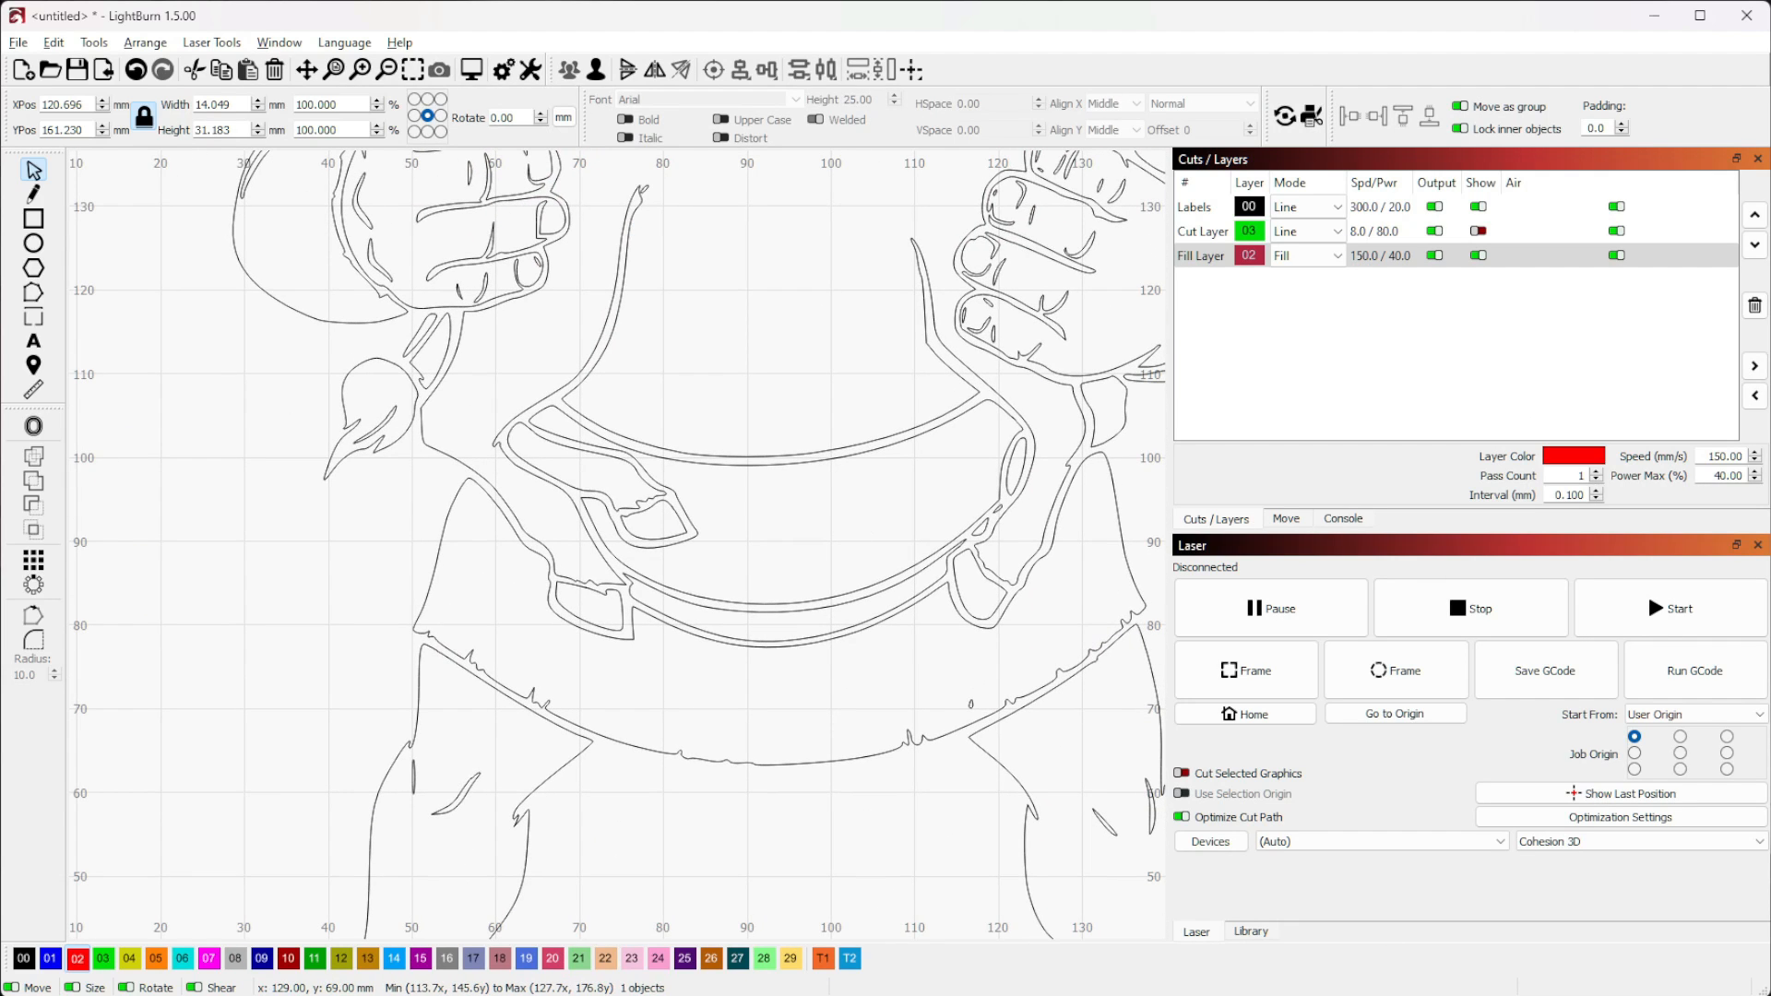
key(alt+p)
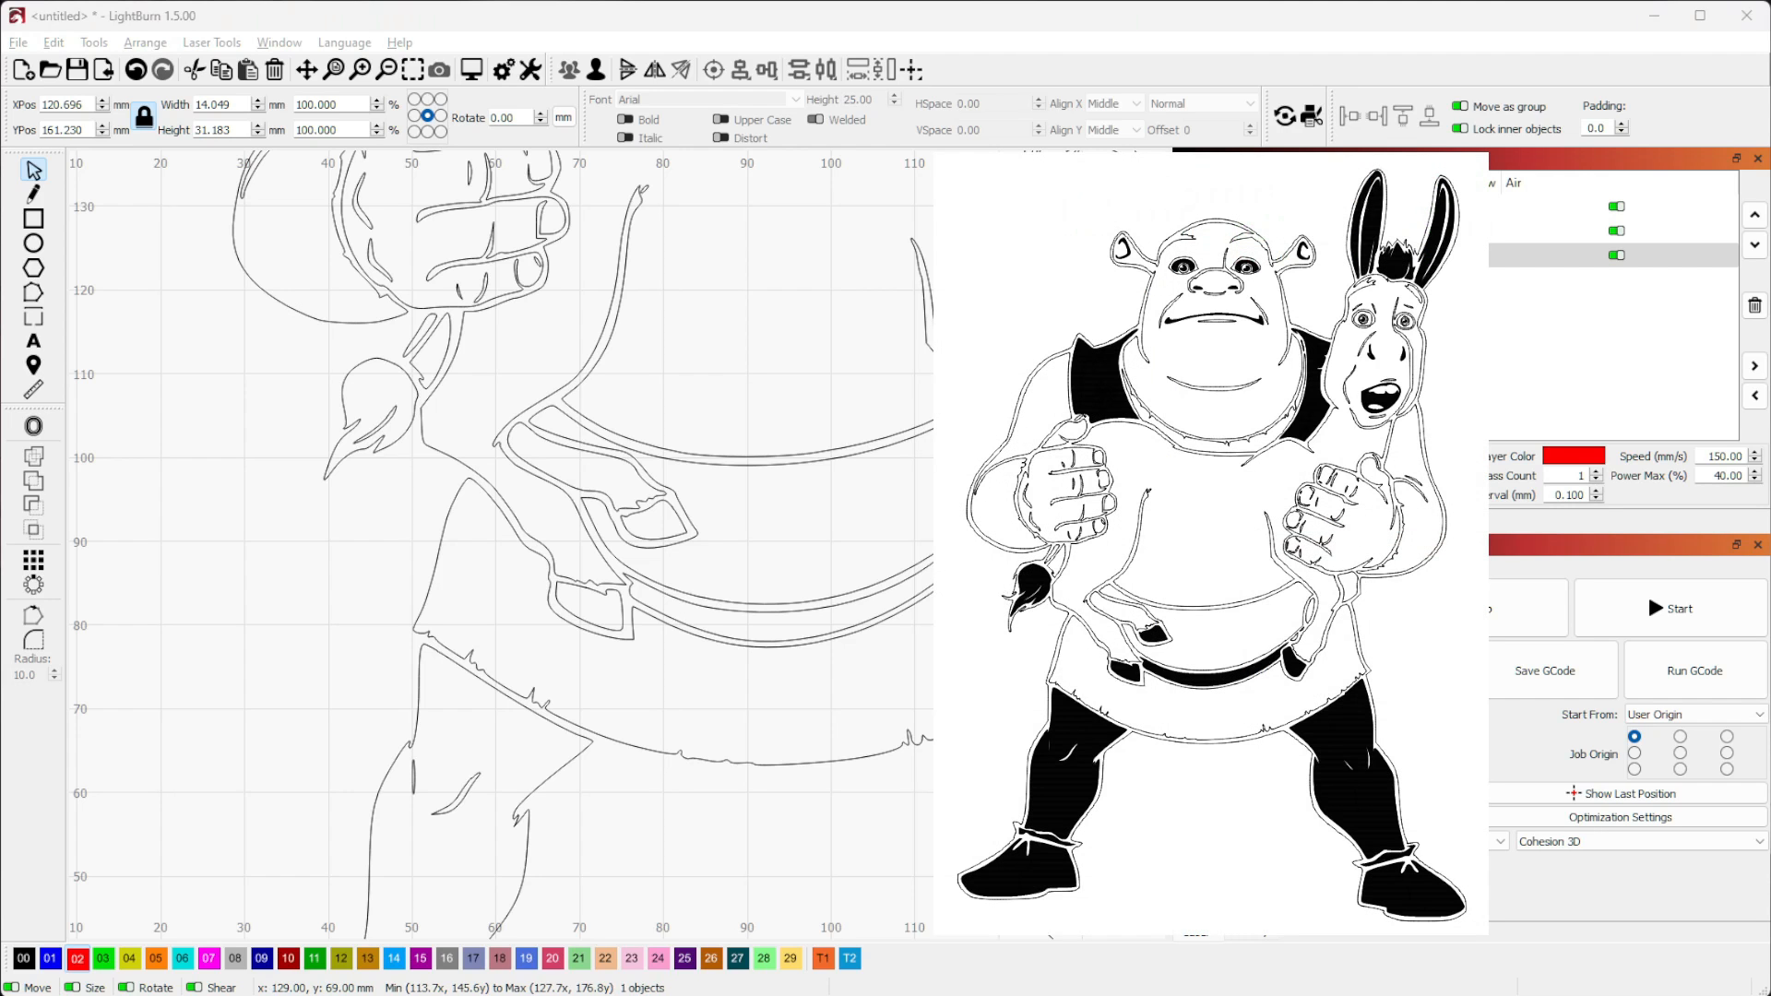
scroll(718, 639, up, 3)
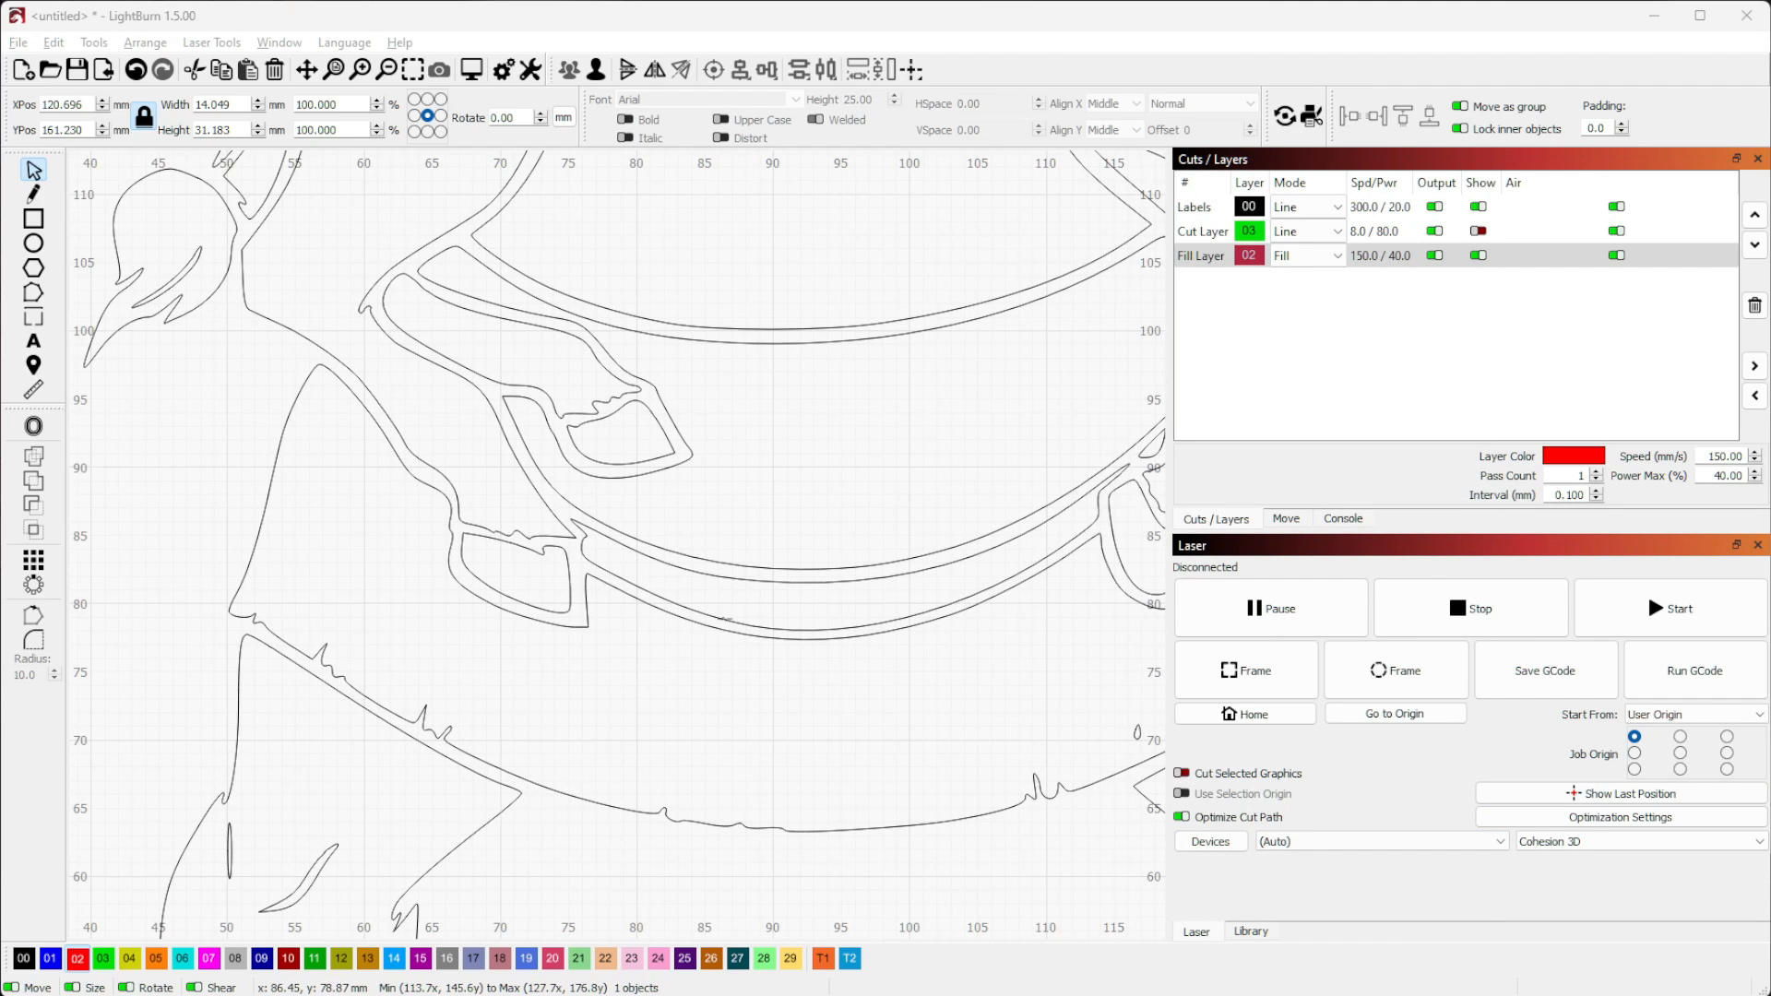
click(723, 620)
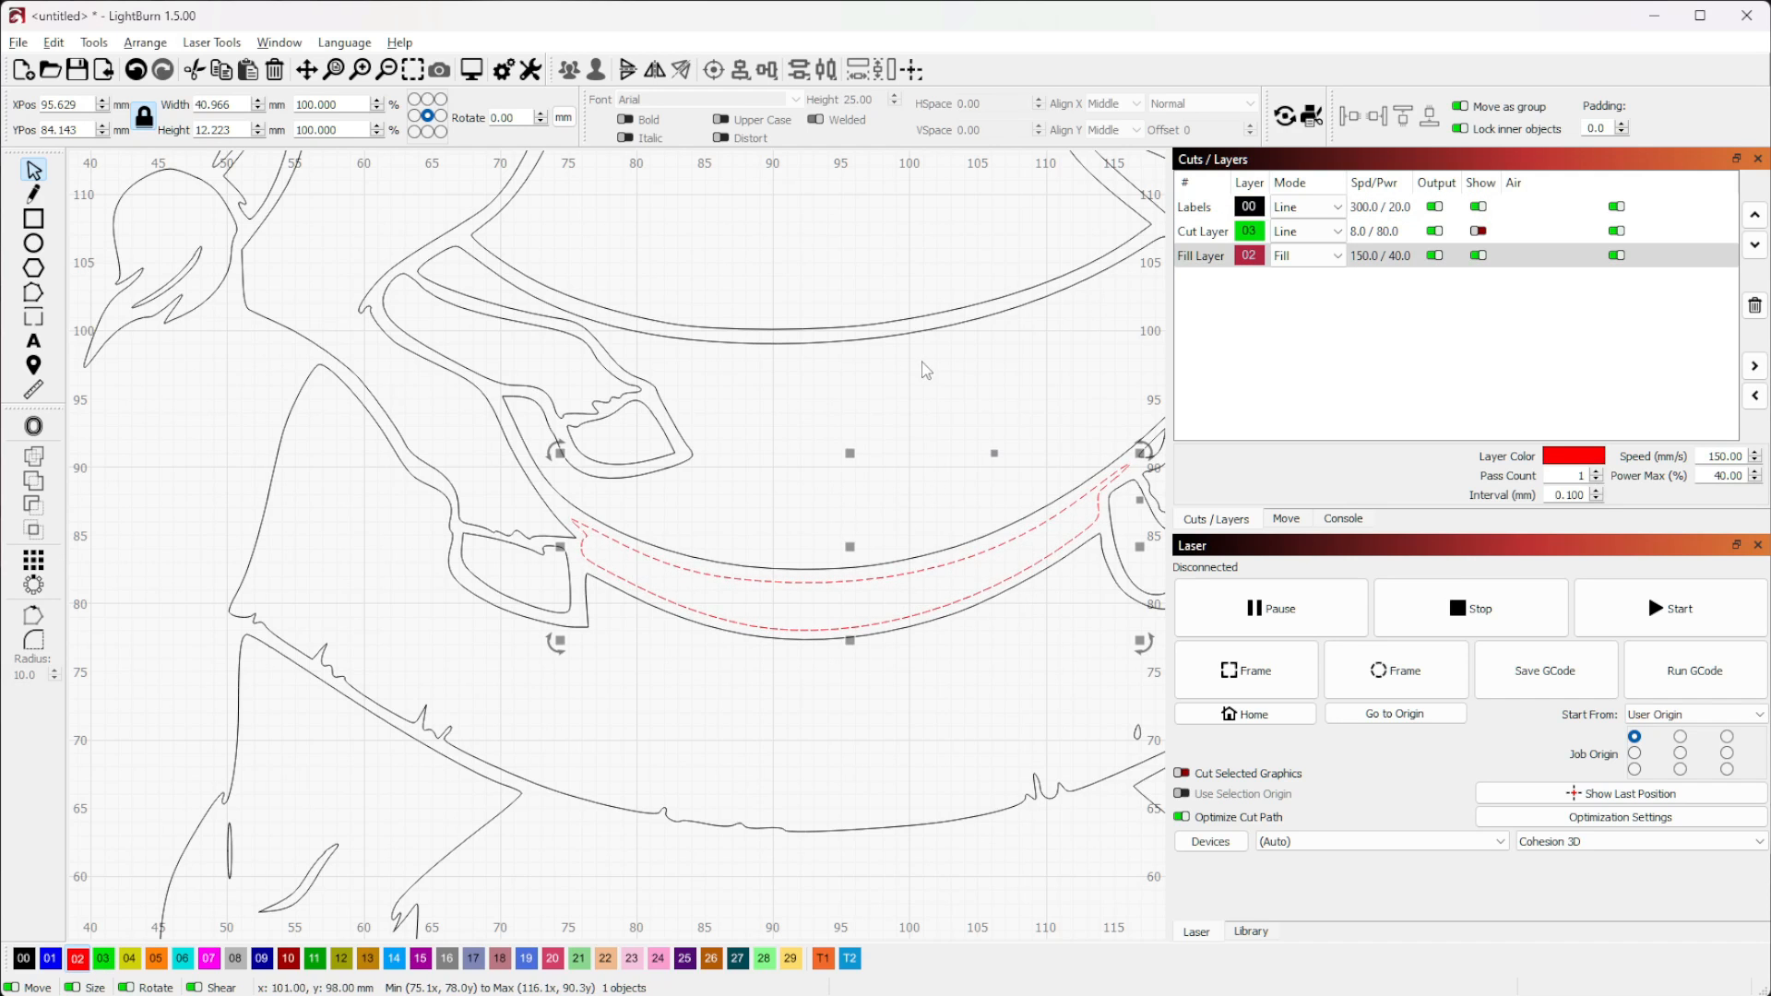
Group the outline of the ogre's leg below the donkey's tail with its two crease shapes and assign the group to red layer 02
scroll(905, 353, up, 3)
scroll(905, 356, down, 5)
drag(901, 662, 995, 238)
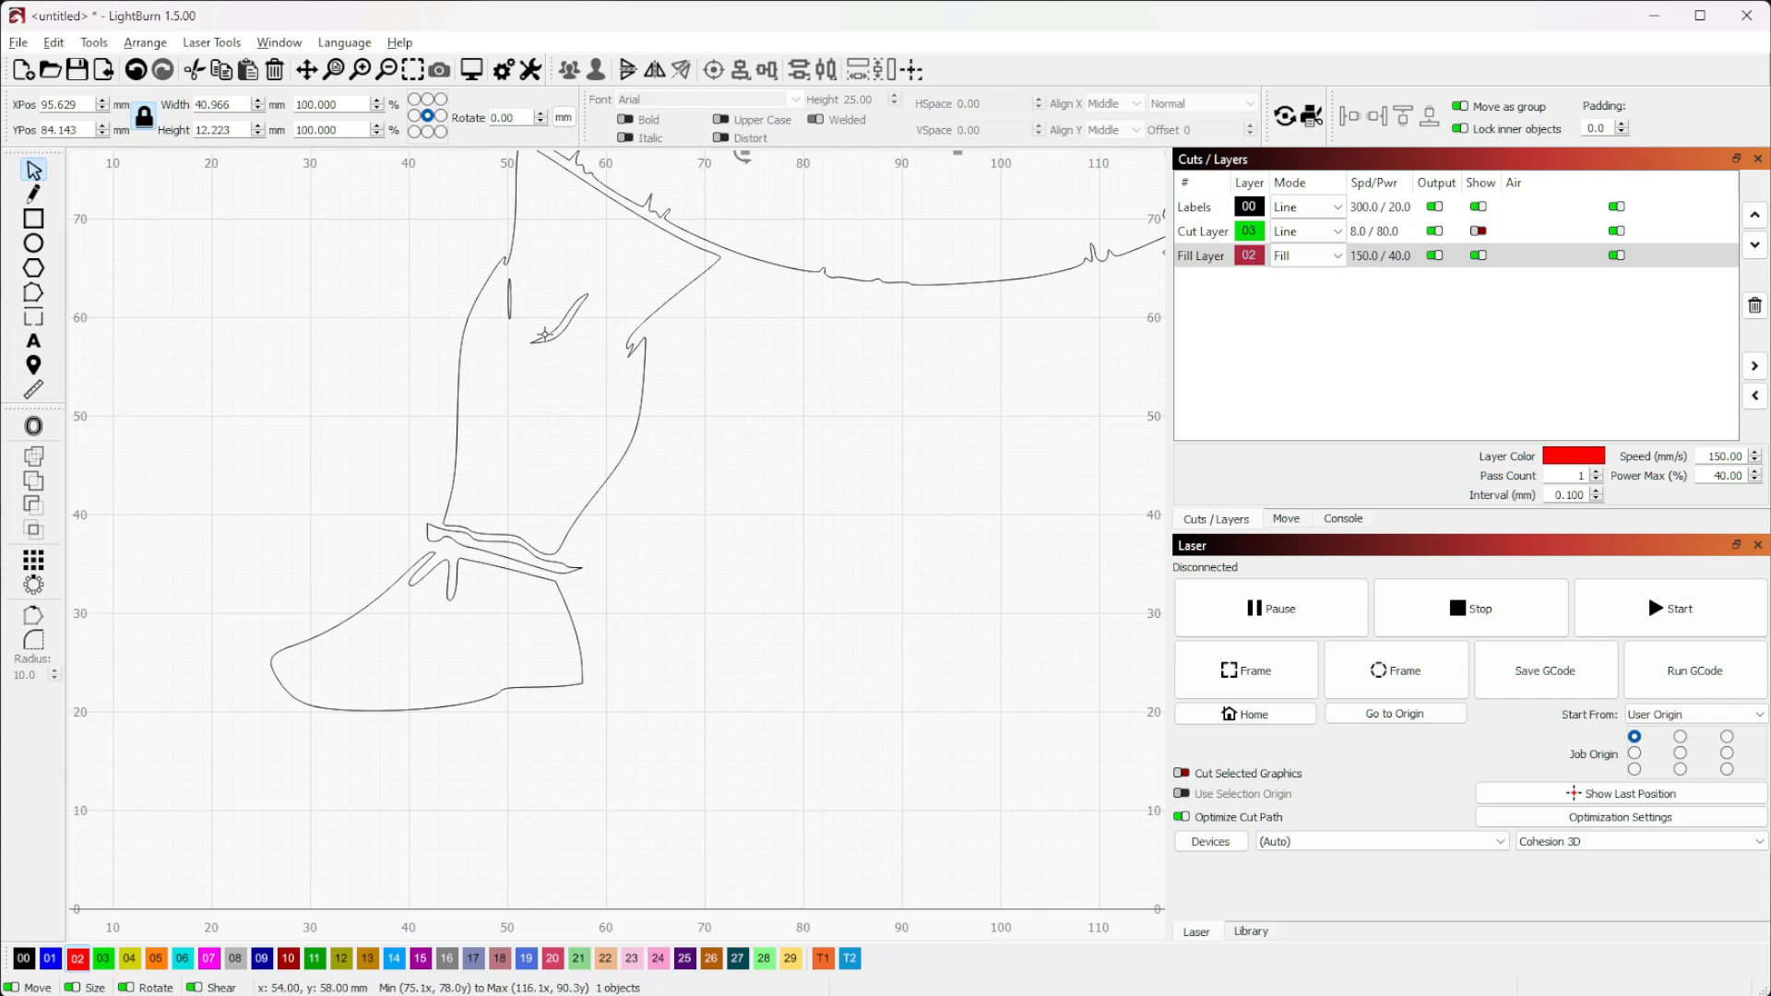
click(641, 429)
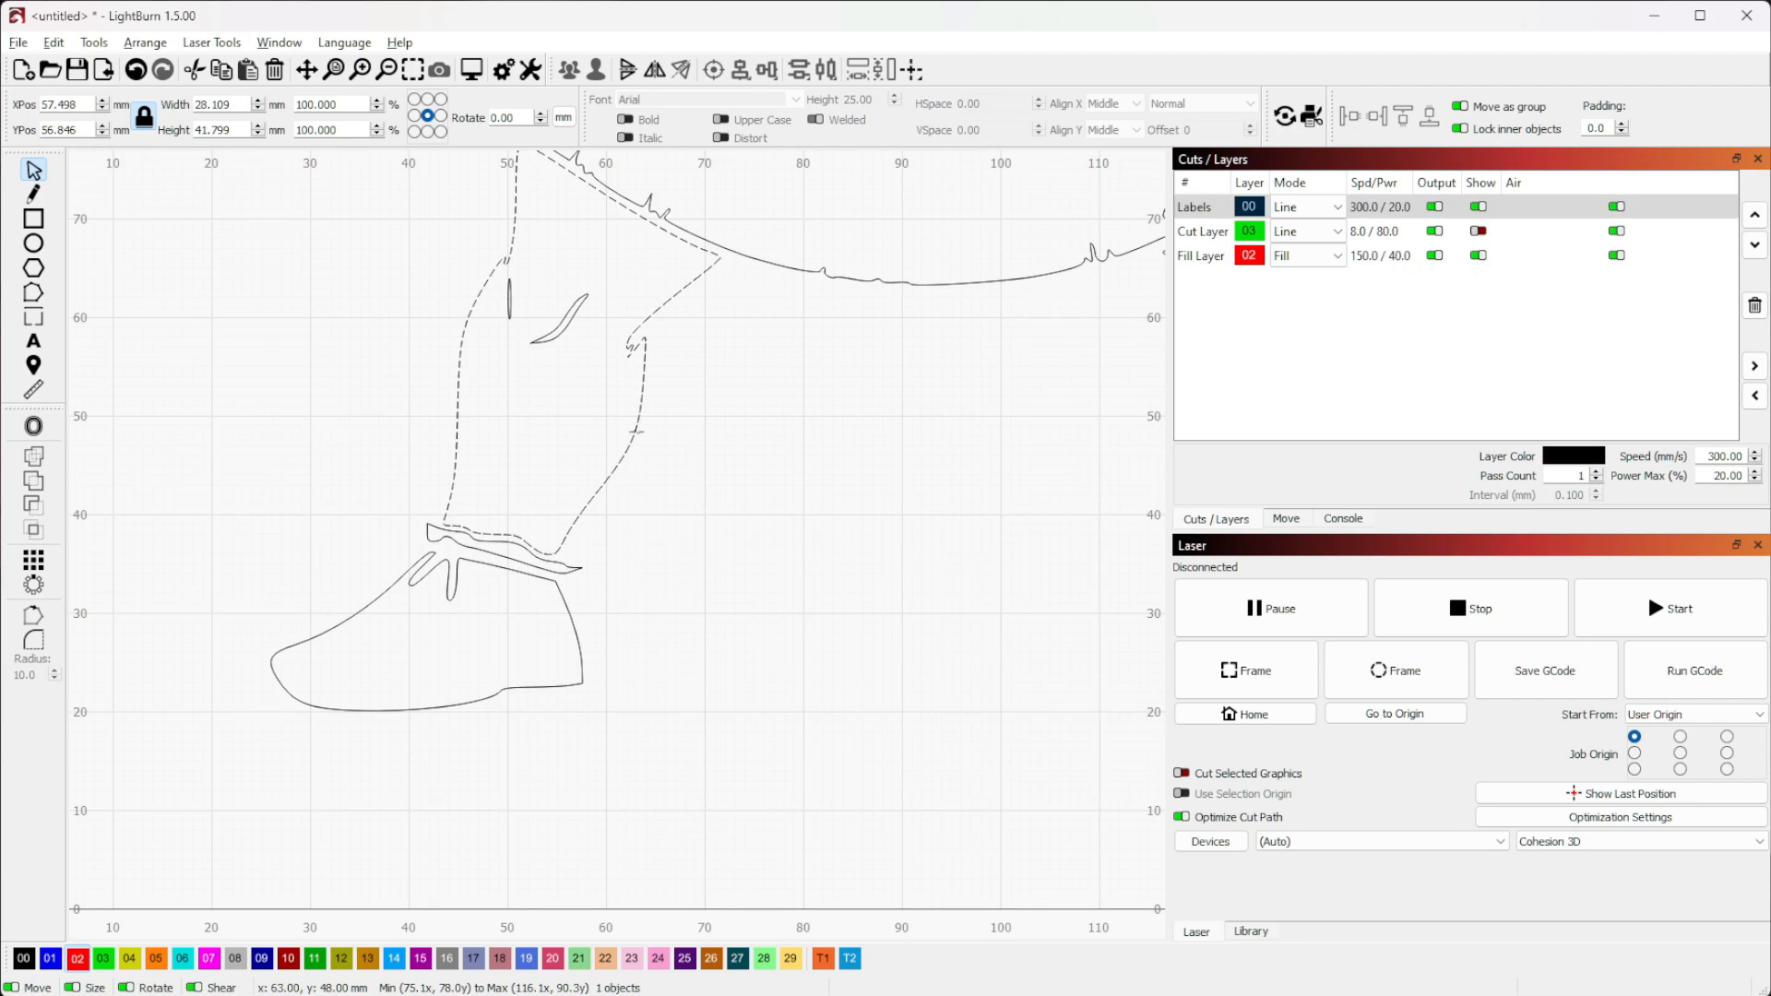
shift+click(564, 330)
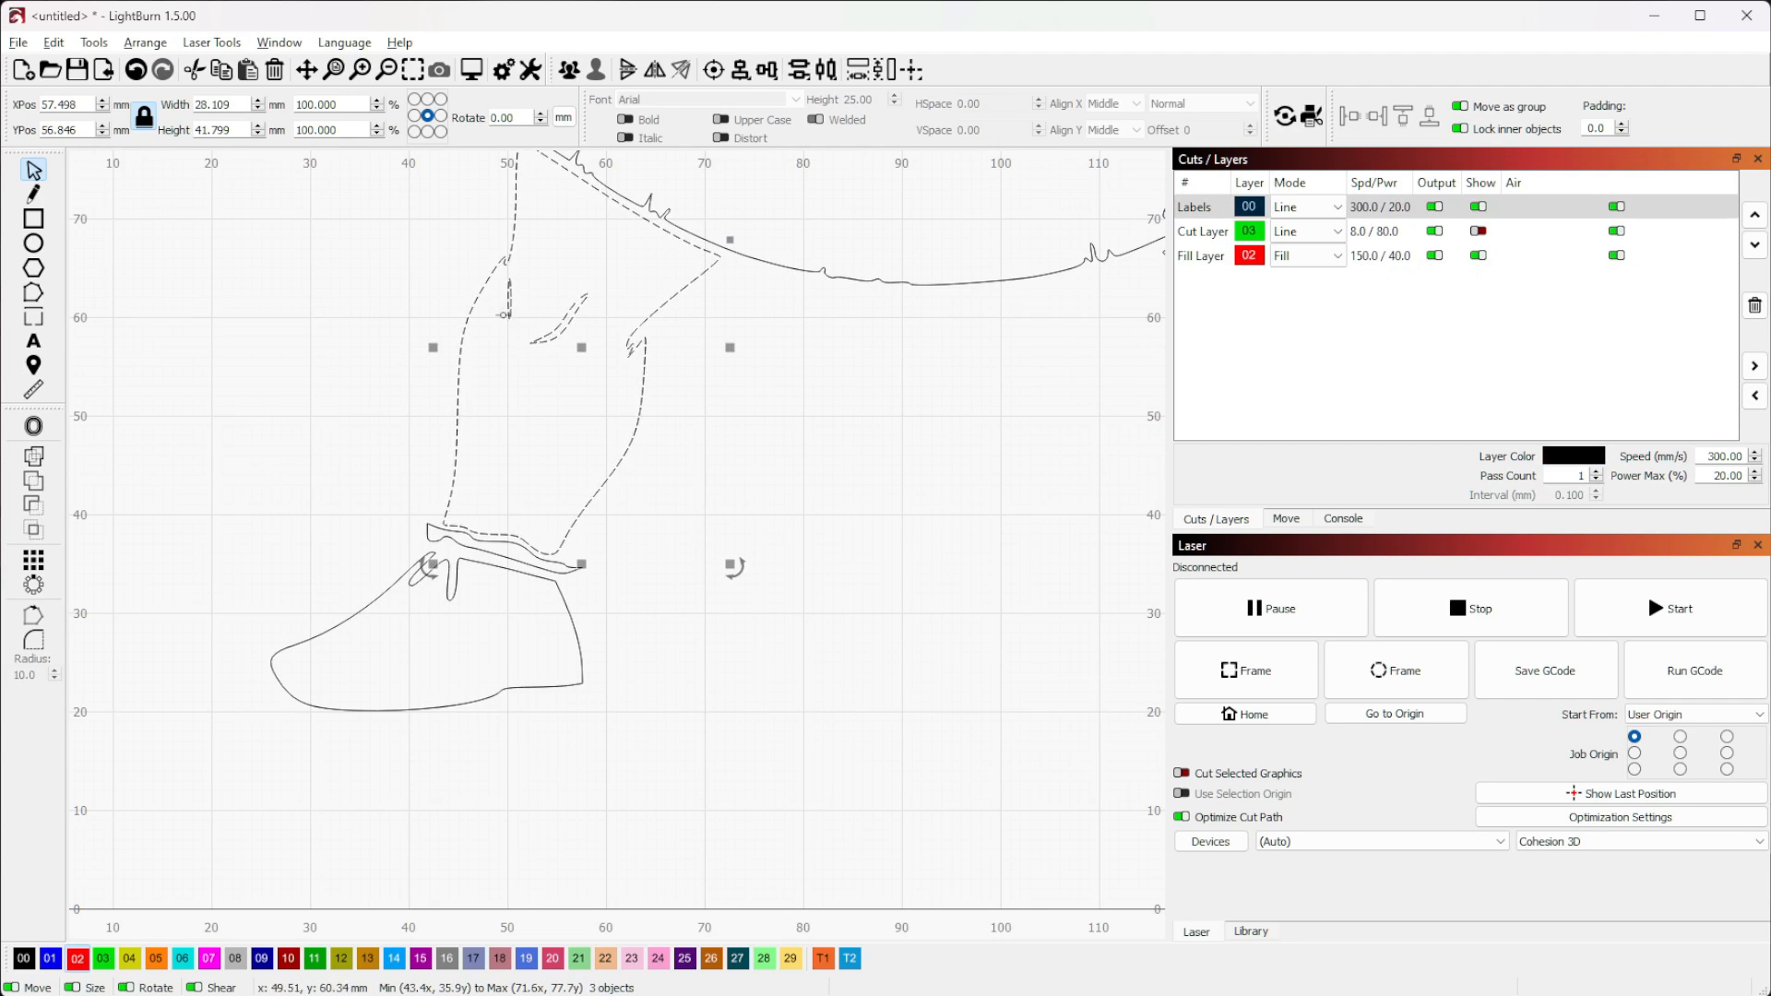
shift+click(509, 300)
key(ctrl+g)
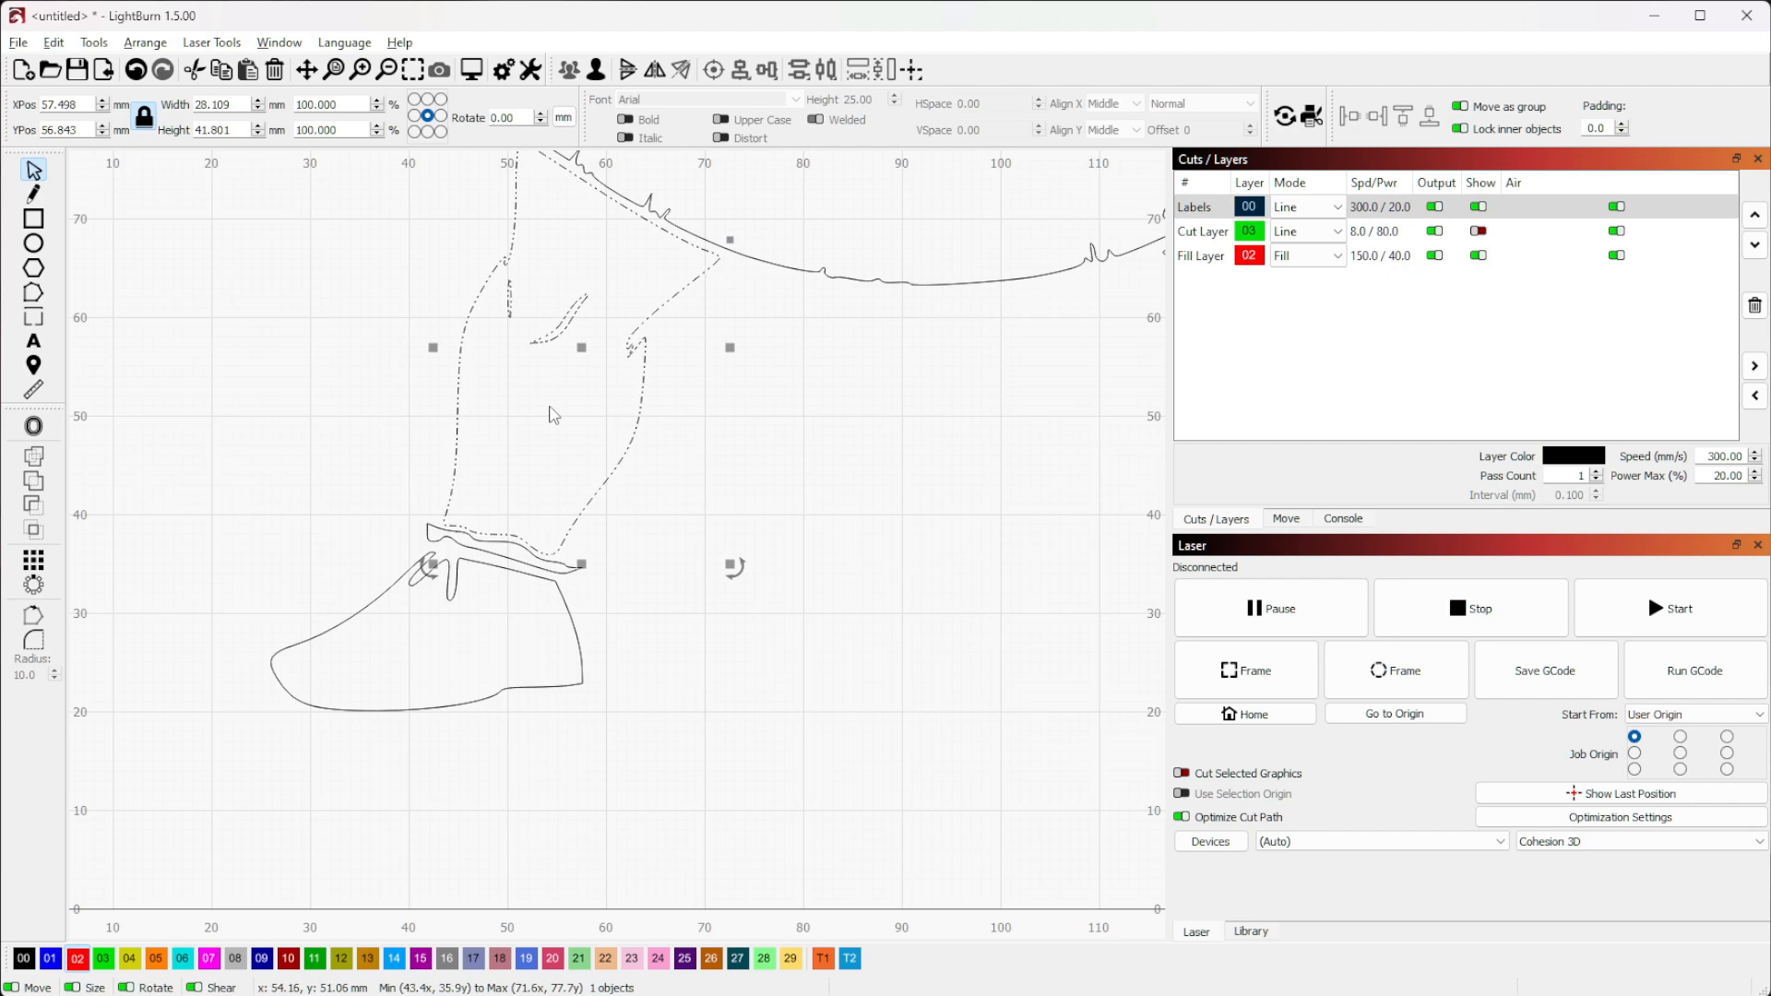
click(78, 959)
Assign the shoe outline and the narrow ankle cuff above it, on the leg below the donkey's tail, to red layer 02
click(563, 570)
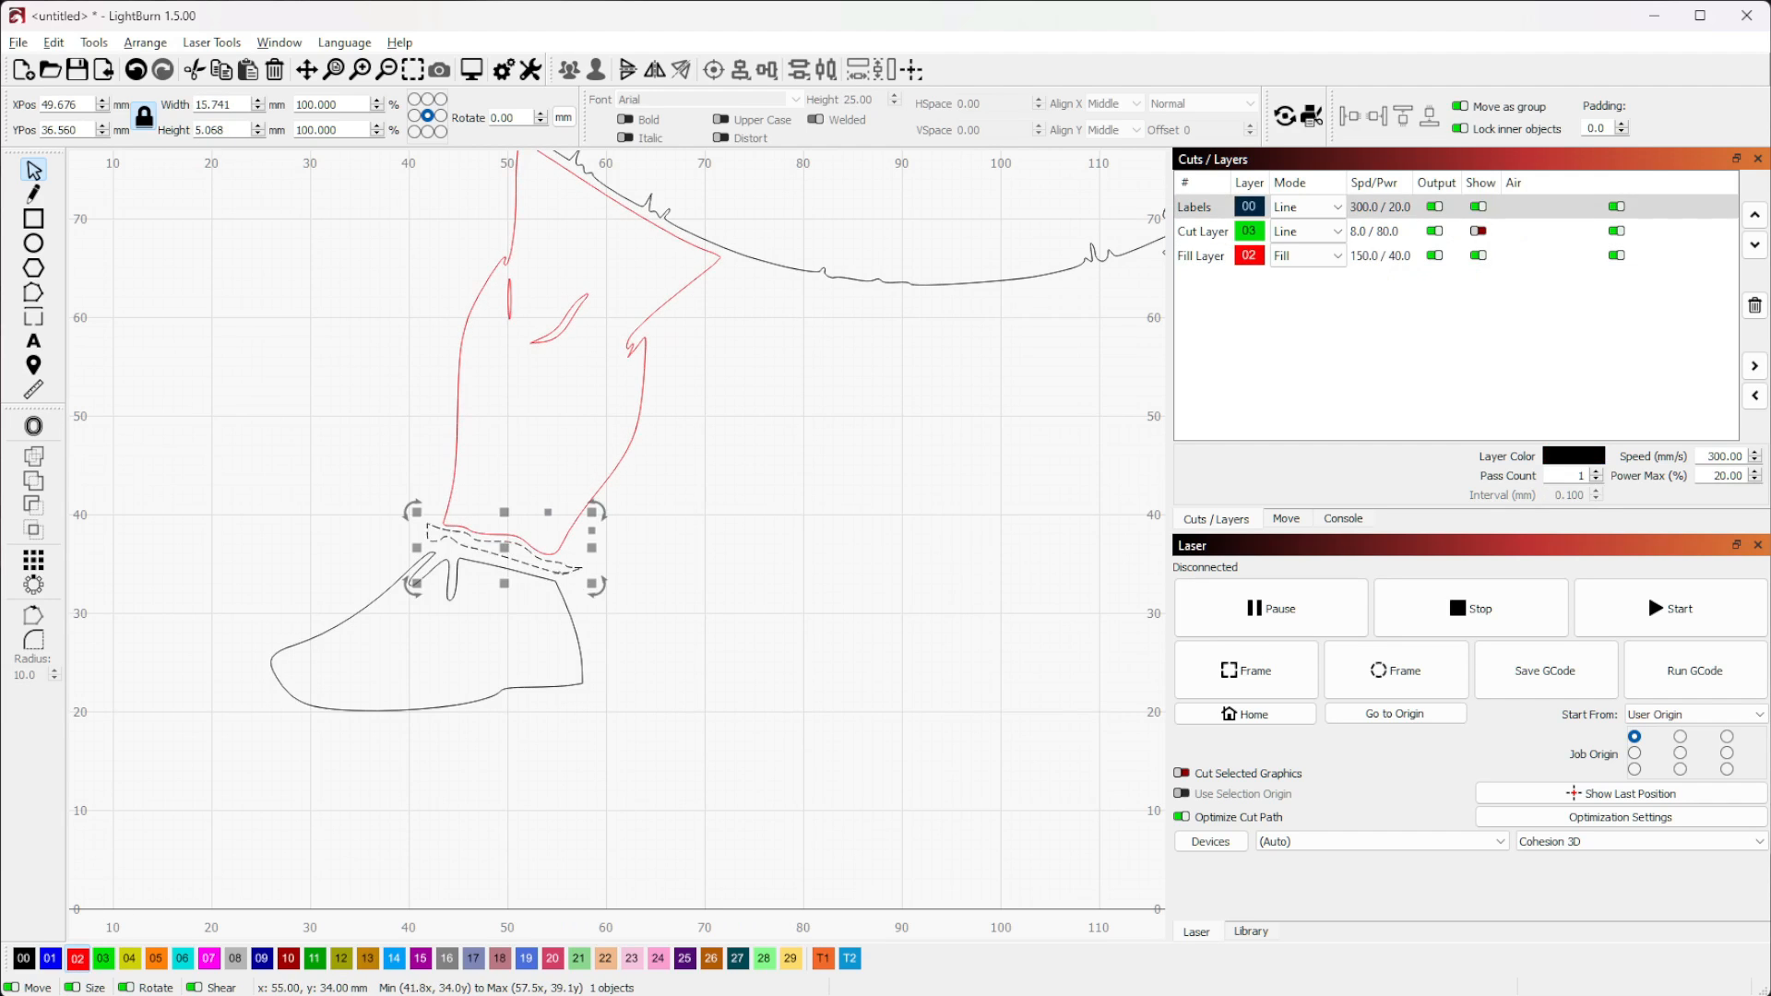
click(577, 641)
click(701, 665)
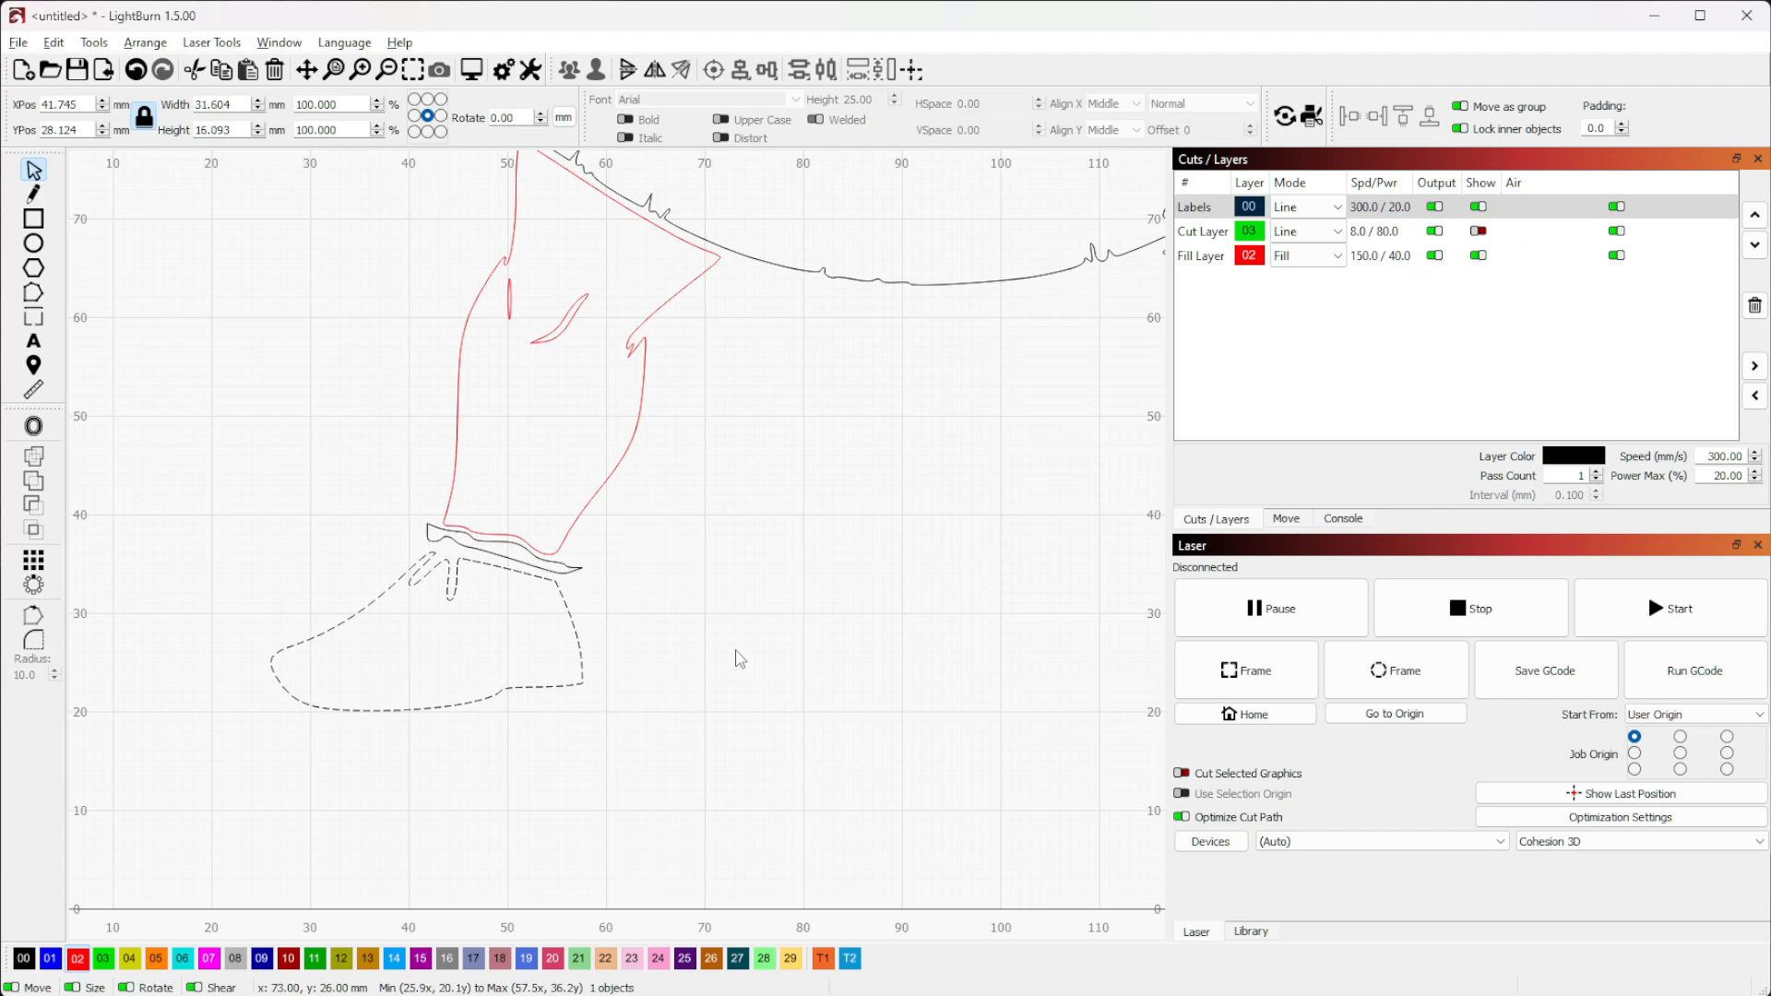
click(552, 681)
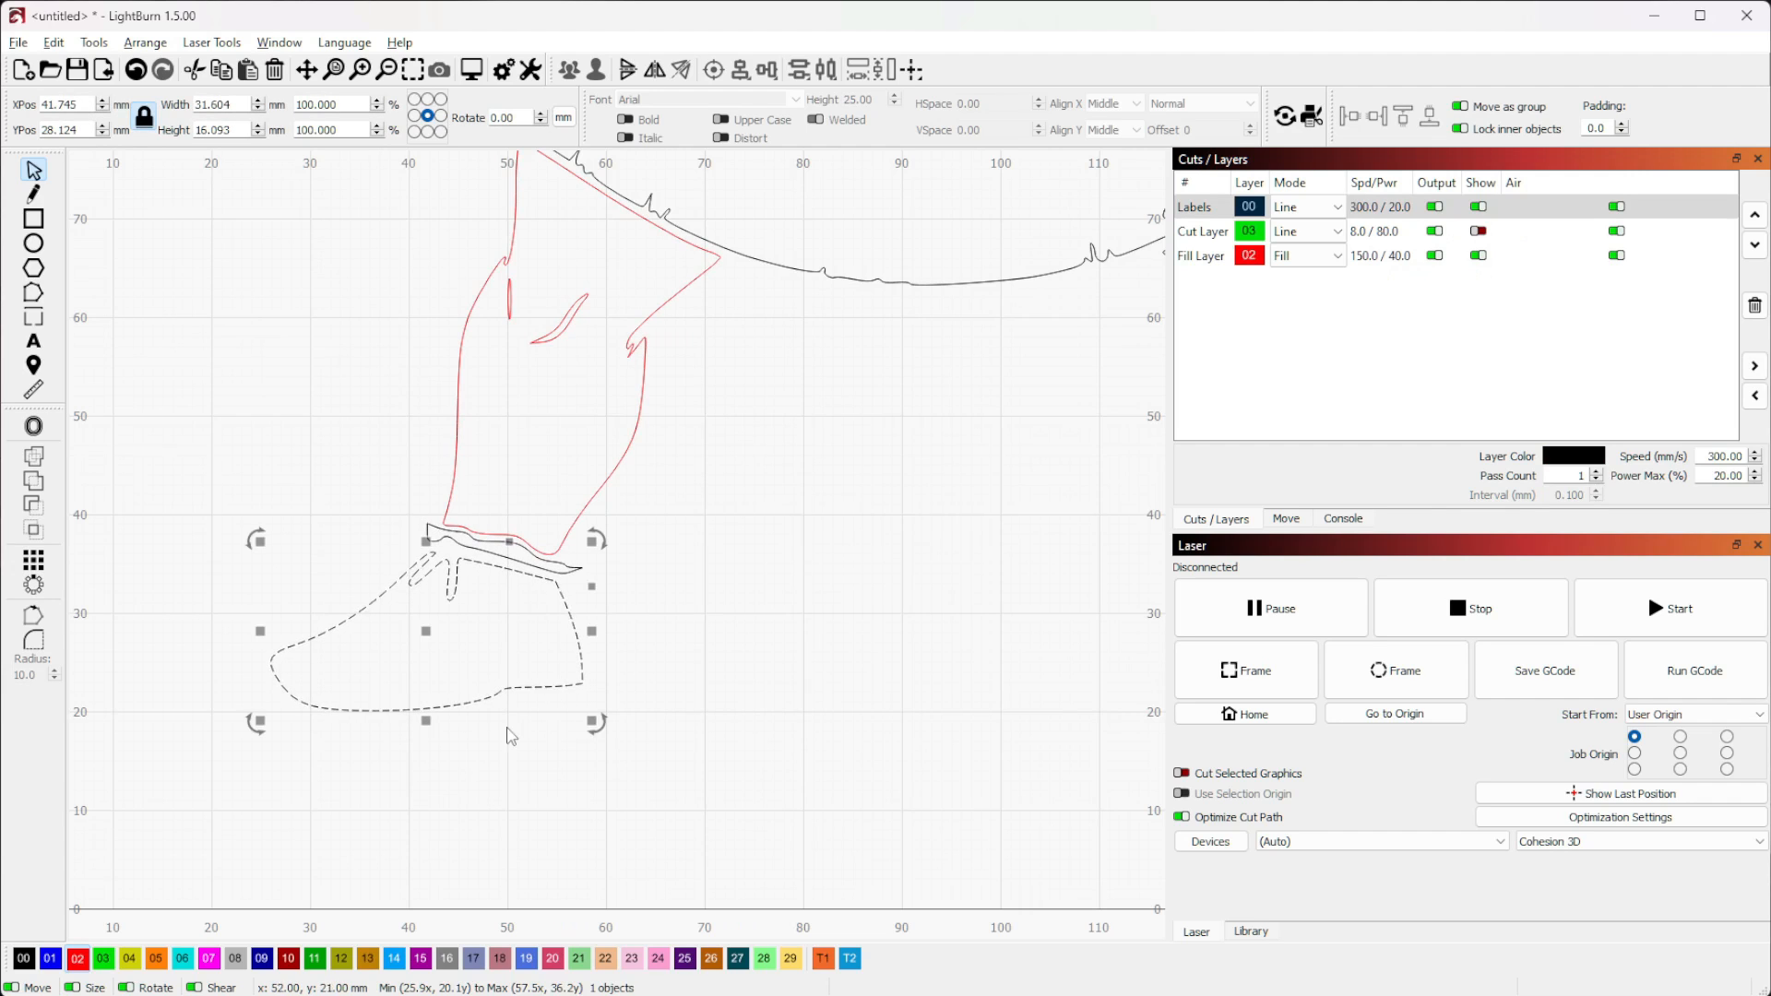
click(77, 959)
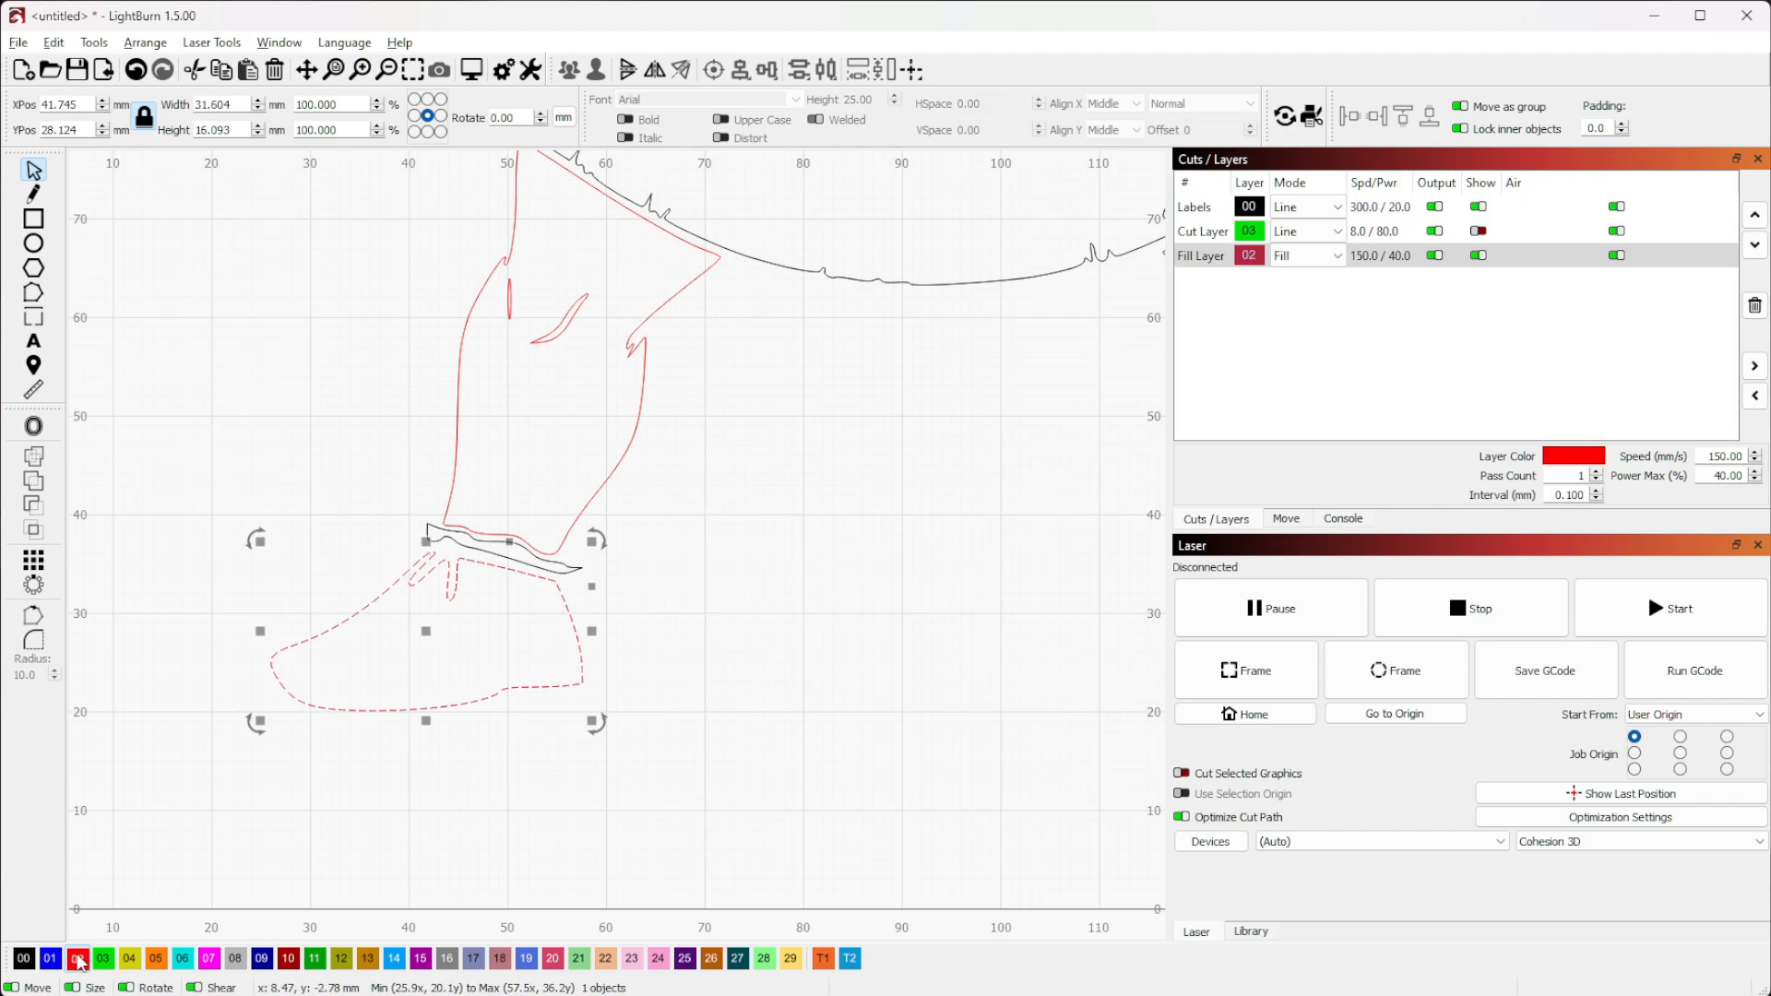
click(554, 581)
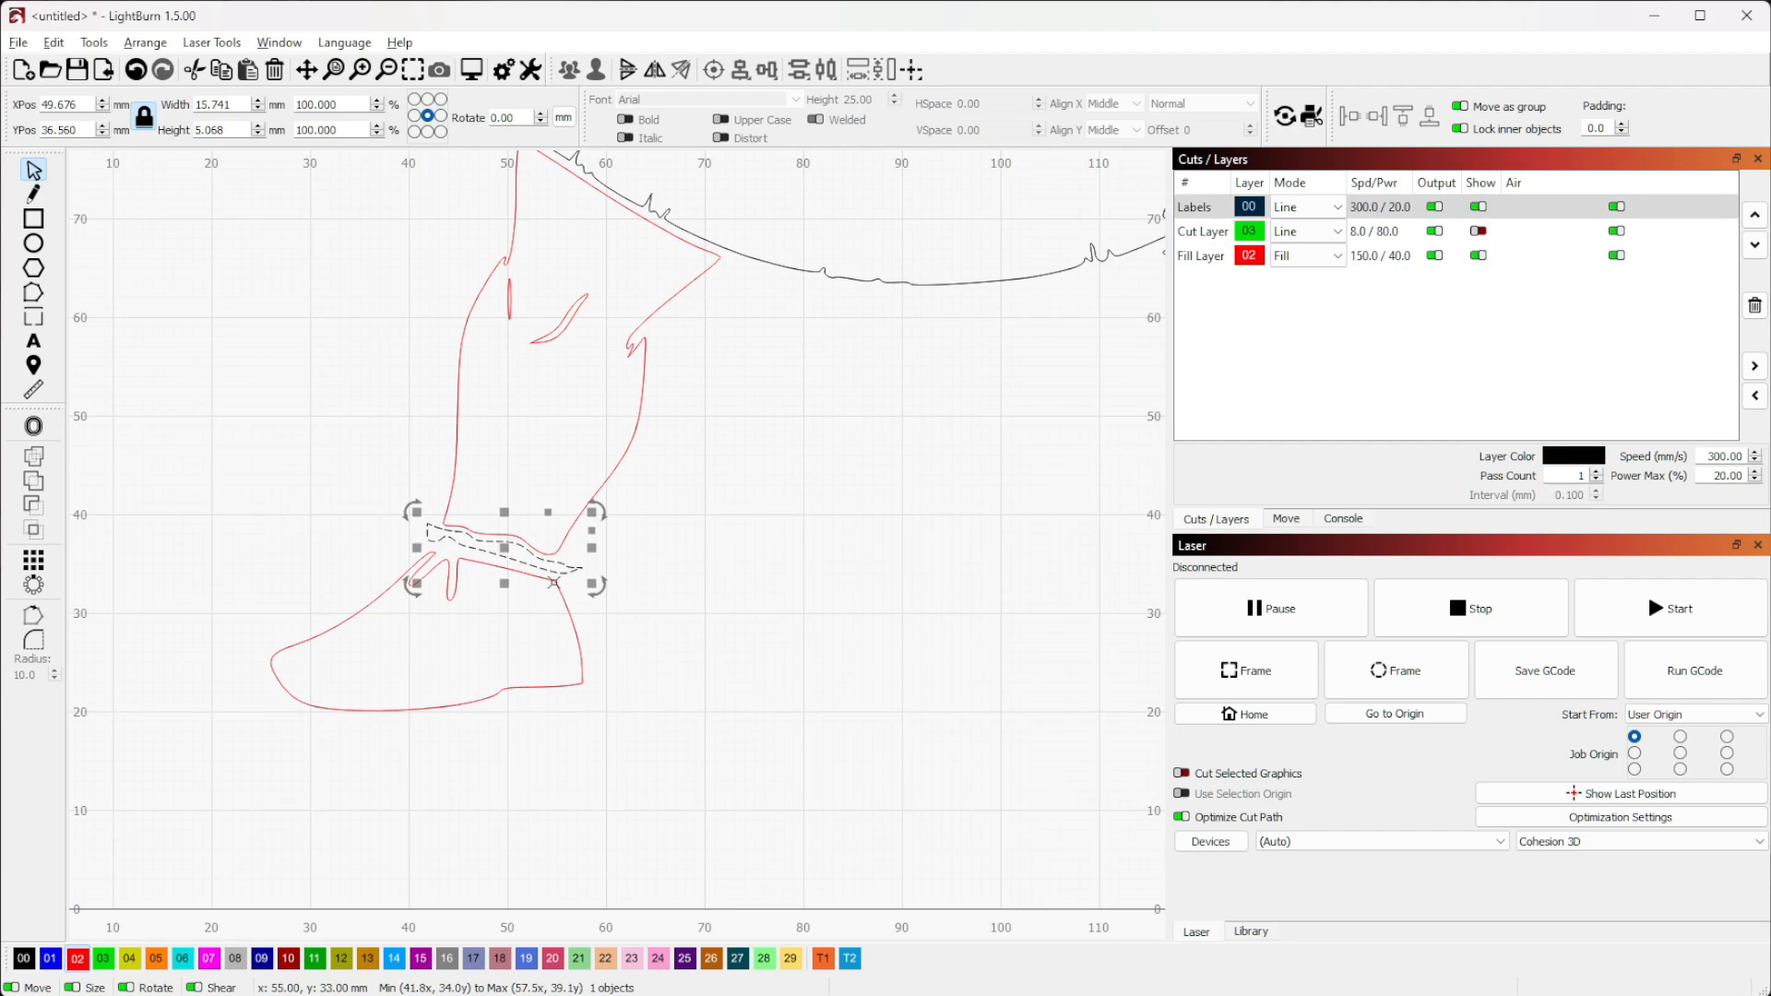
click(77, 960)
click(706, 659)
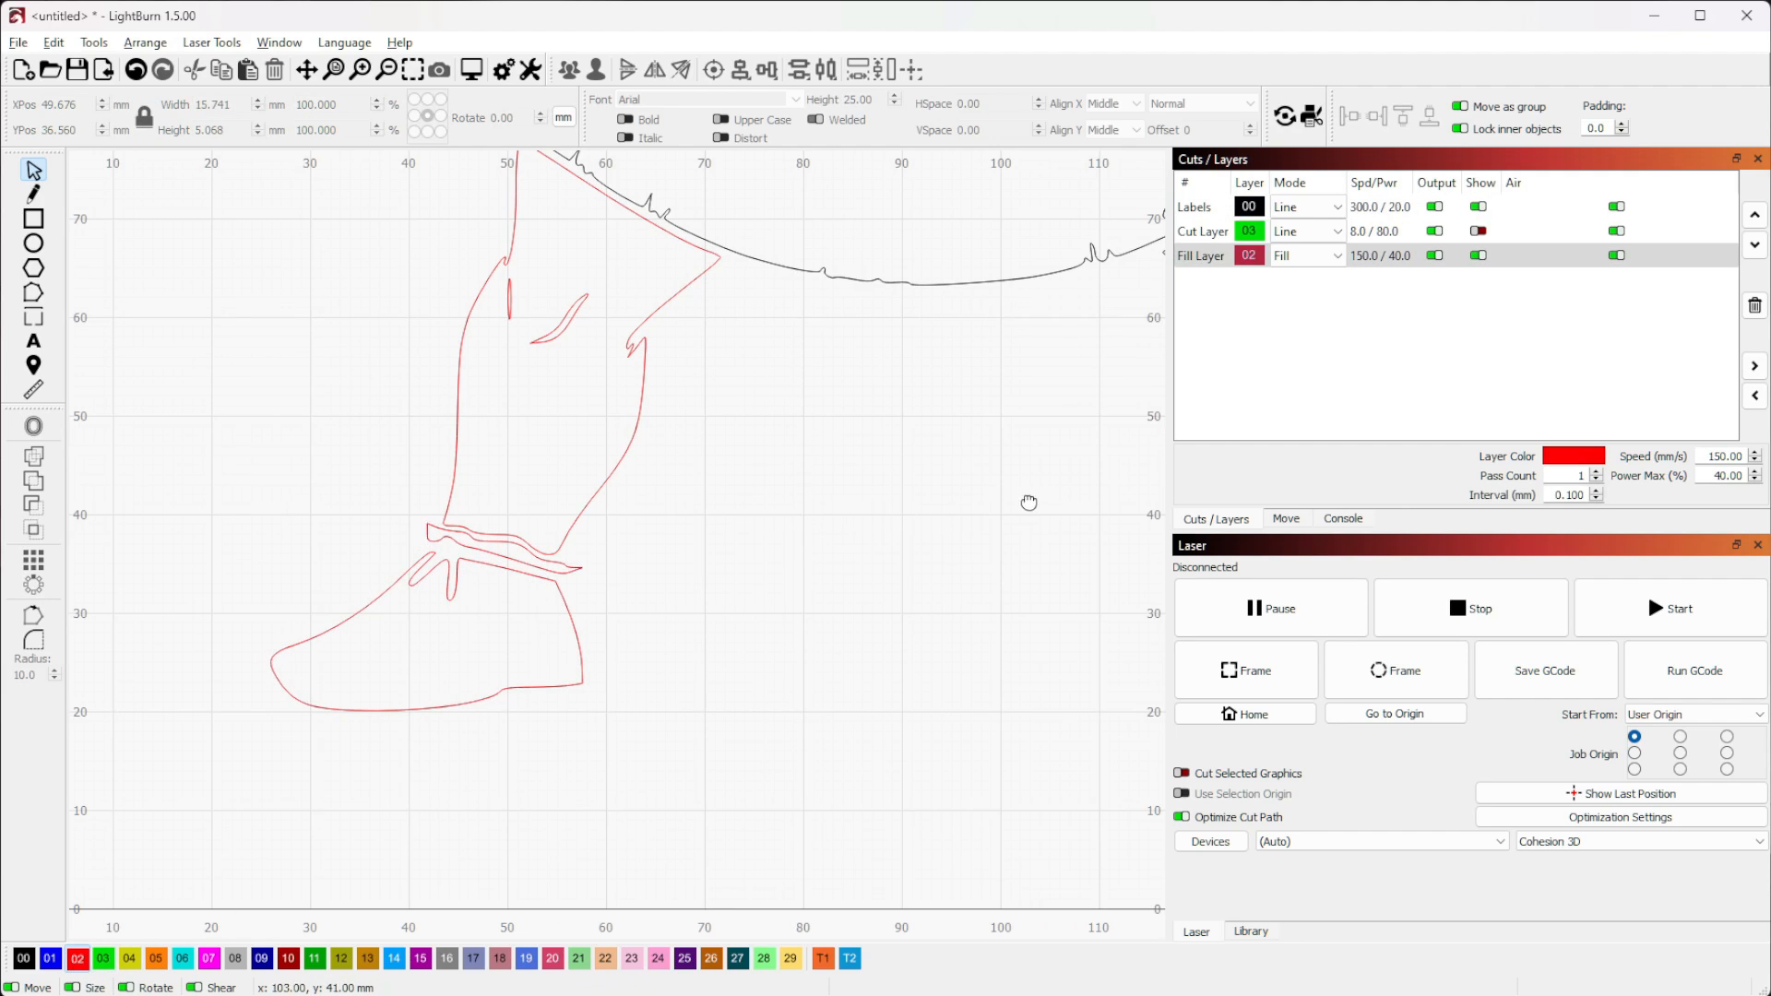
Group the outline of the ogre's other leg with its two crease shapes and assign the group to red layer 02
drag(1028, 502, 261, 618)
click(494, 608)
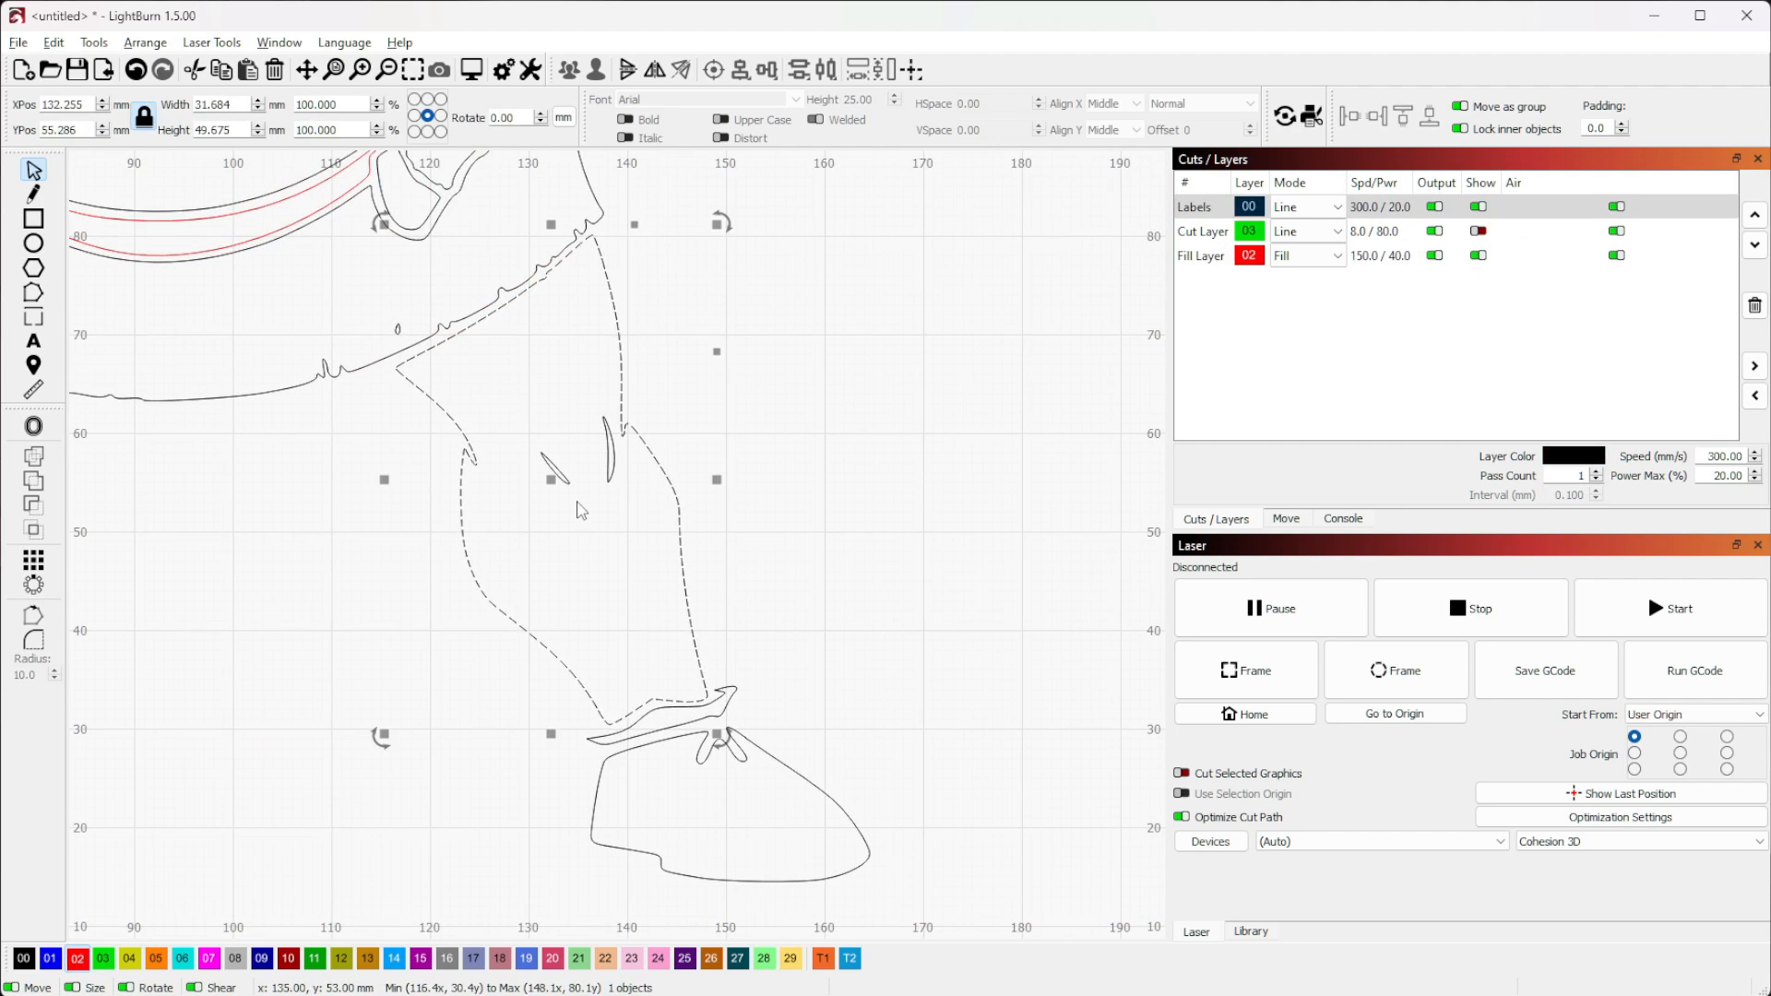
shift+click(571, 483)
shift+click(610, 477)
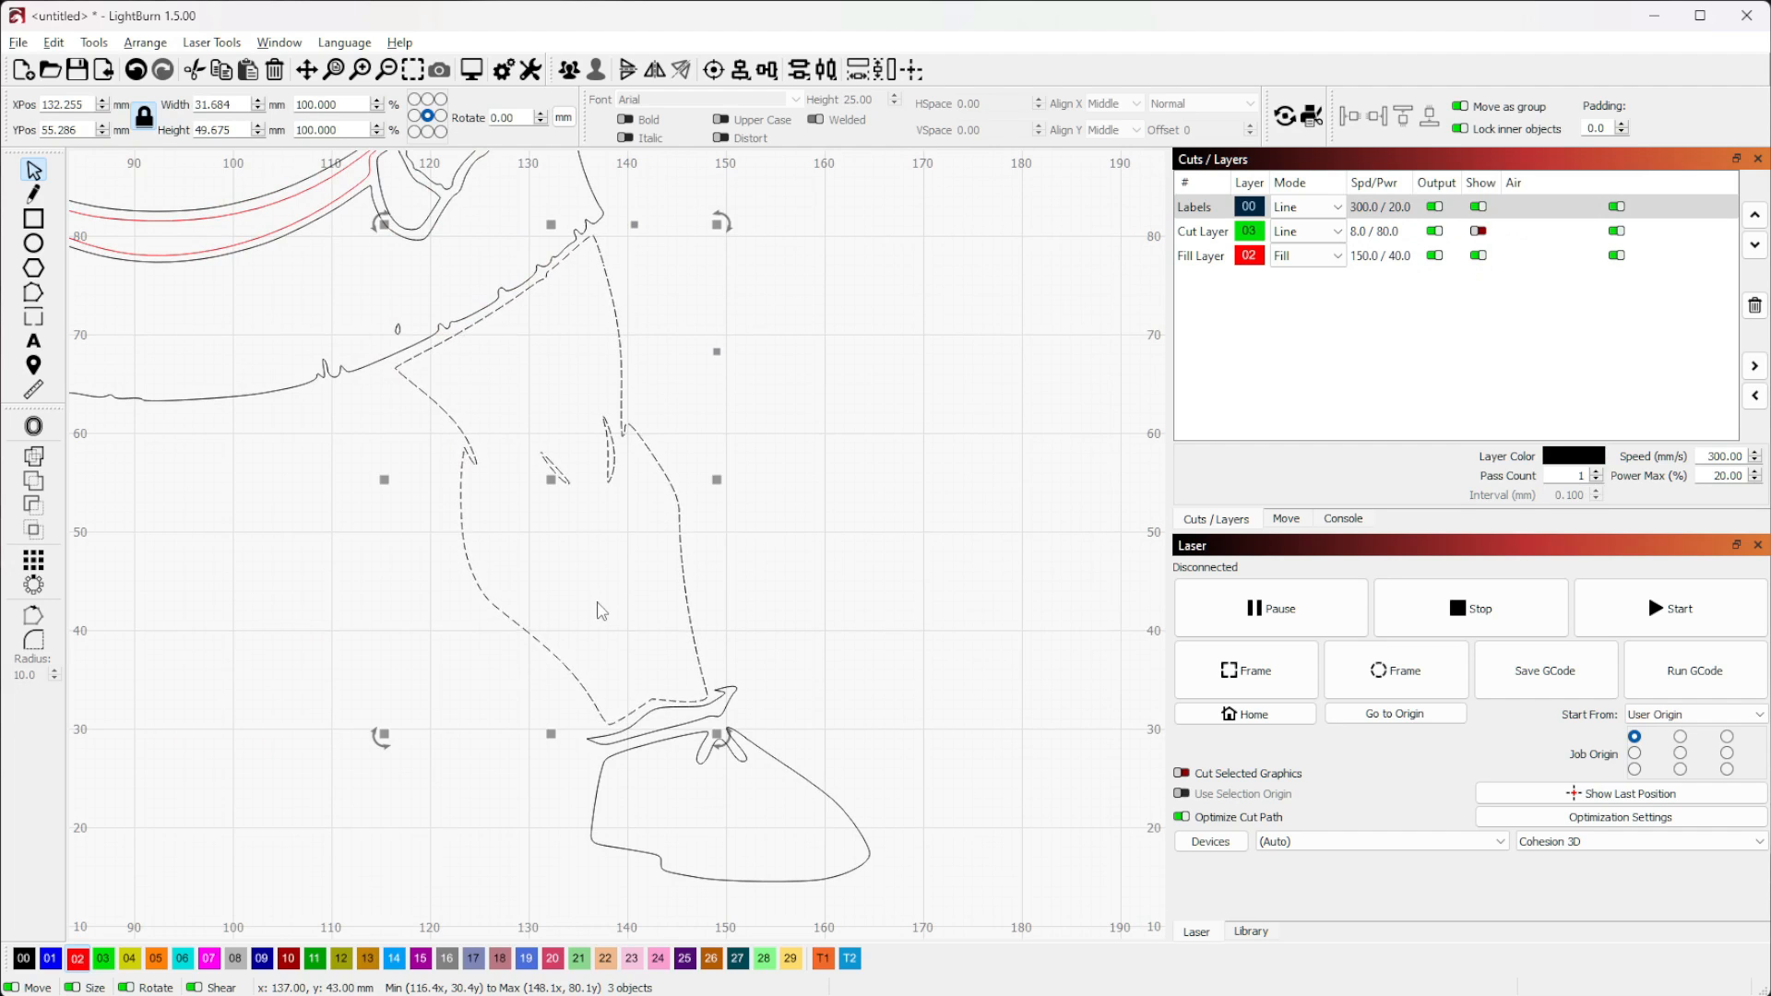
key(ctrl+g)
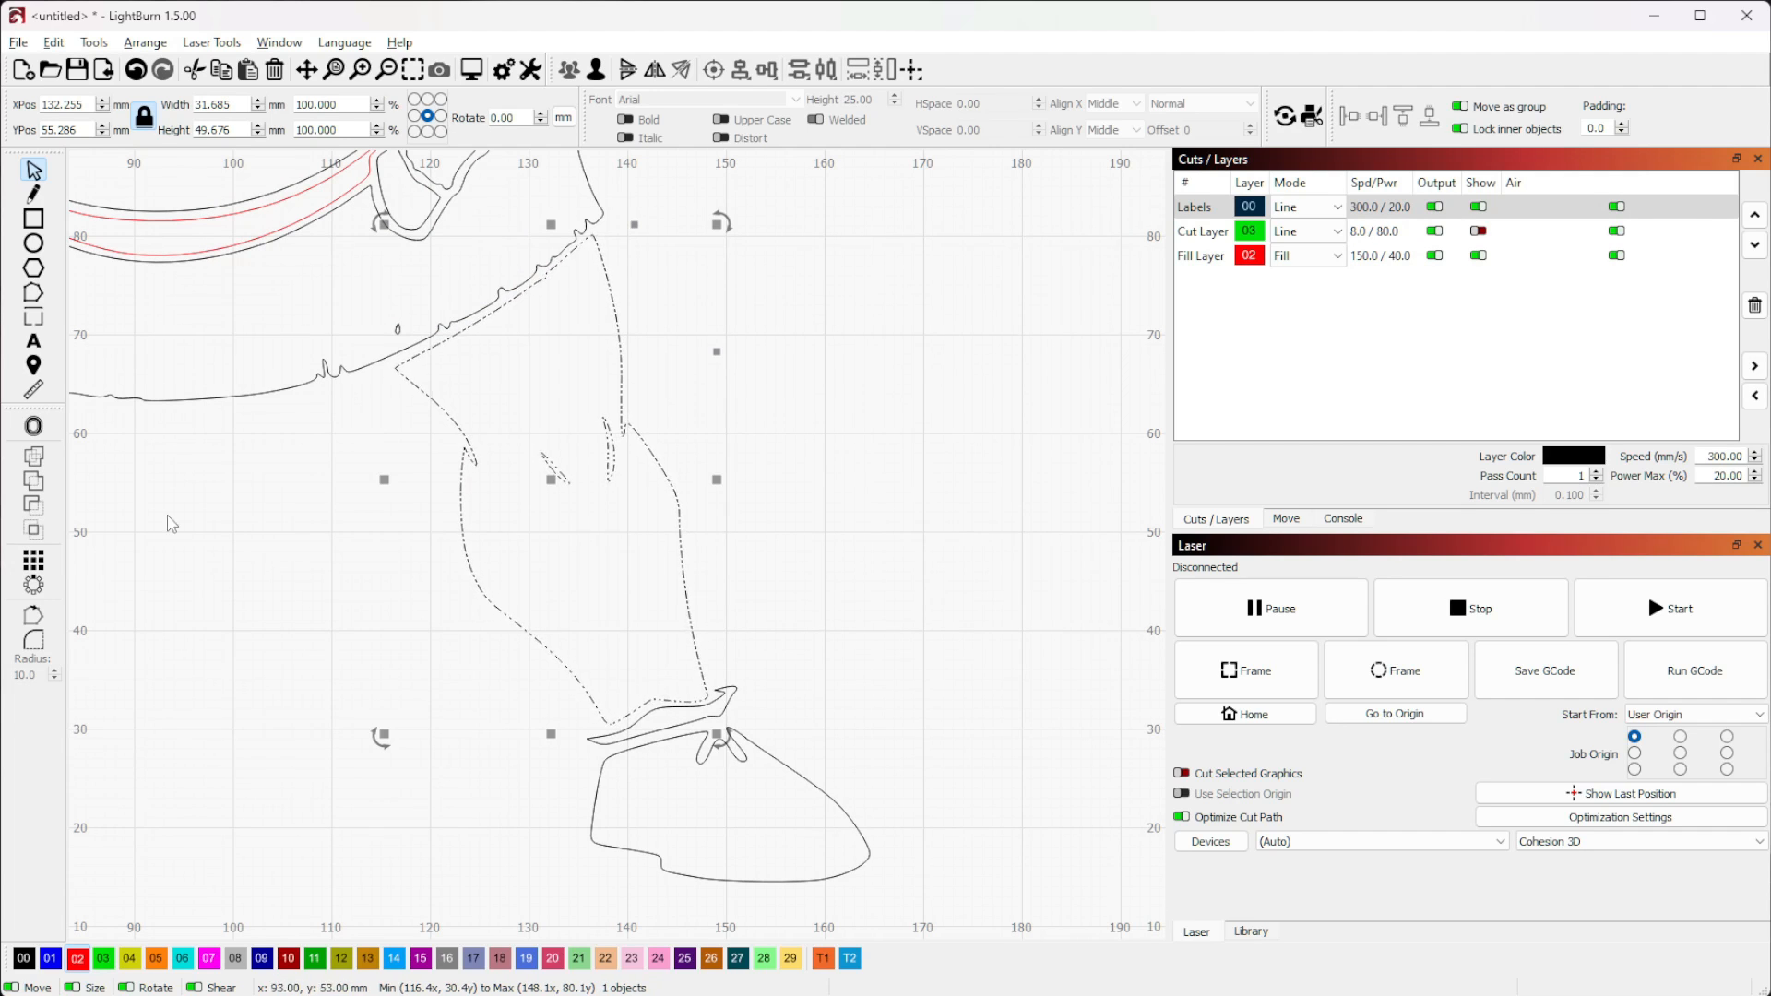
click(78, 966)
click(268, 733)
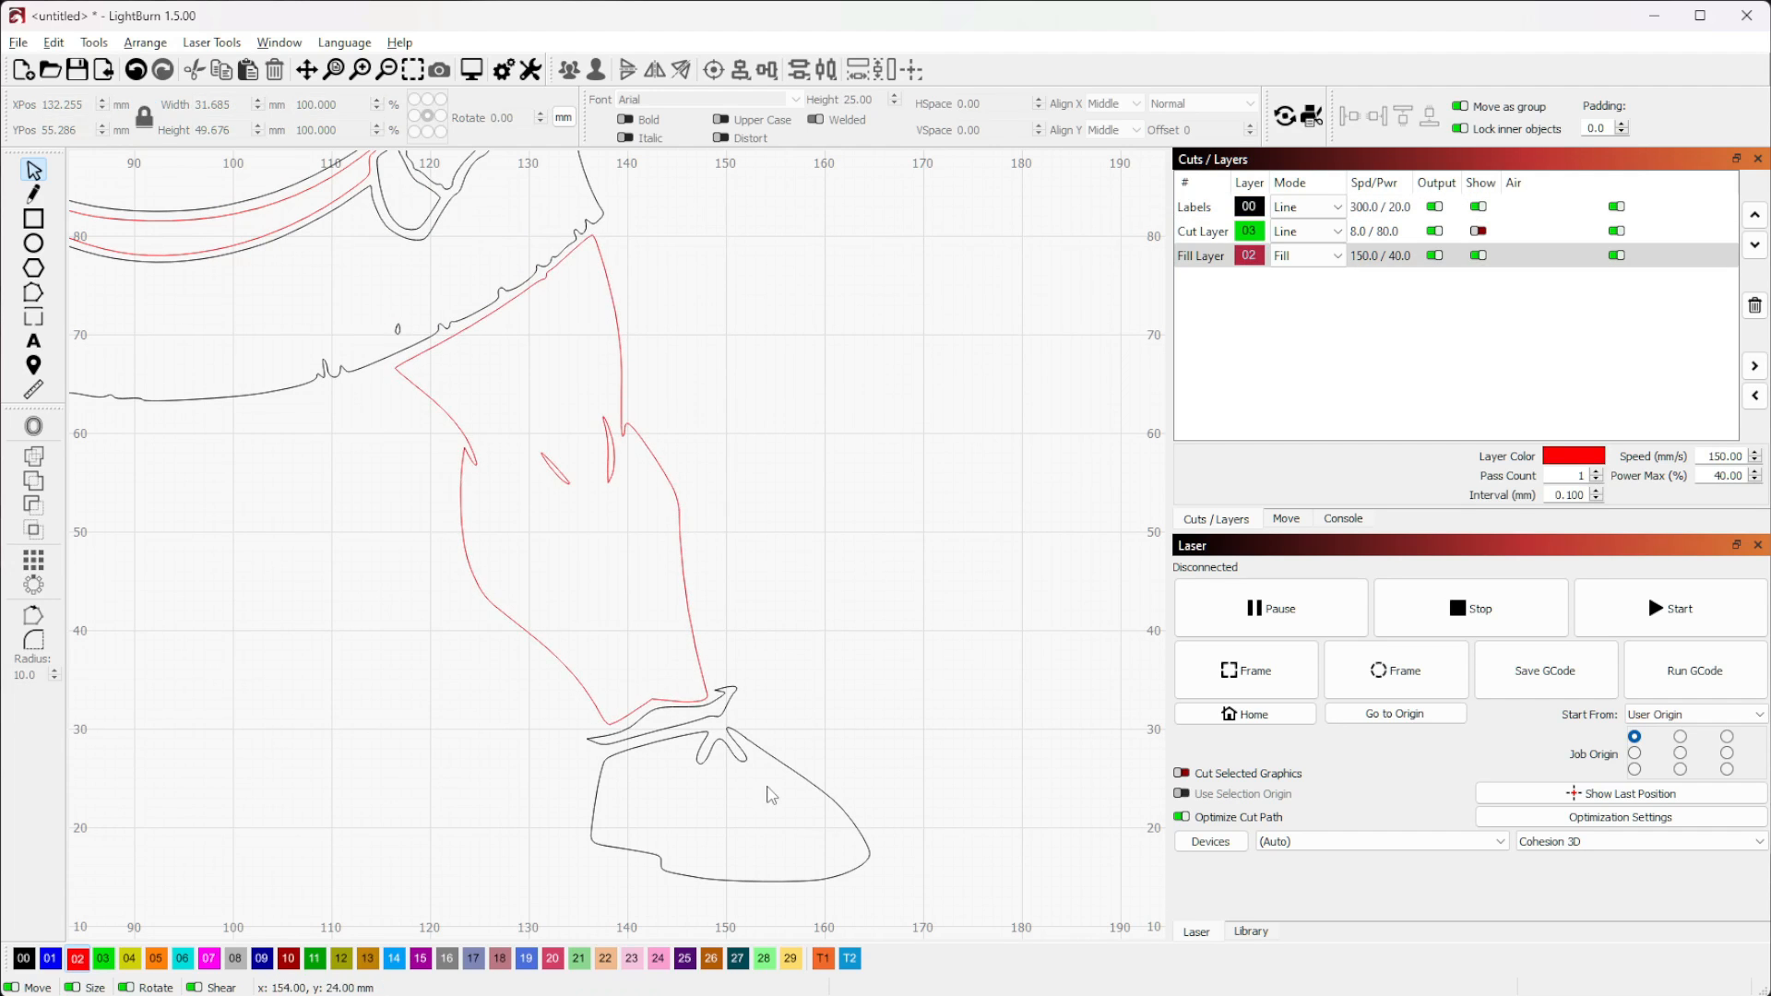
Assign the shoe and ankle cuff of the ogre's leg on the donkey's head side to red layer 02
drag(755, 786, 703, 727)
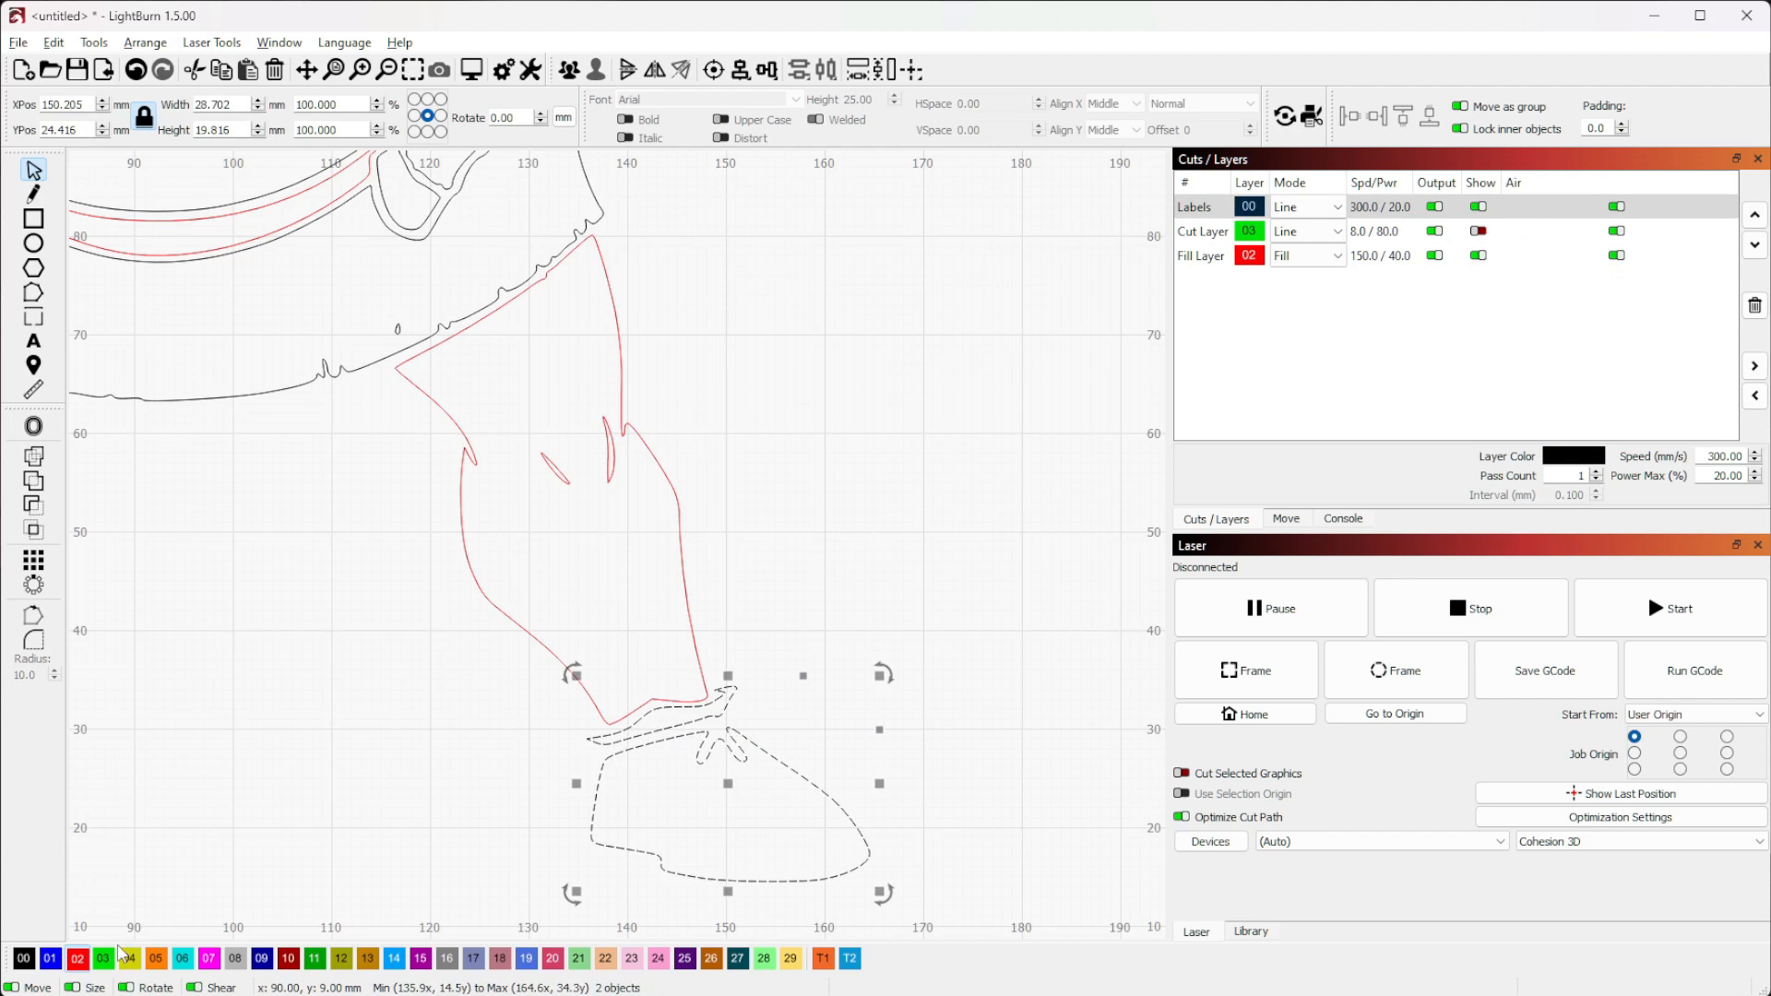
click(78, 958)
click(840, 486)
Preview the laser job and examine the fill on the vest, belt strip, legs and shoes, and the ogre's unfilled face
scroll(839, 486, down, 5)
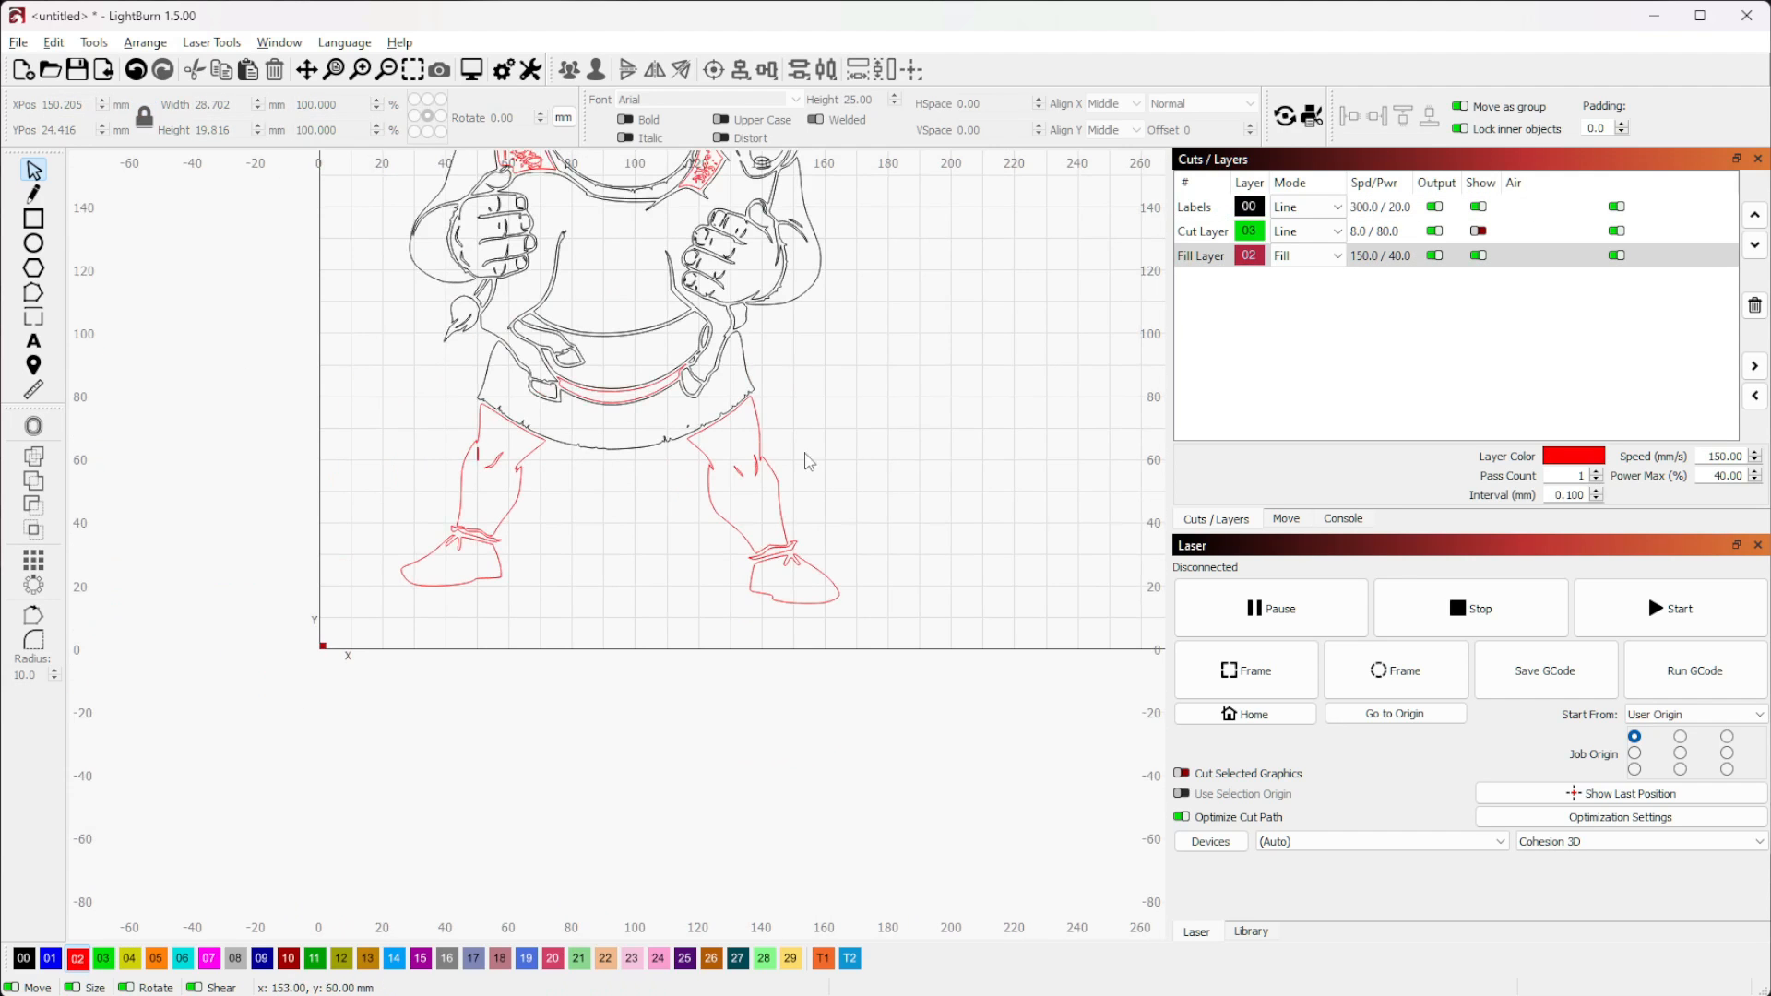
click(472, 74)
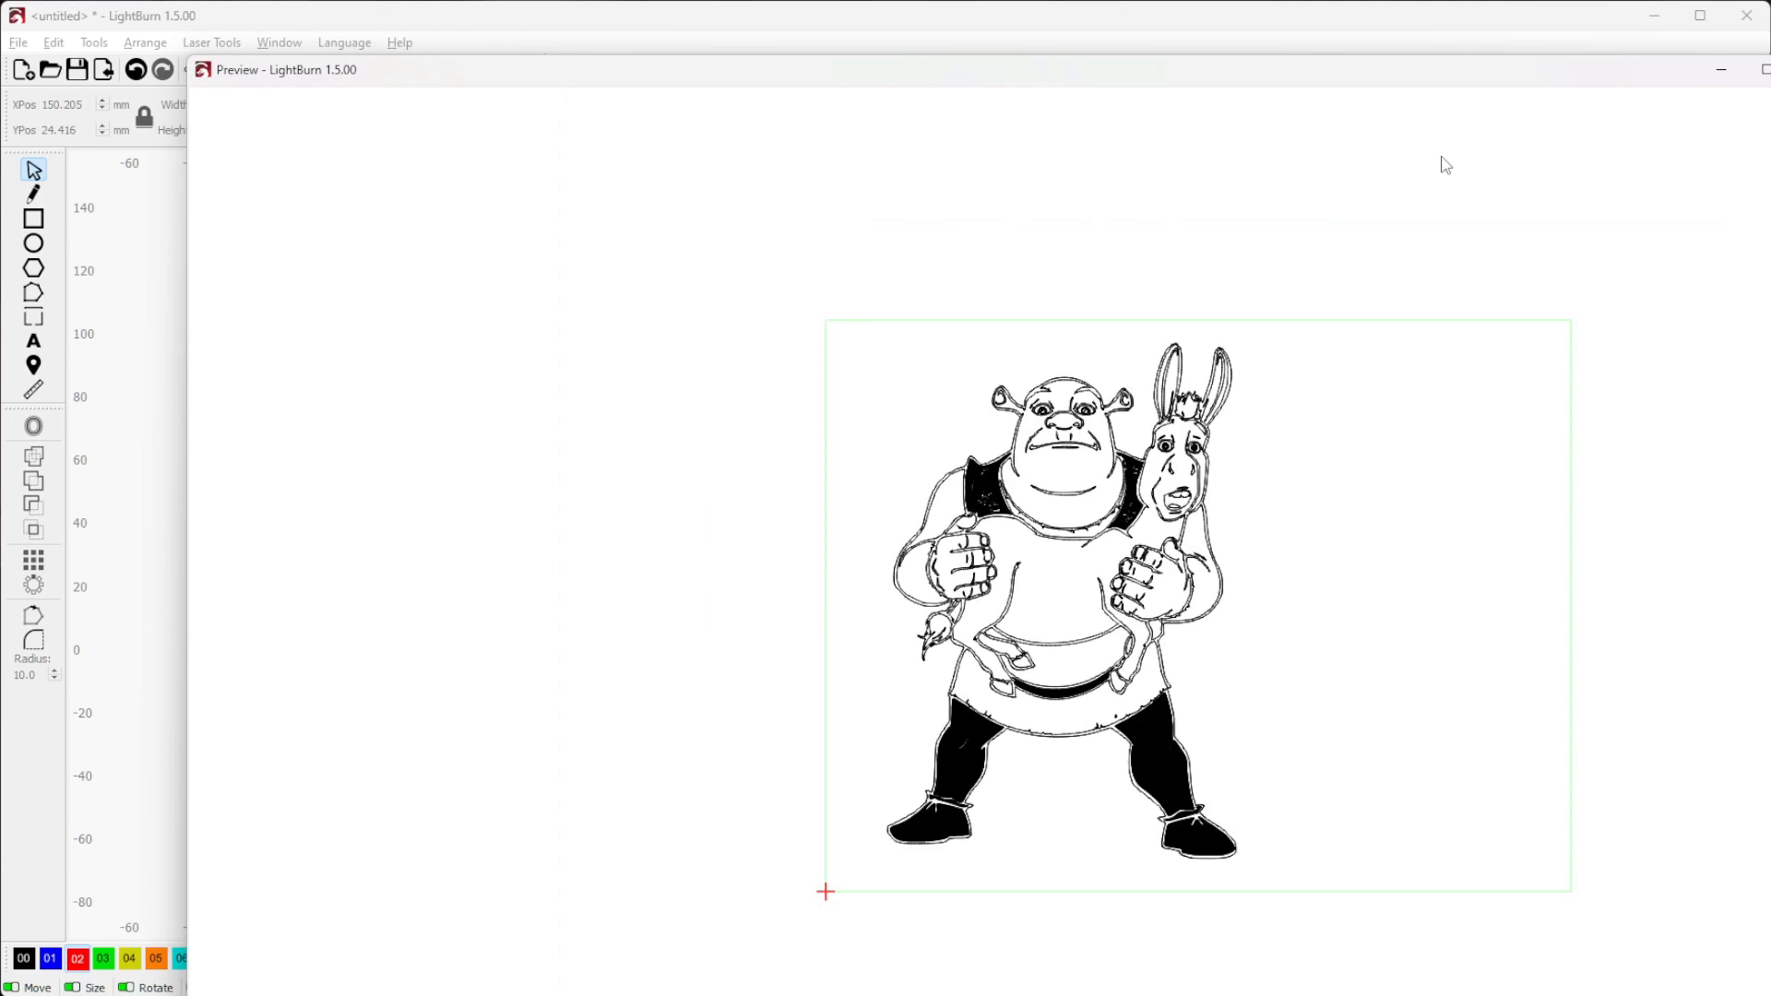
drag(1377, 79, 1235, 47)
scroll(905, 411, up, 3)
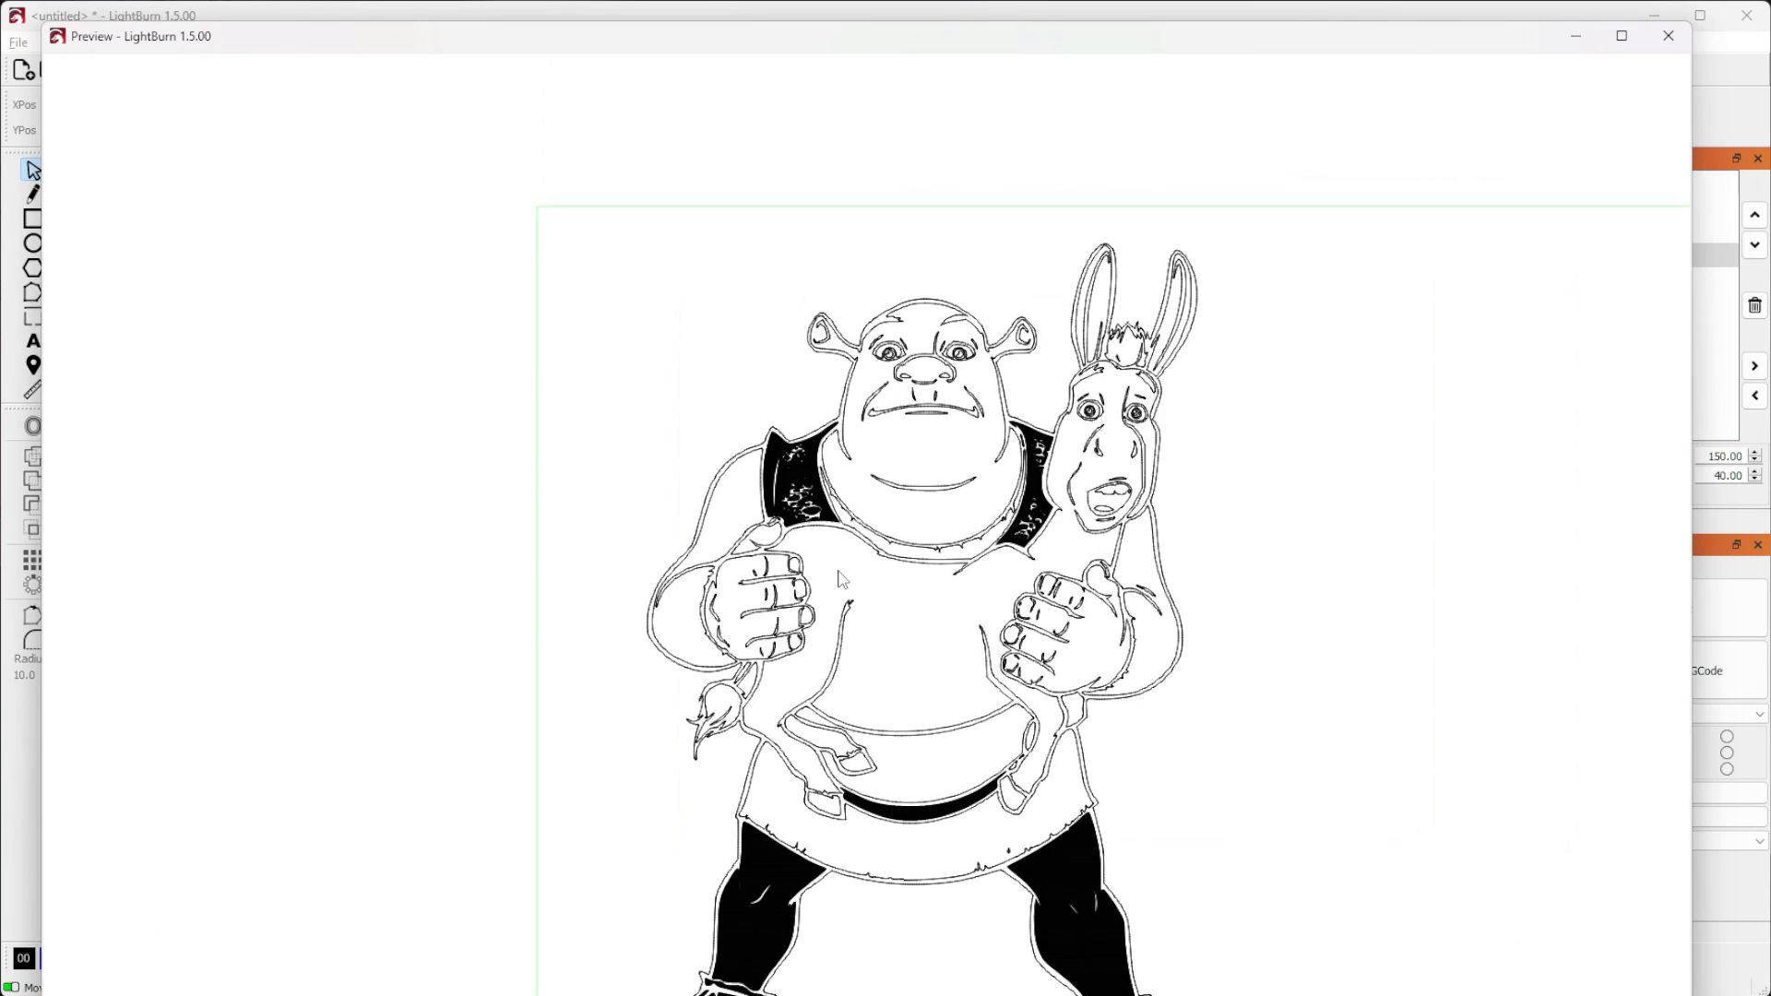
scroll(782, 458, up, 2)
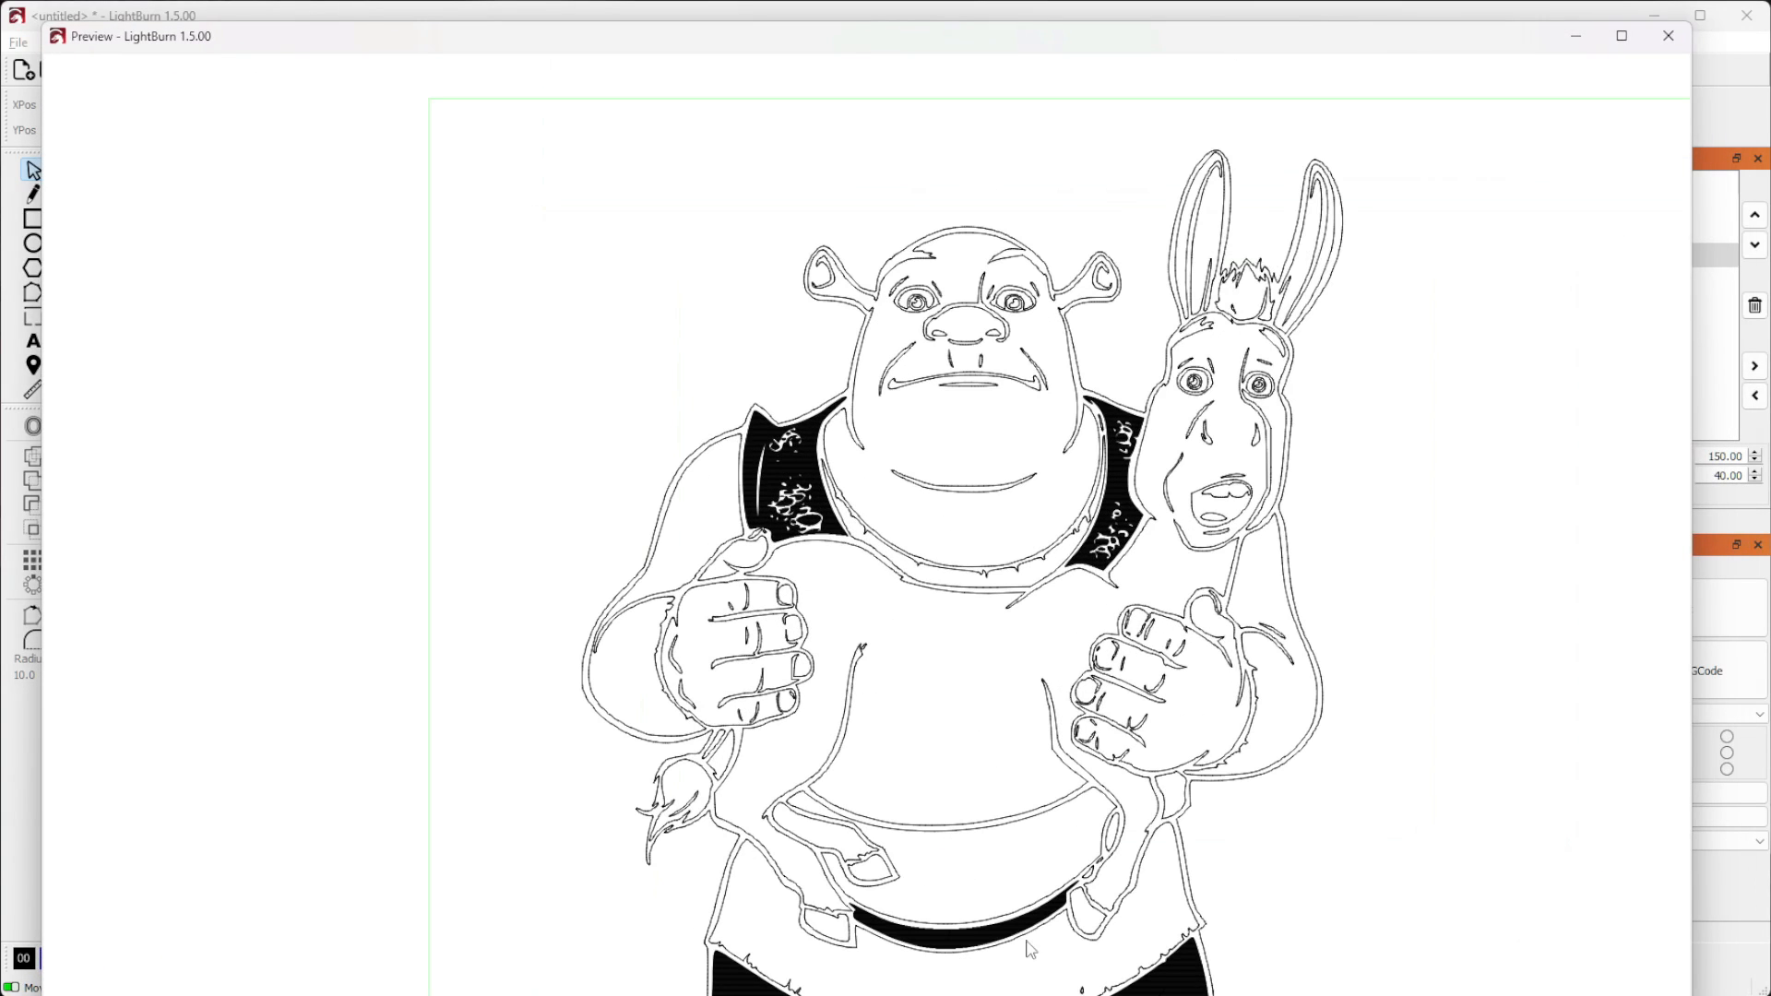
drag(1025, 939, 1173, 311)
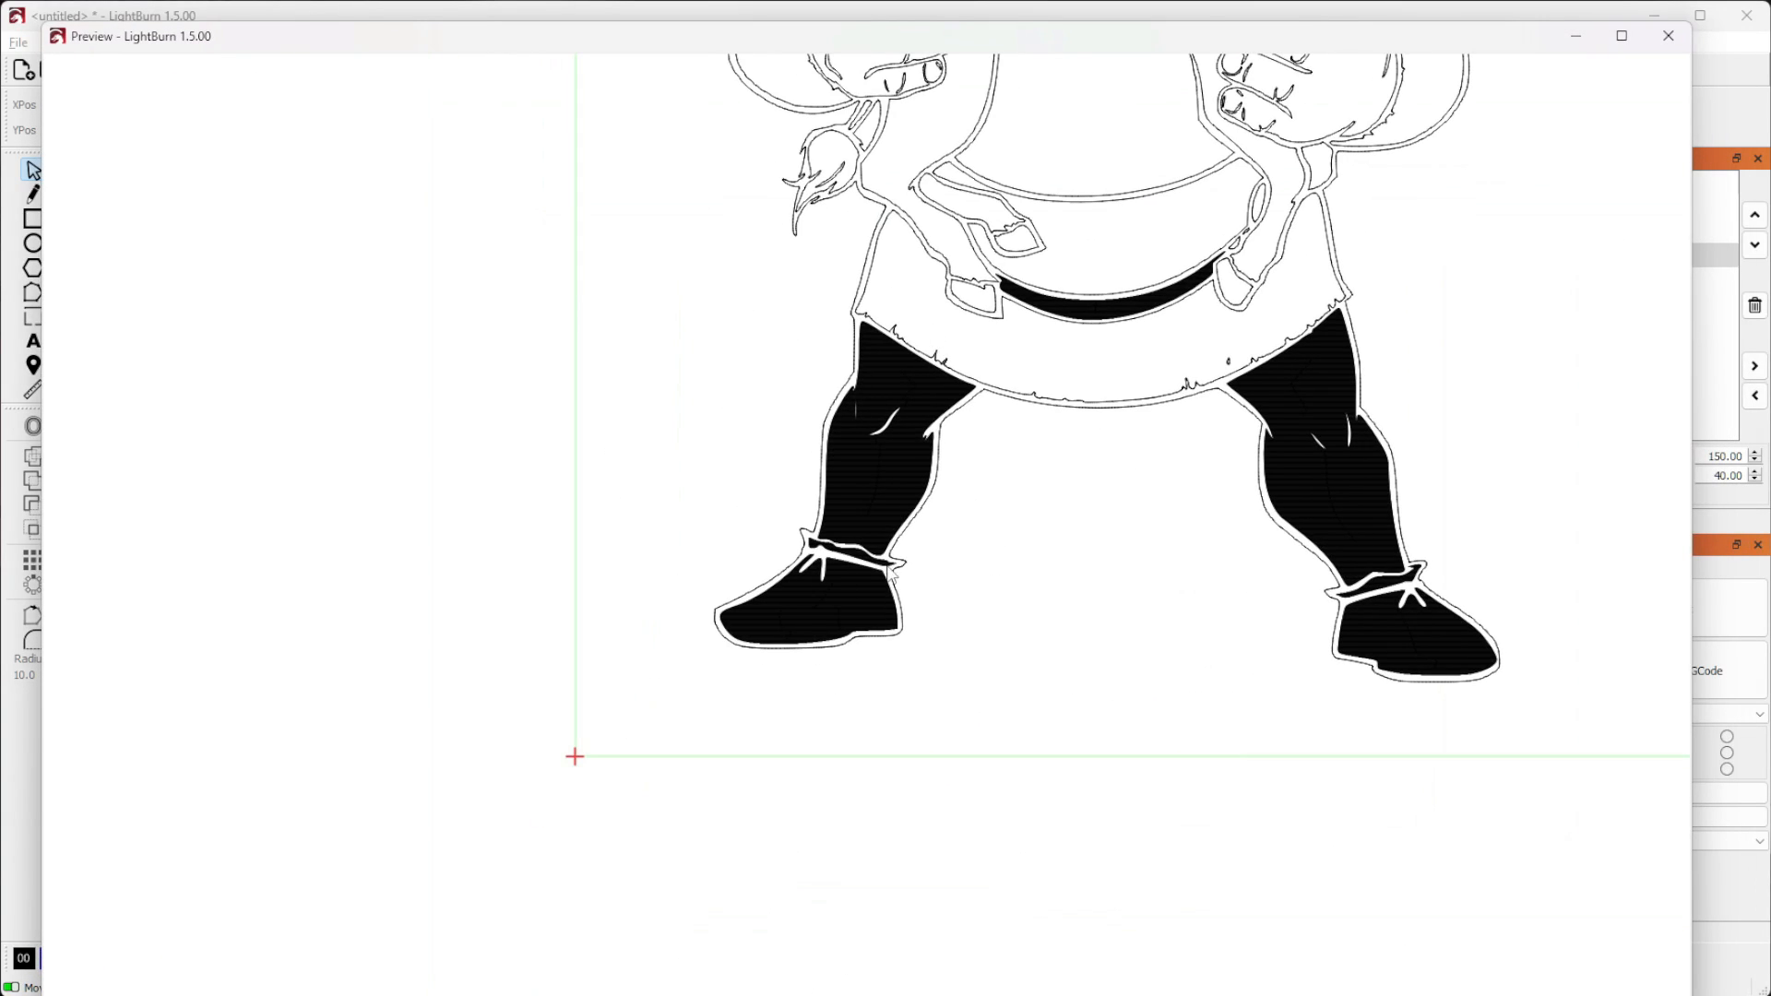
mouse_move(888, 566)
mouse_down()
mouse_move(783, 825)
mouse_move(764, 995)
mouse_up()
scroll(1151, 535, up, 5)
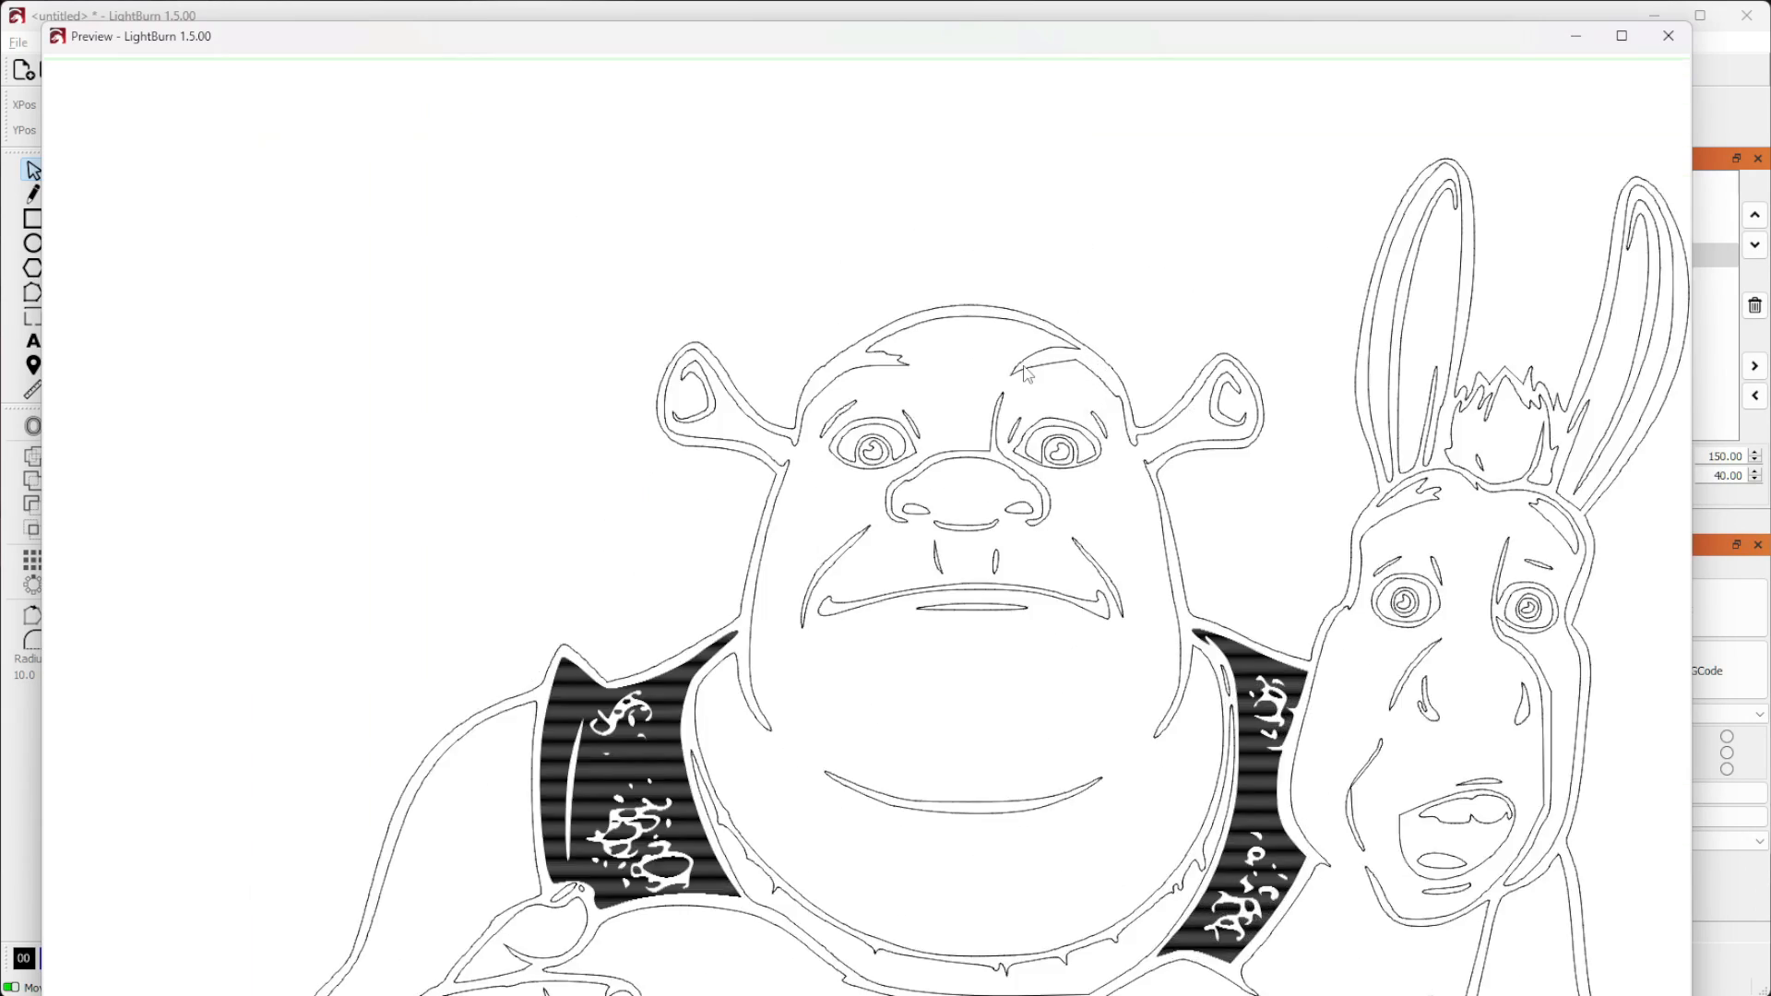
scroll(787, 454, down, 2)
scroll(858, 548, up, 2)
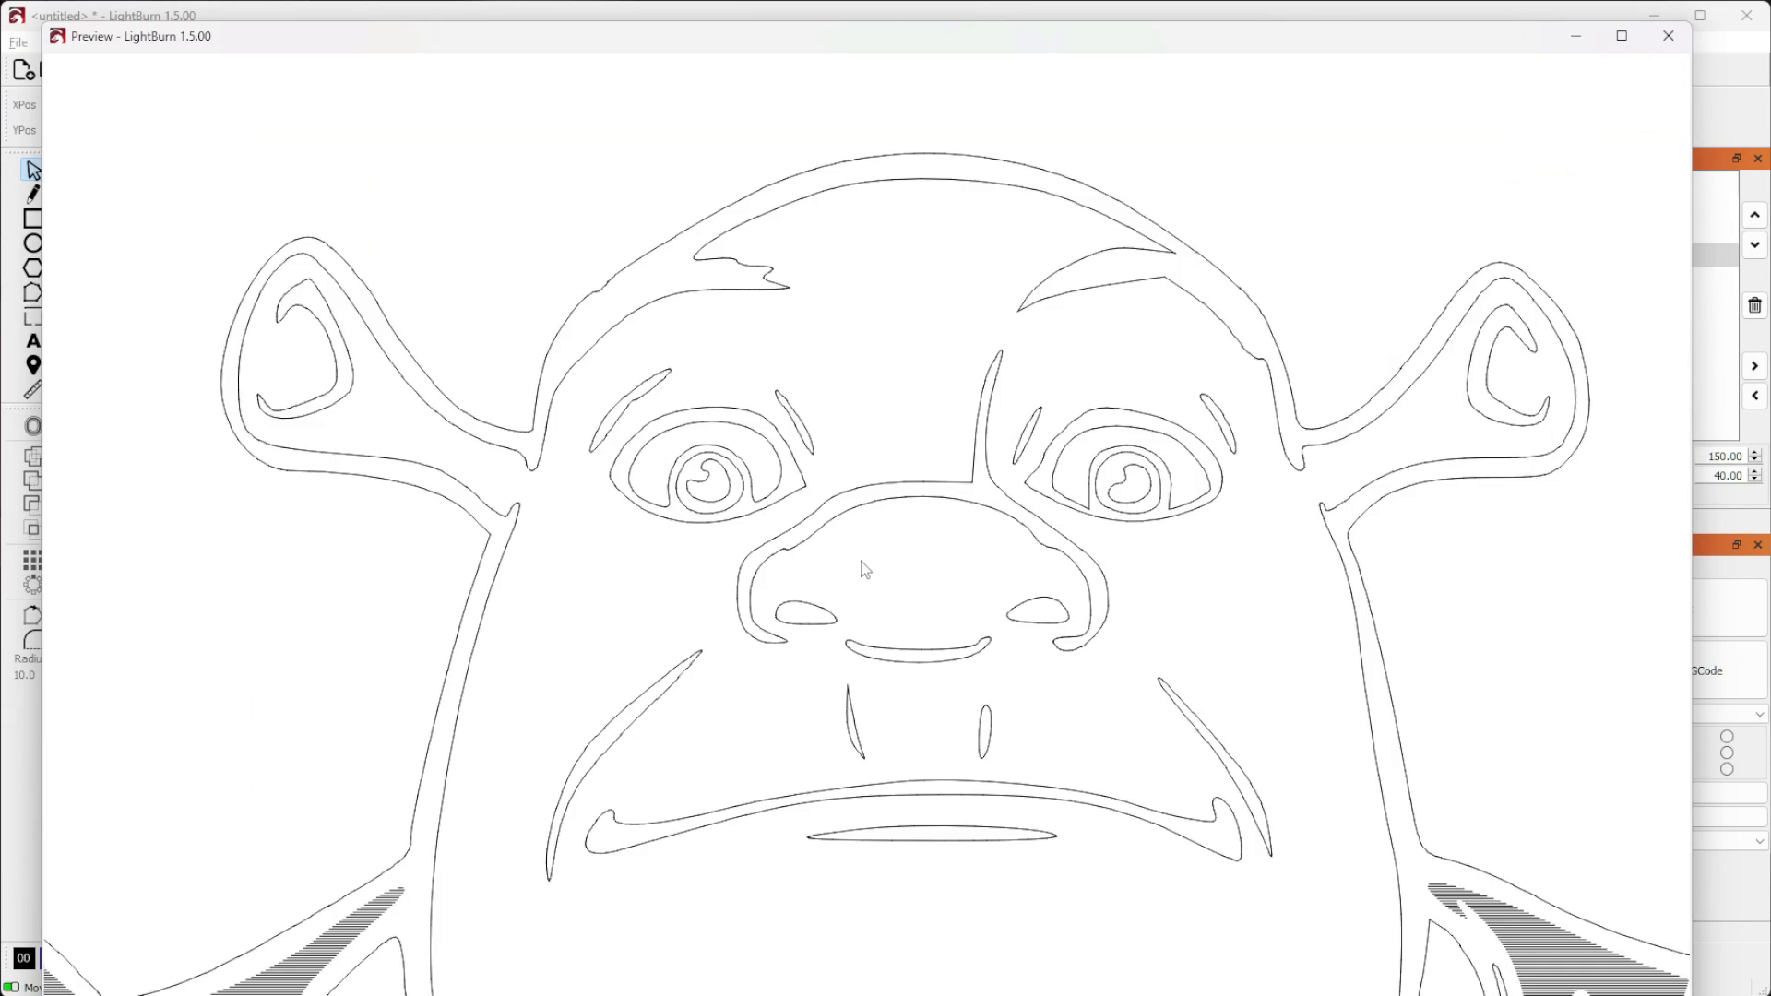
scroll(865, 570, down, 2)
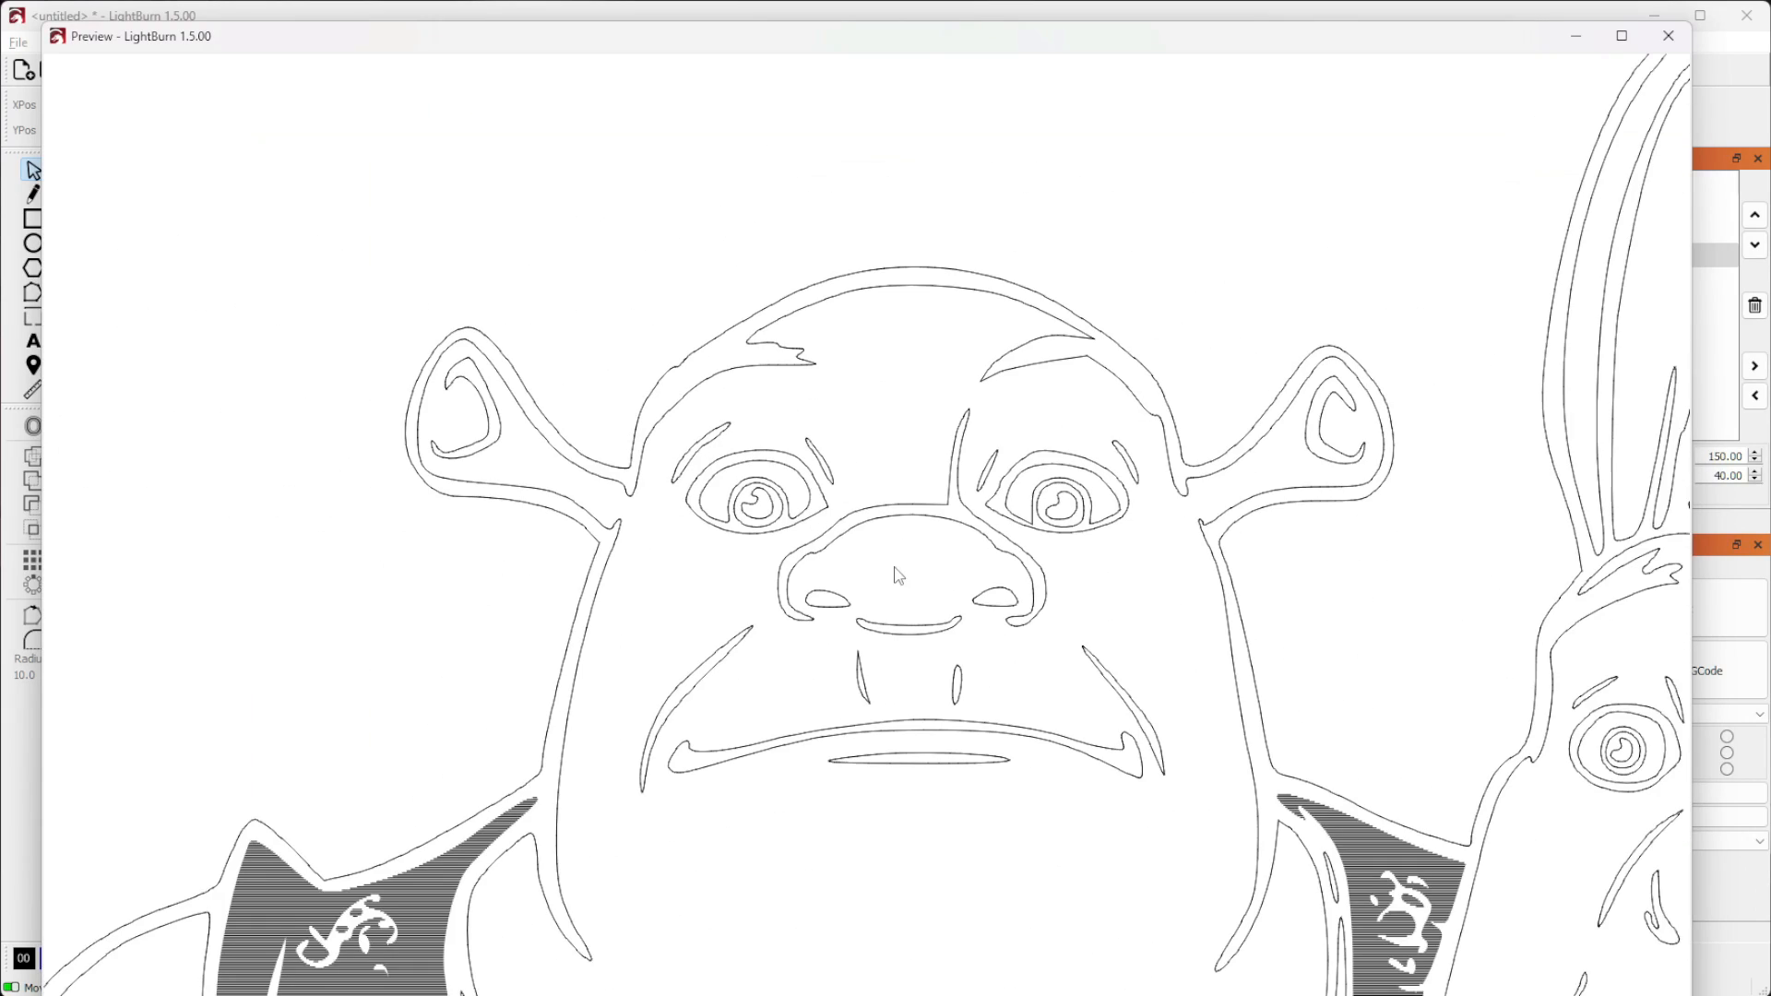
click(1668, 36)
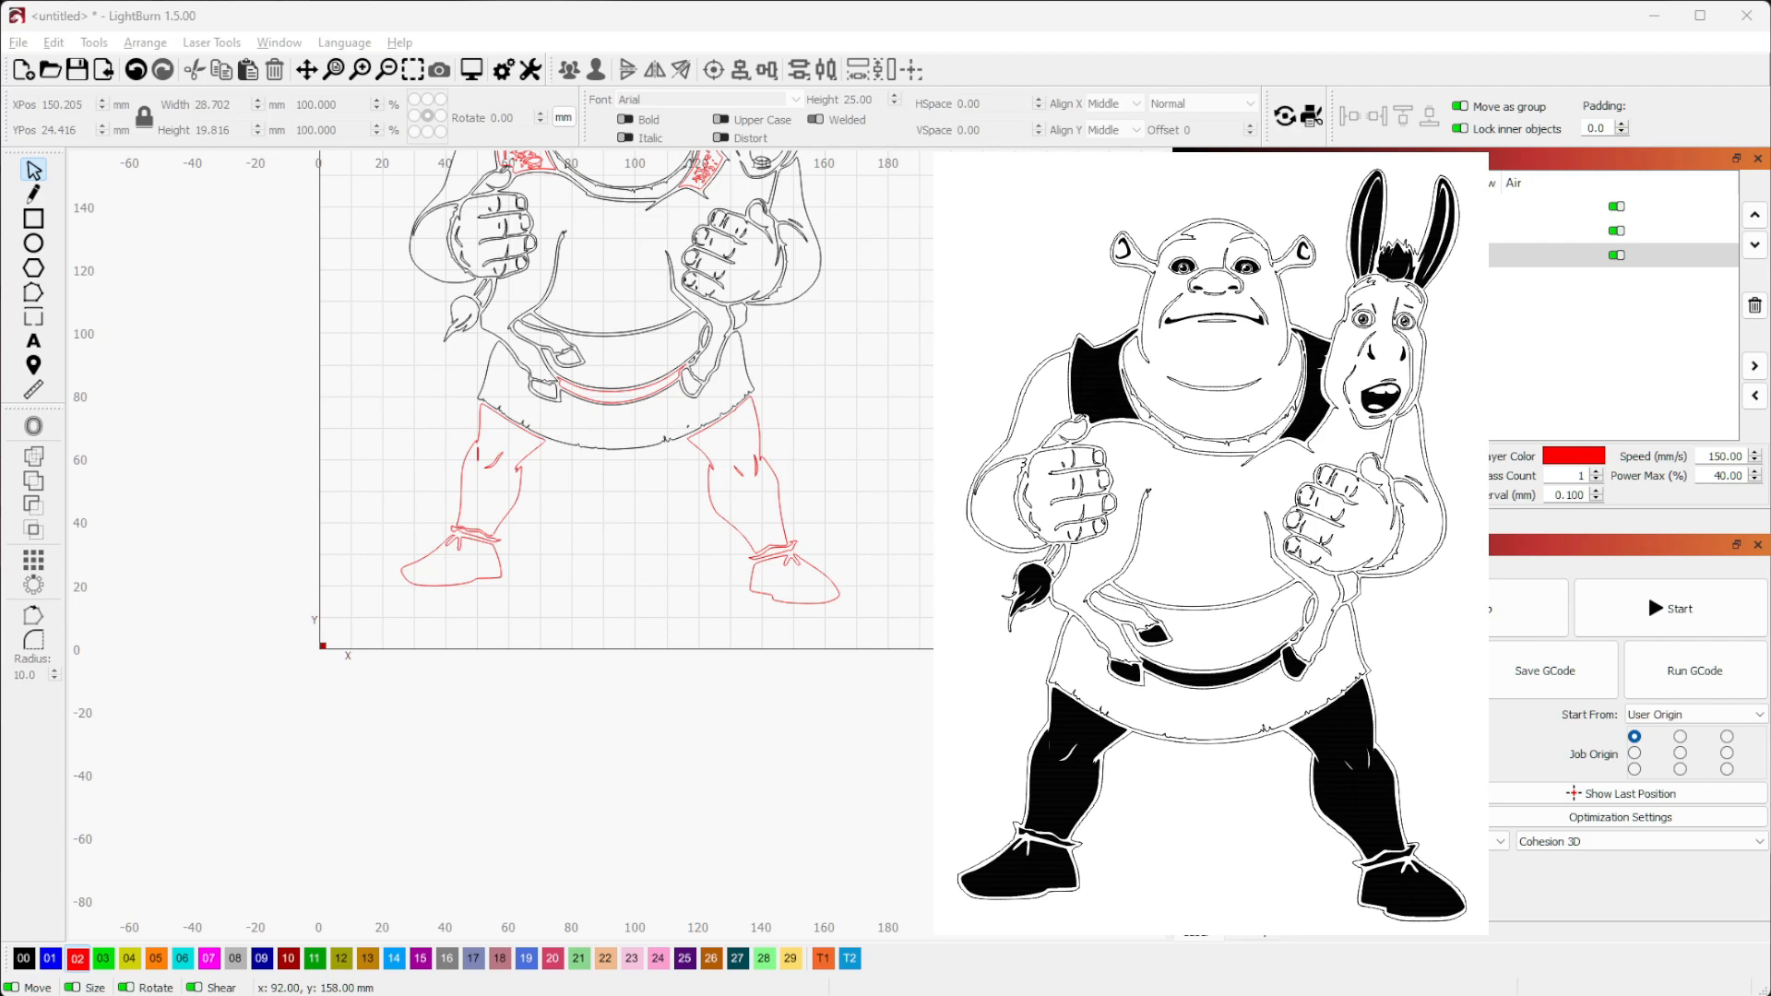
Assign the pupil, inner eye shape and two side creases of the ogre's eye farther from the donkey to red layer 02 and preview the fill
drag(653, 371, 767, 837)
scroll(710, 485, up, 3)
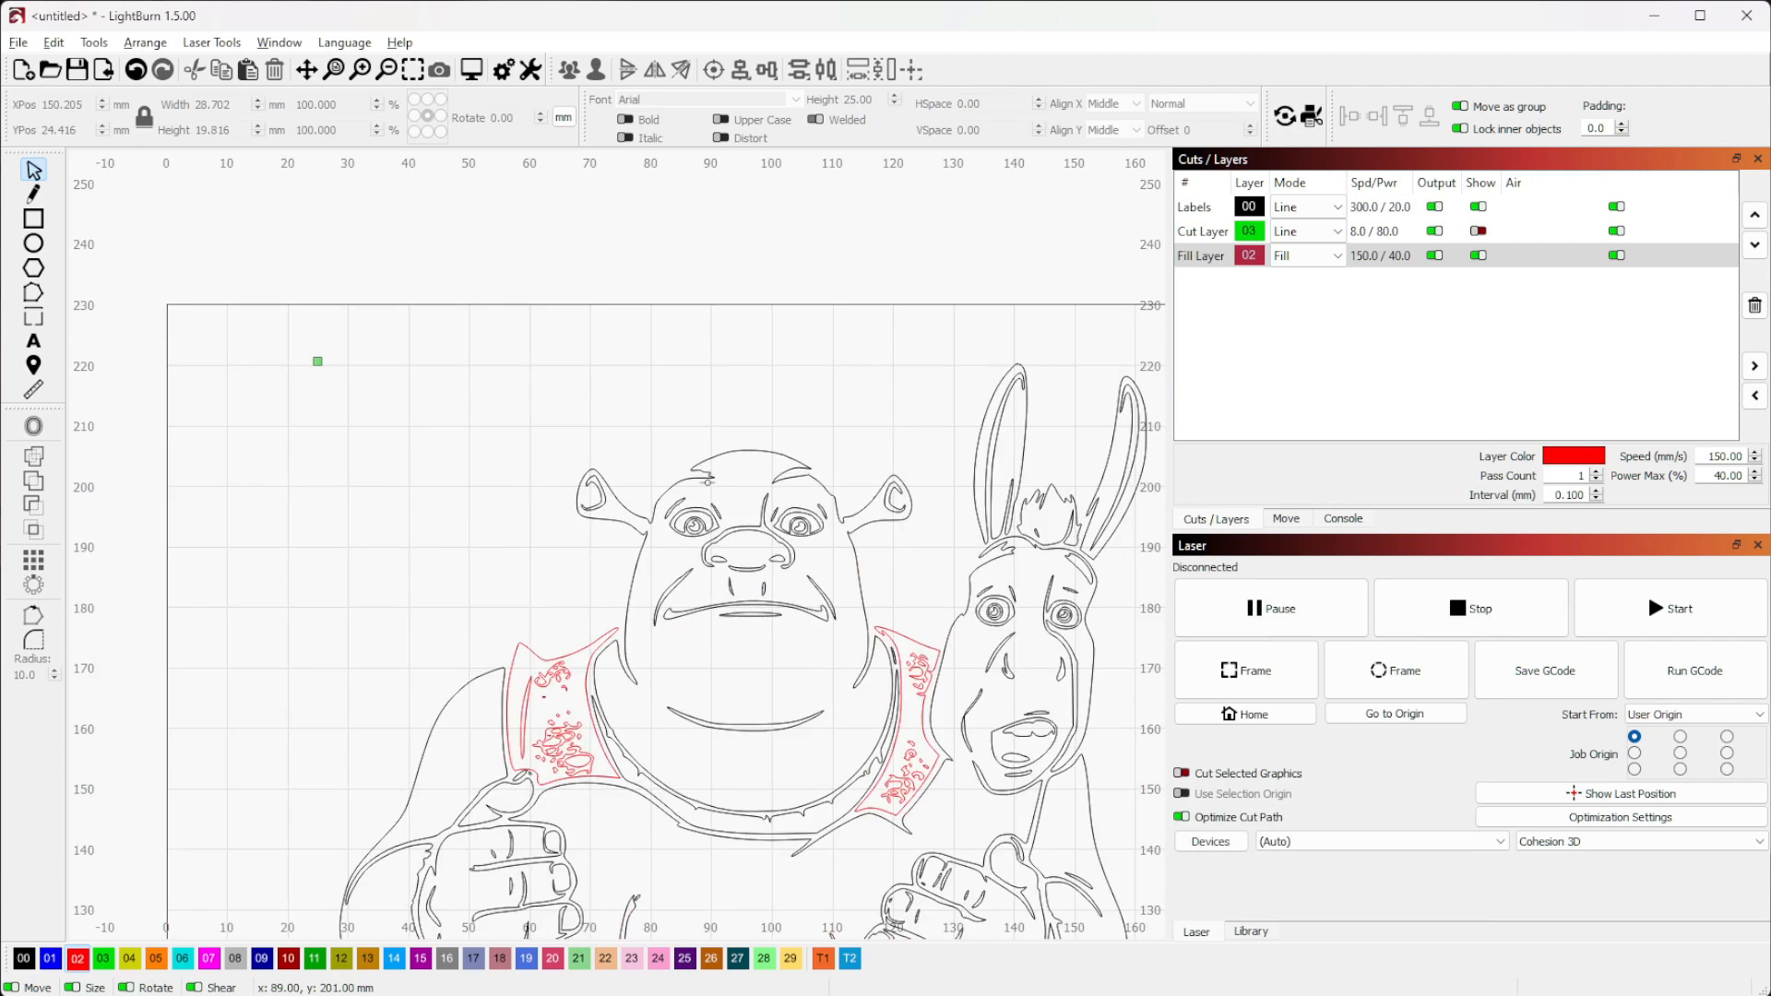
scroll(707, 500, up, 10)
click(667, 533)
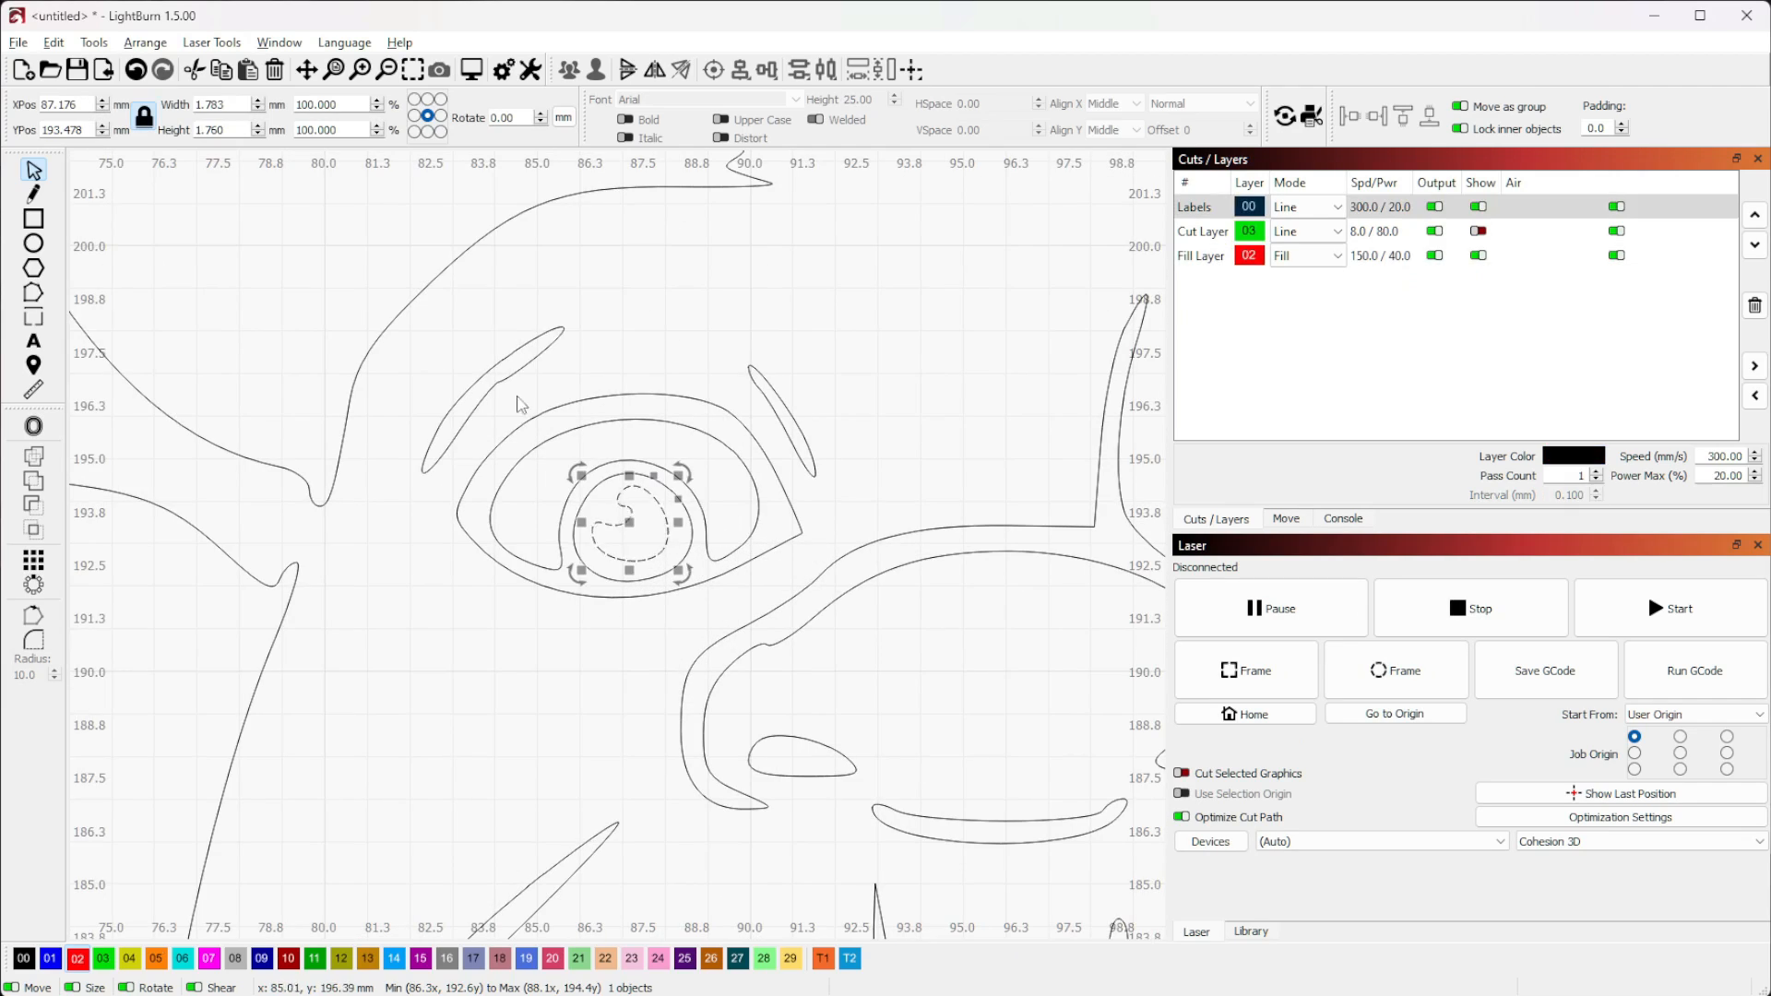
shift+click(521, 404)
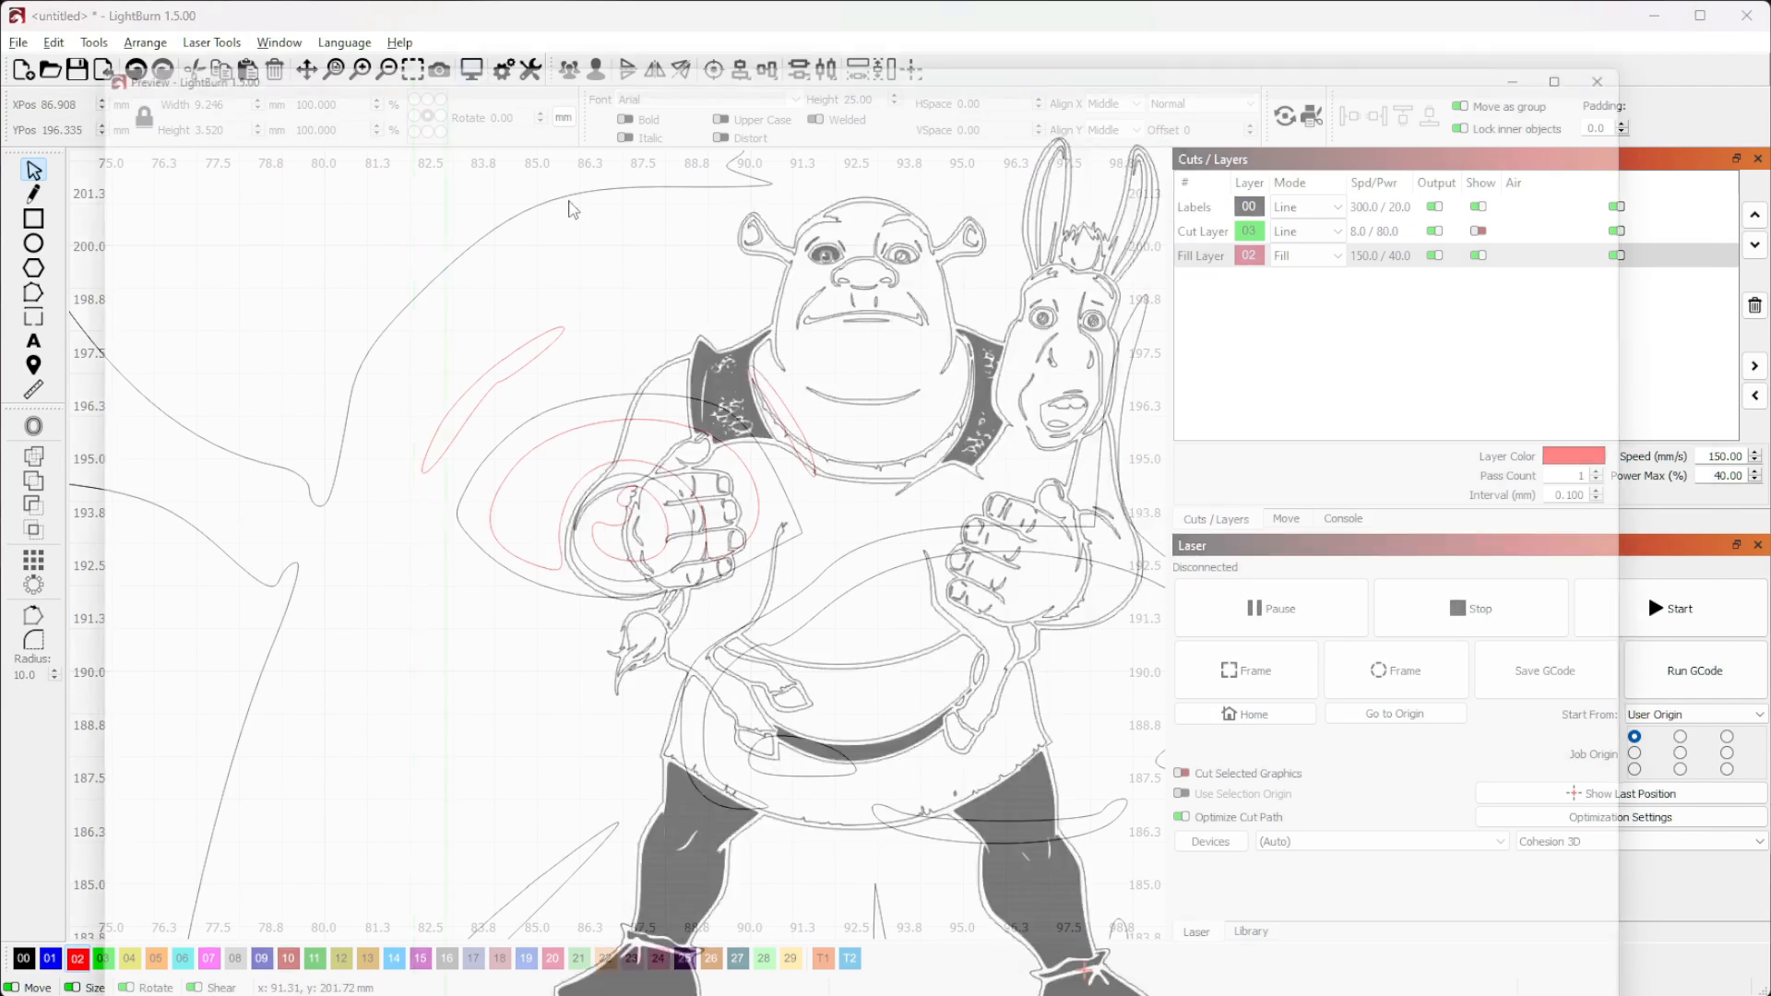
scroll(833, 166, up, 9)
click(1666, 37)
Assign the ogre's other pupil, inner eye shape and side creases, plus both nostrils and the curve between them, to red layer 02
scroll(738, 553, down, 1)
click(730, 602)
shift+click(647, 590)
shift+click(604, 513)
shift+click(919, 530)
click(1249, 255)
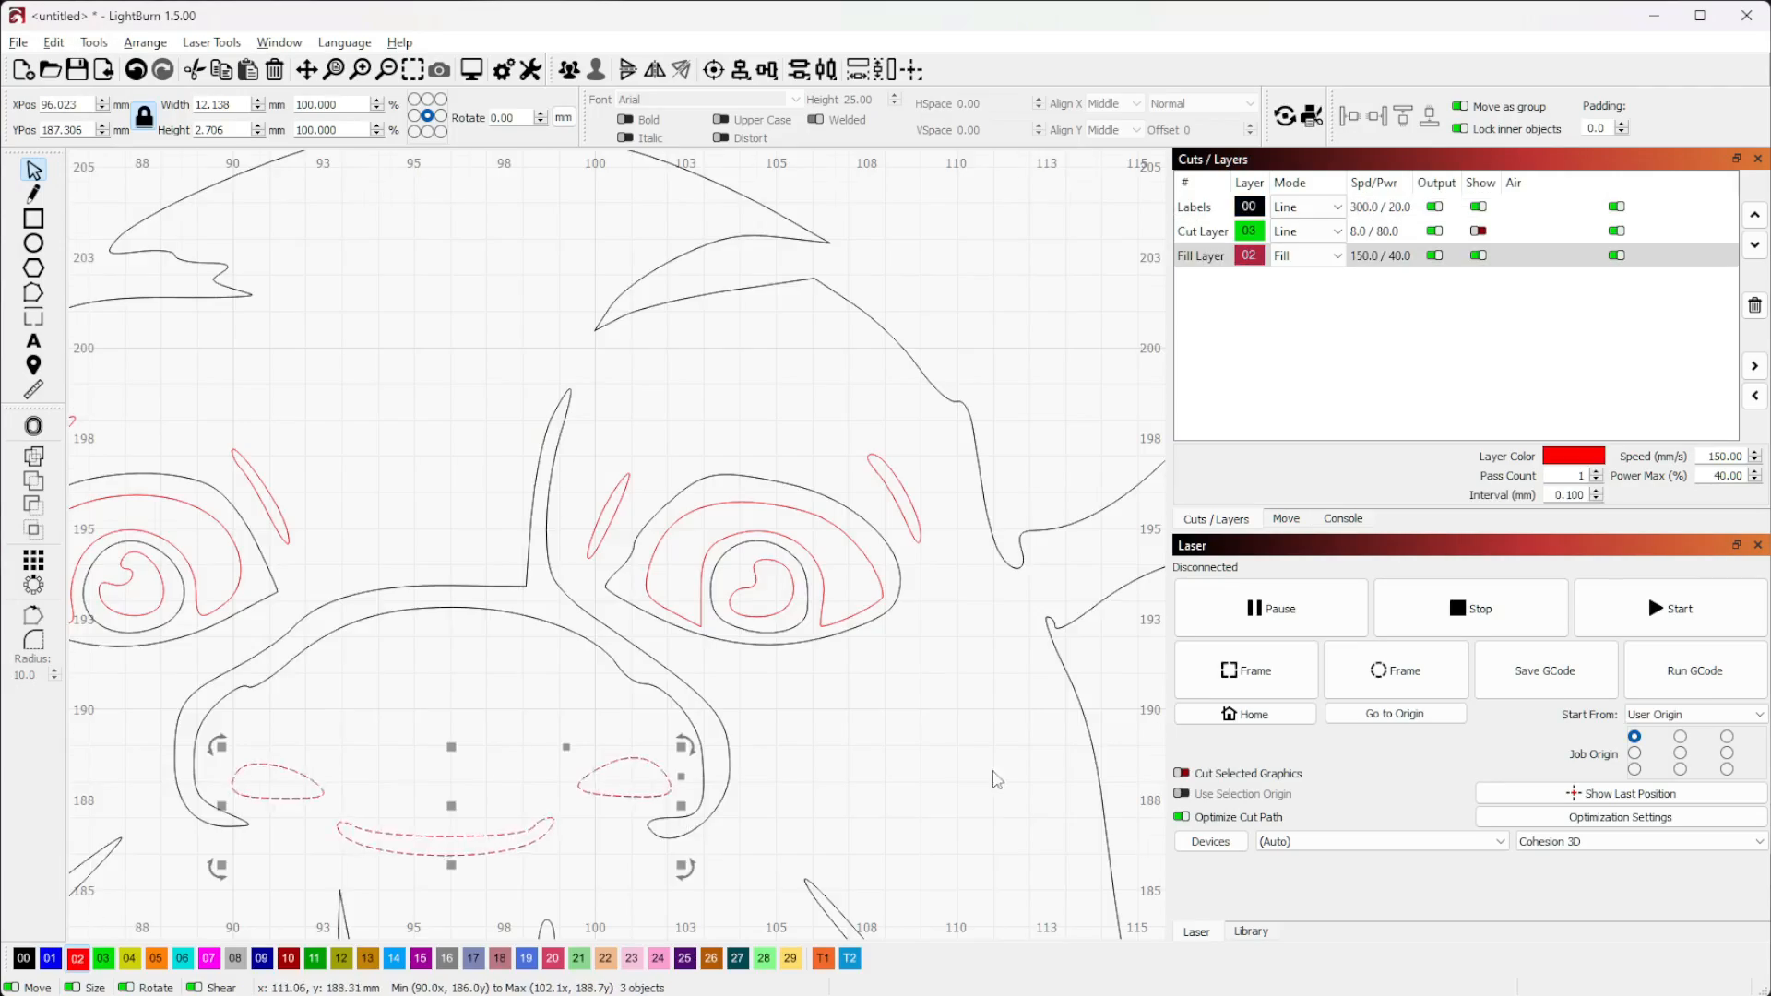
Assign the ogre's mouth line and inner ear shape to red layer 02
scroll(997, 780, down, 1)
drag(996, 781, 981, 488)
click(513, 609)
shift+click(587, 671)
shift+click(214, 639)
click(588, 671)
click(77, 960)
drag(953, 557, 1270, 627)
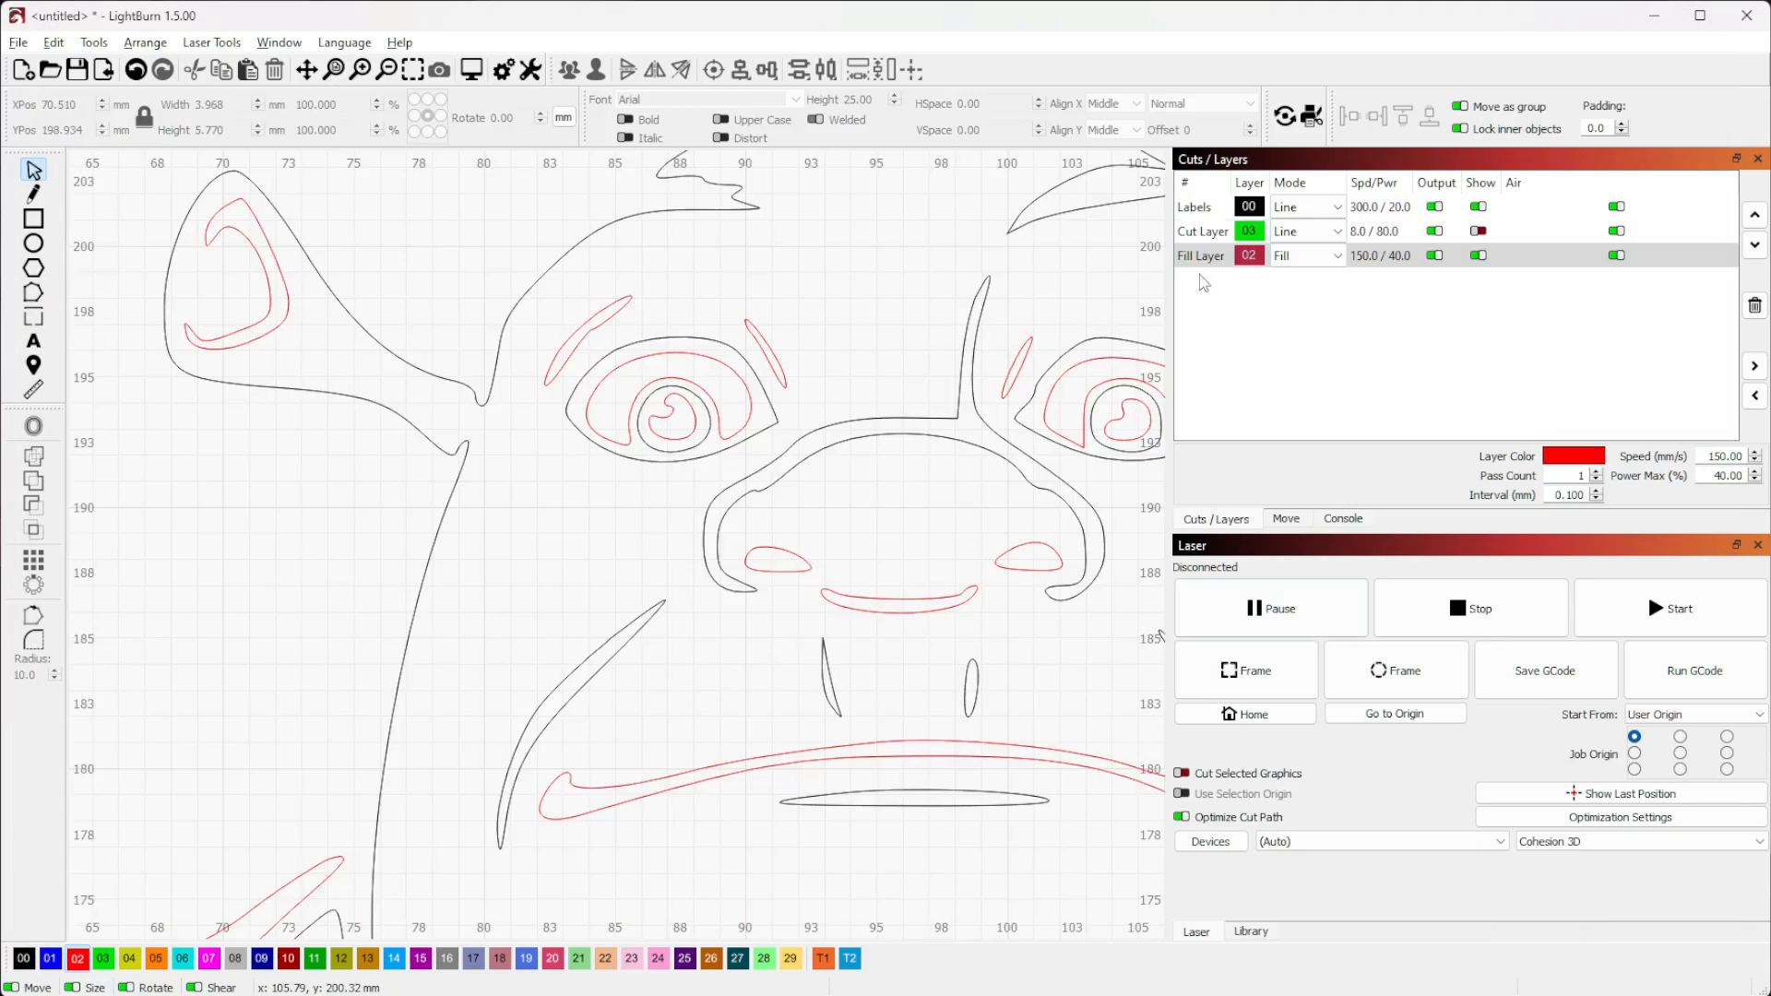
Hide the fill layer and assign the donkey's tail tuft to red layer 02
click(1478, 256)
scroll(932, 572, down, 3)
drag(960, 589, 1006, 175)
drag(893, 843, 893, 323)
click(351, 429)
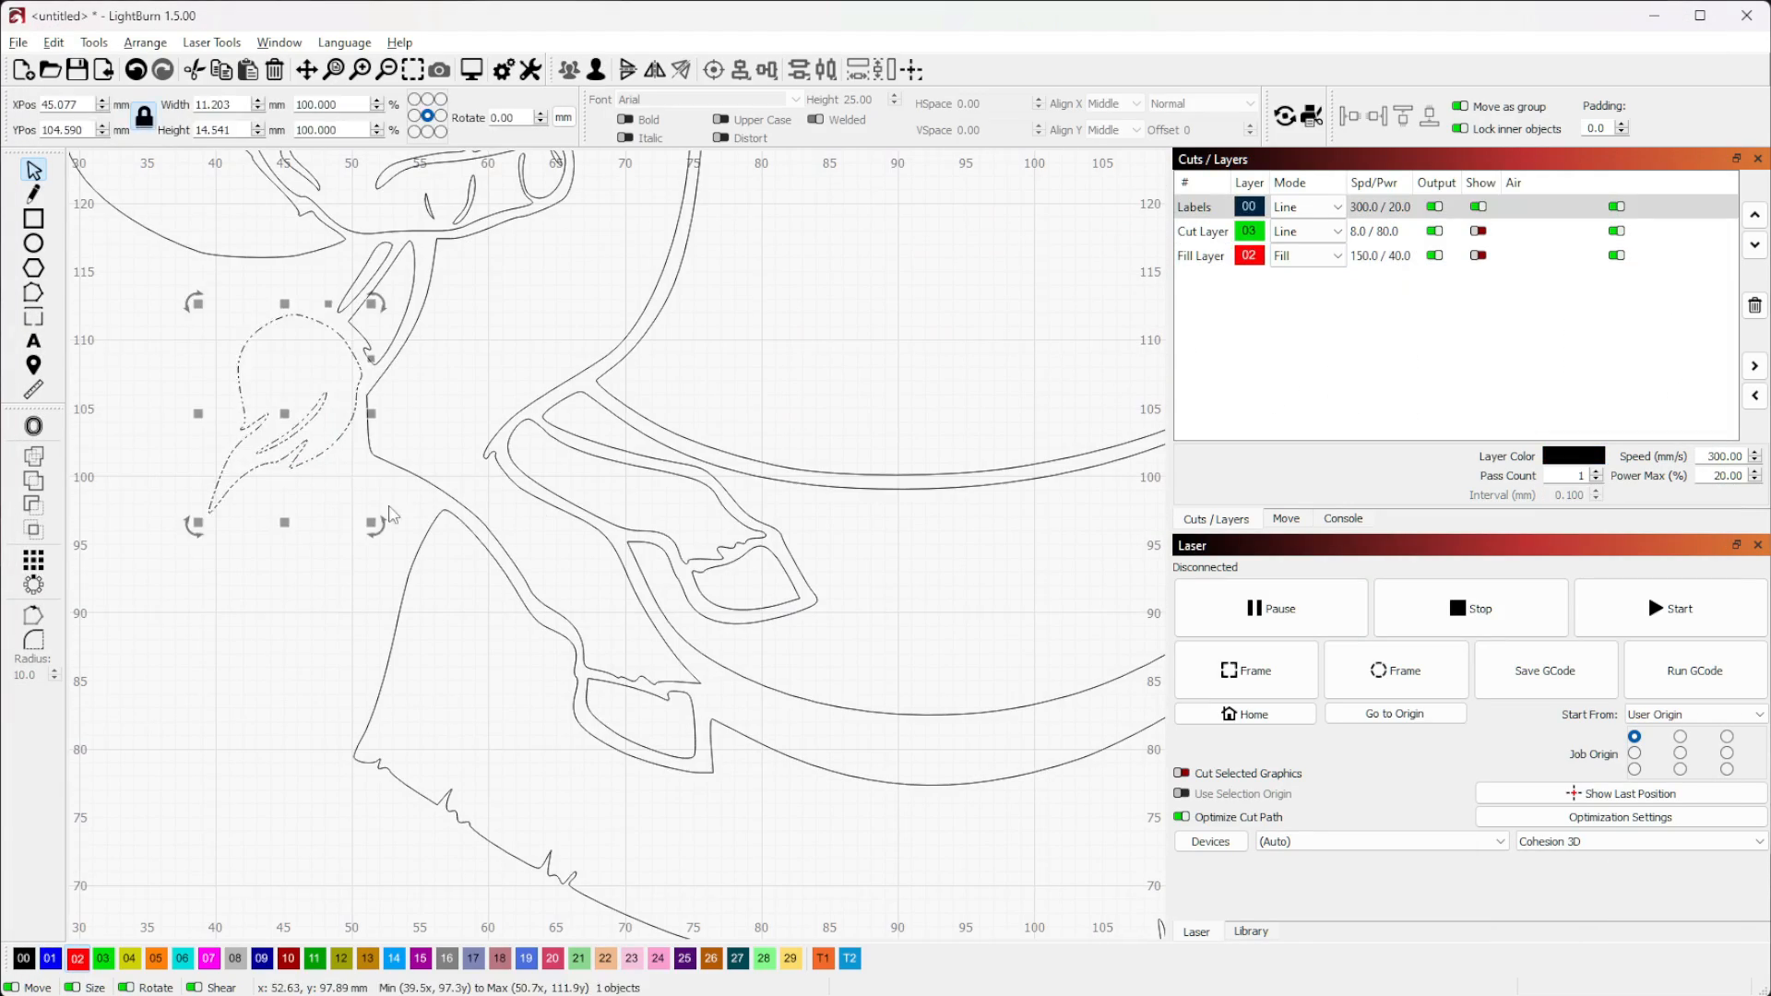
click(77, 960)
Assign the dark shapes of the donkey's two hooves near the tail and its hoof across the belly to red layer 02
click(694, 725)
shift+click(752, 609)
click(77, 960)
drag(912, 585, 317, 621)
click(680, 718)
click(78, 960)
Assign both of the donkey's ears and the hair tuft between them to red layer 02
scroll(929, 605, down, 2)
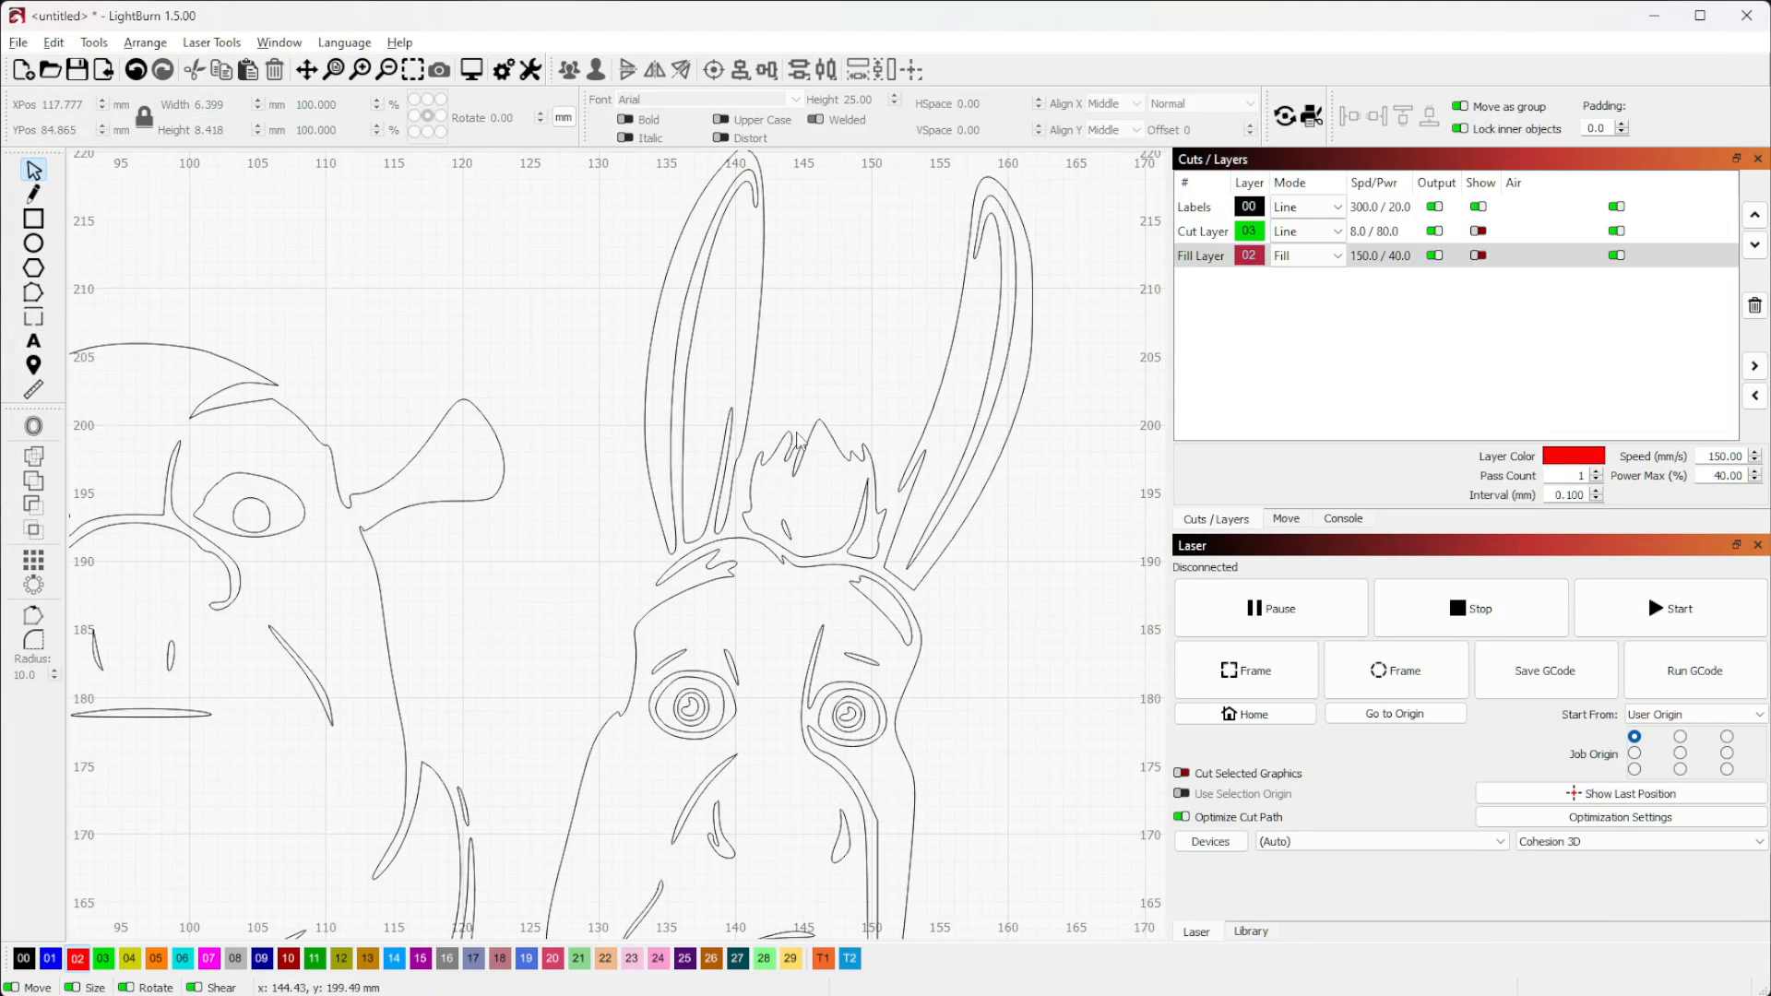
click(934, 406)
click(77, 960)
click(736, 480)
click(78, 960)
click(752, 489)
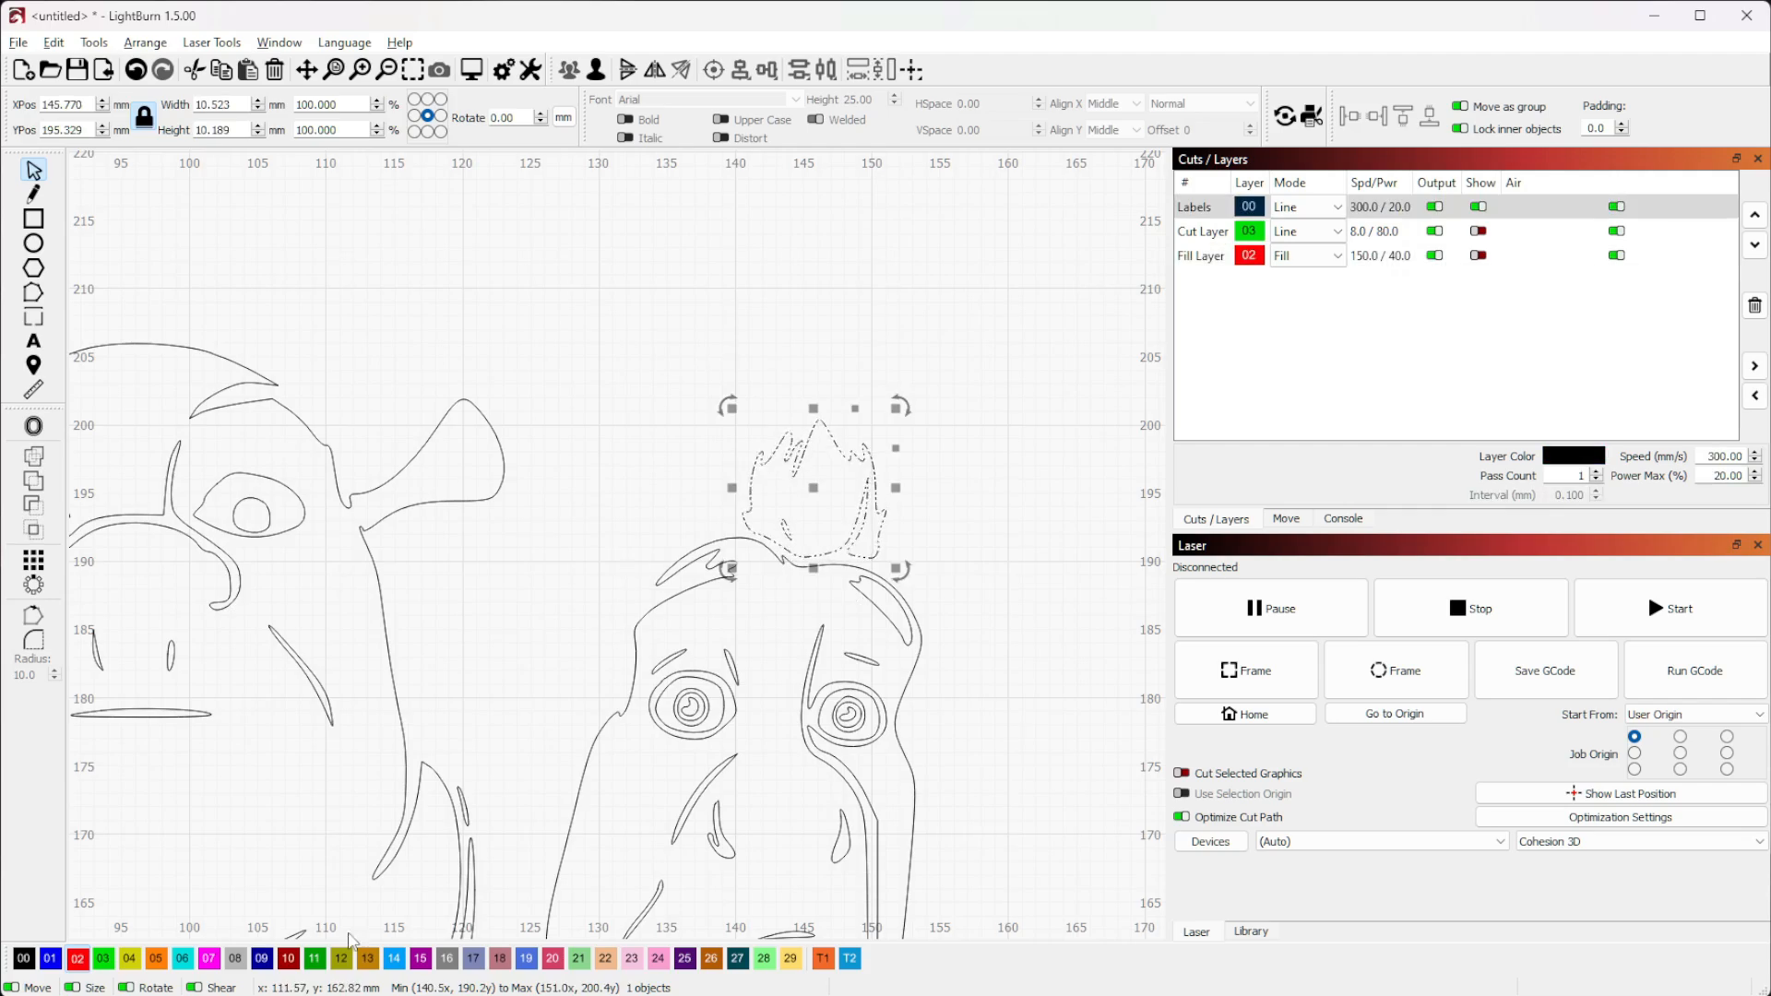
click(77, 960)
Assign the inner circle and pupil swirl of the donkey's eye farther from the ogre to red layer 02 and preview the fill
scroll(849, 711, up, 5)
click(829, 703)
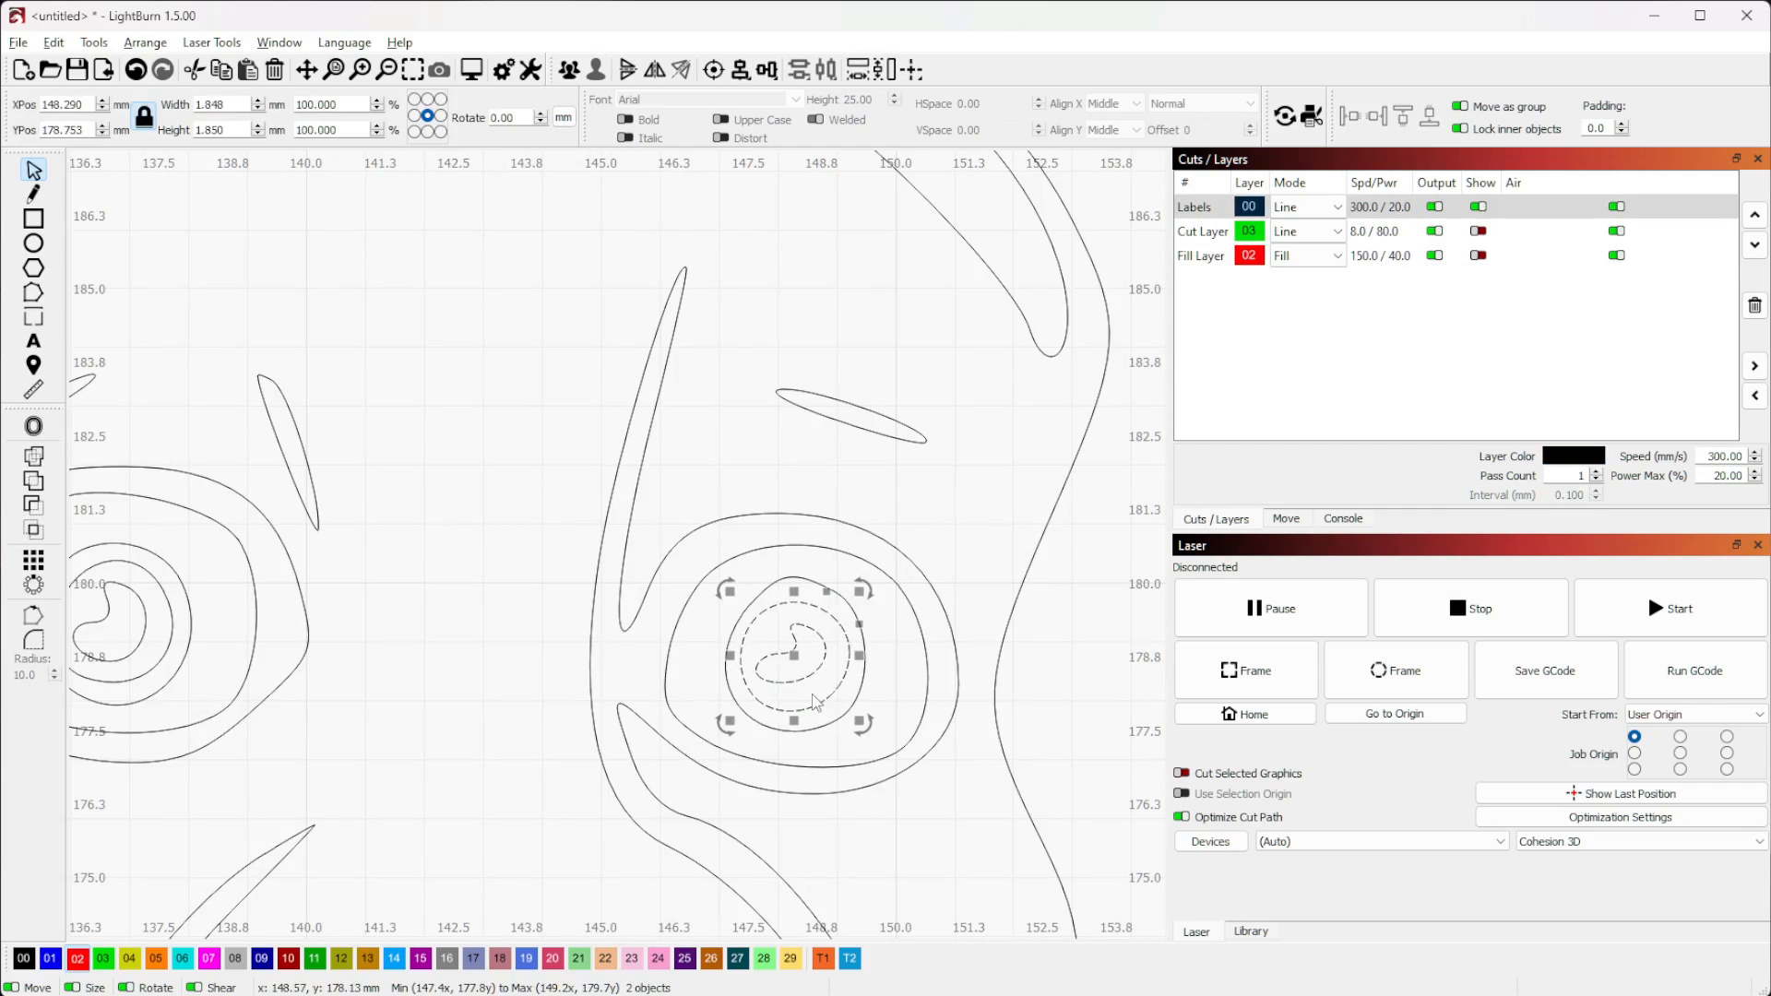
click(78, 959)
click(471, 70)
scroll(990, 383, up, 5)
click(1668, 37)
Assign the dark area around the iris of the donkey's eye farther from the ogre to red layer 02 and check the preview
click(880, 764)
click(78, 960)
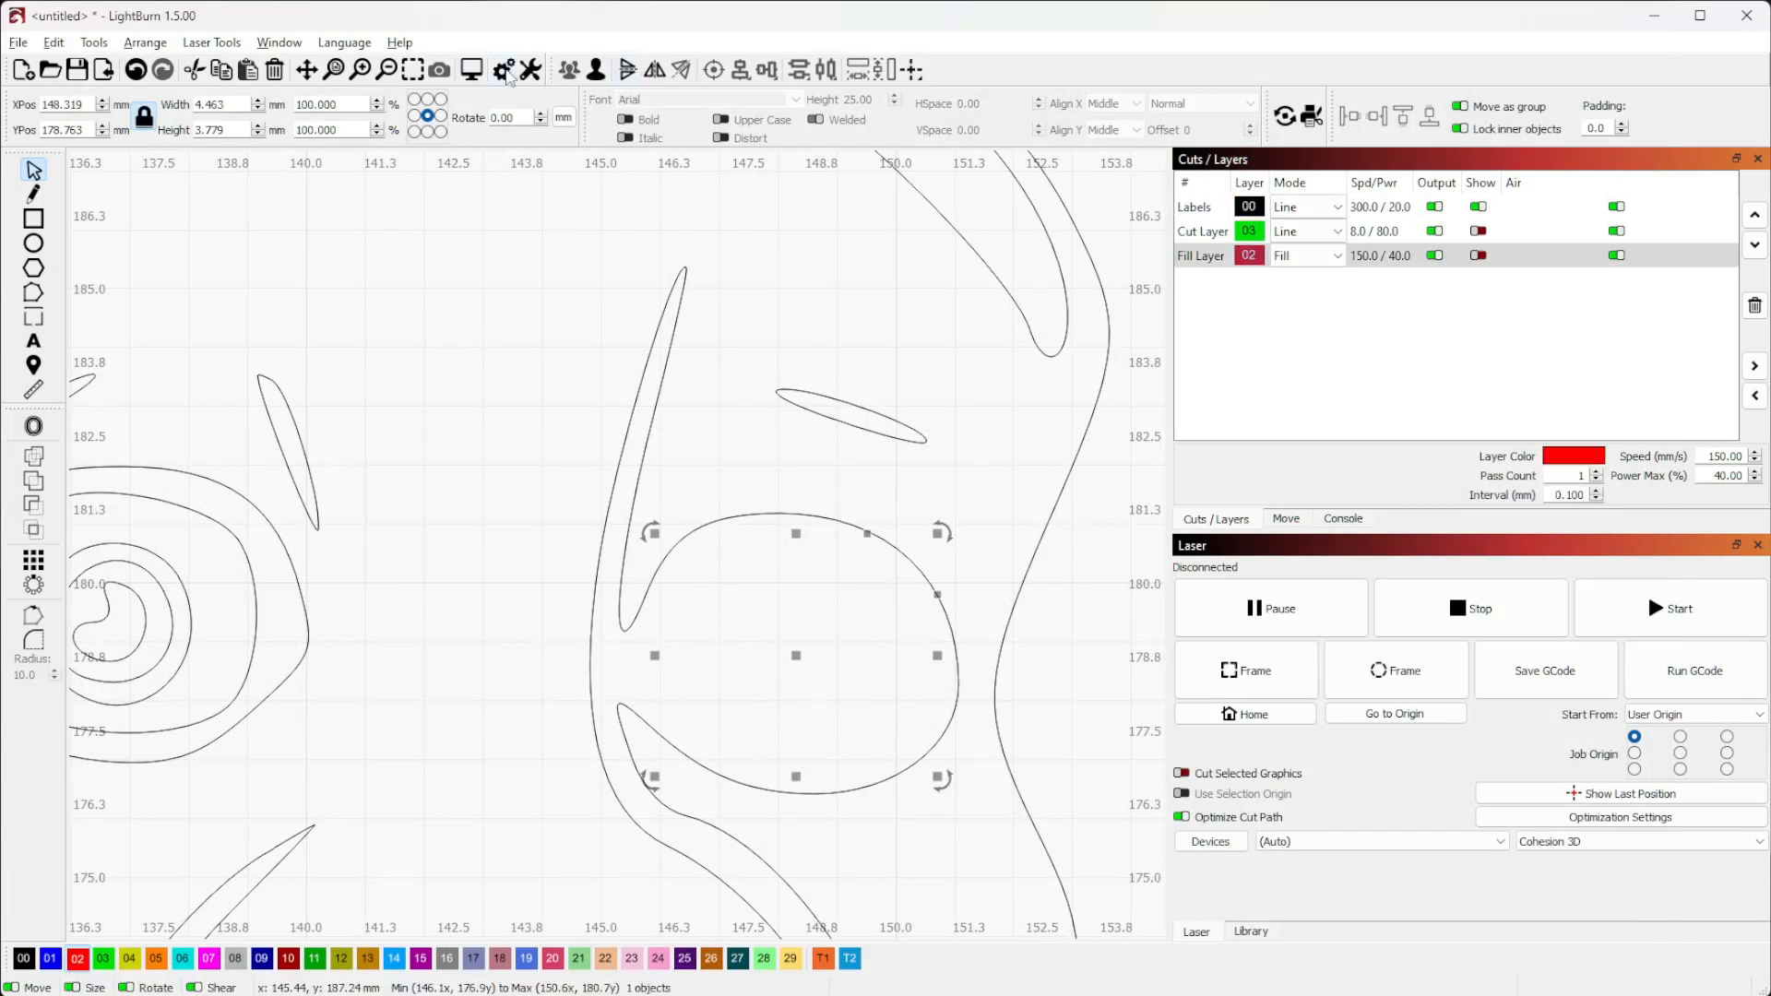
click(472, 69)
scroll(990, 384, up, 5)
click(1668, 37)
Assign the pupil and surrounding dark area of the donkey's eye nearer the ogre to red layer 02 and preview the fill
click(462, 664)
click(77, 959)
click(382, 690)
click(78, 960)
click(471, 69)
scroll(990, 383, up, 5)
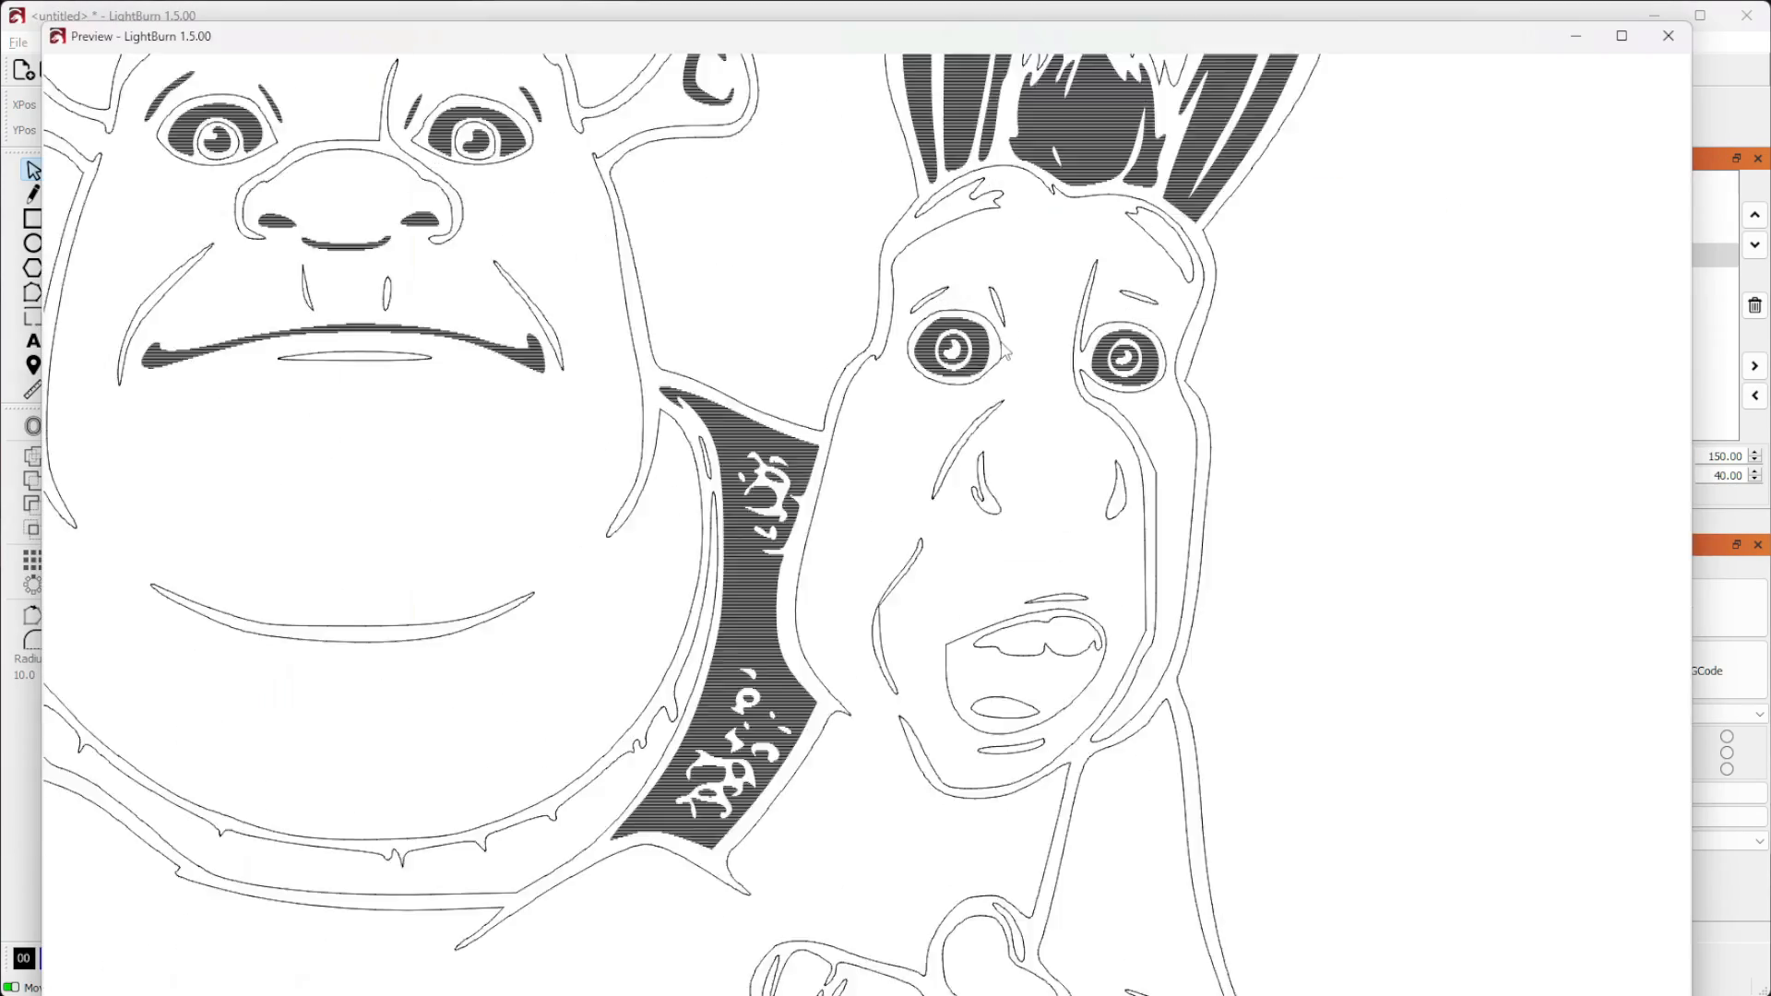
click(1668, 37)
Assign the donkey's open mouth to red layer 02 and preview the whole figure's fill
scroll(508, 388, down, 5)
click(691, 596)
click(77, 960)
click(471, 69)
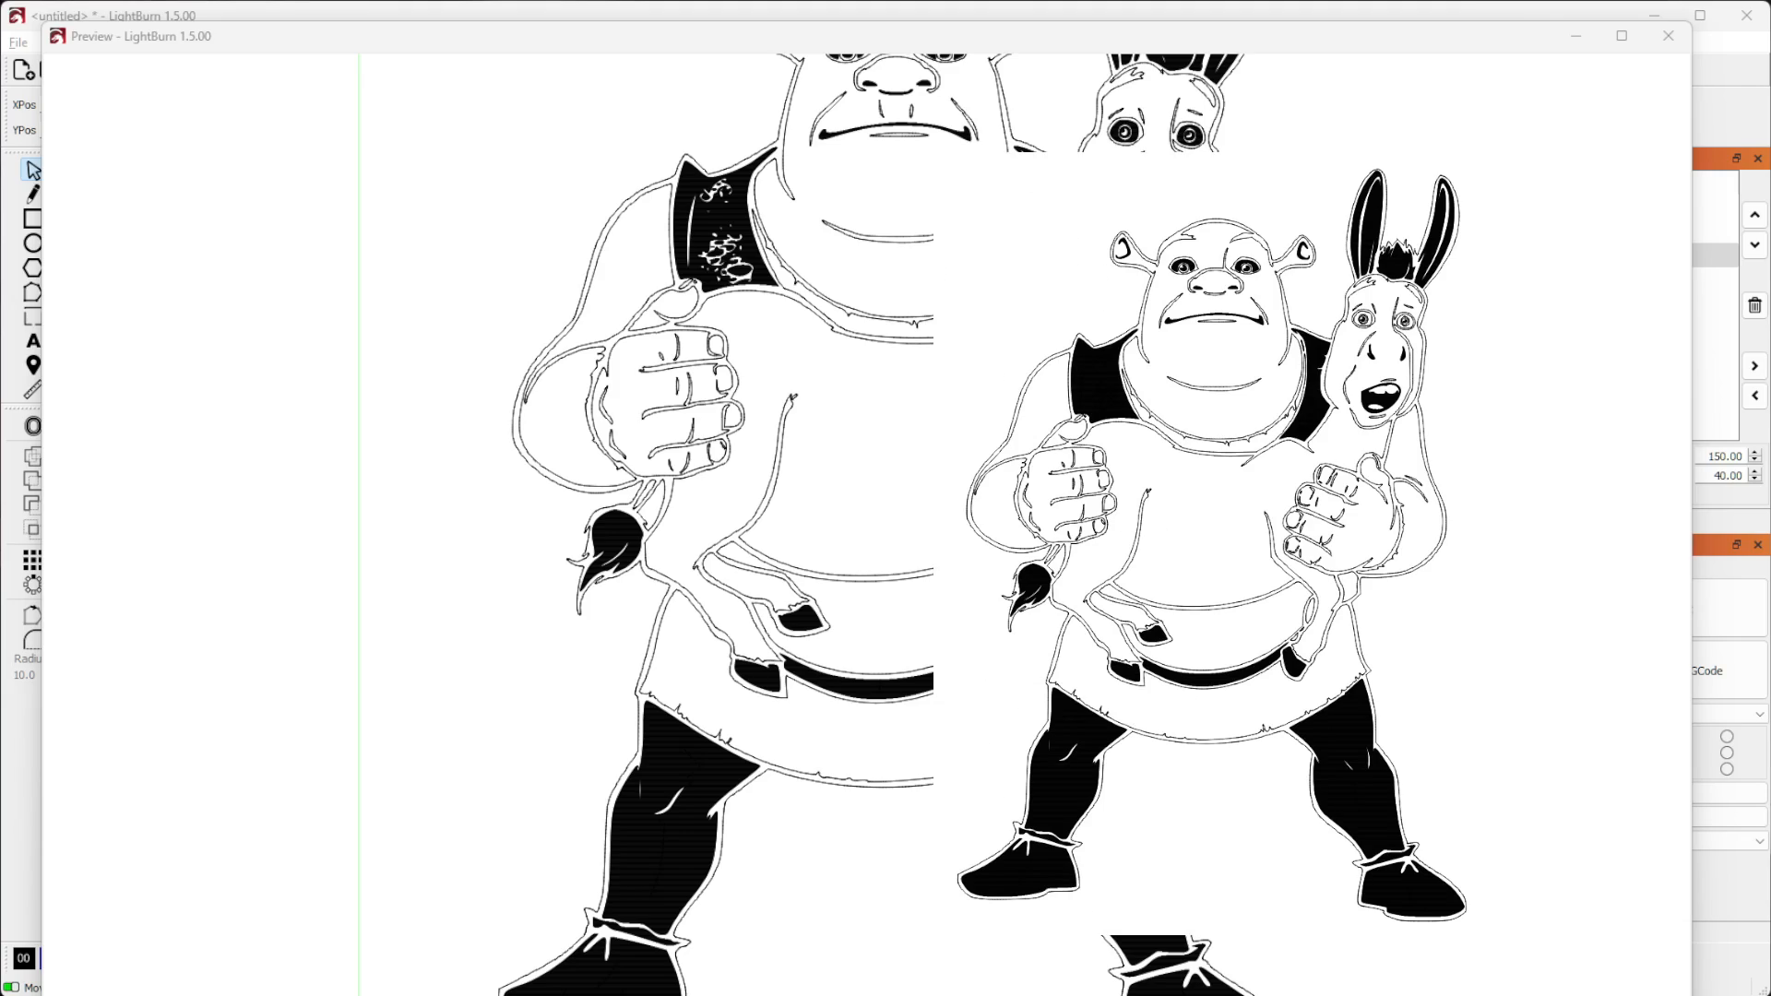
click(1668, 37)
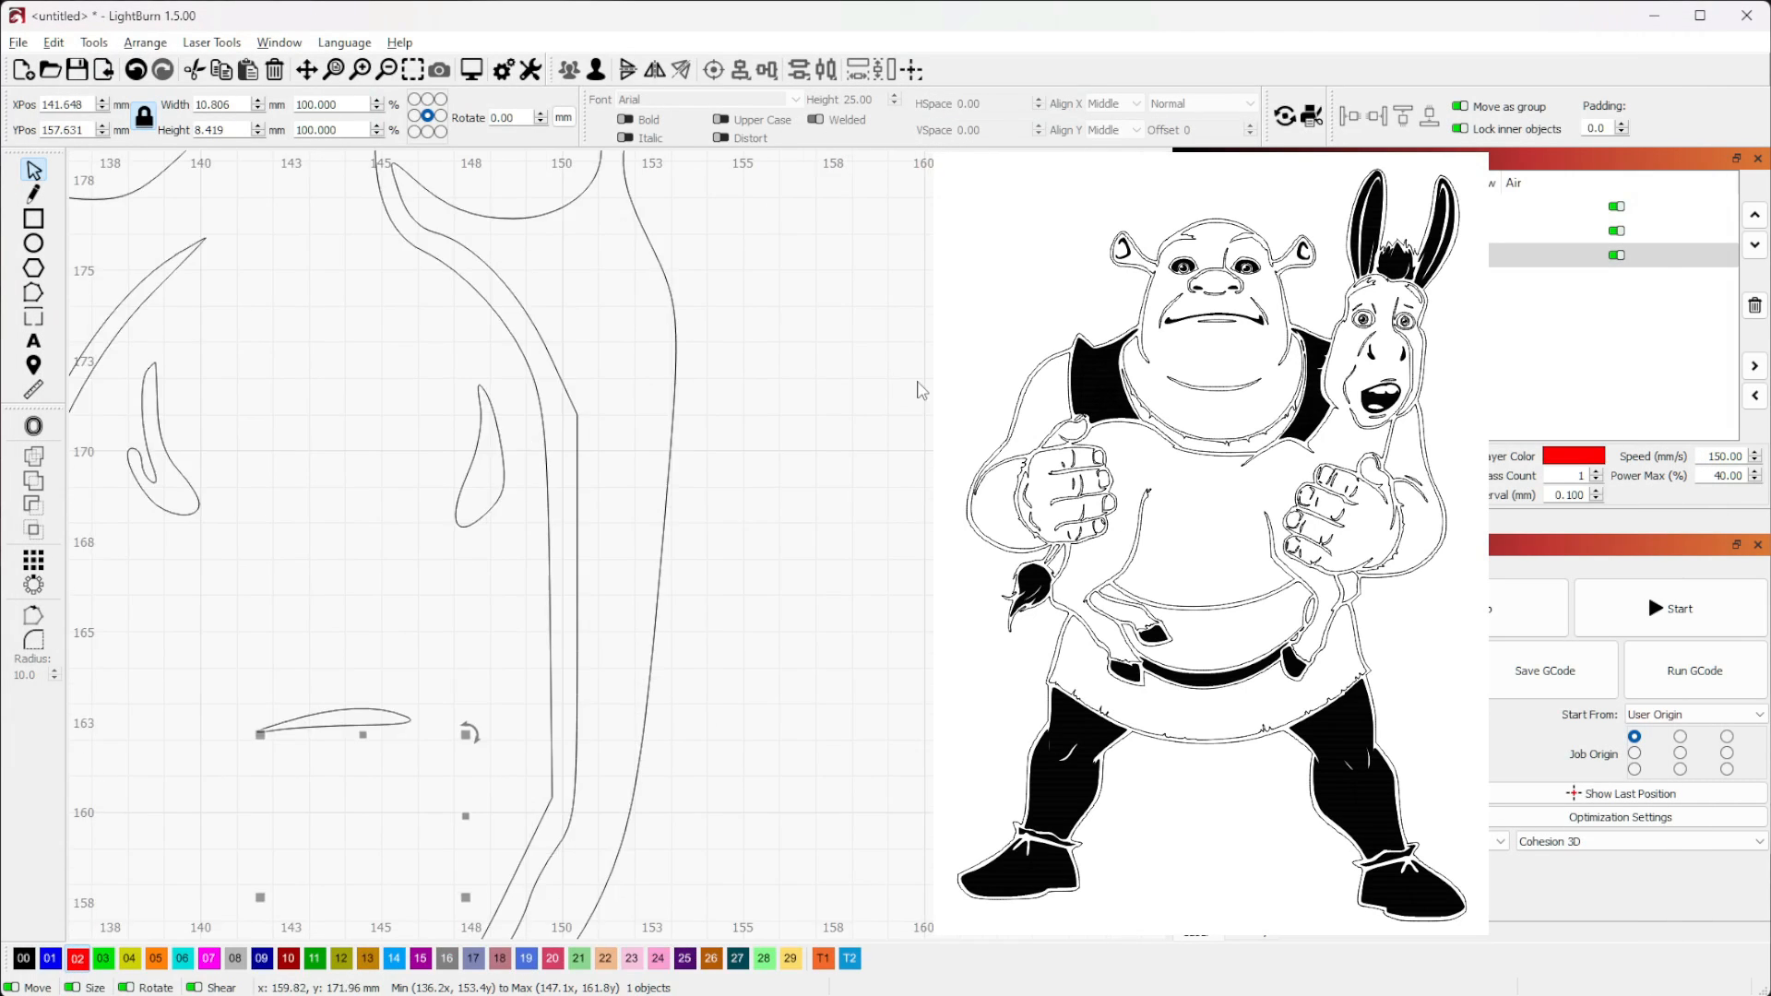
Select all the remaining black outlines of the ogre and donkey and assign them to blue layer 01
scroll(897, 399, down, 10)
click(898, 401)
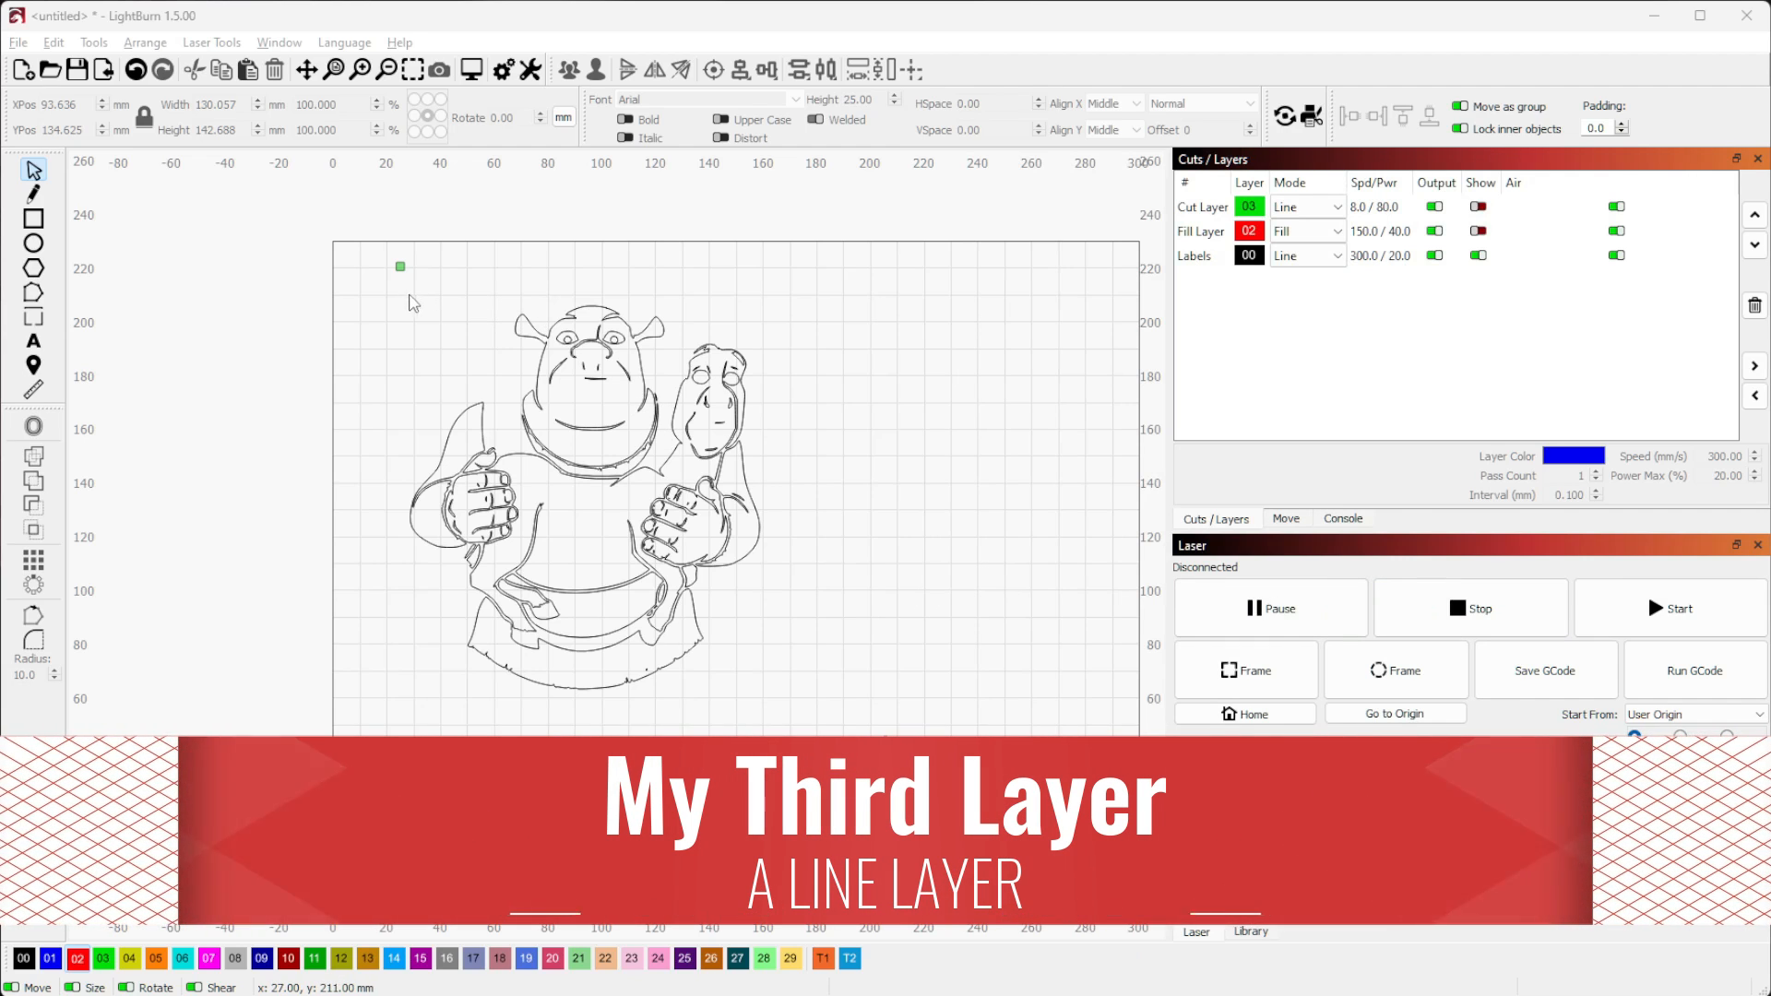
mouse_move(397, 284)
mouse_down()
mouse_move(736, 482)
mouse_move(795, 727)
mouse_up()
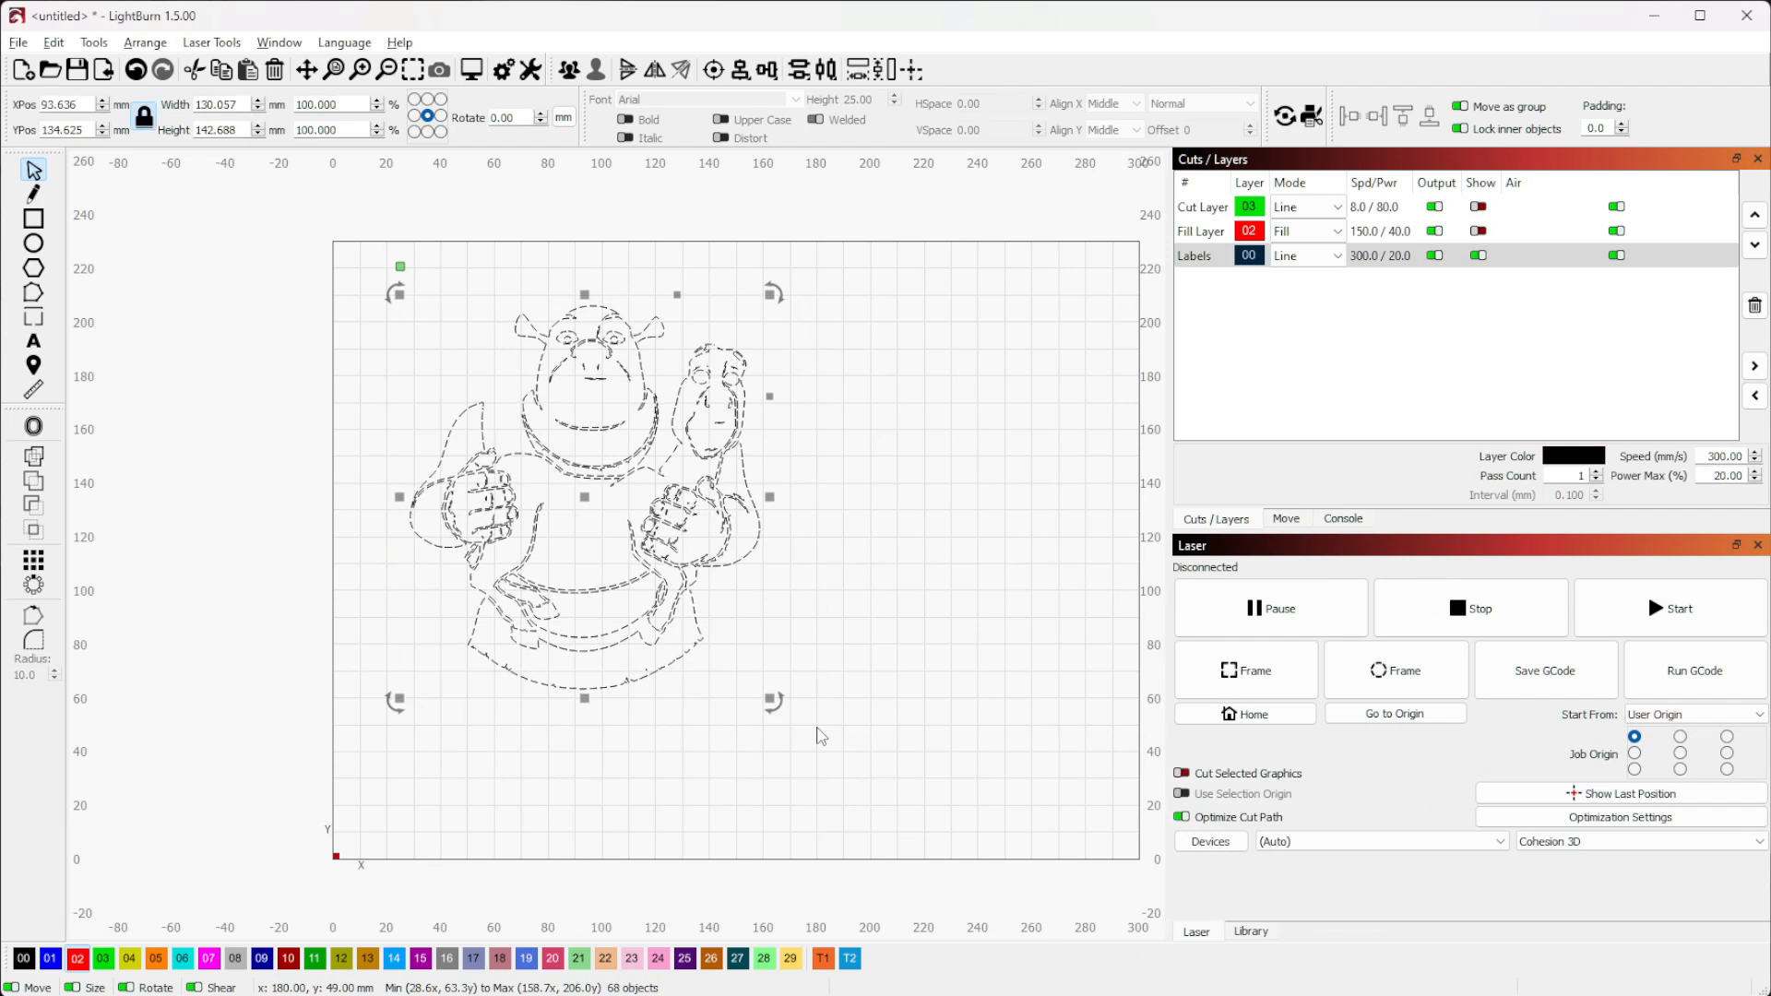
click(50, 959)
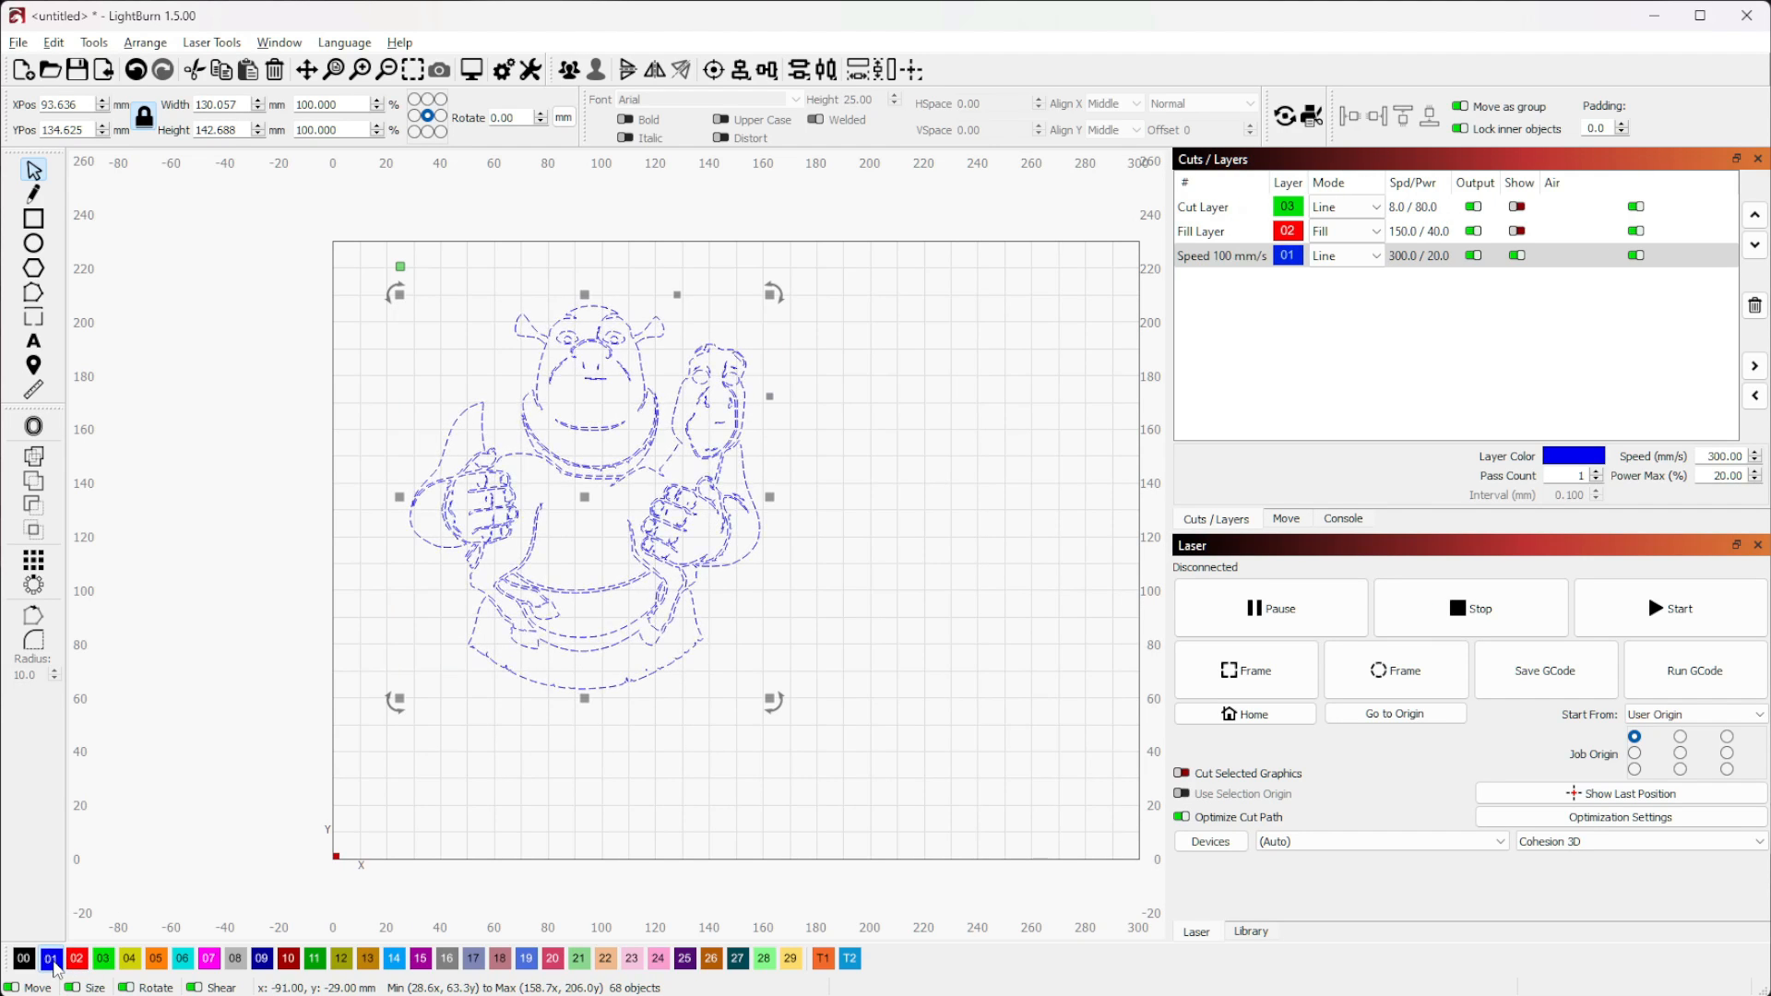
Name blue layer 01 "Trace" and set its speed to 60 mm/sec and maximum power to 18%
double_click(1200, 255)
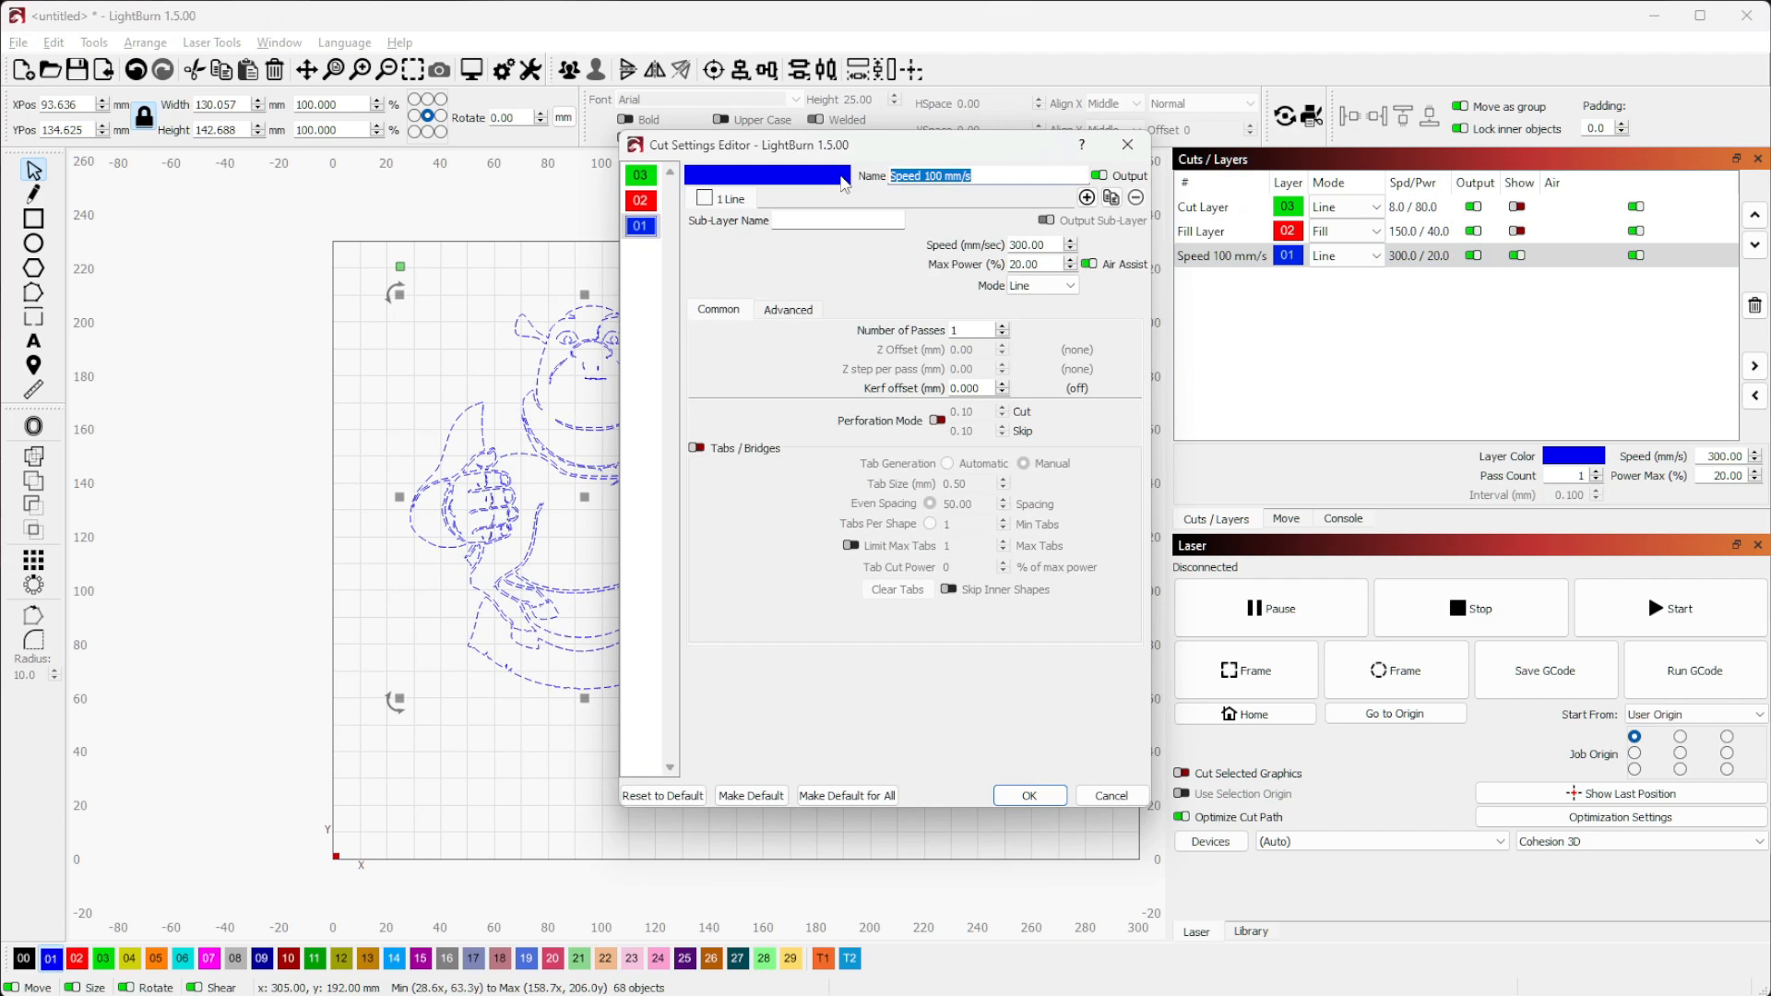
text(T)
text(60)
key(Tab)
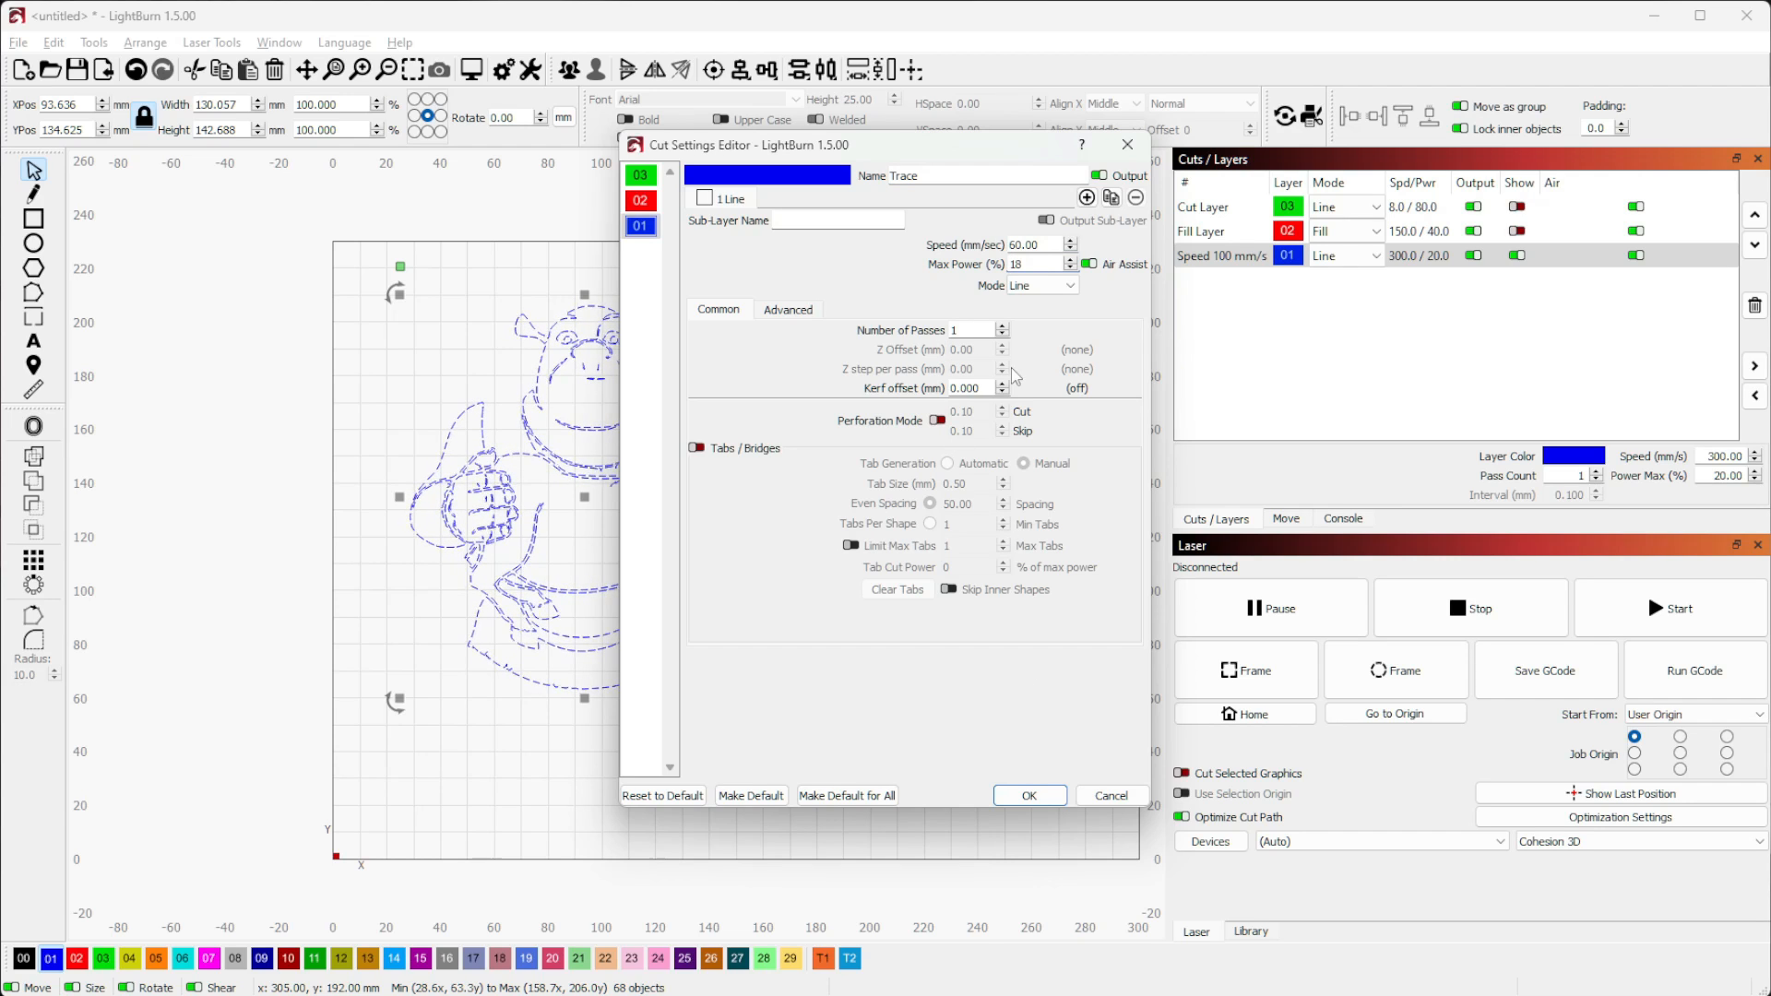
click(1028, 795)
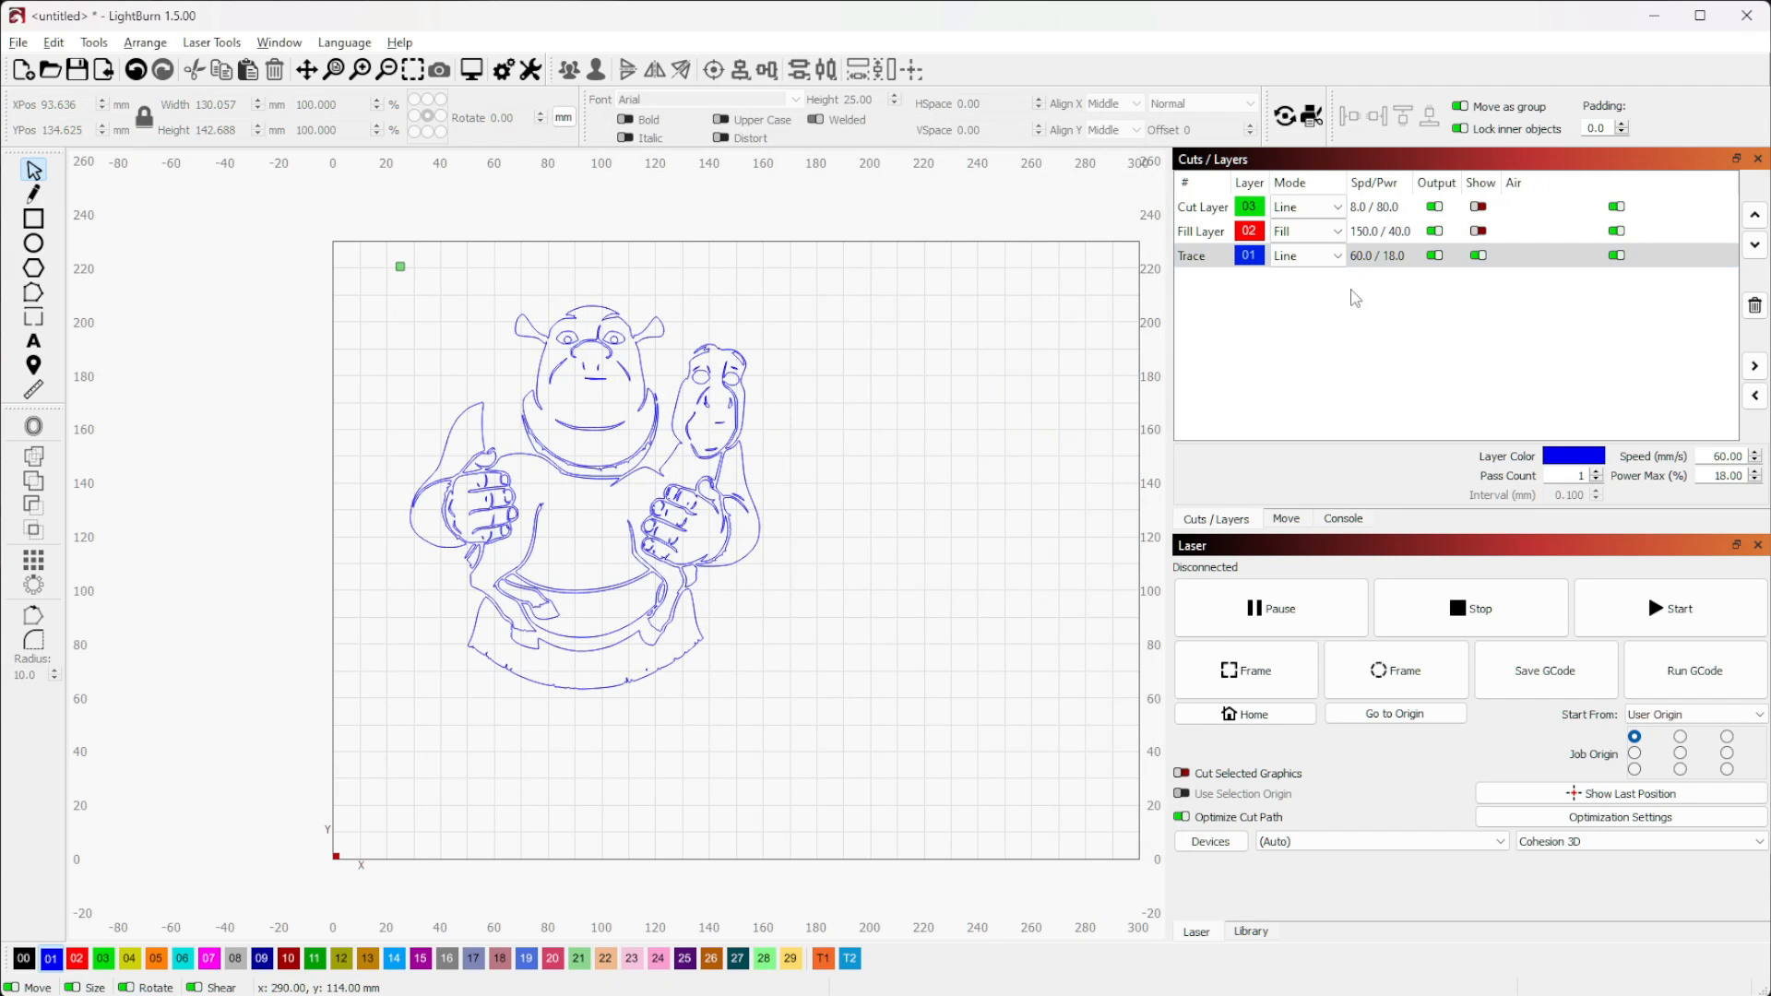
Set the Fill Layer to fill all shapes at once
double_click(1208, 232)
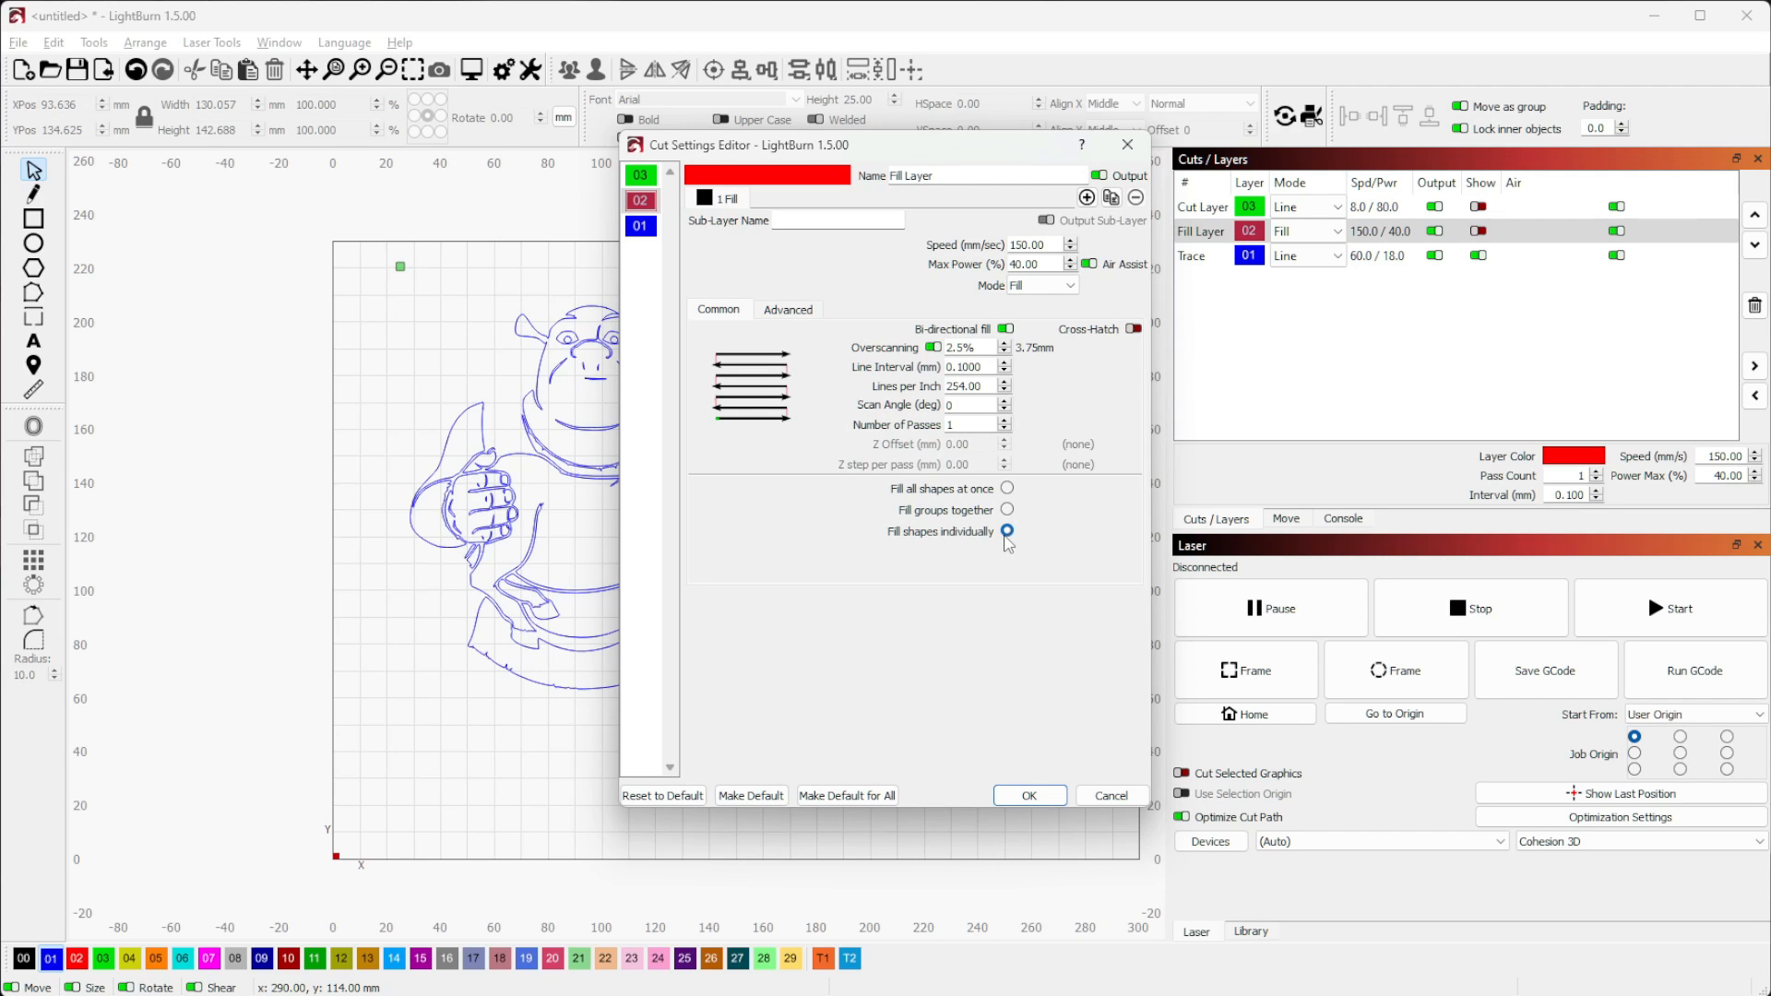
click(1007, 489)
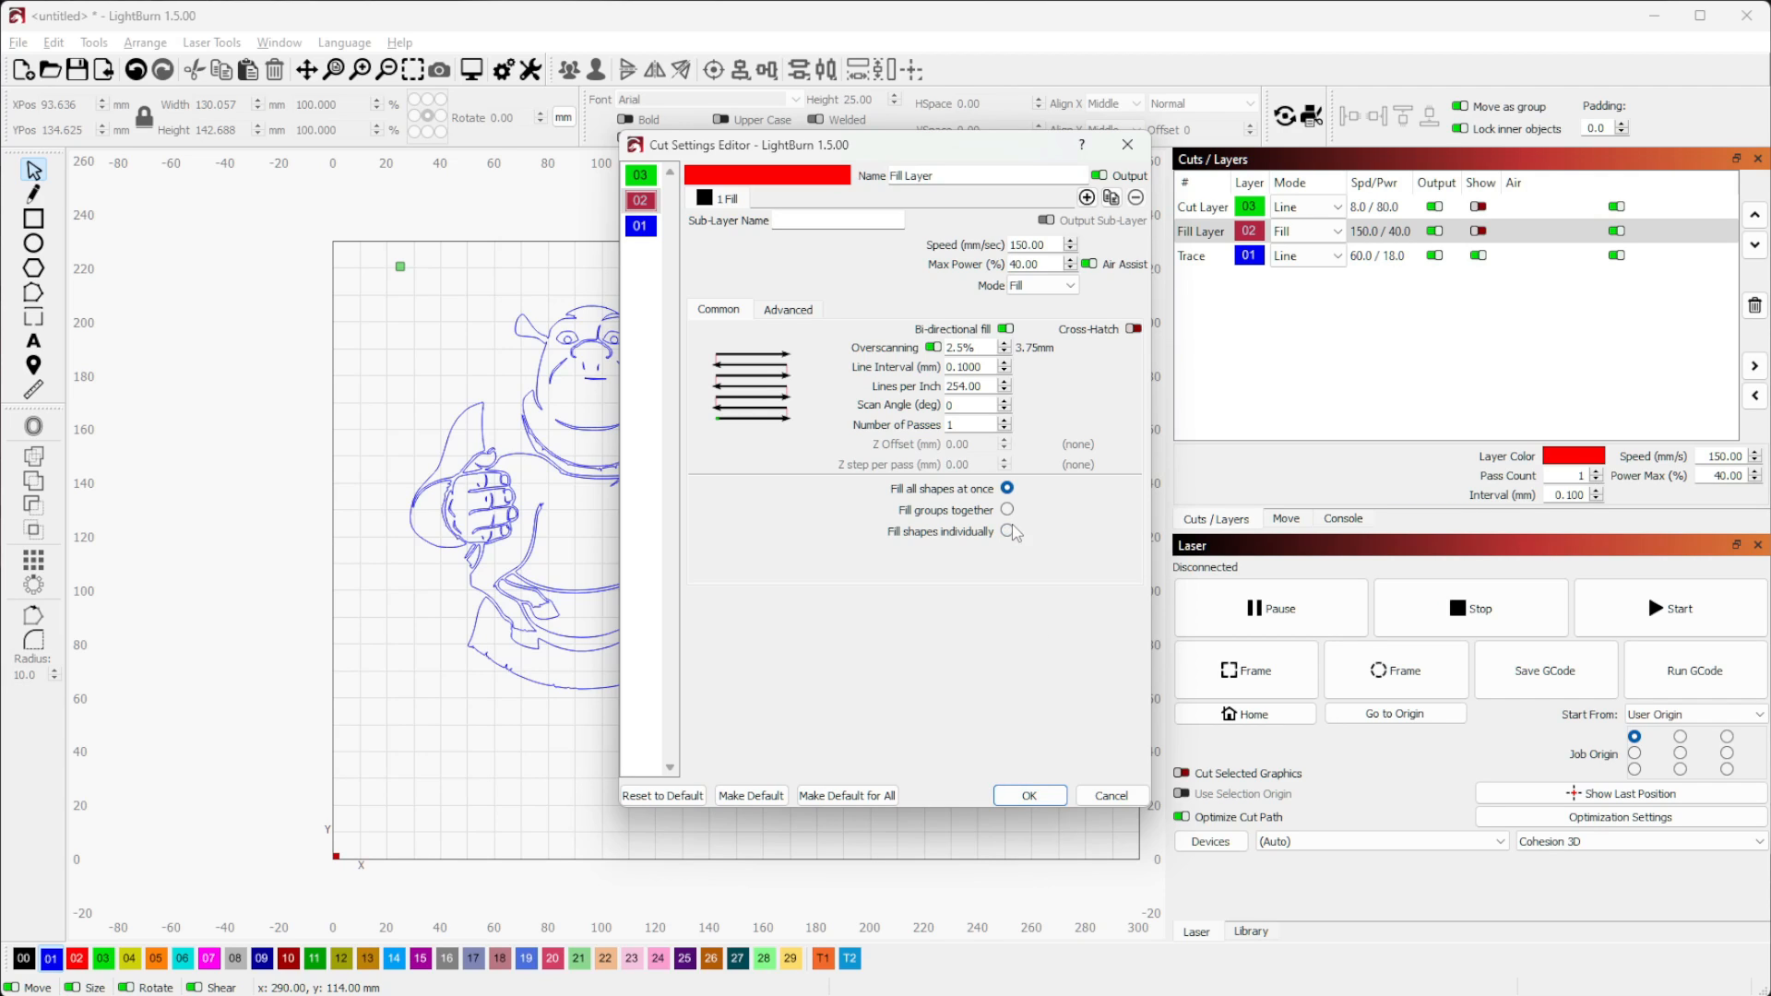
click(1031, 794)
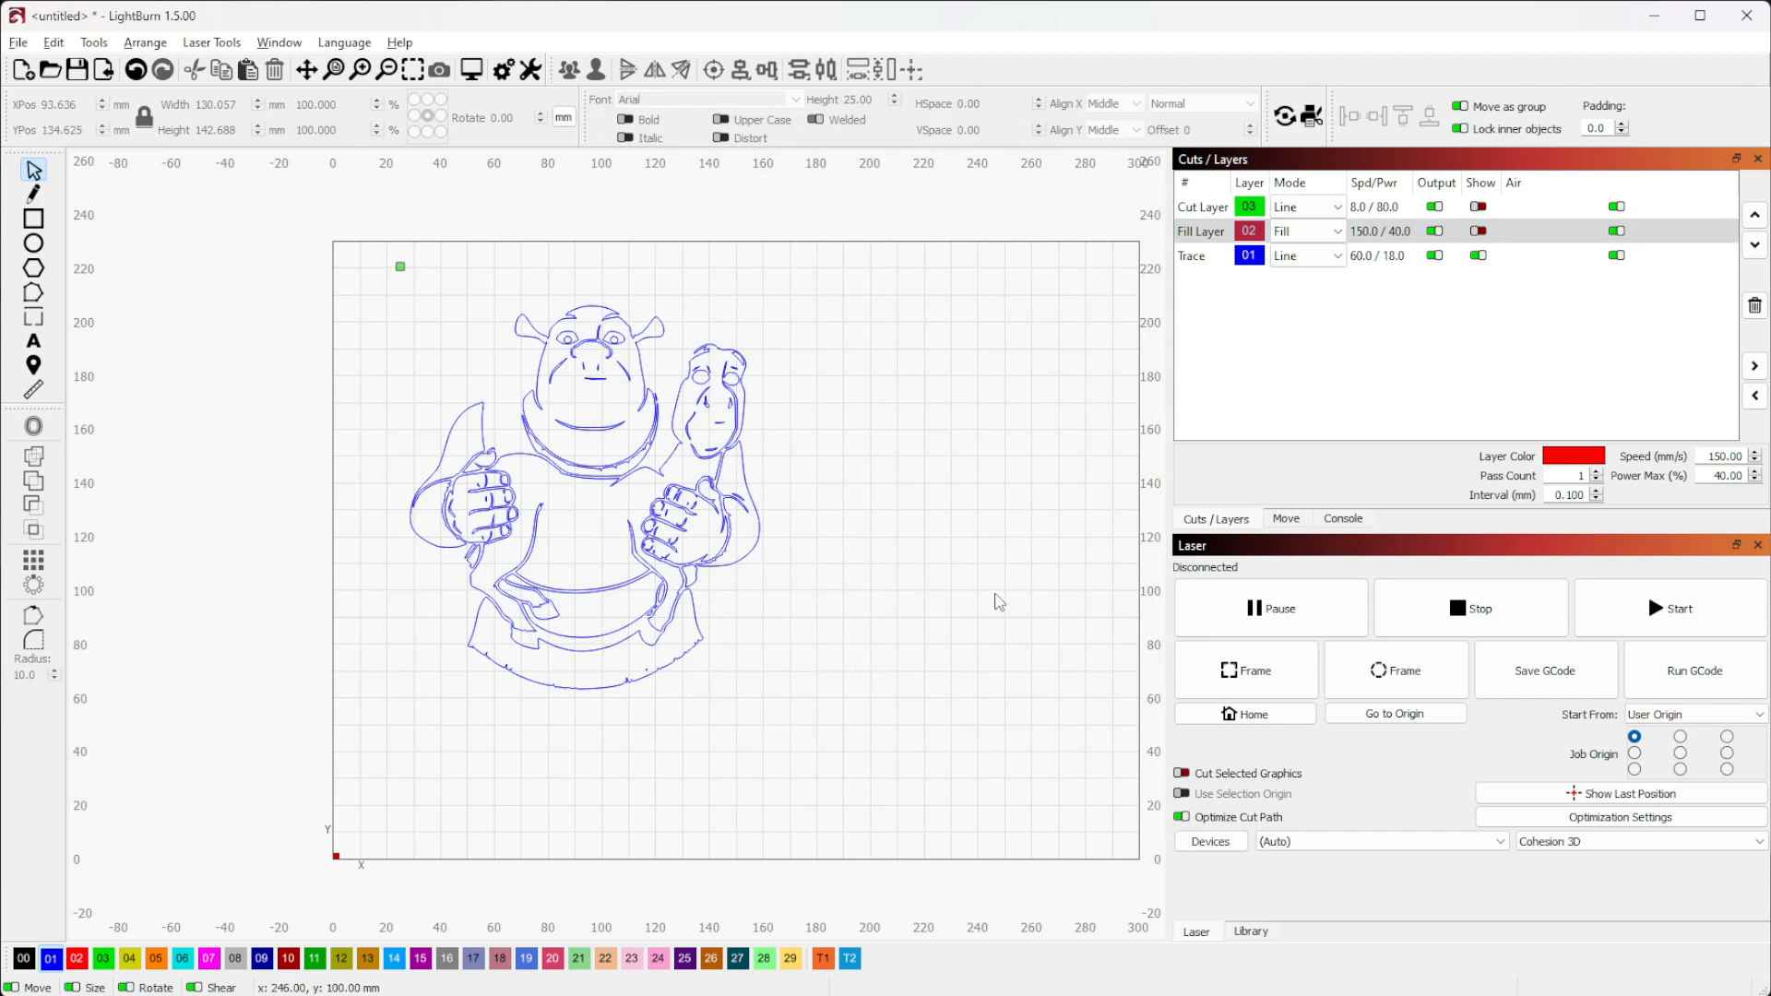
Show the Fill Layer and Cut Layer again and preview the complete artwork in a smaller, repositioned preview window
click(1478, 231)
click(1478, 206)
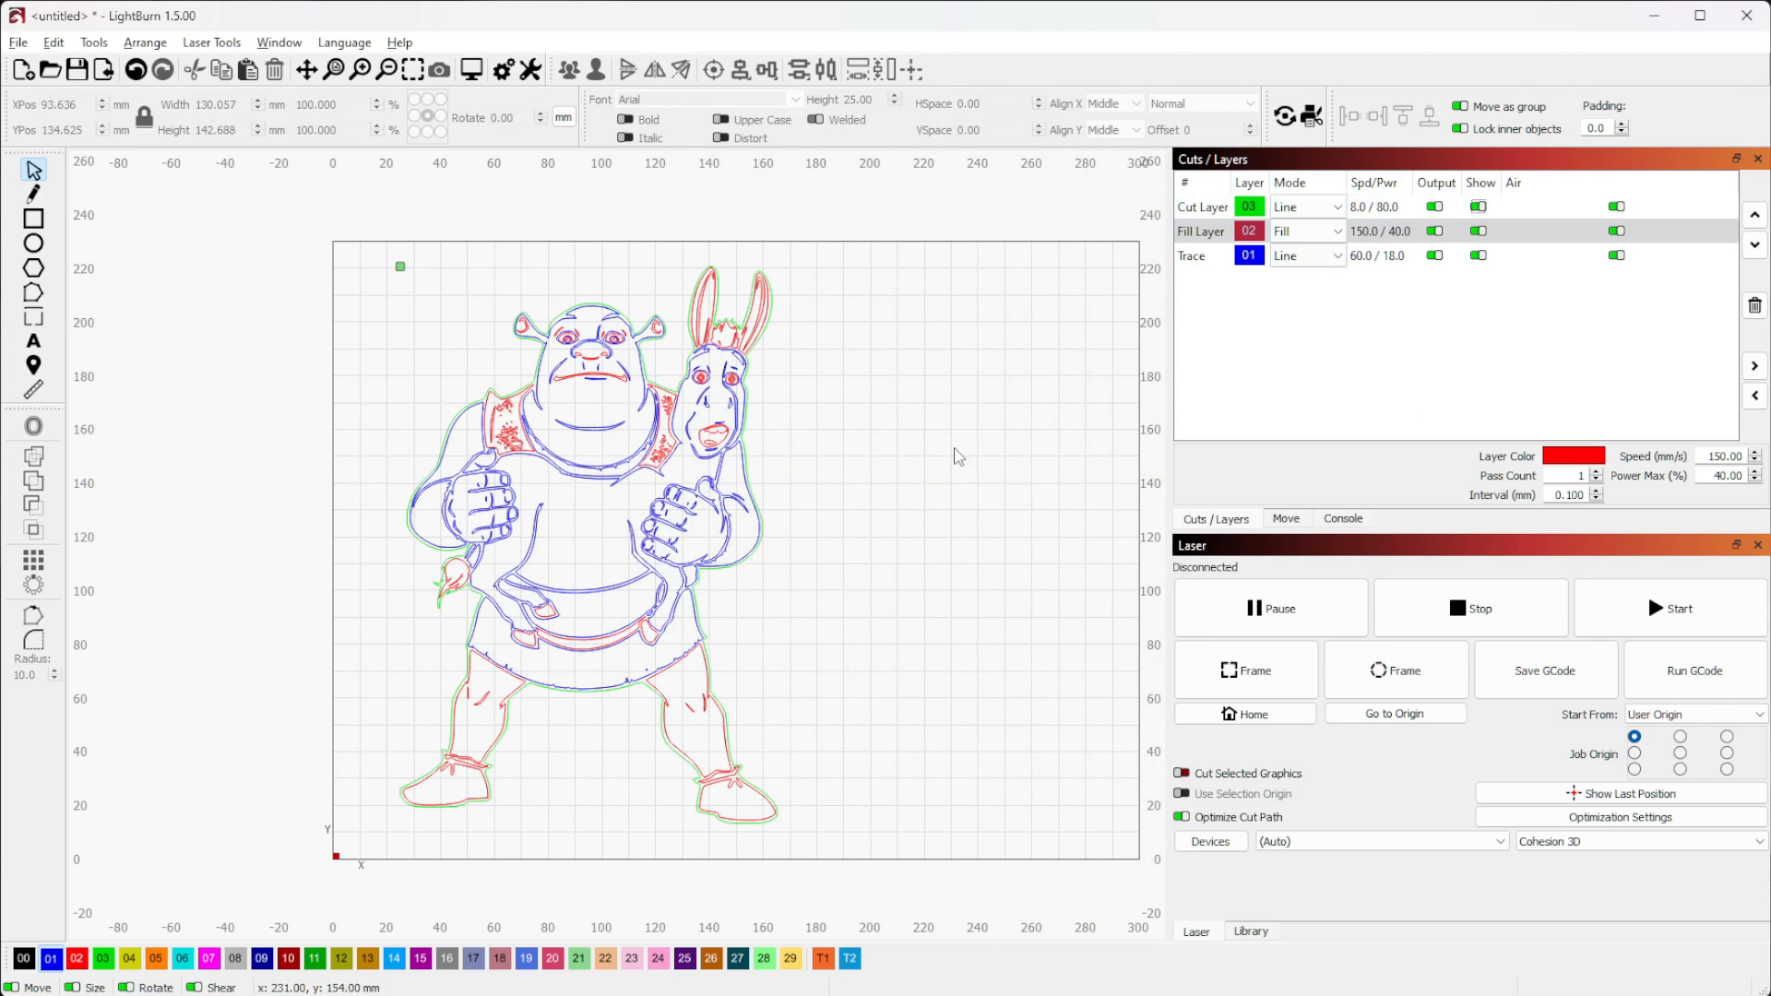
click(474, 74)
scroll(1163, 563, down, 2)
scroll(1190, 588, up, 1)
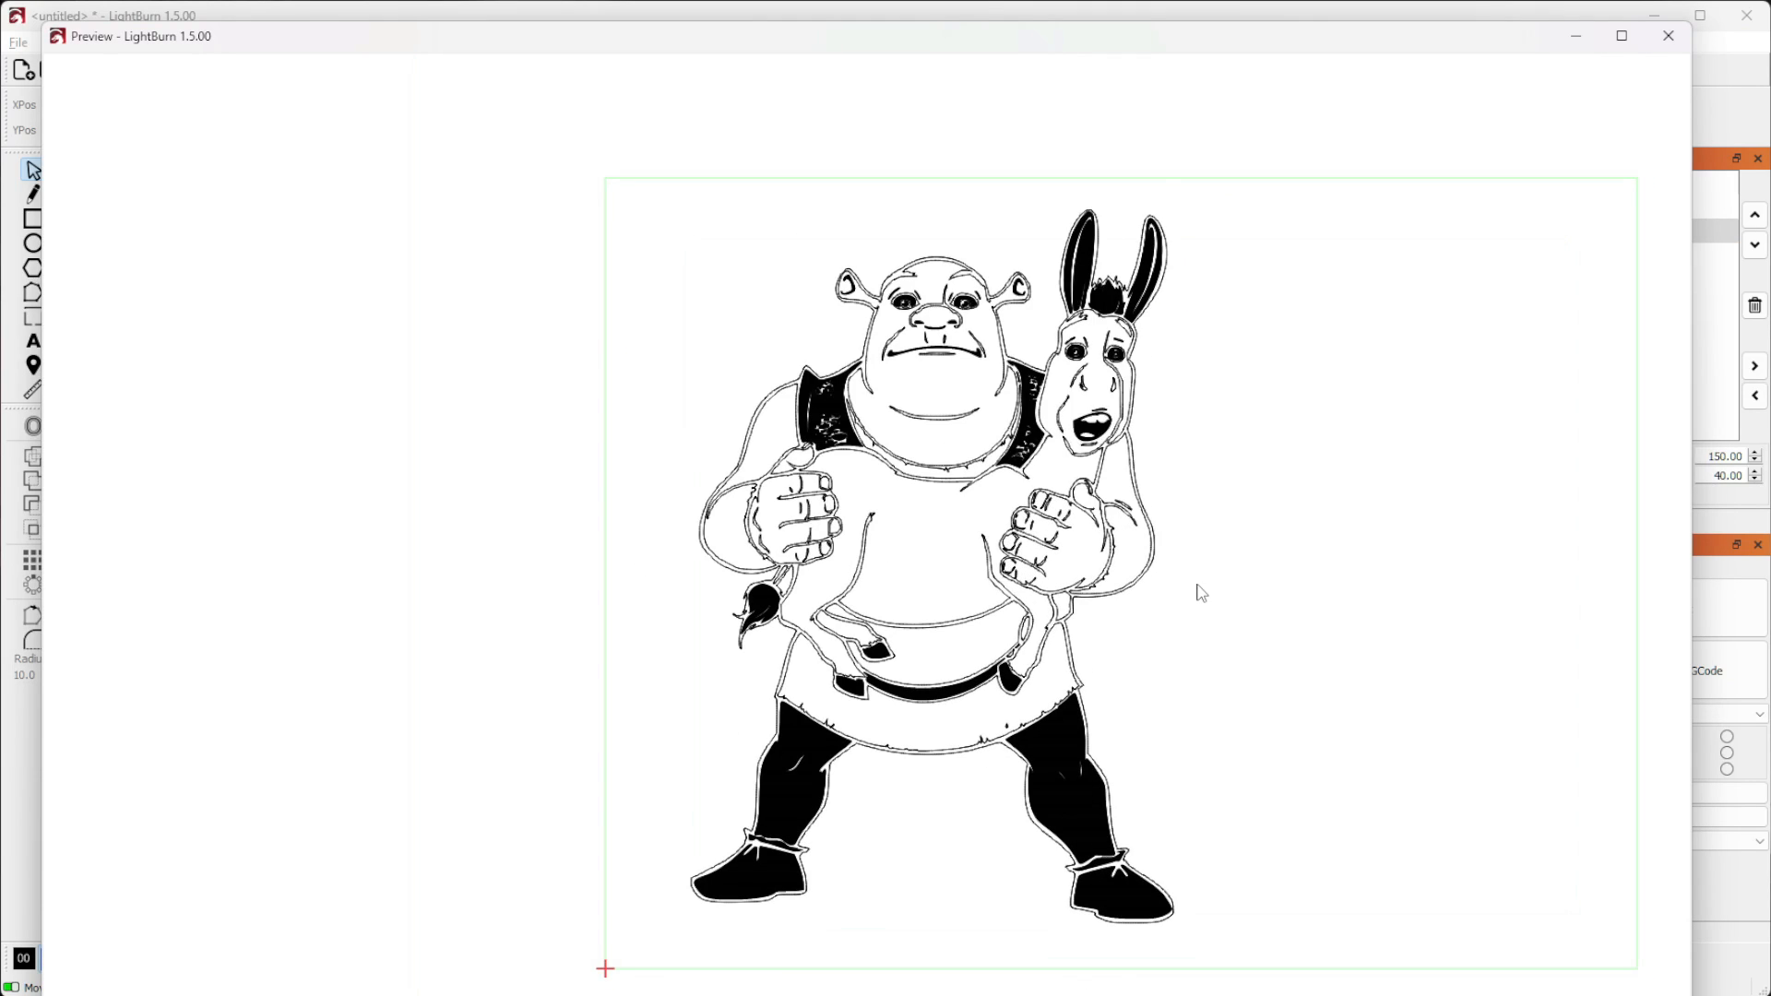
drag(1143, 48, 1122, 27)
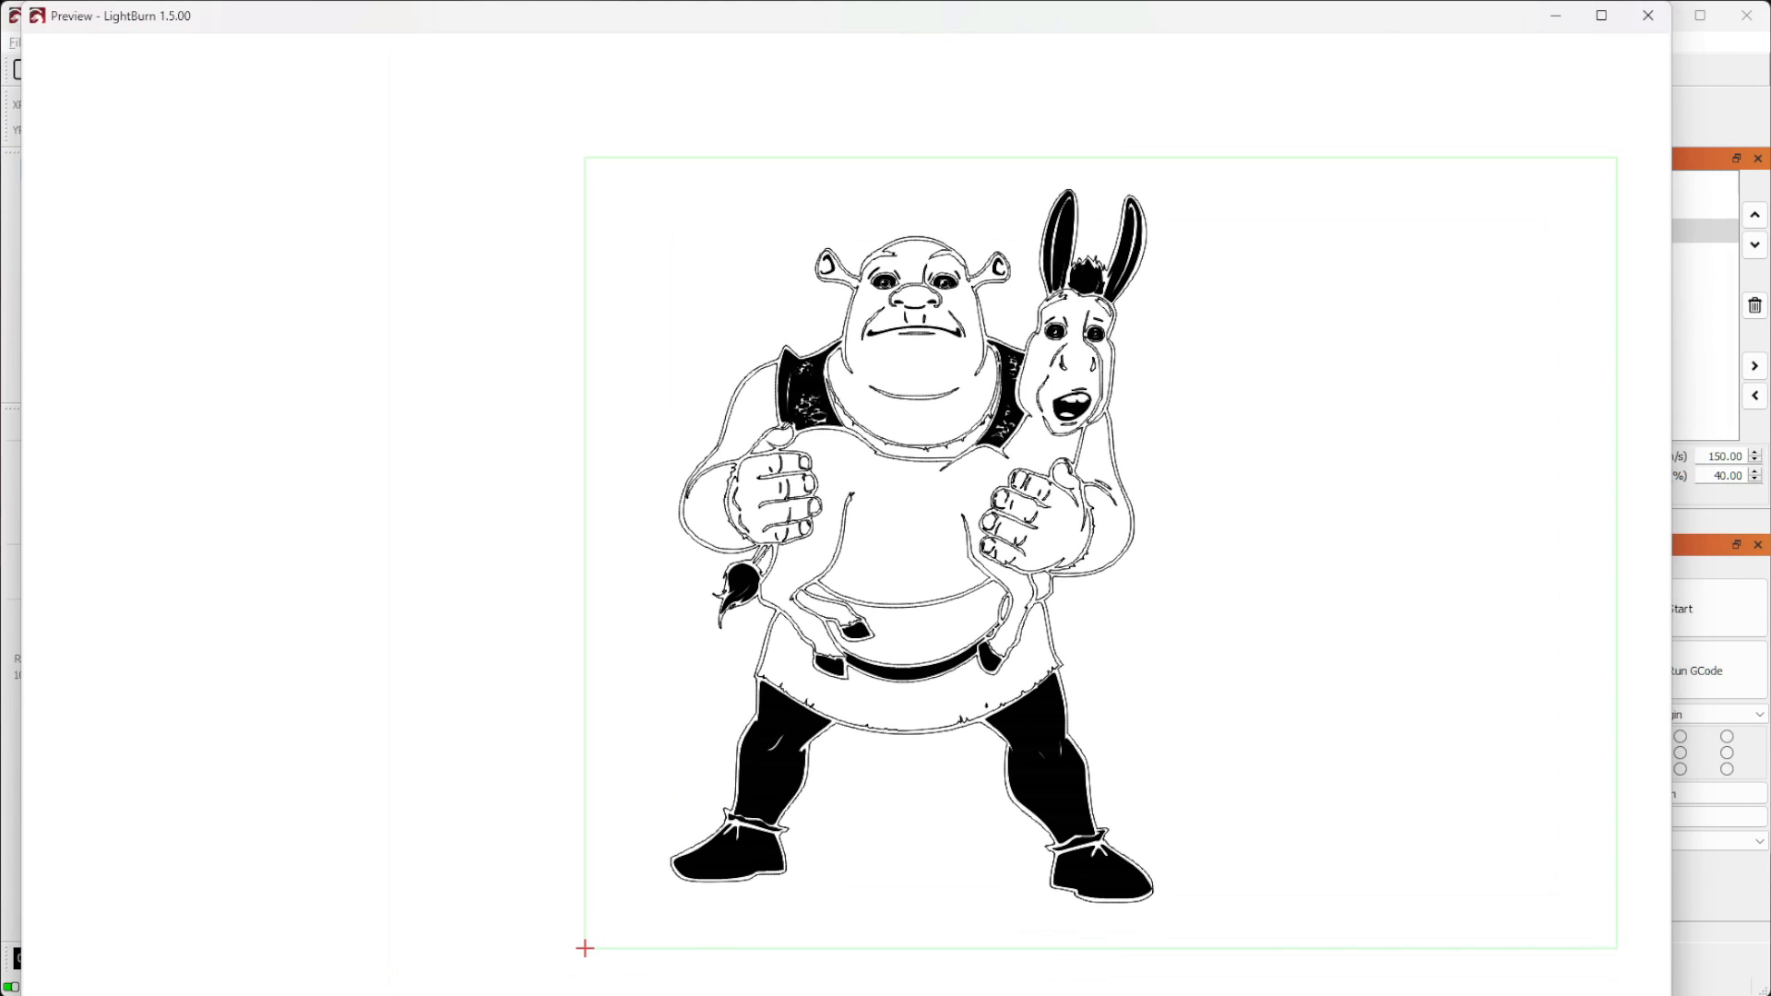
drag(1670, 995, 876, 886)
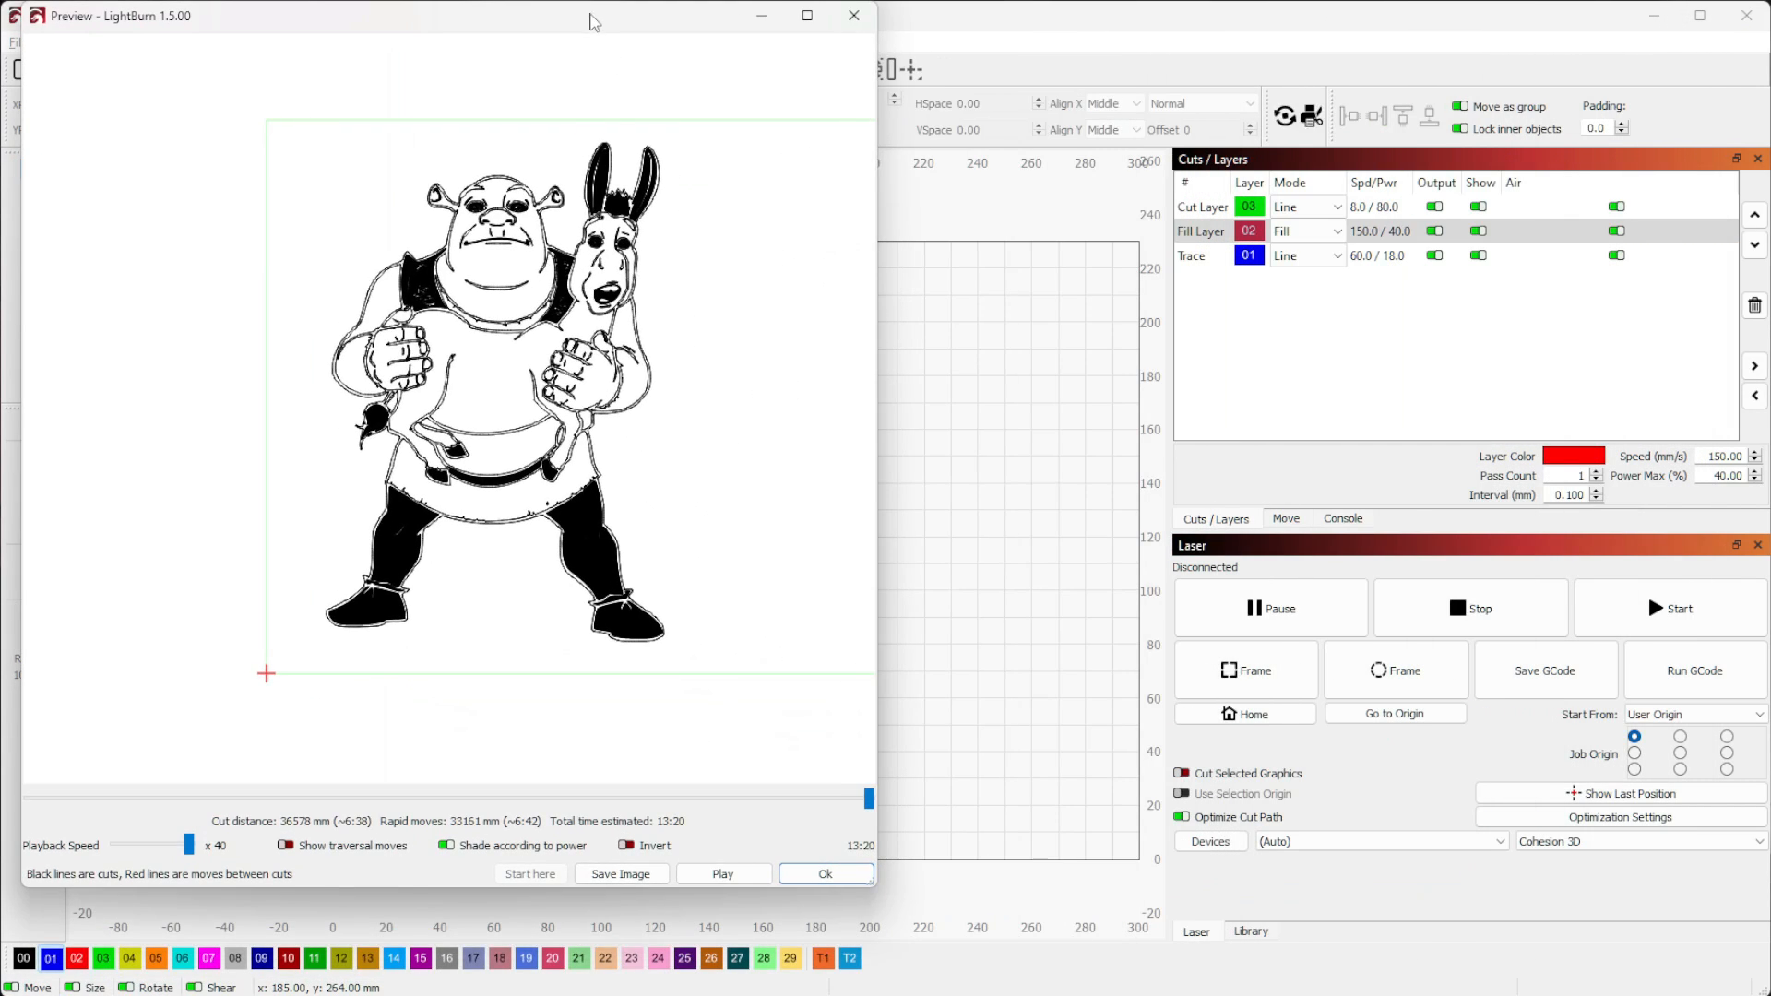
drag(595, 23, 1088, 81)
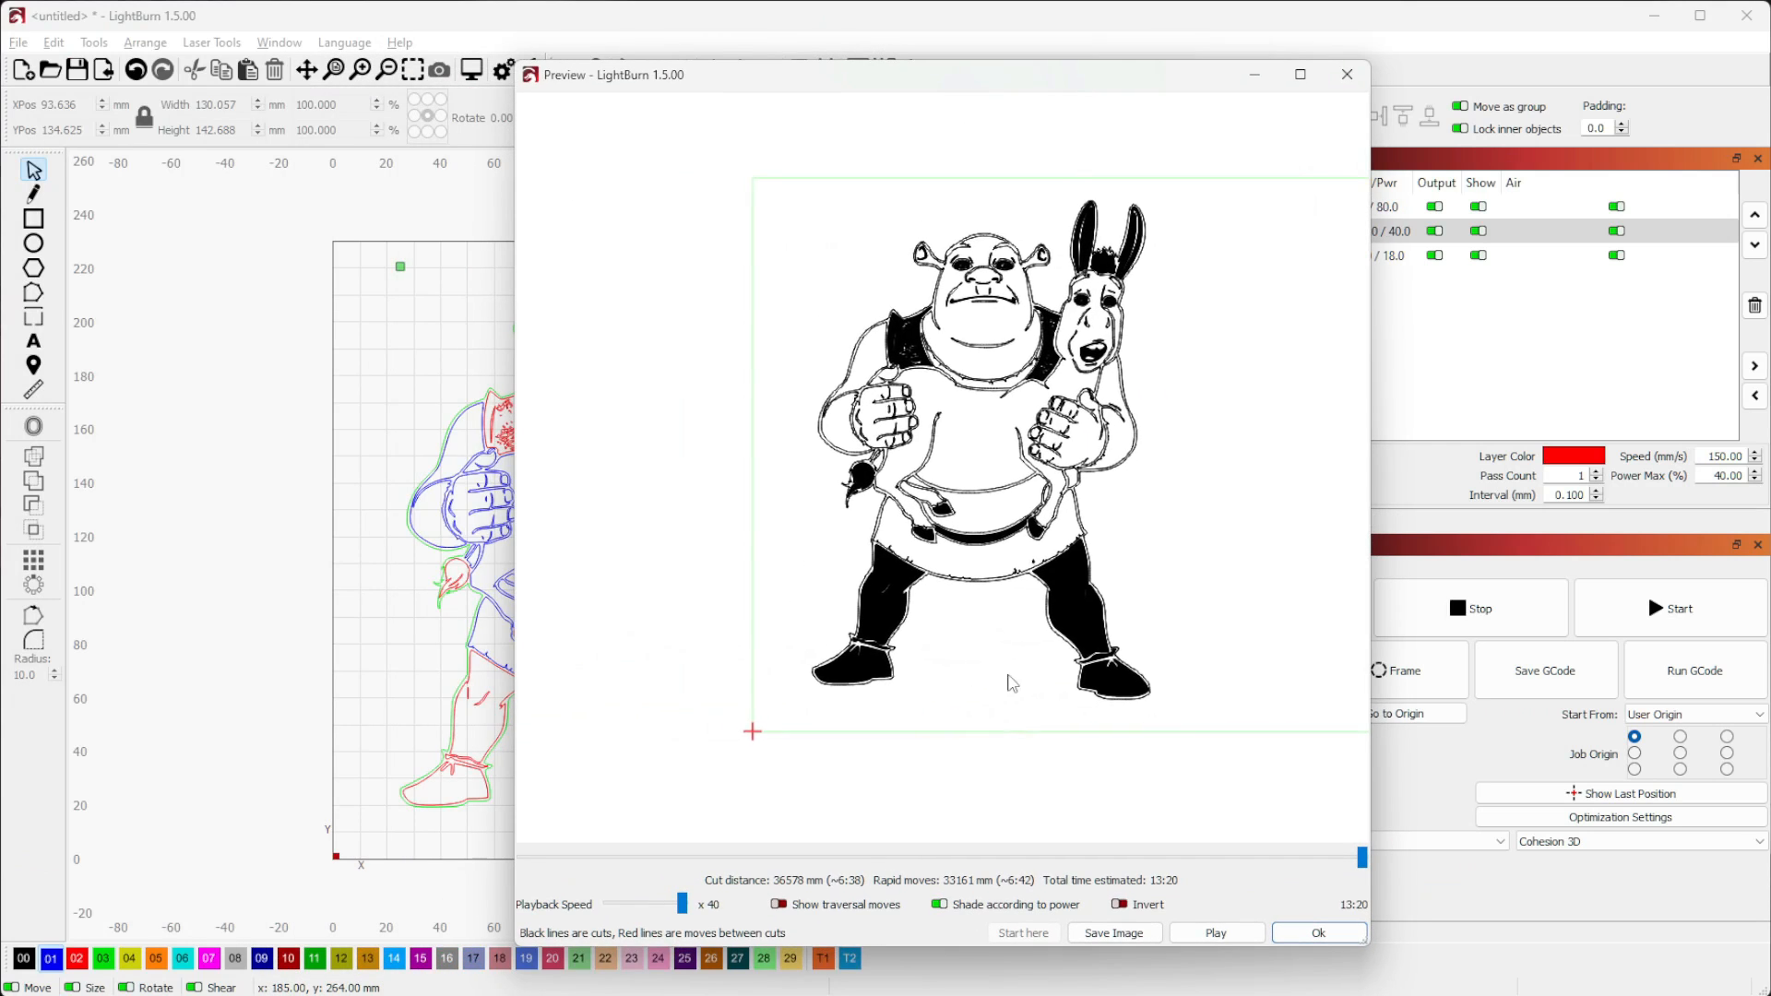
drag(1008, 680, 925, 691)
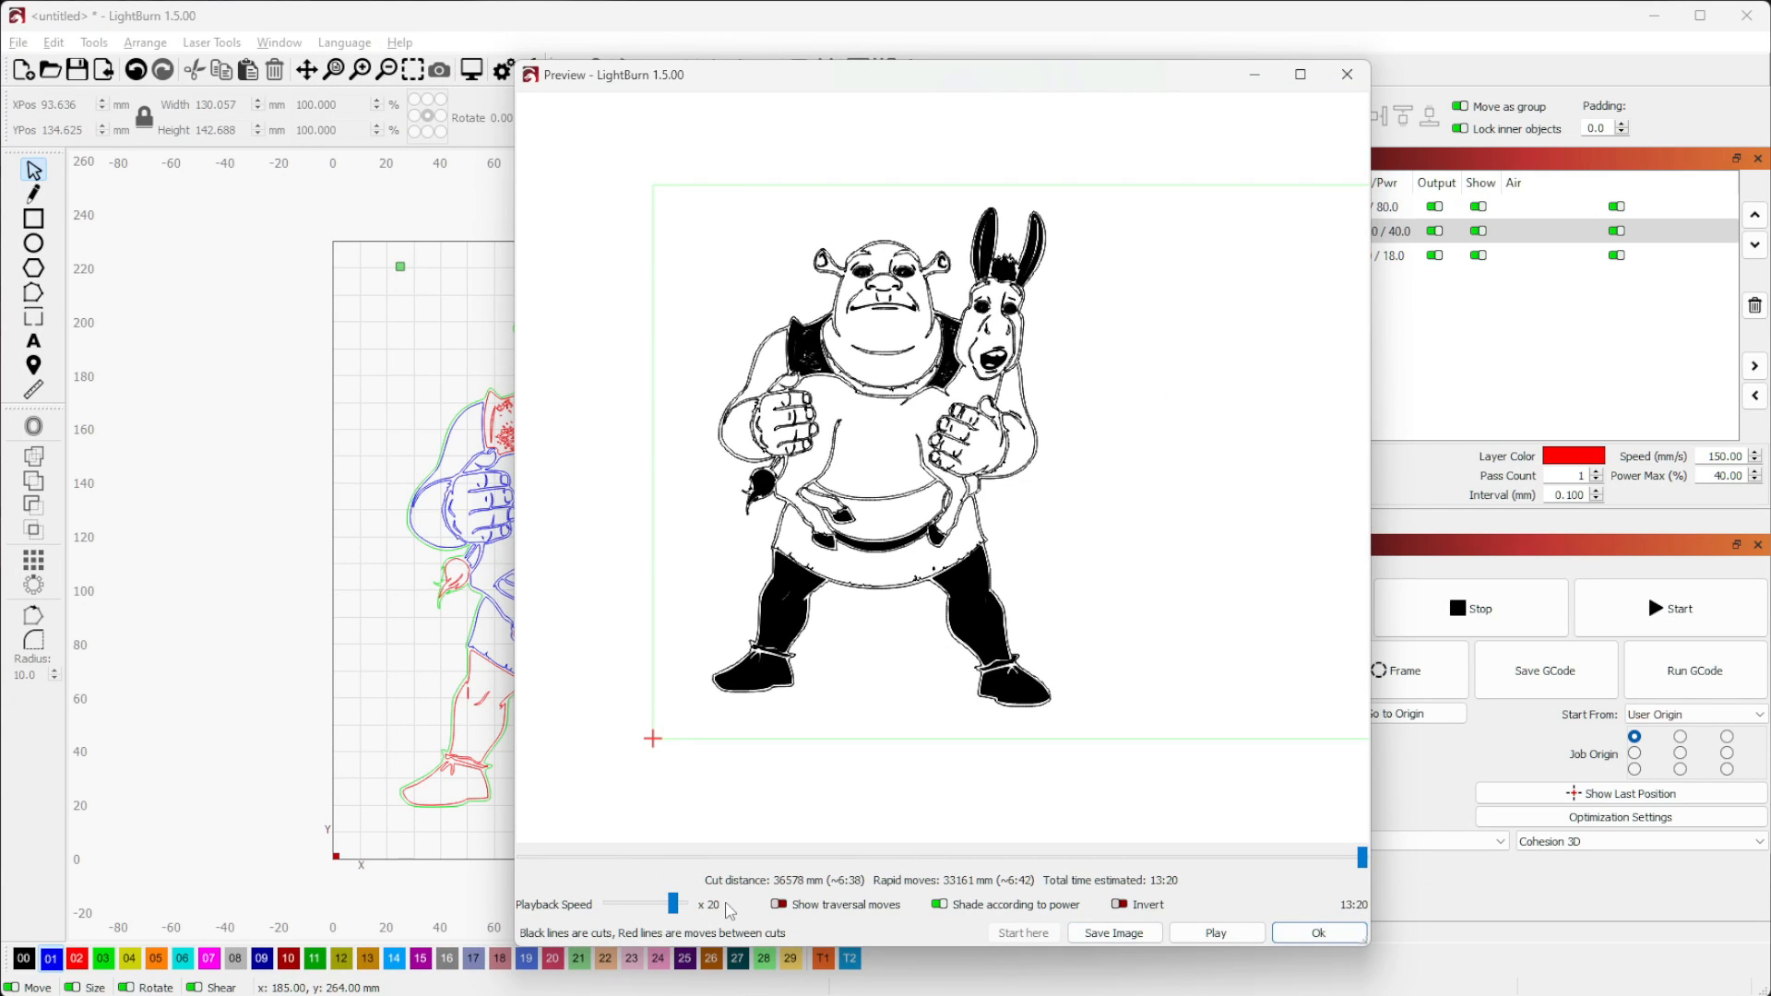
Show the traversal moves in the preview and examine the overscan around the ogre's boot and leg
click(784, 907)
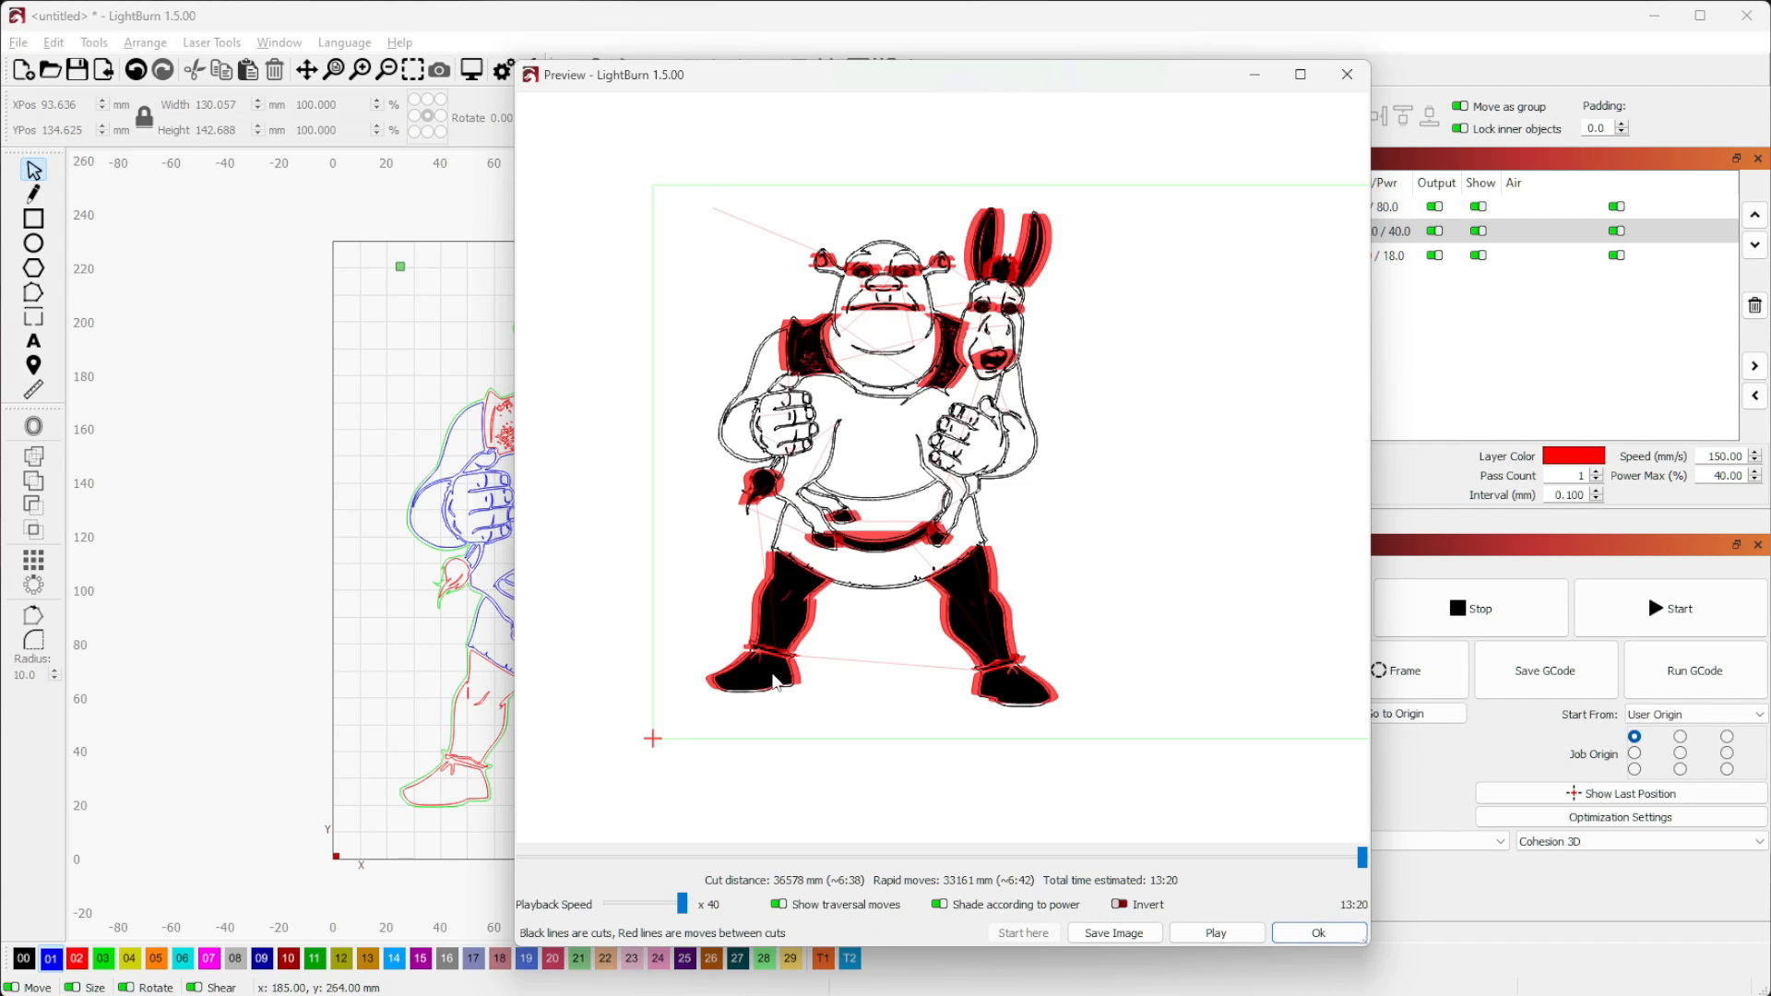
scroll(770, 699, up, 8)
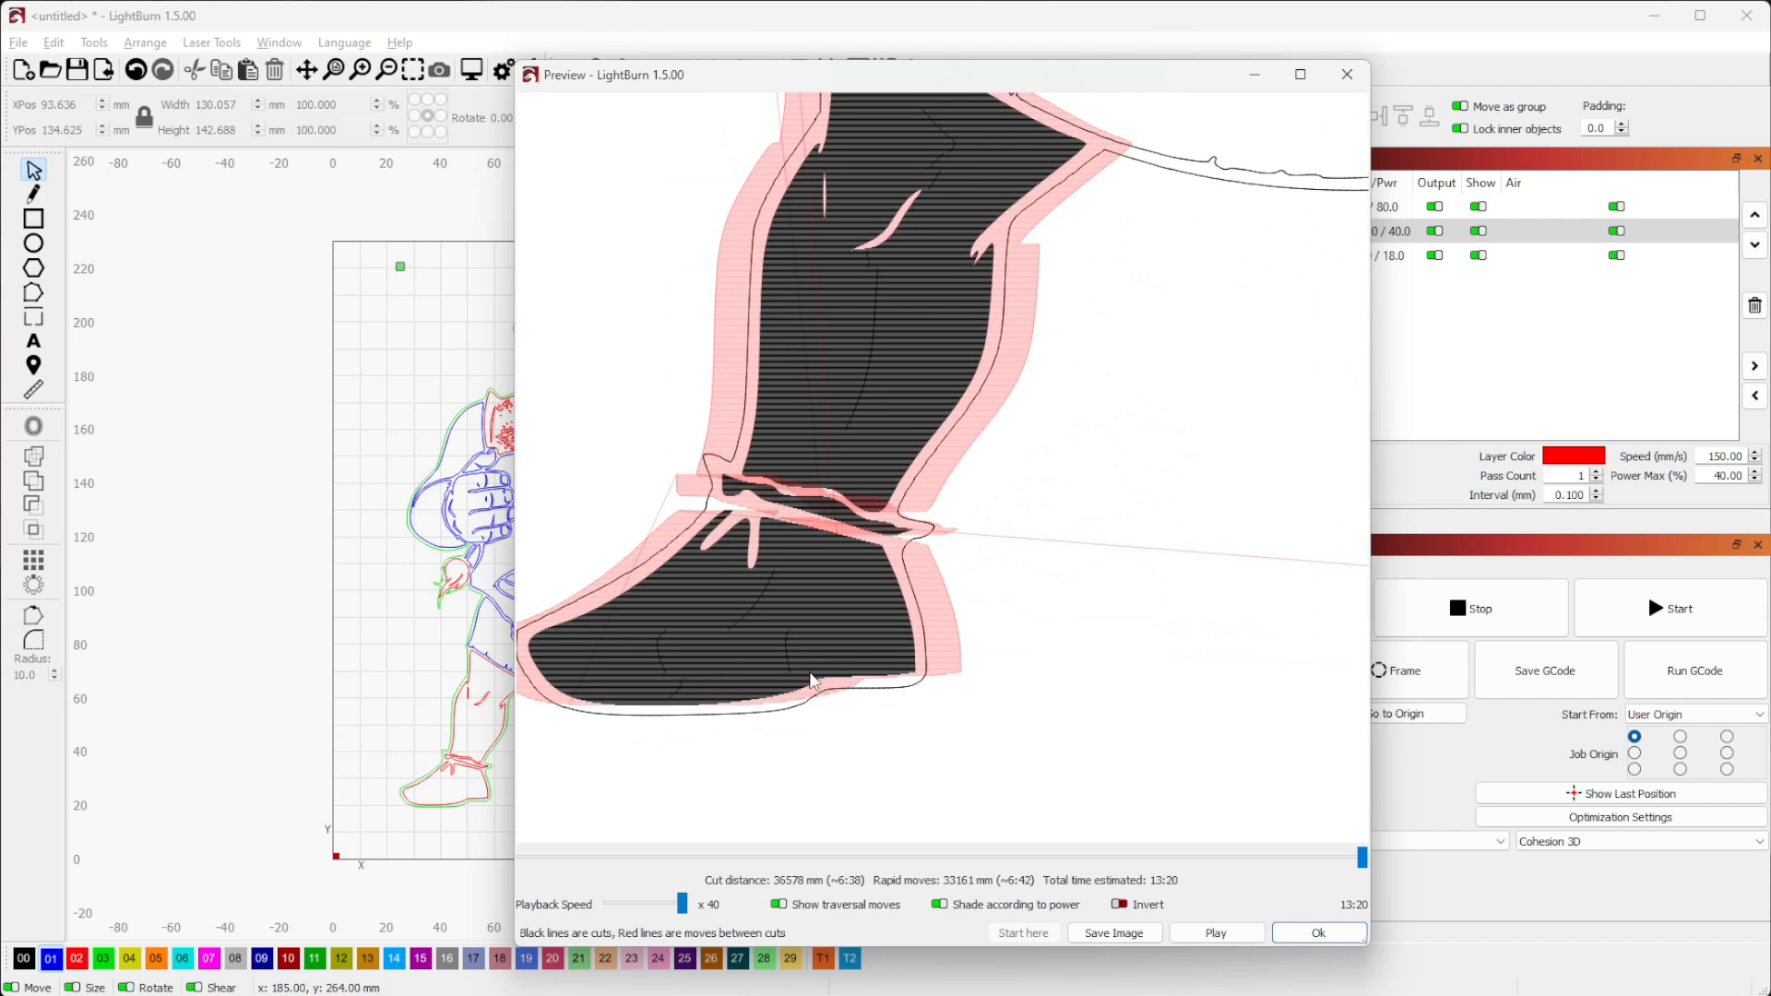
scroll(881, 692, down, 8)
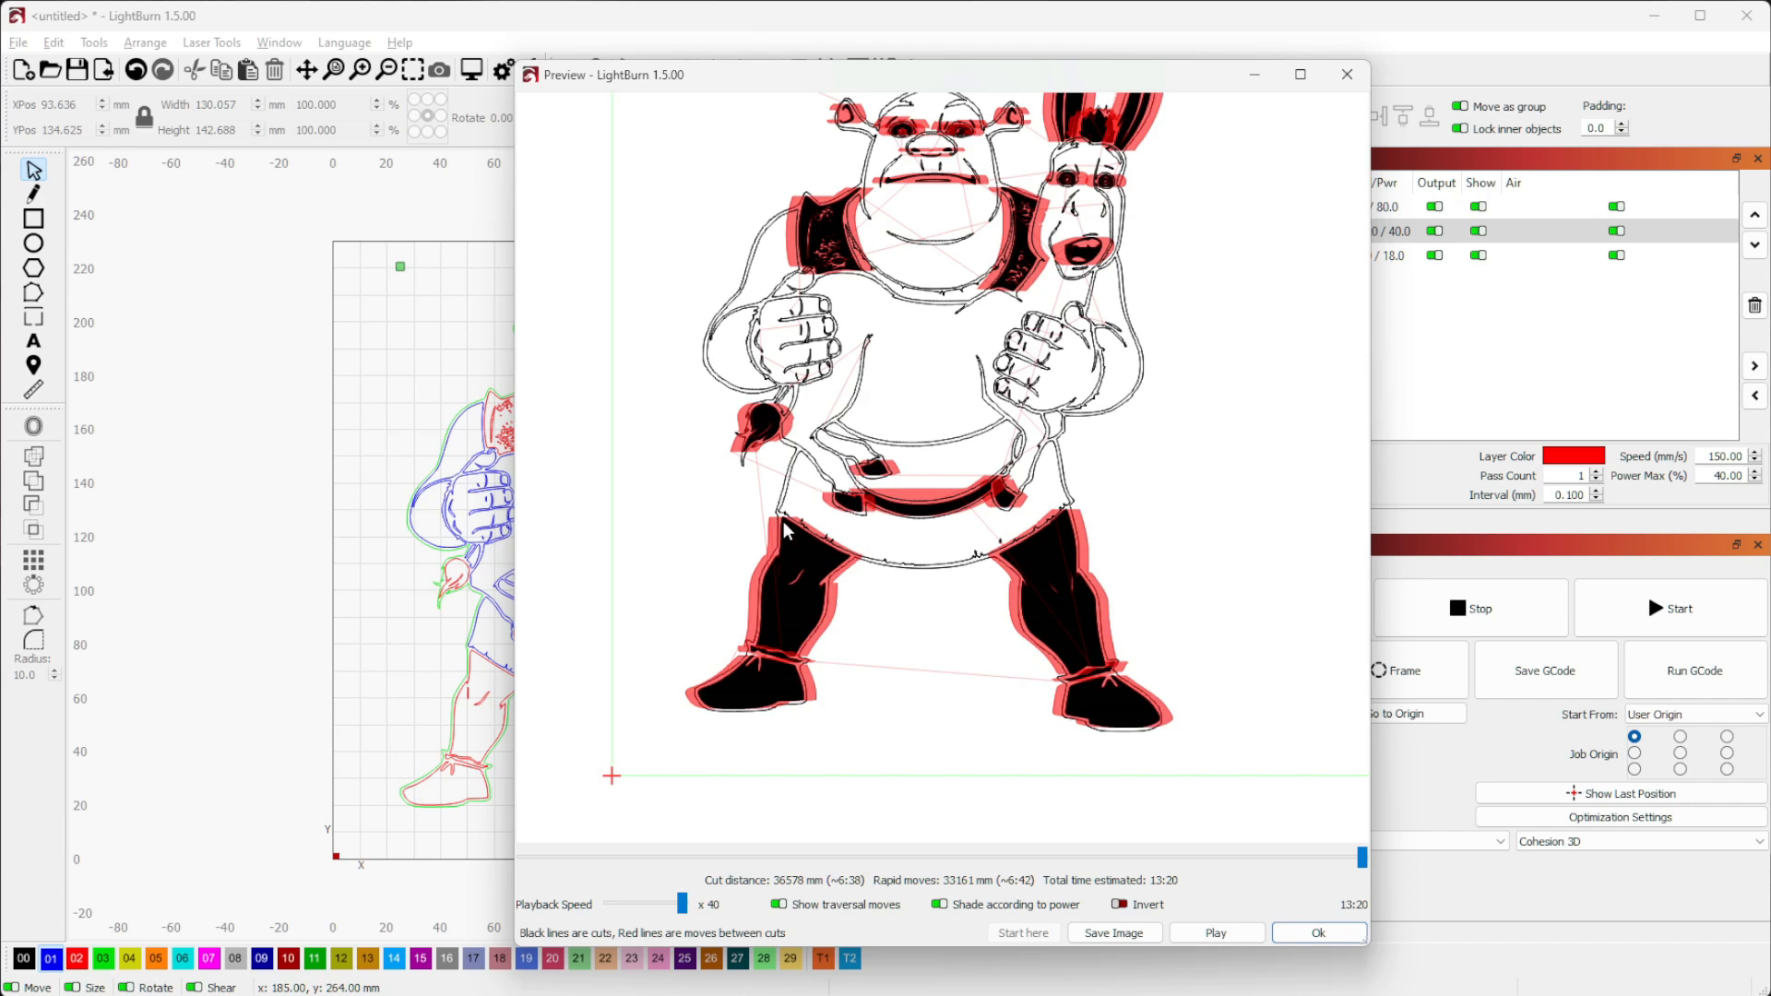
Play the job simulation to check the layer order, hide the traversal moves and close the preview
click(1218, 934)
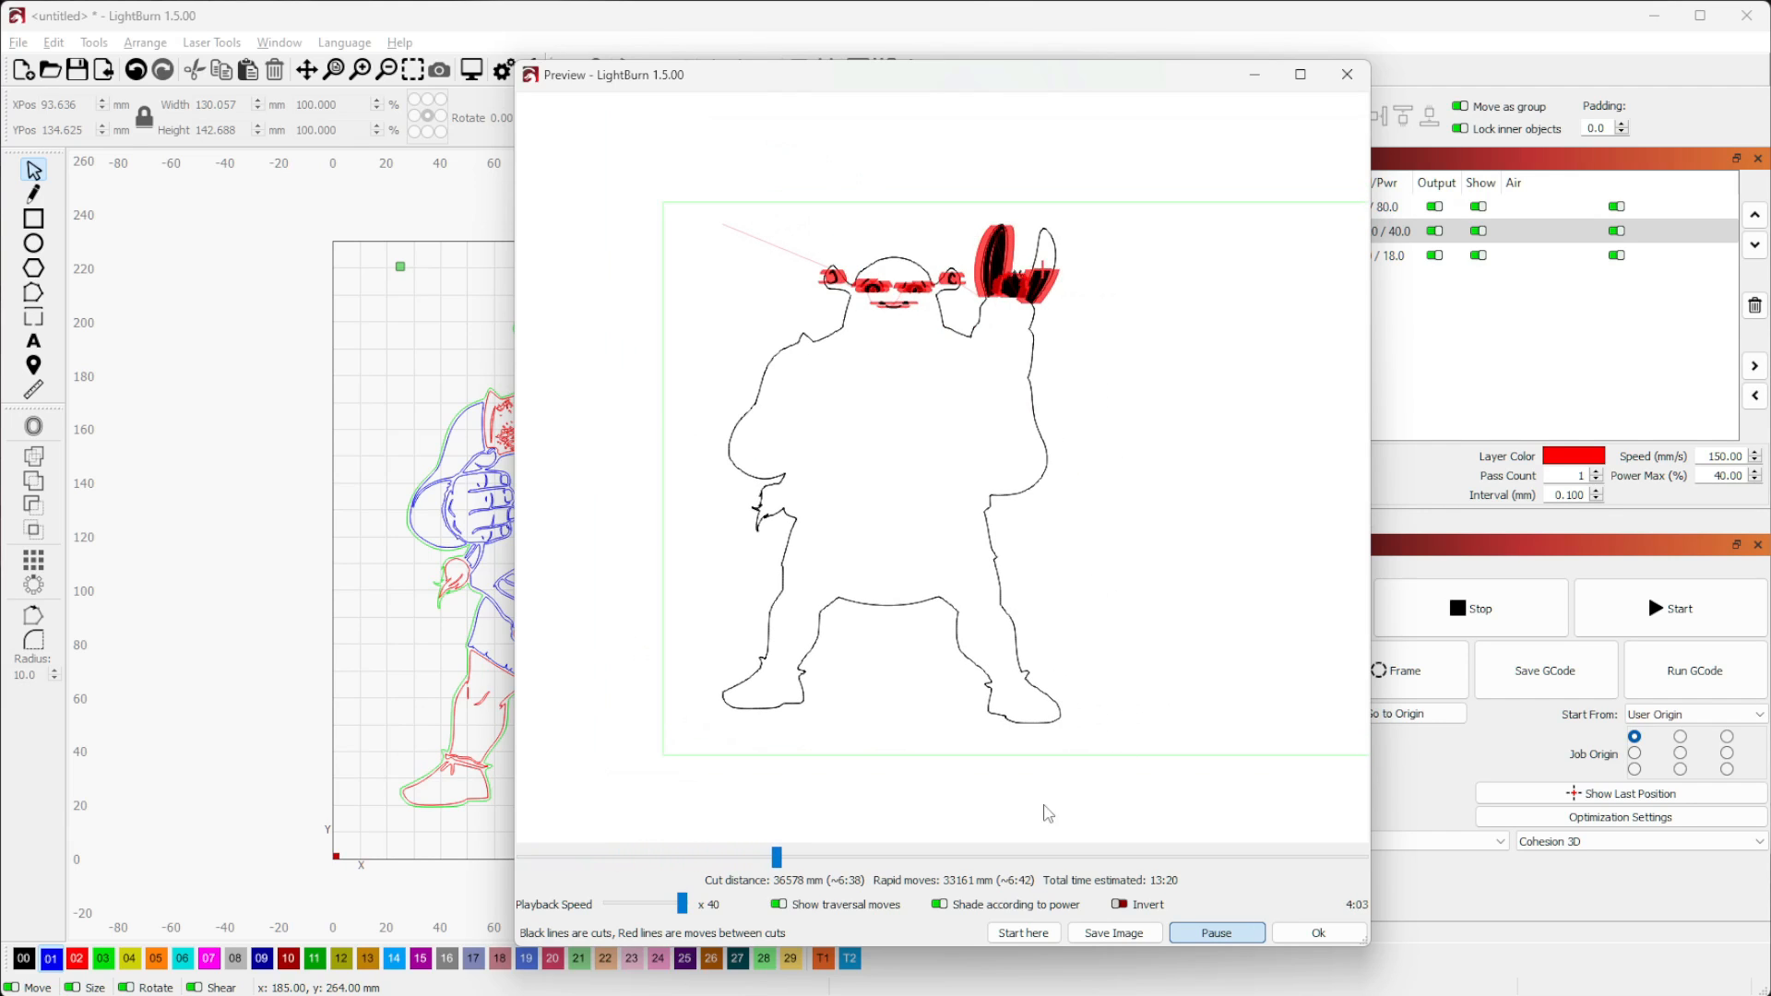
click(796, 903)
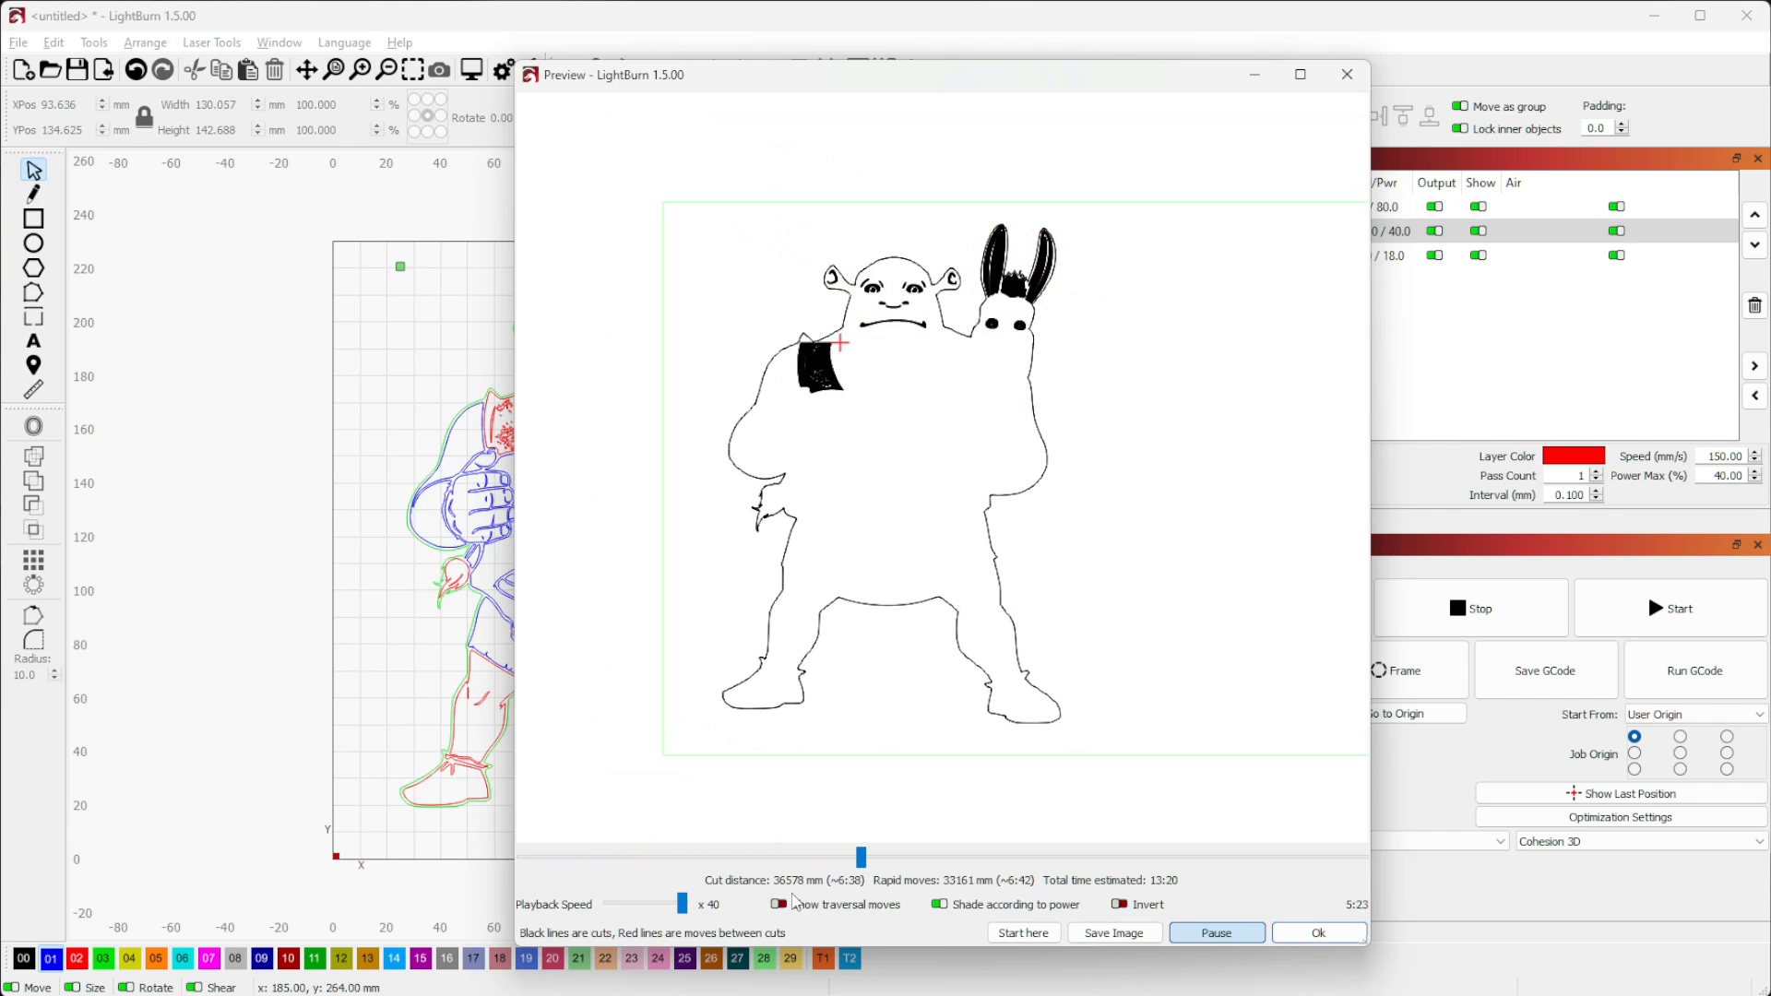
click(1289, 934)
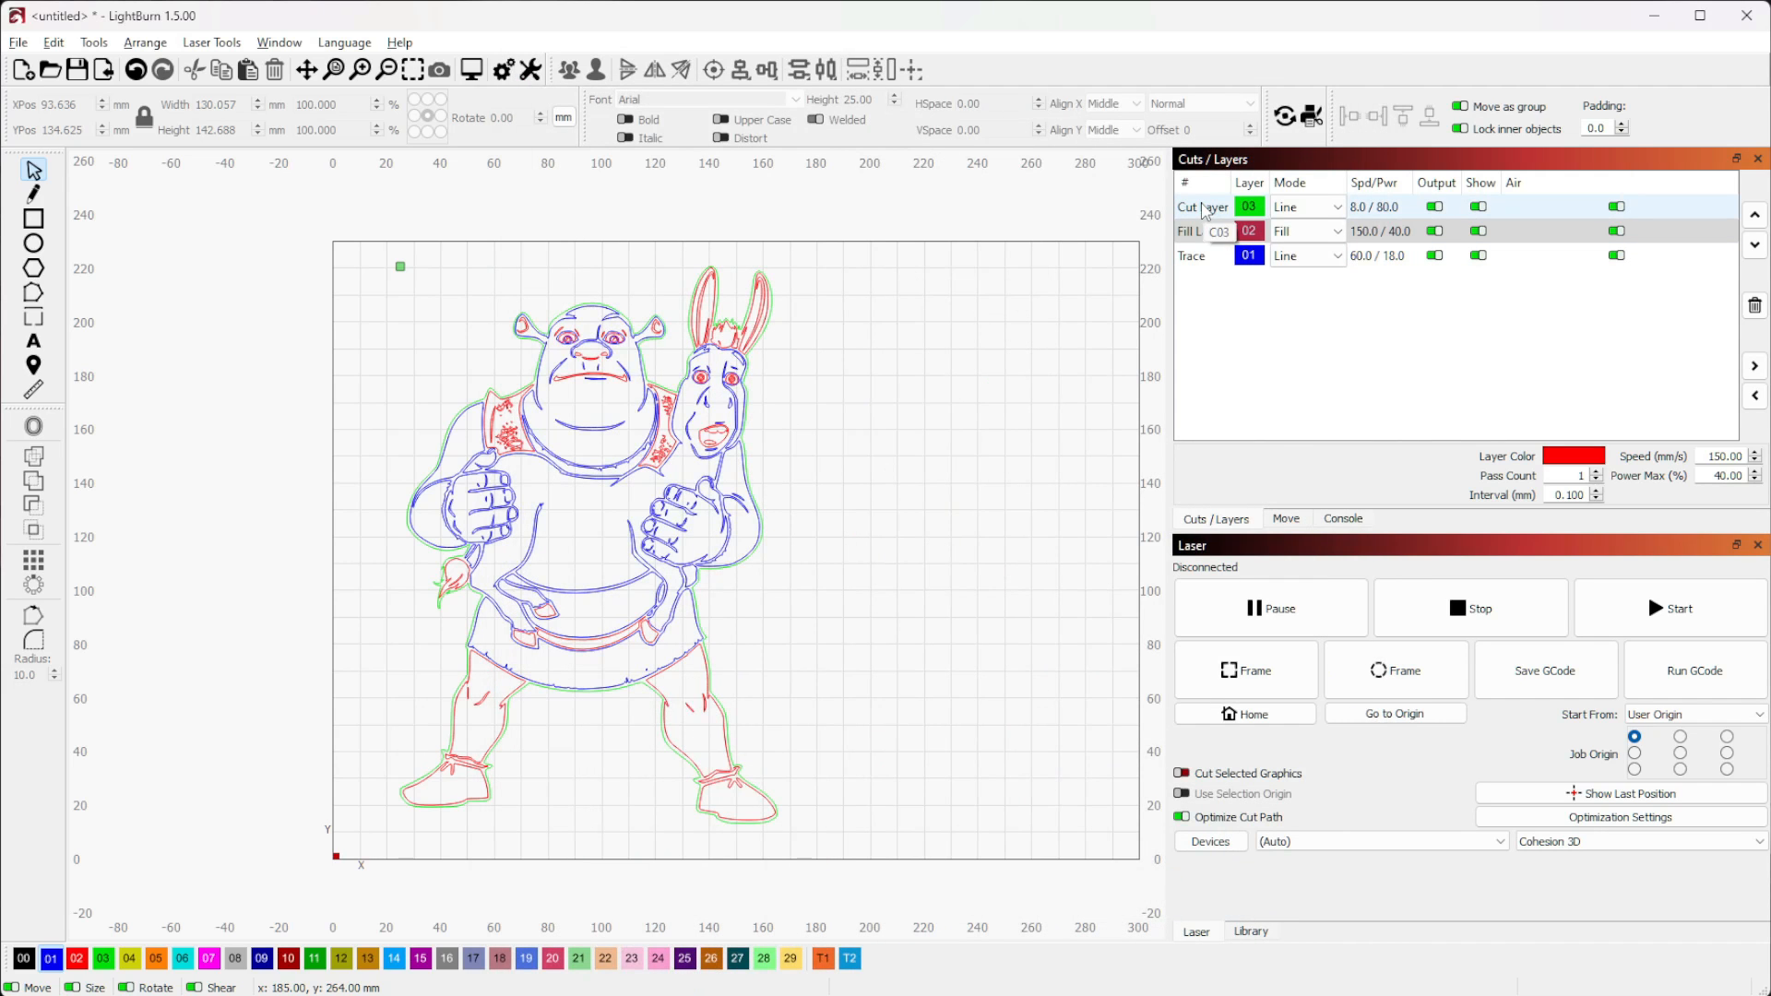
Try moving the Cut Layer down to the end of the layer order and back up to first place
click(1206, 209)
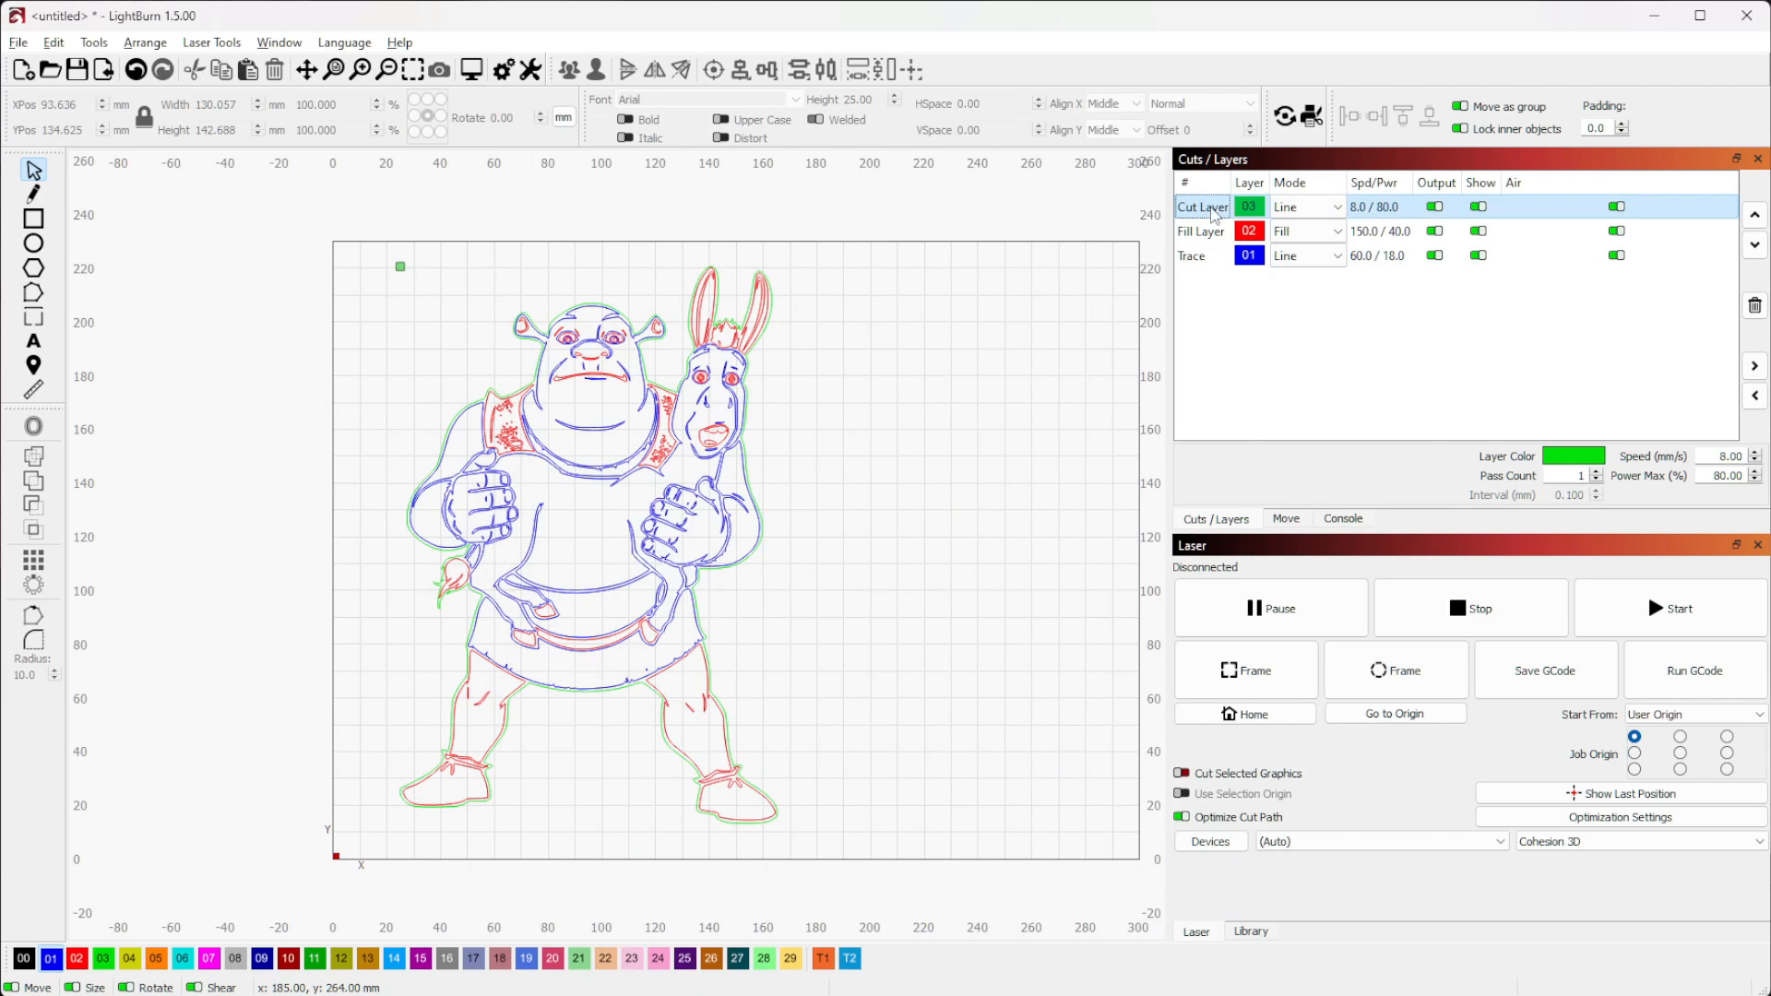
mouse_move(1213, 209)
mouse_down()
mouse_move(1212, 265)
mouse_move(1207, 197)
mouse_up()
drag(1205, 261, 1210, 208)
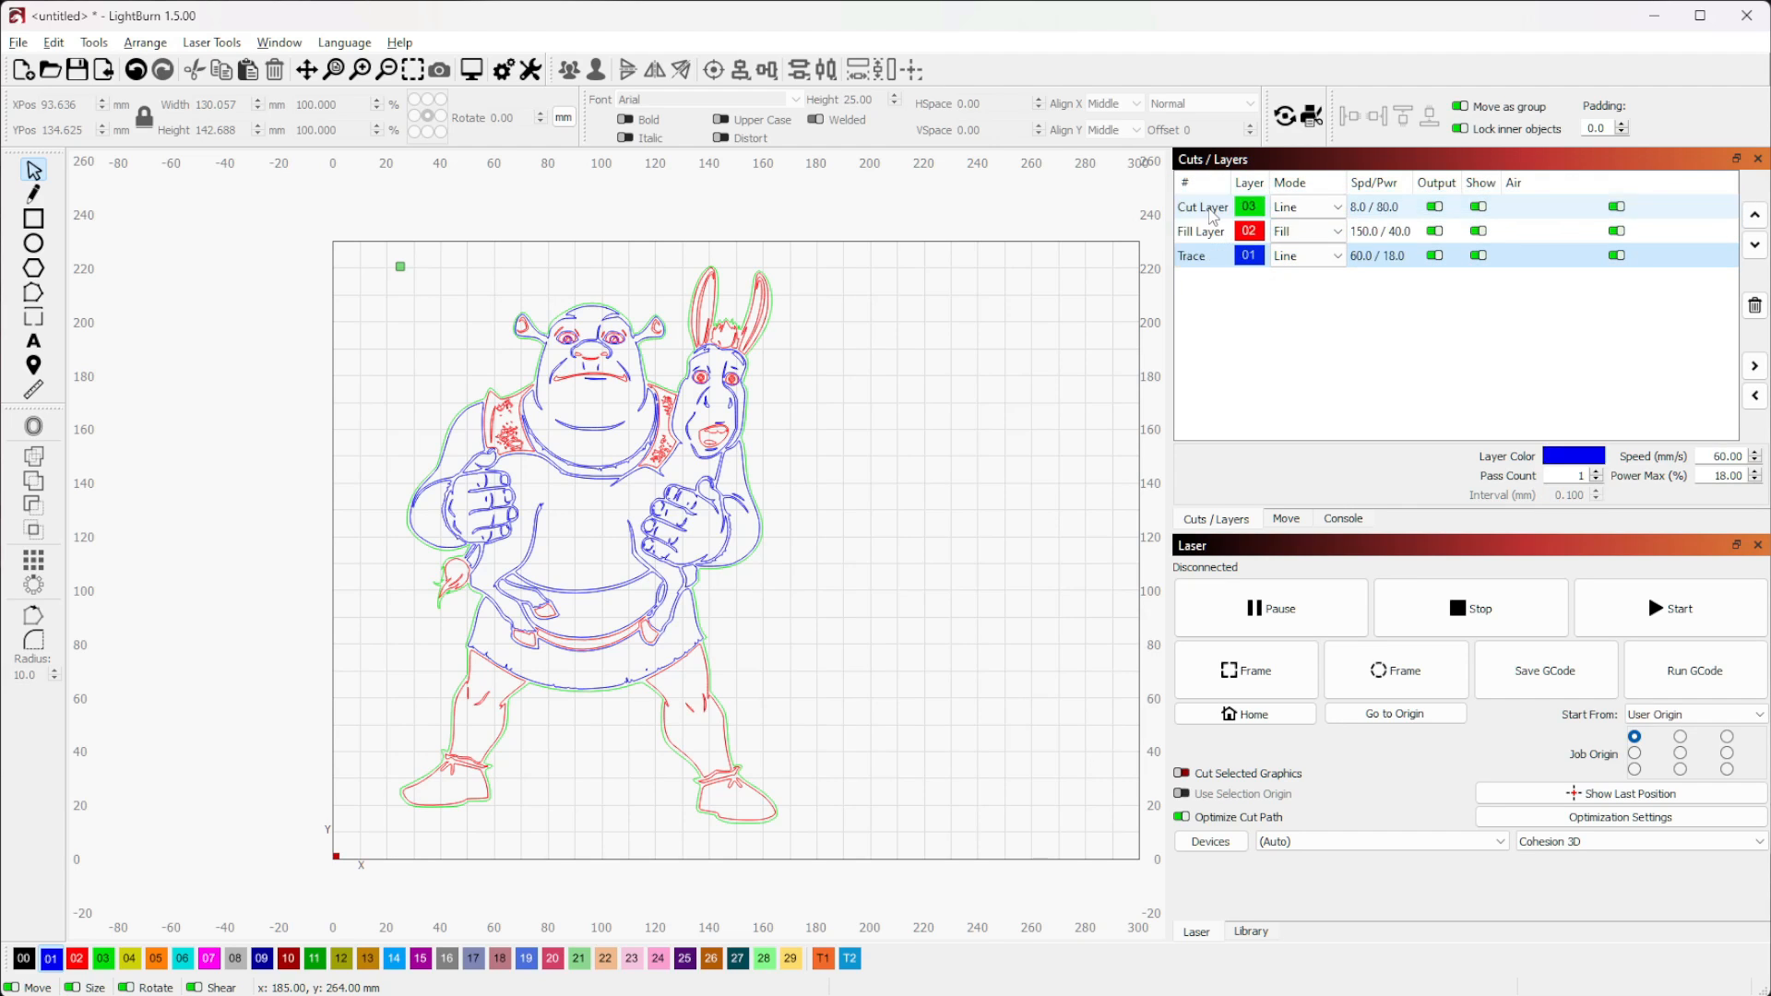
click(1211, 212)
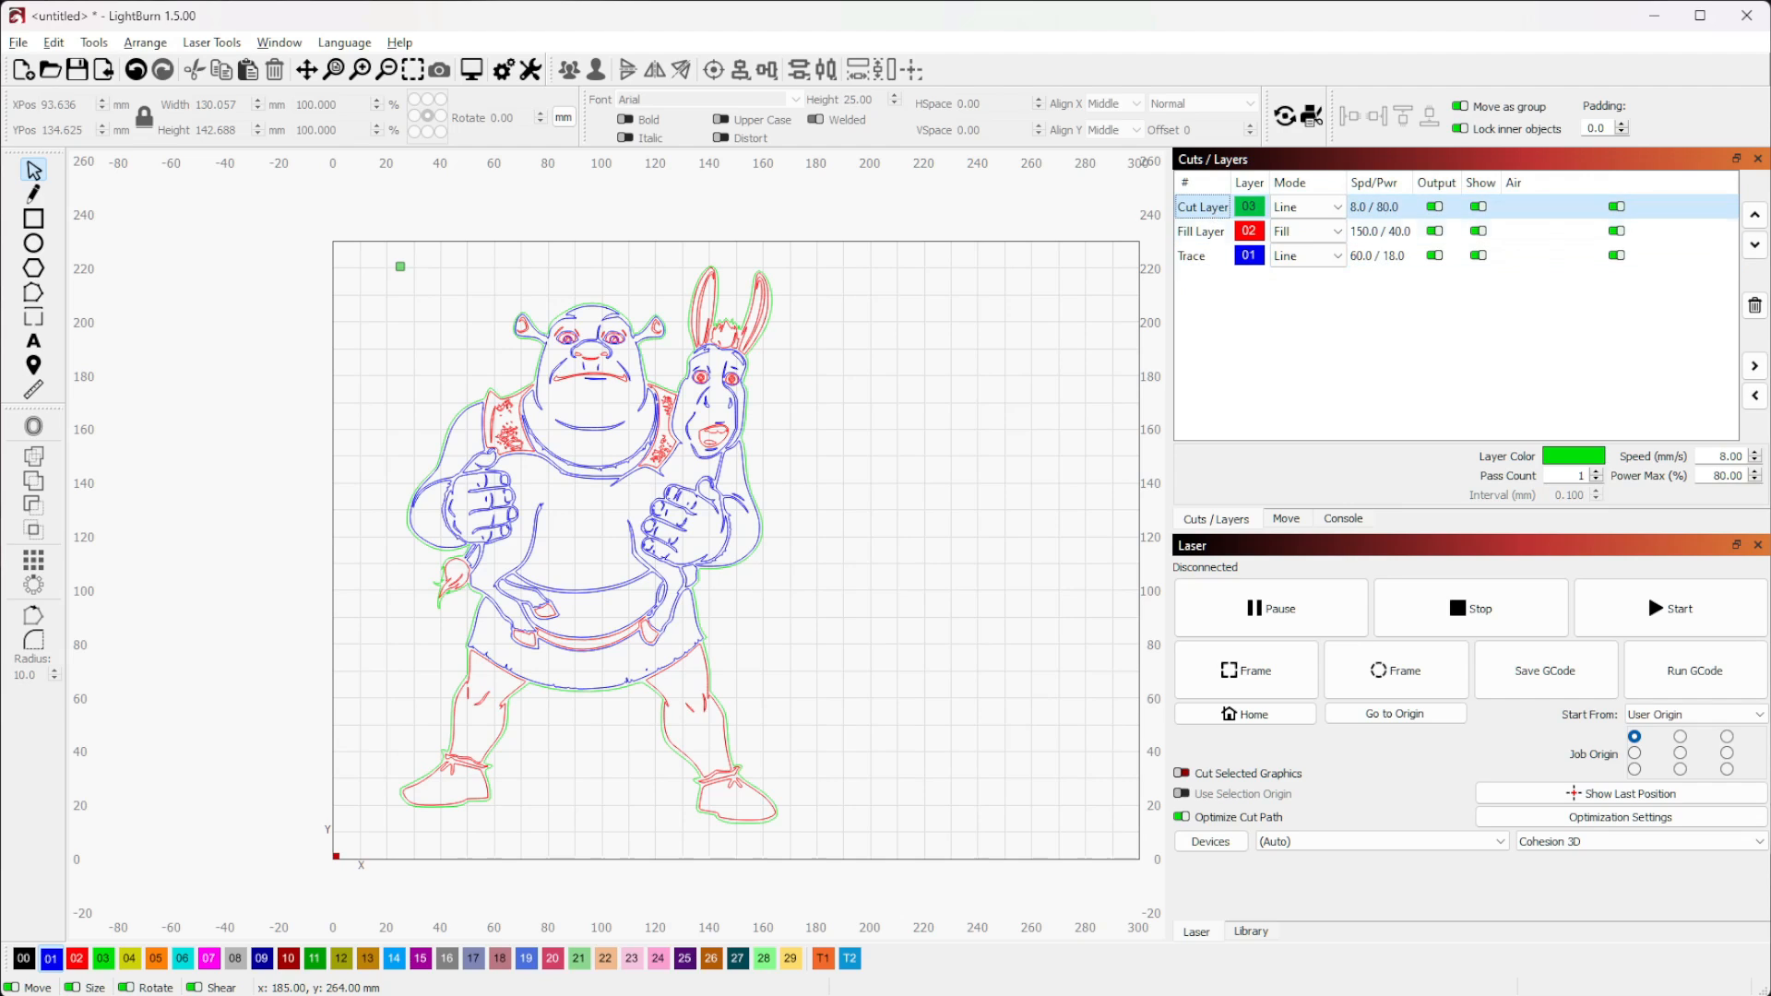
click(1756, 246)
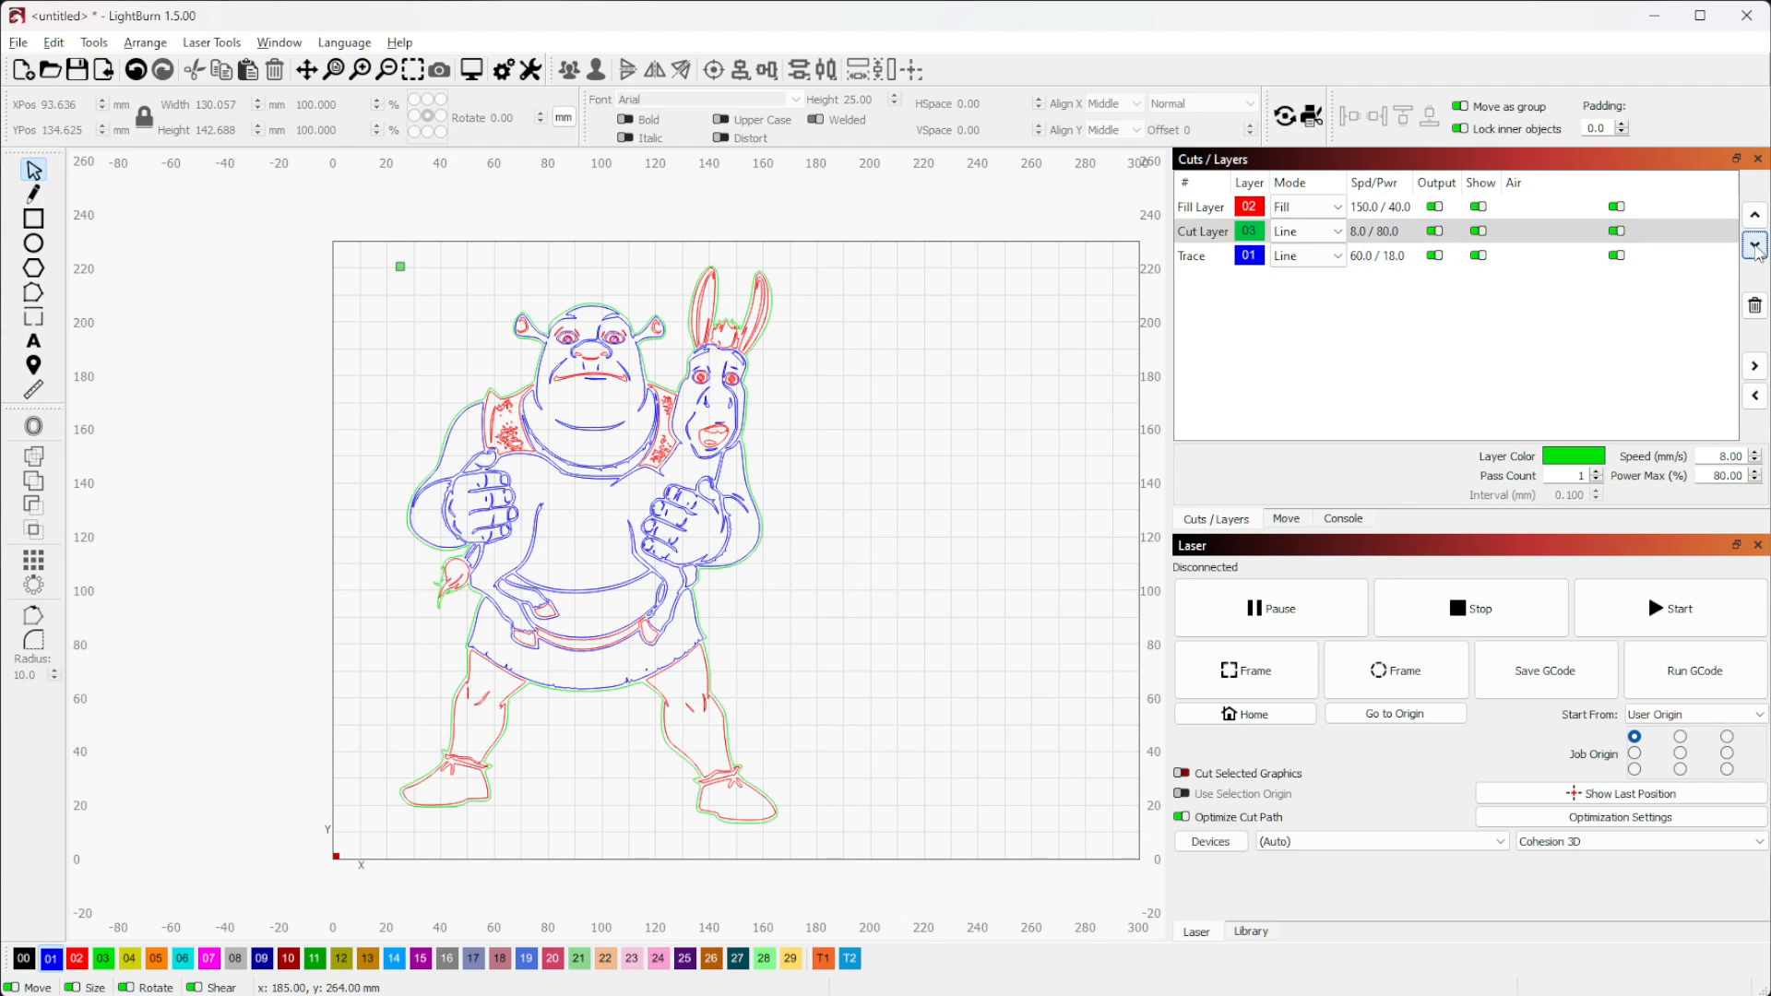
click(1755, 245)
click(1755, 215)
click(1756, 215)
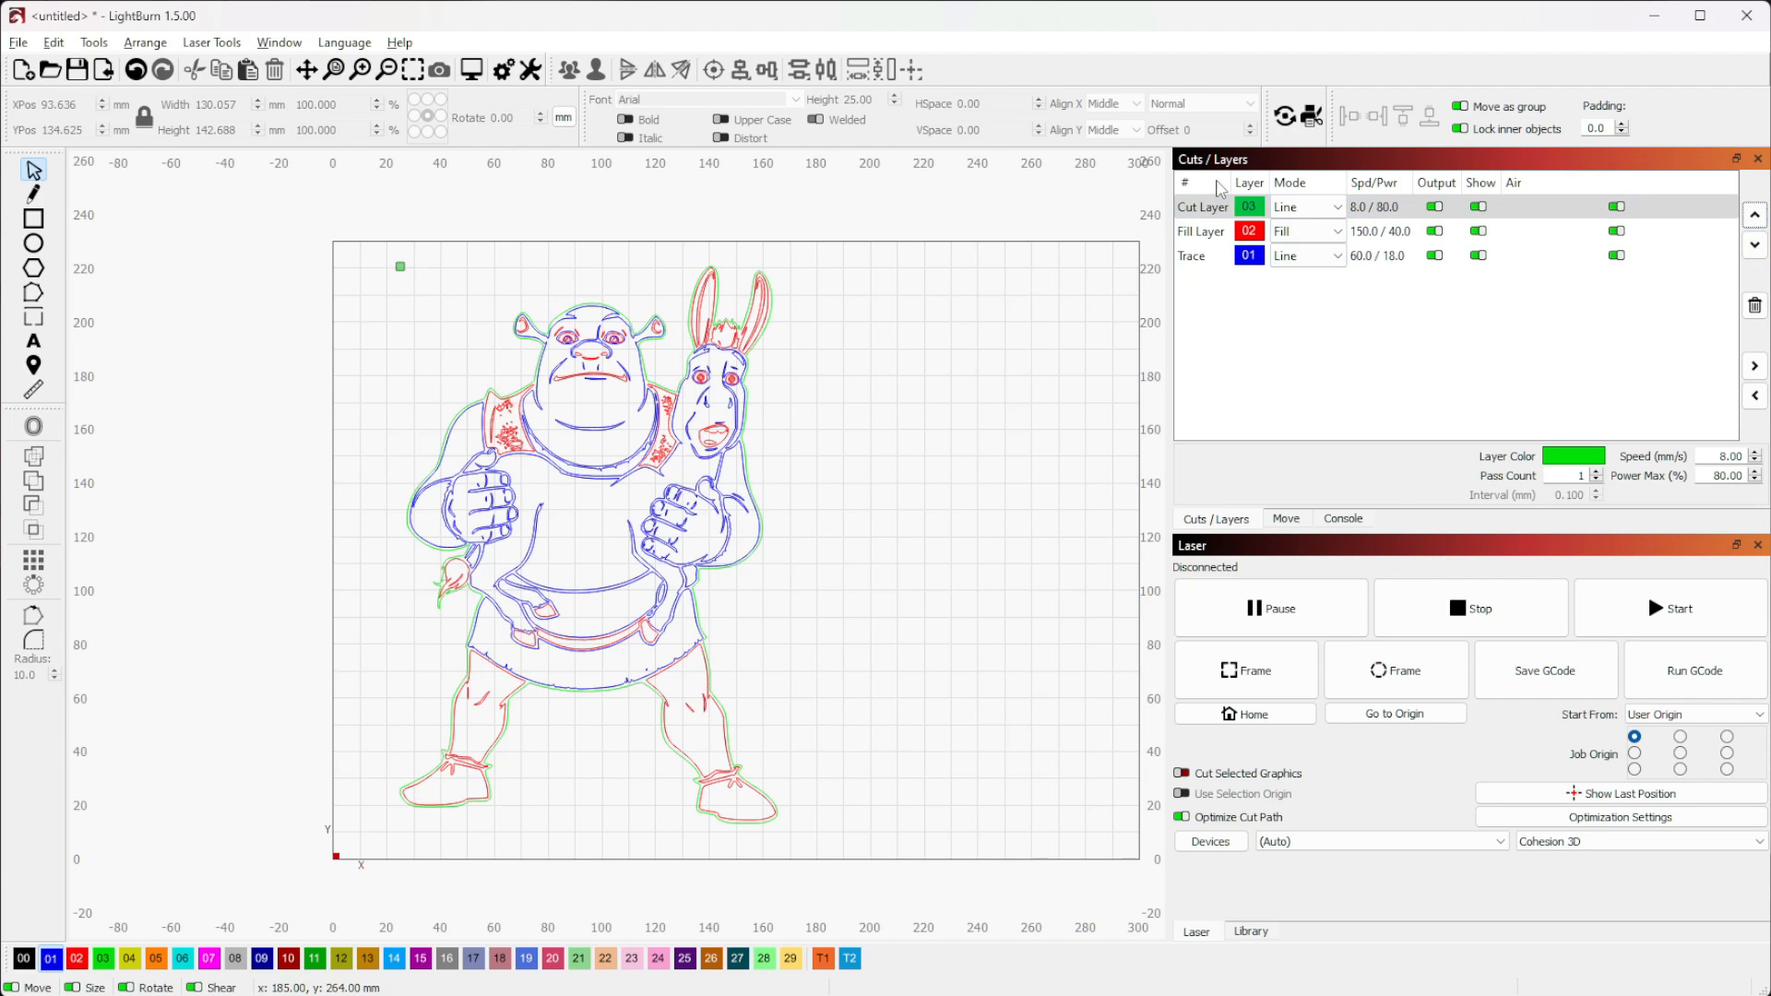
Sort the layers so that cuts come last
right_click(1220, 187)
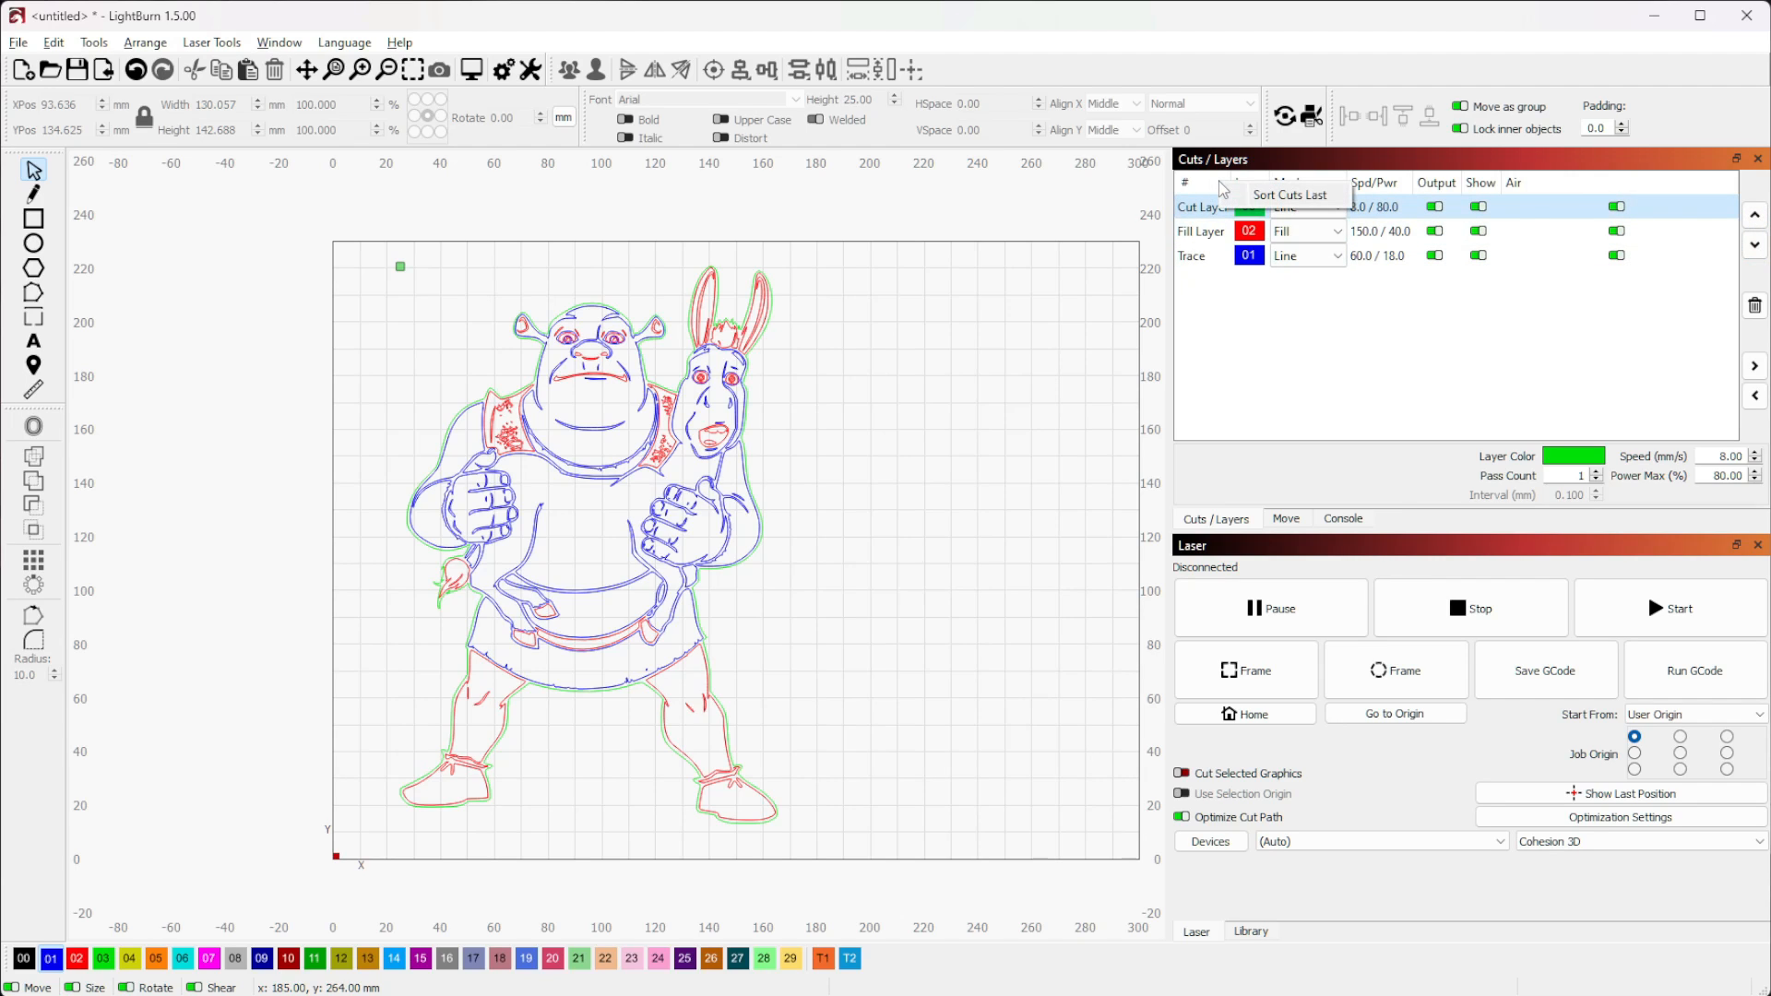
click(1295, 197)
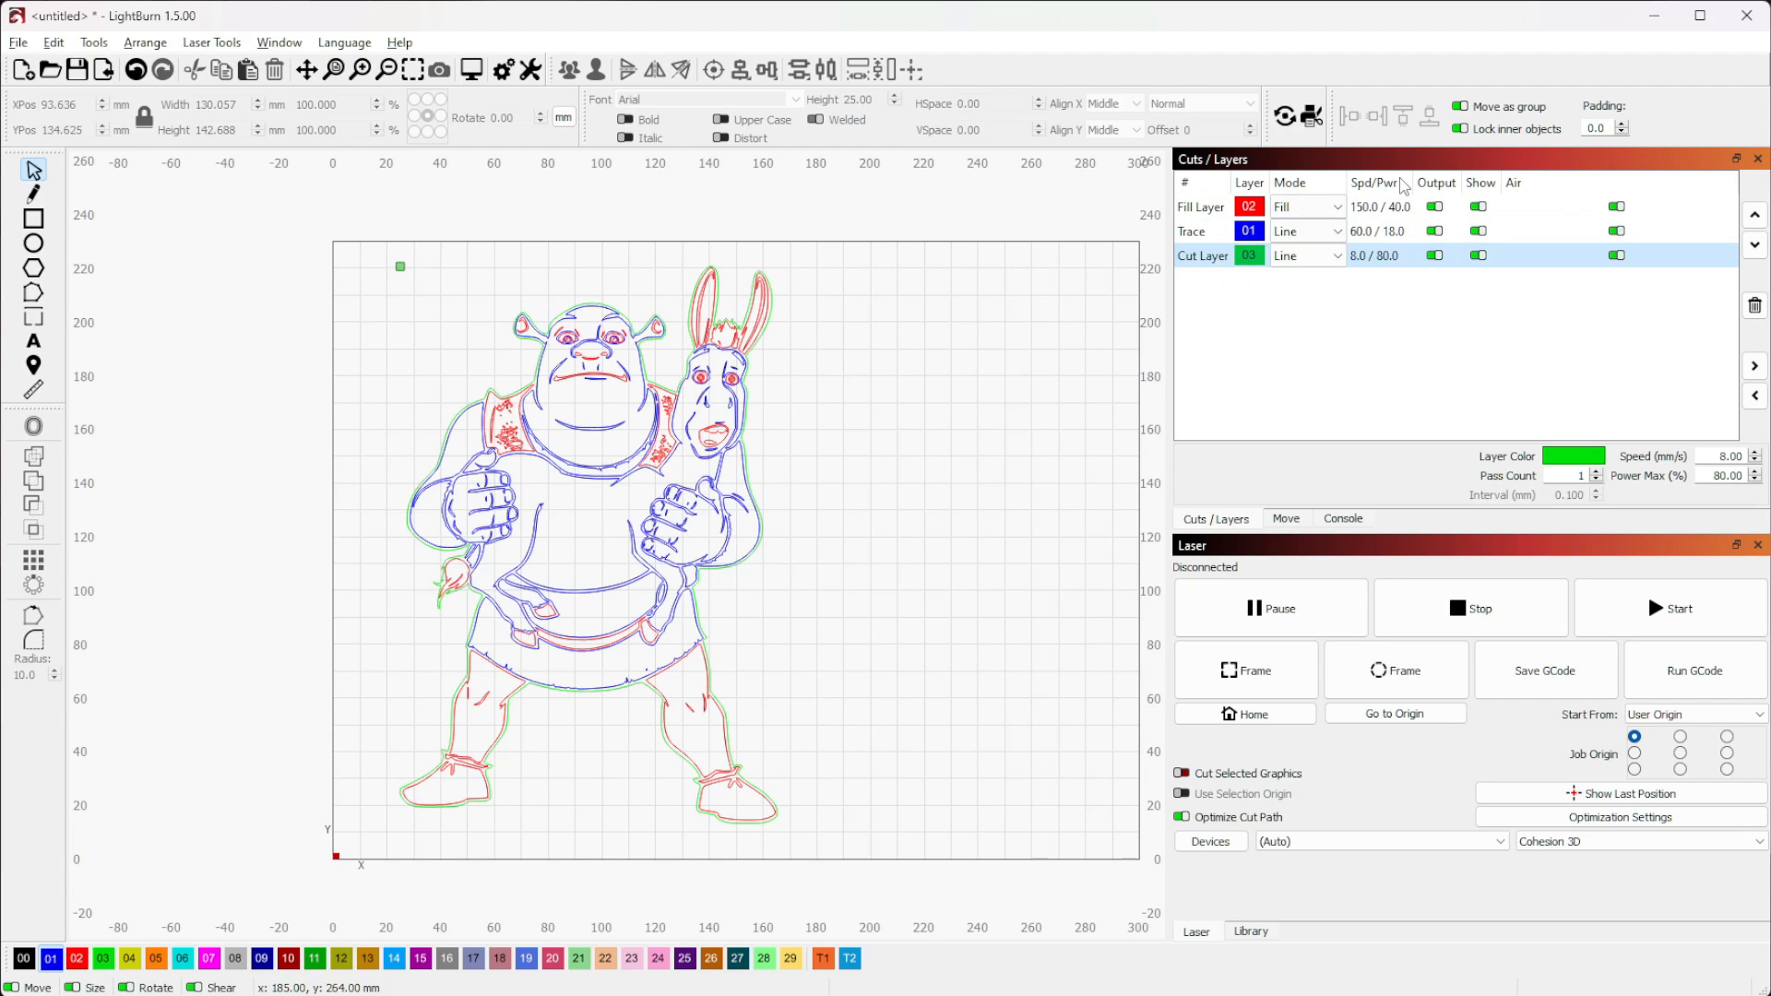
right_click(1439, 188)
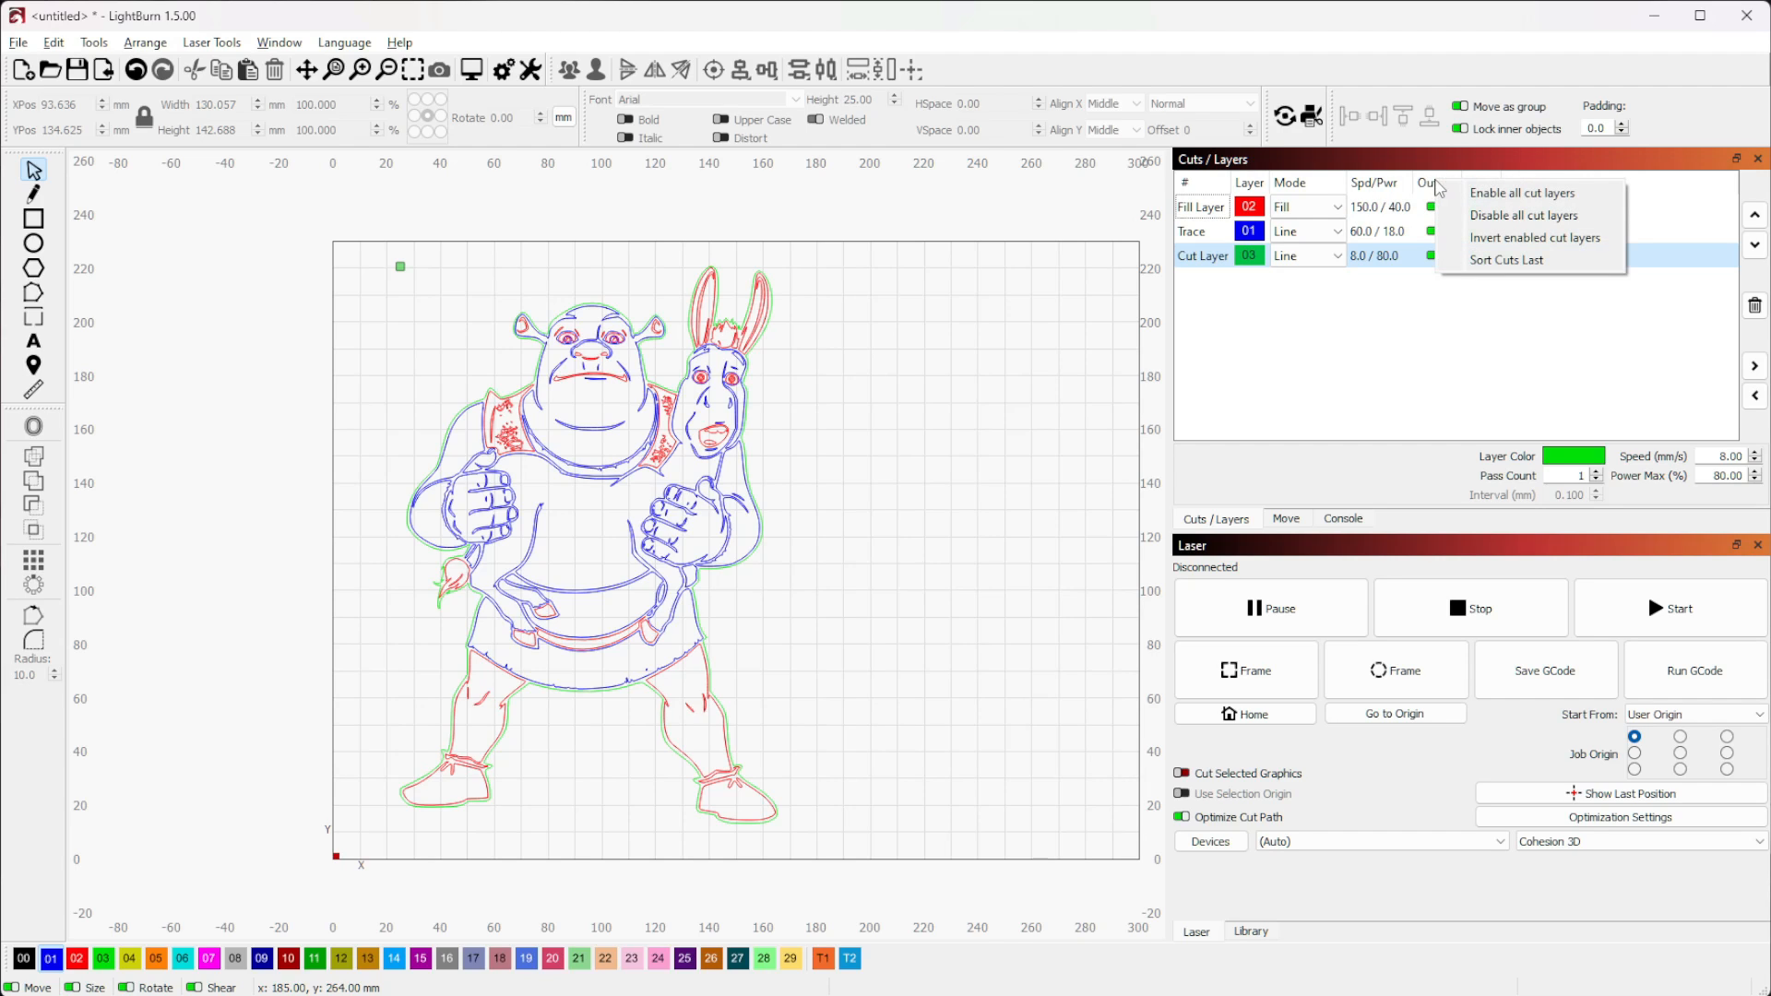
click(1421, 172)
right_click(1437, 185)
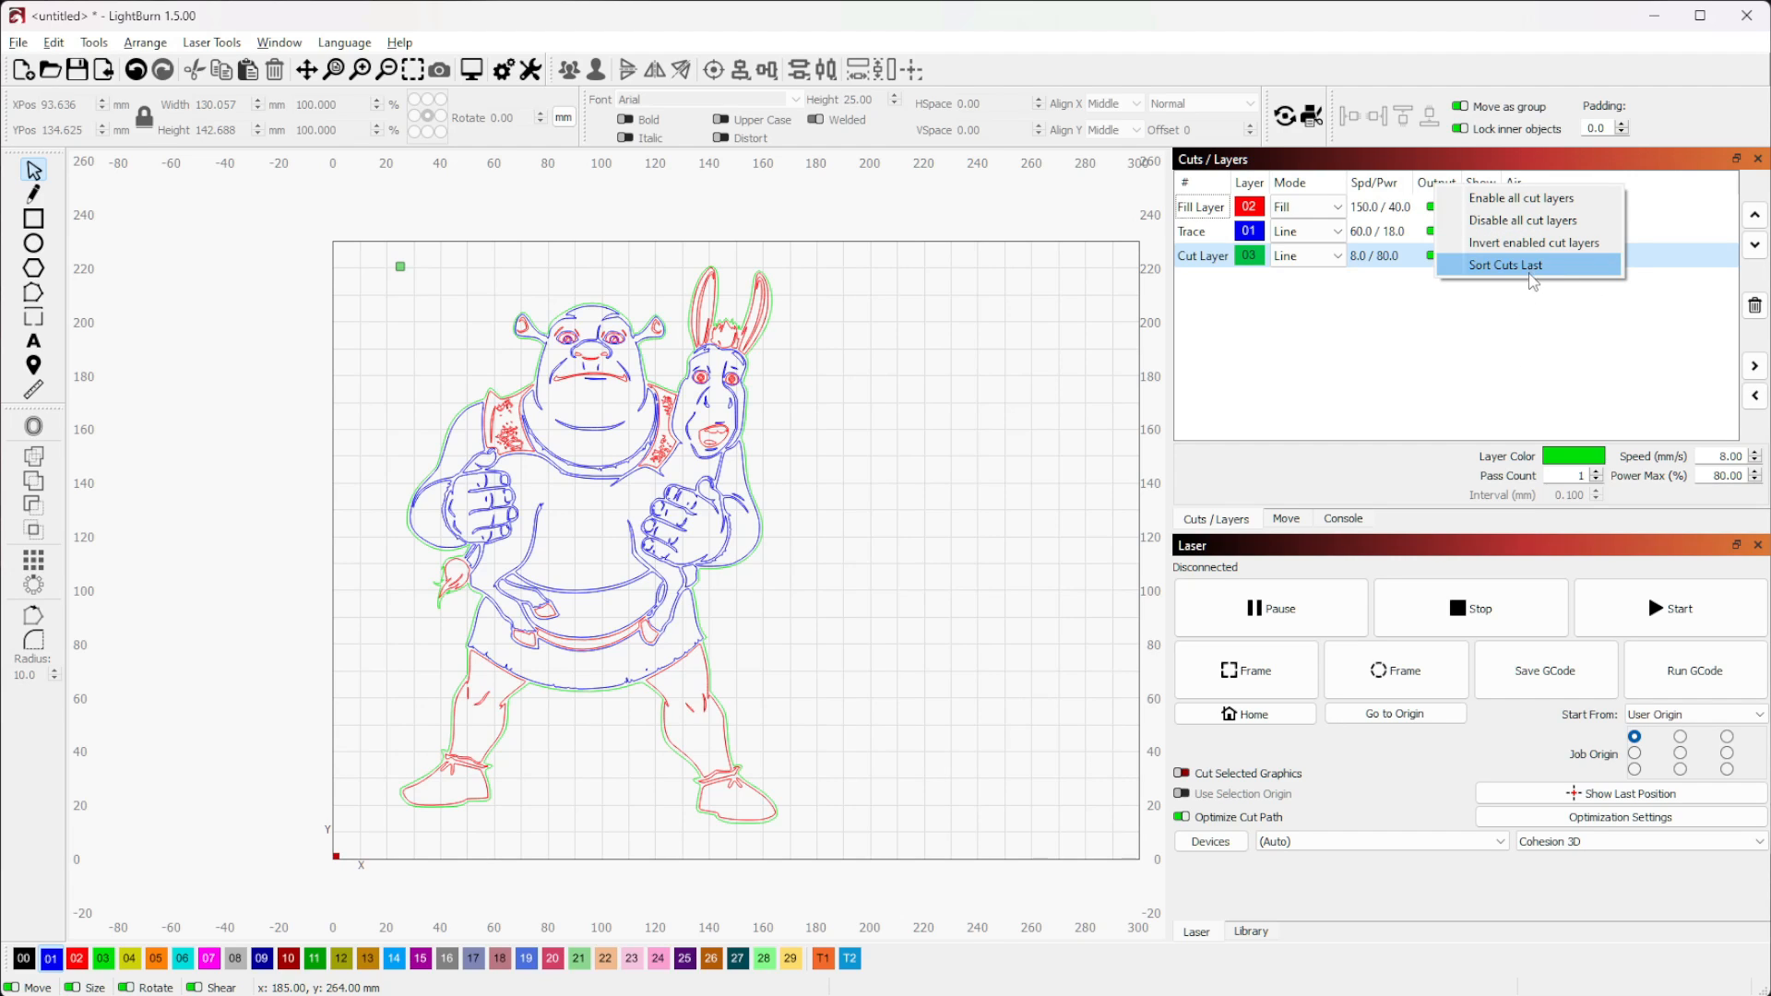
click(1515, 320)
right_click(1523, 182)
right_click(1466, 179)
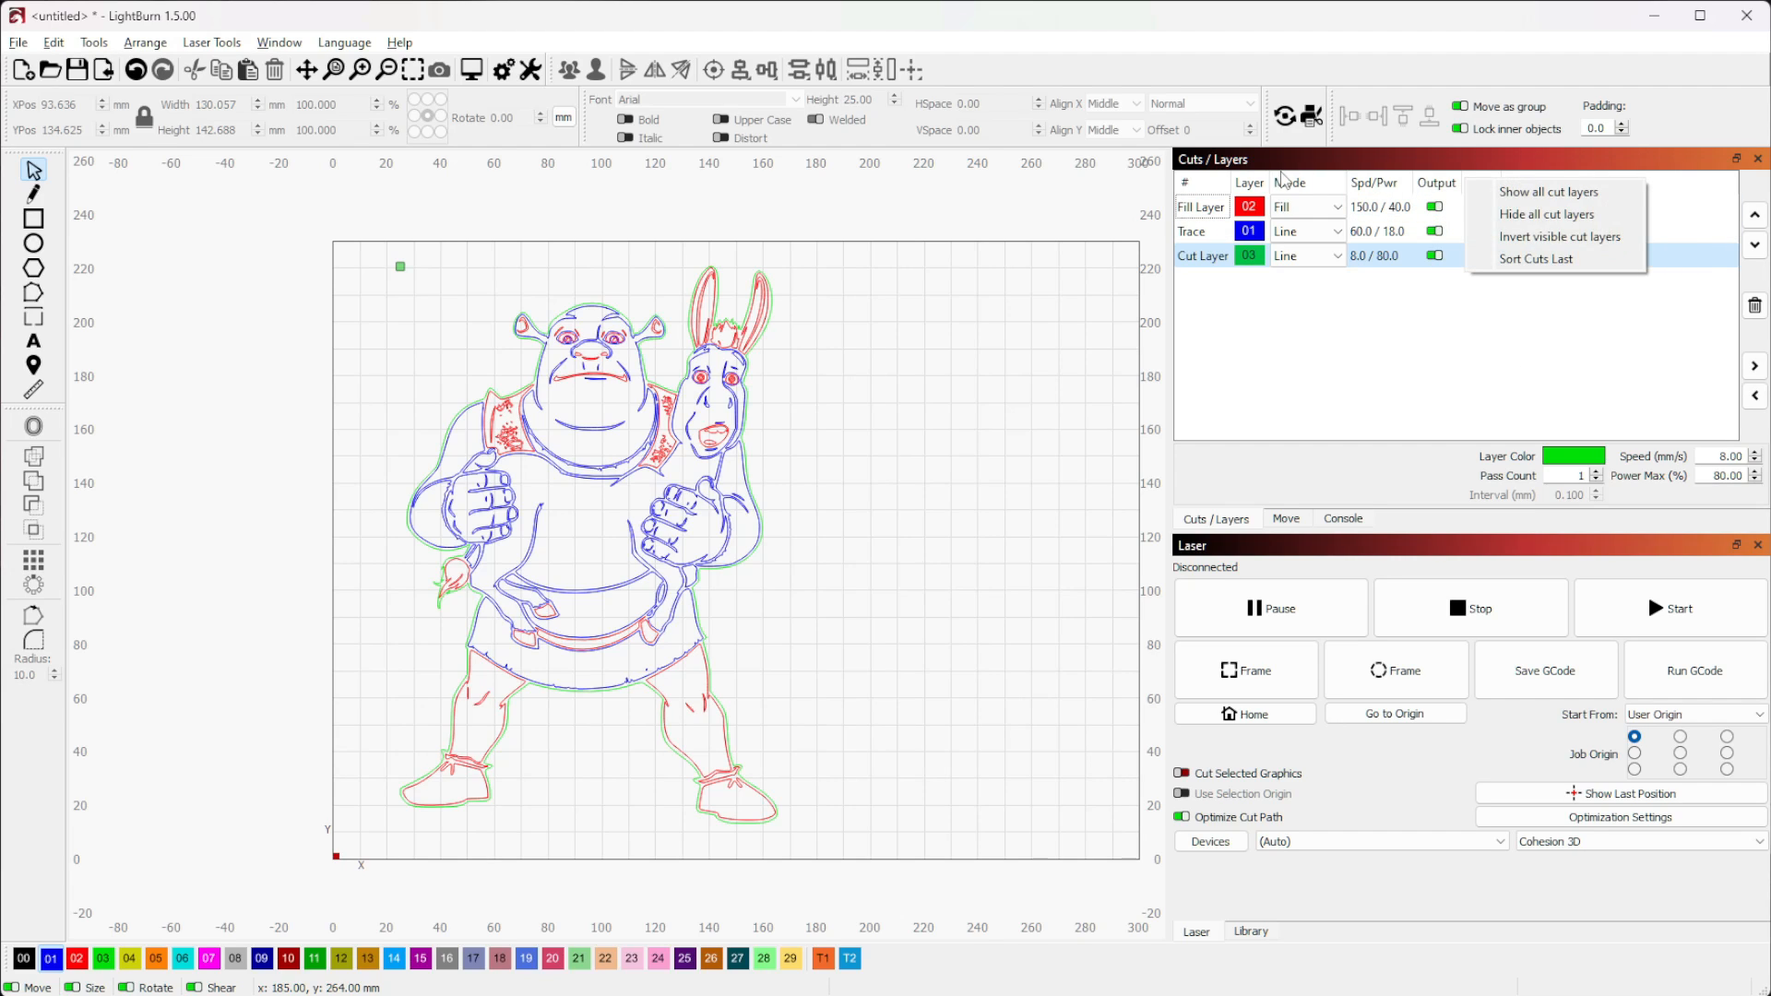
right_click(1313, 177)
right_click(1260, 181)
right_click(1204, 181)
click(1385, 357)
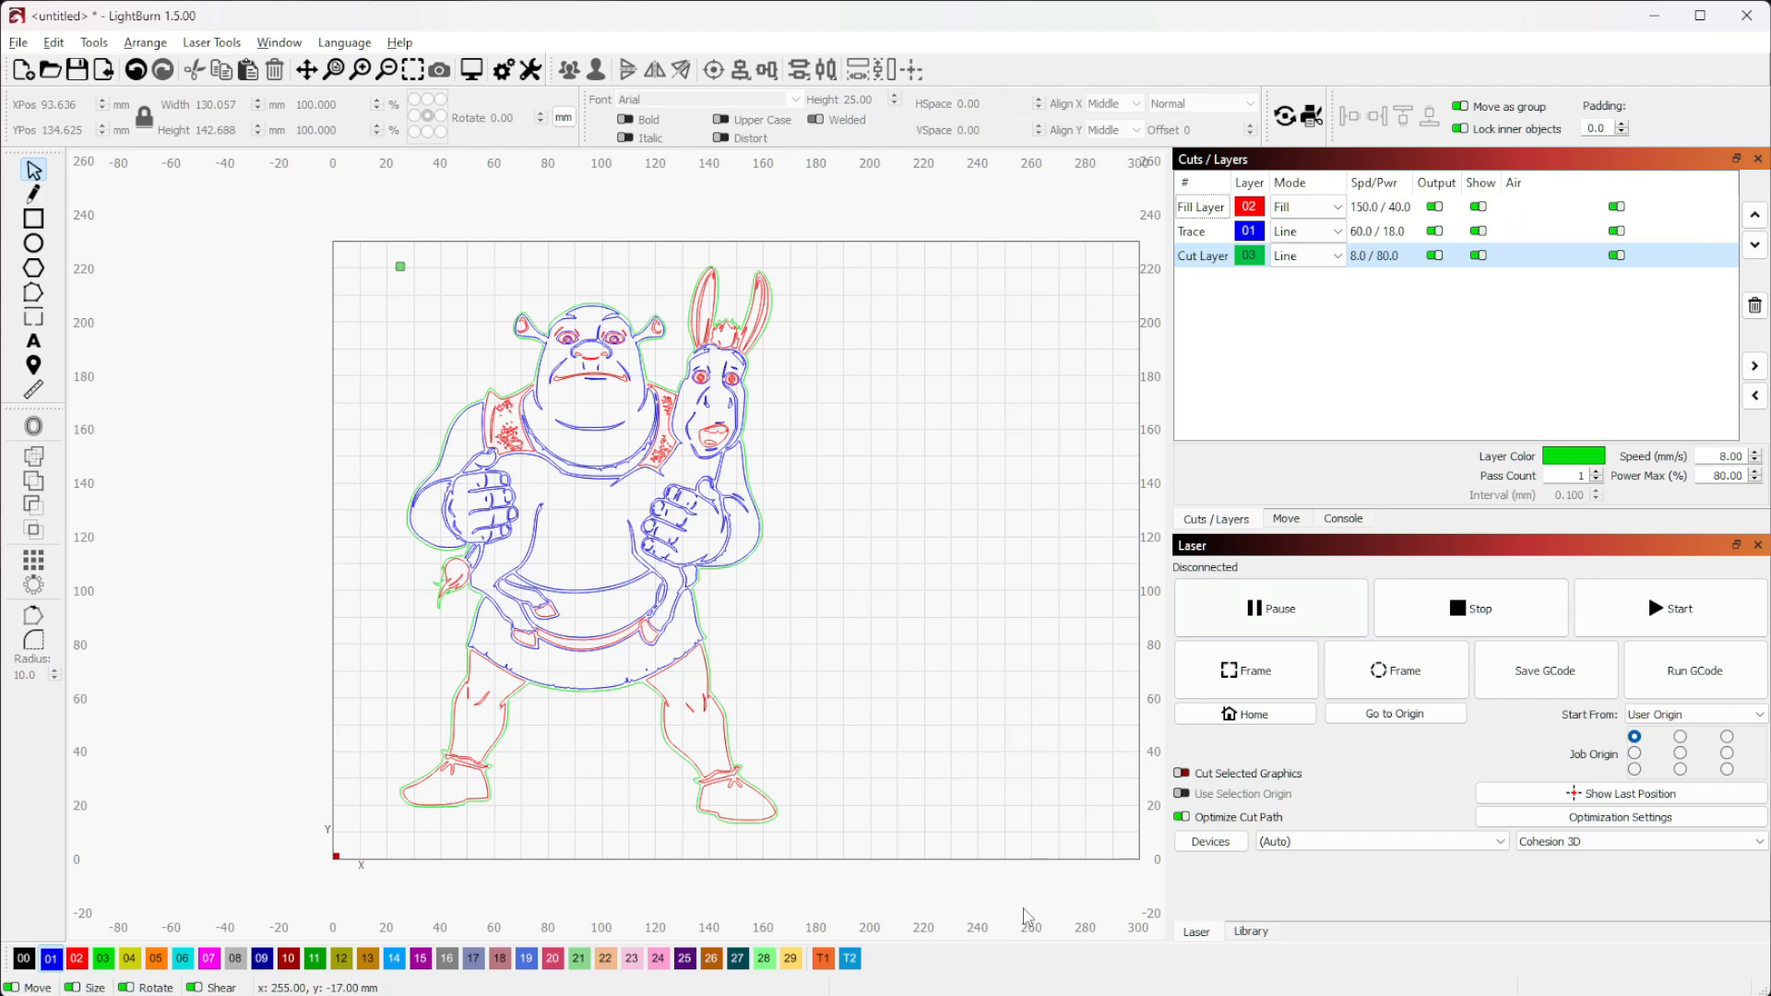
Preview the job with the new layer order and play the simulation, pausing it during the trace lines
click(472, 69)
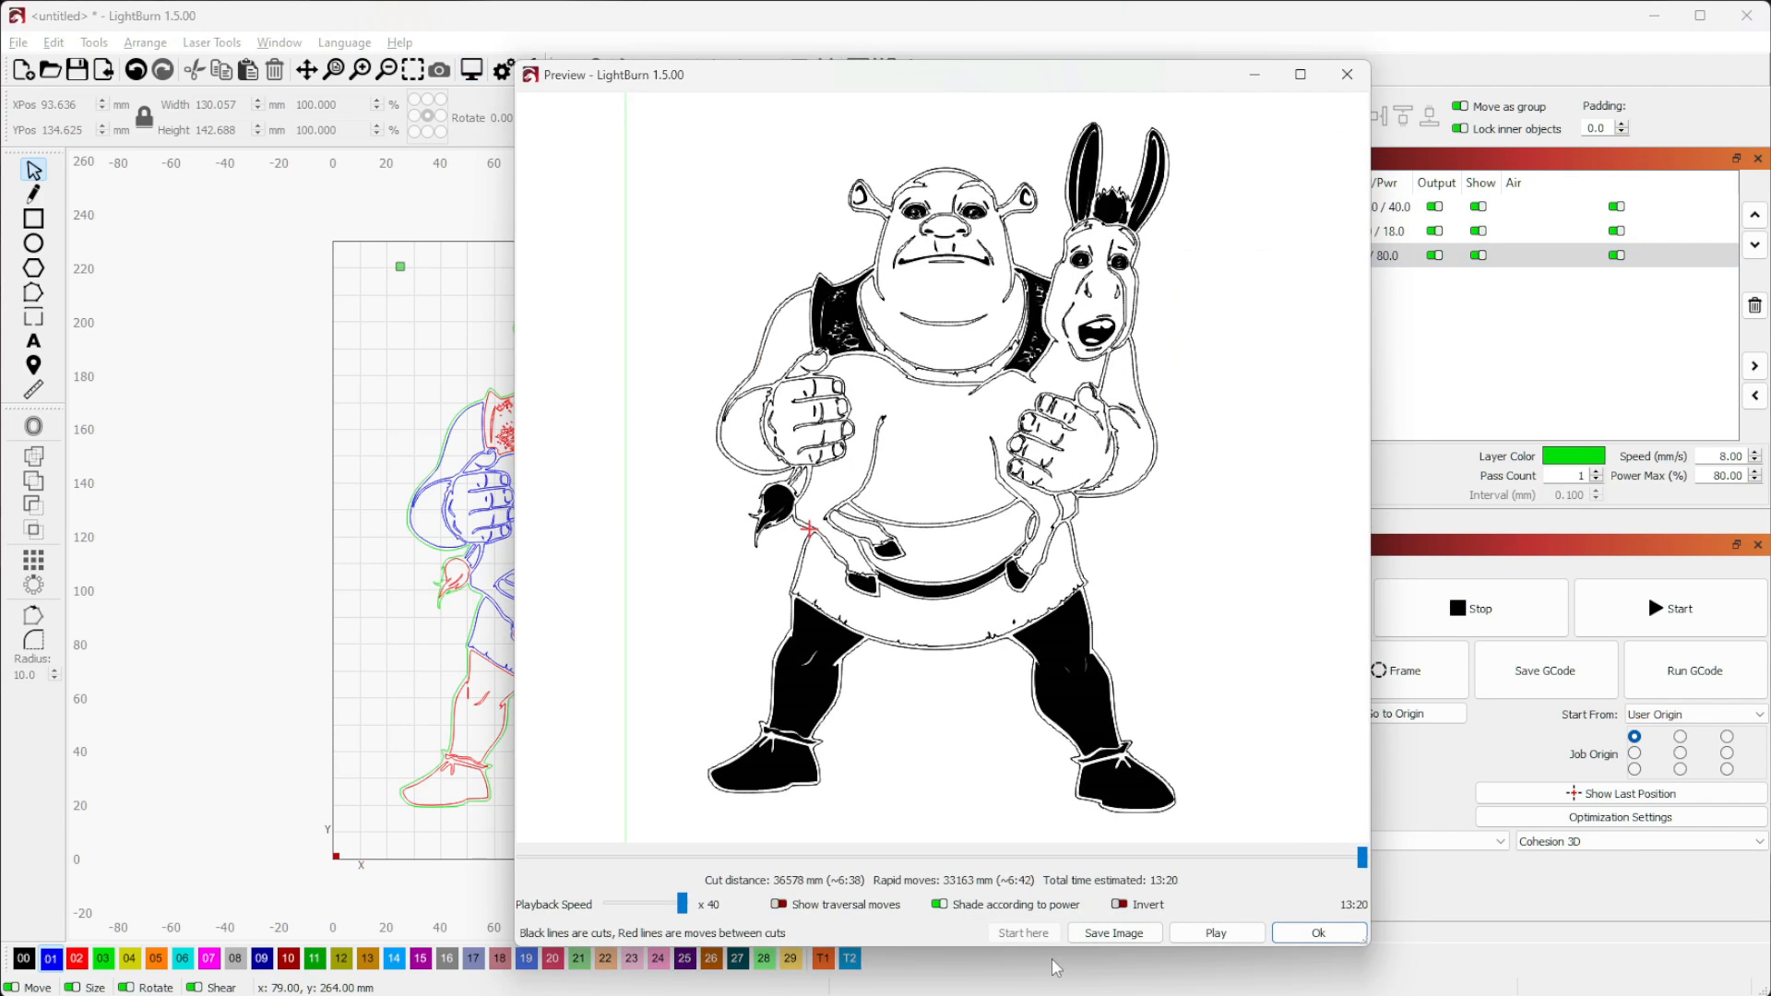
click(1243, 938)
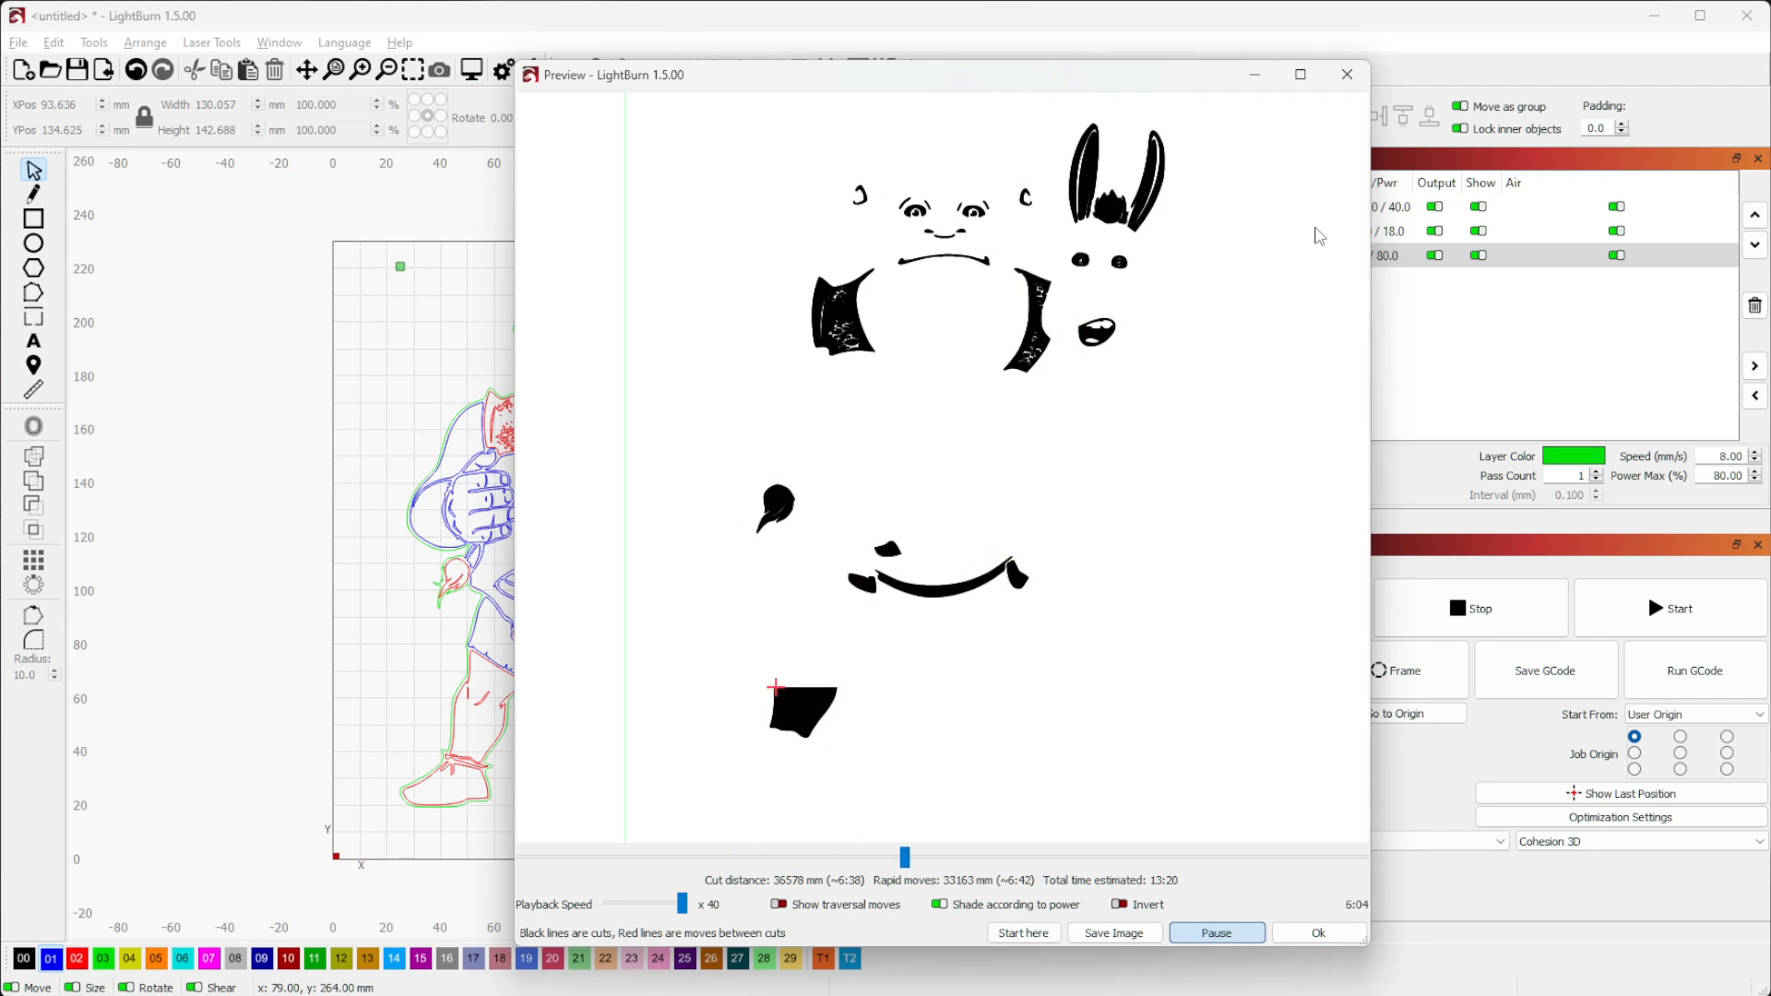
click(1227, 935)
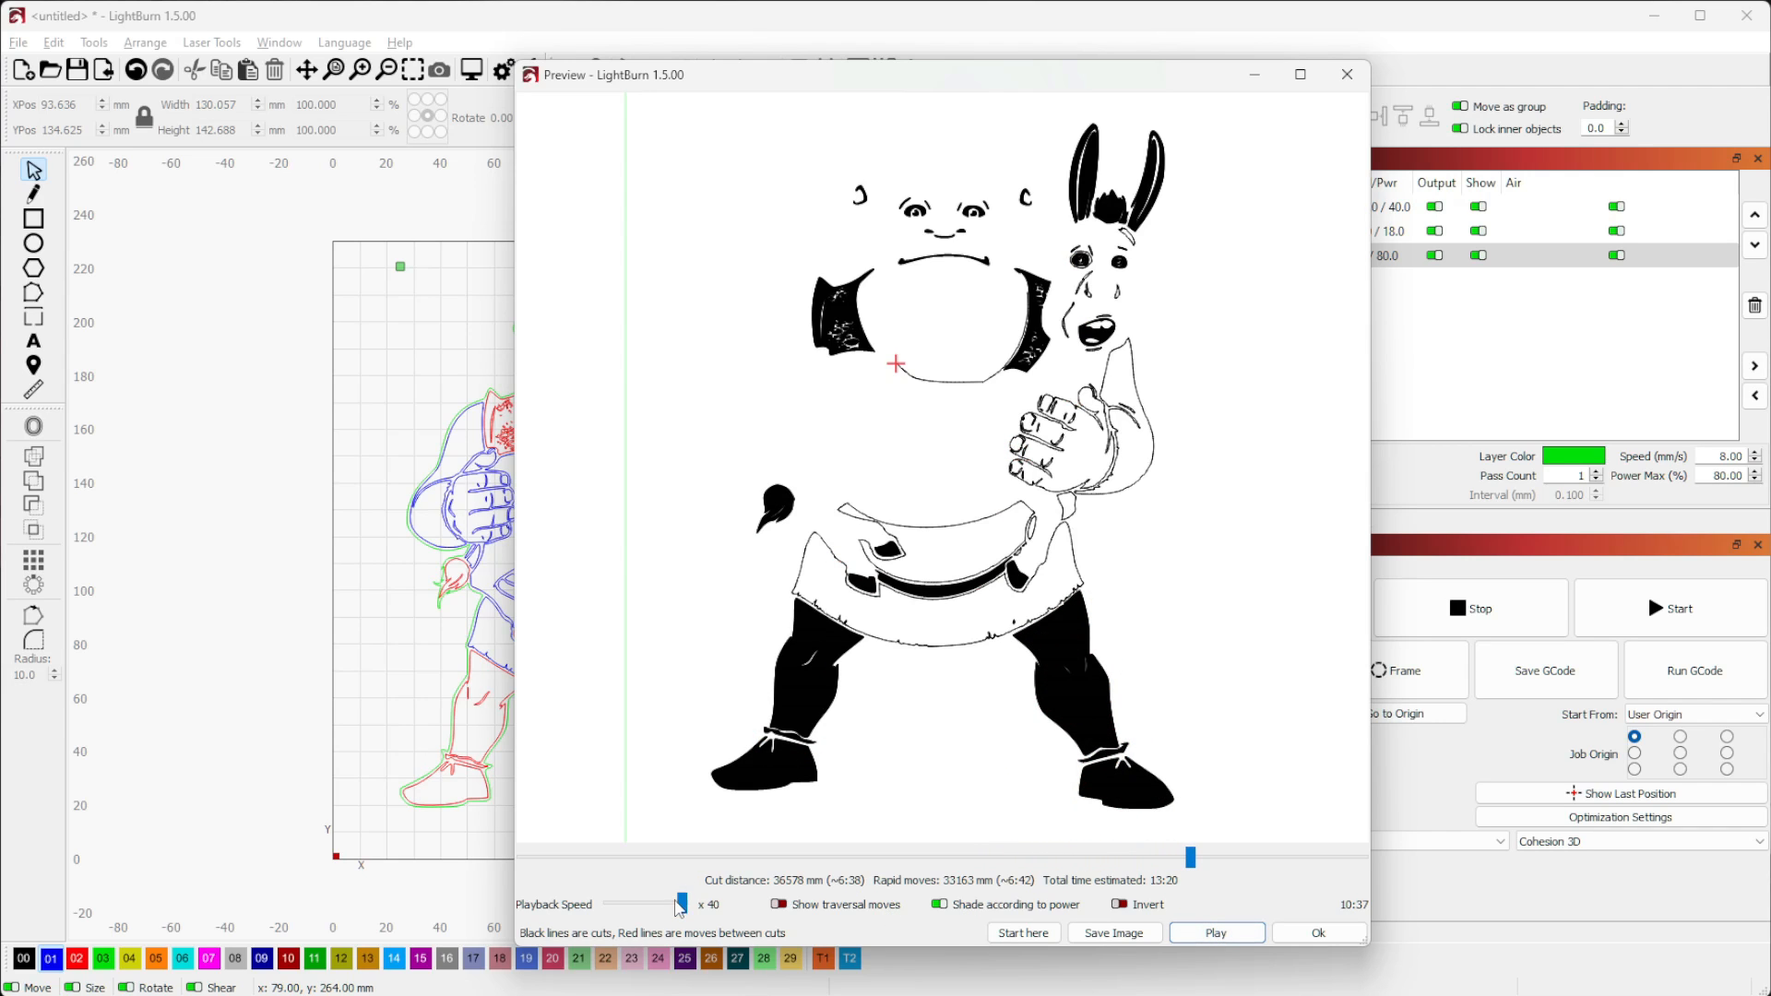
Lower the playback speed to x 20, play the rest of the simulation and close the preview
drag(680, 907, 664, 910)
click(1216, 934)
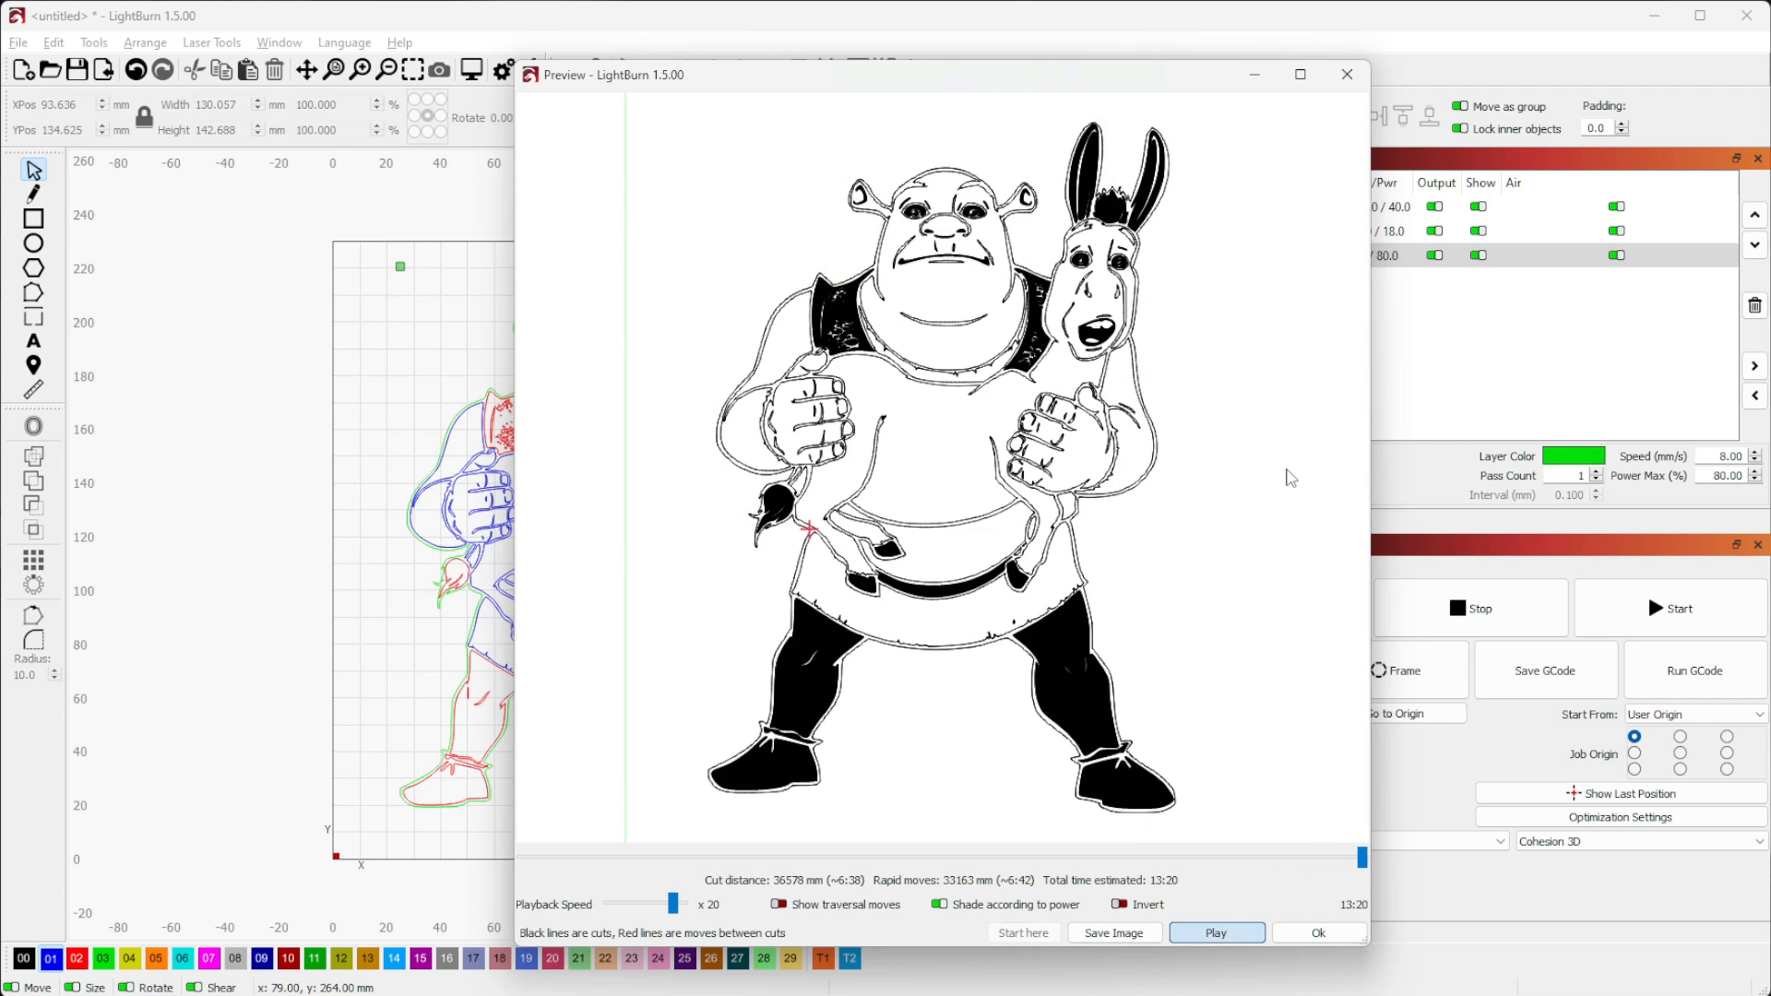
click(1319, 933)
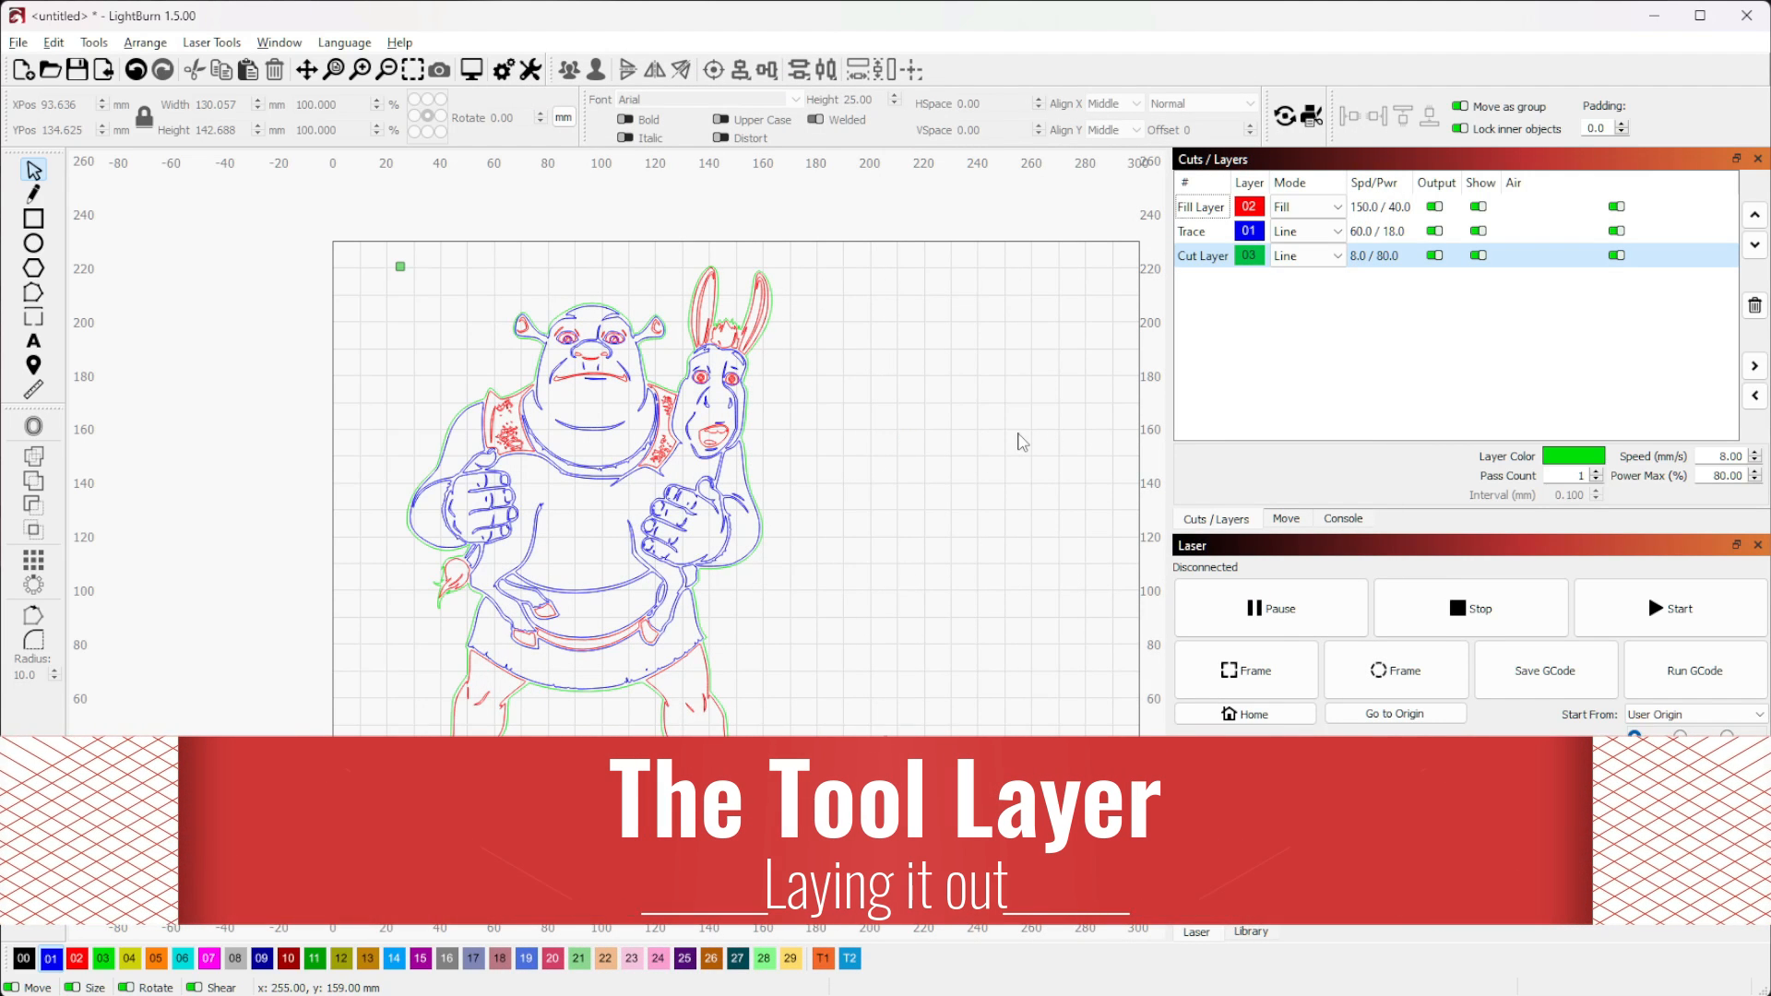
Move all of the ogre-and-donkey artwork to the right side of the laser bed
click(592, 228)
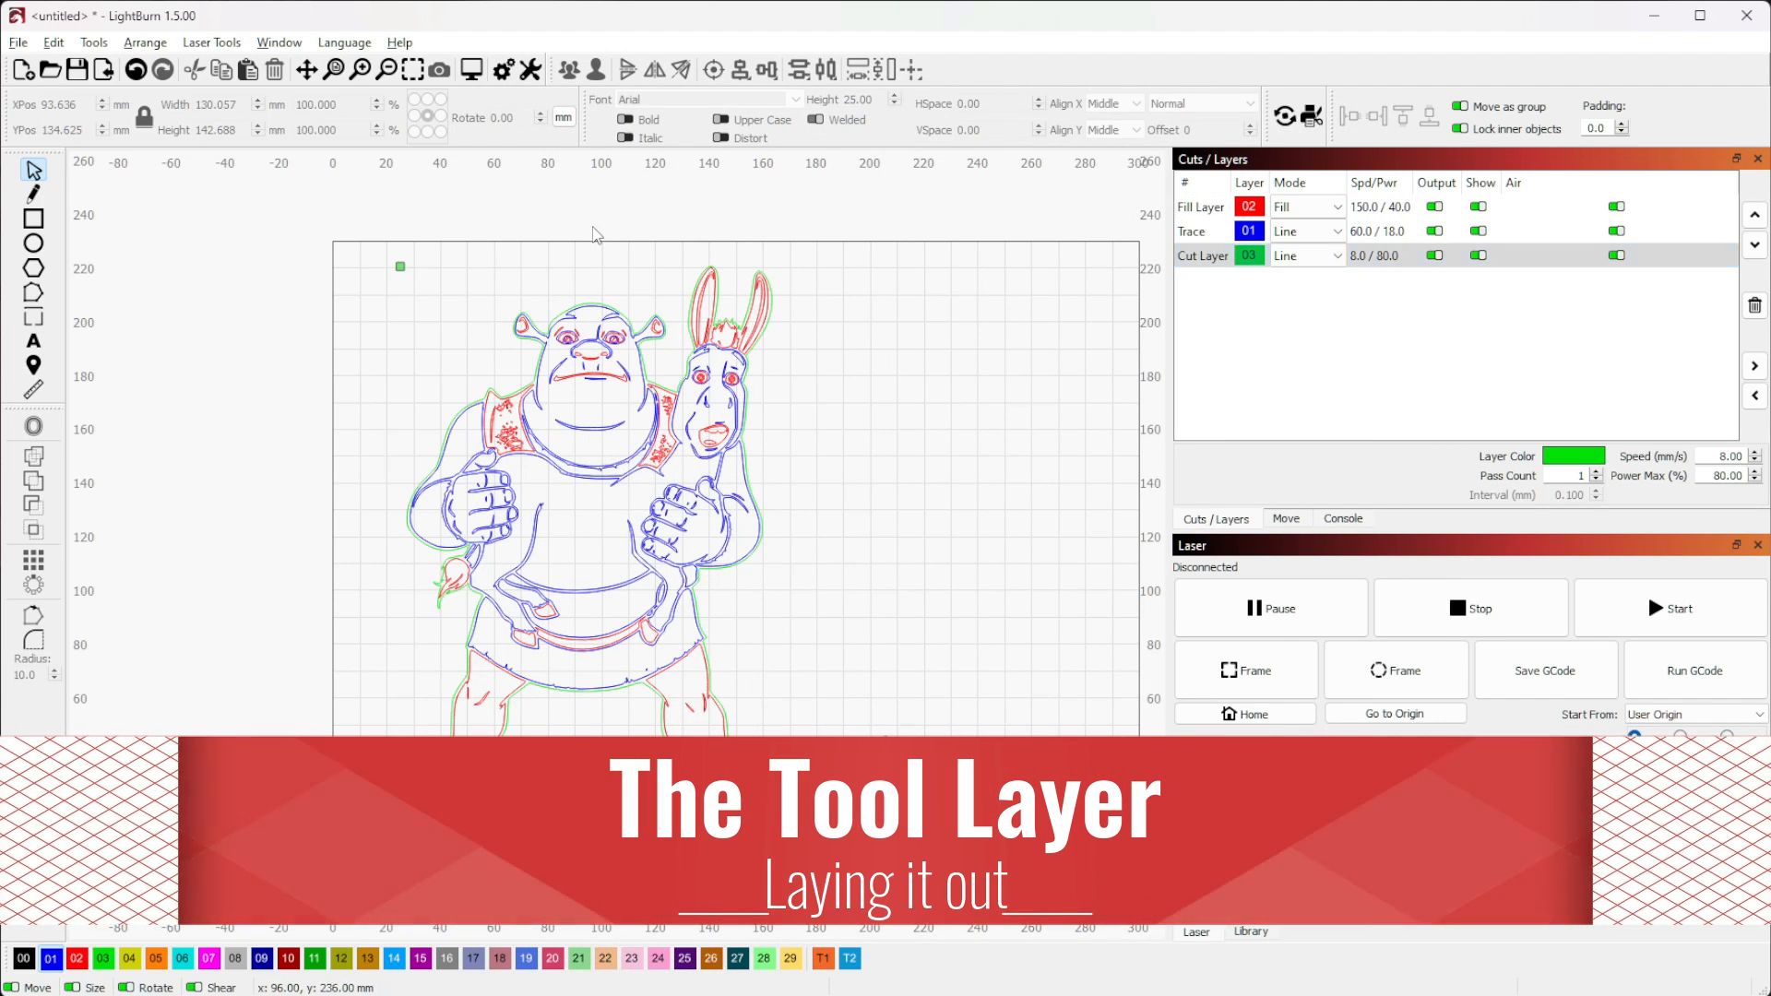
key(ctrl+a)
drag(589, 544, 937, 555)
Draw a rectangle over the free left part of the bed and, with the aspect ratio unlocked, size it 200 × 200 mm
click(33, 219)
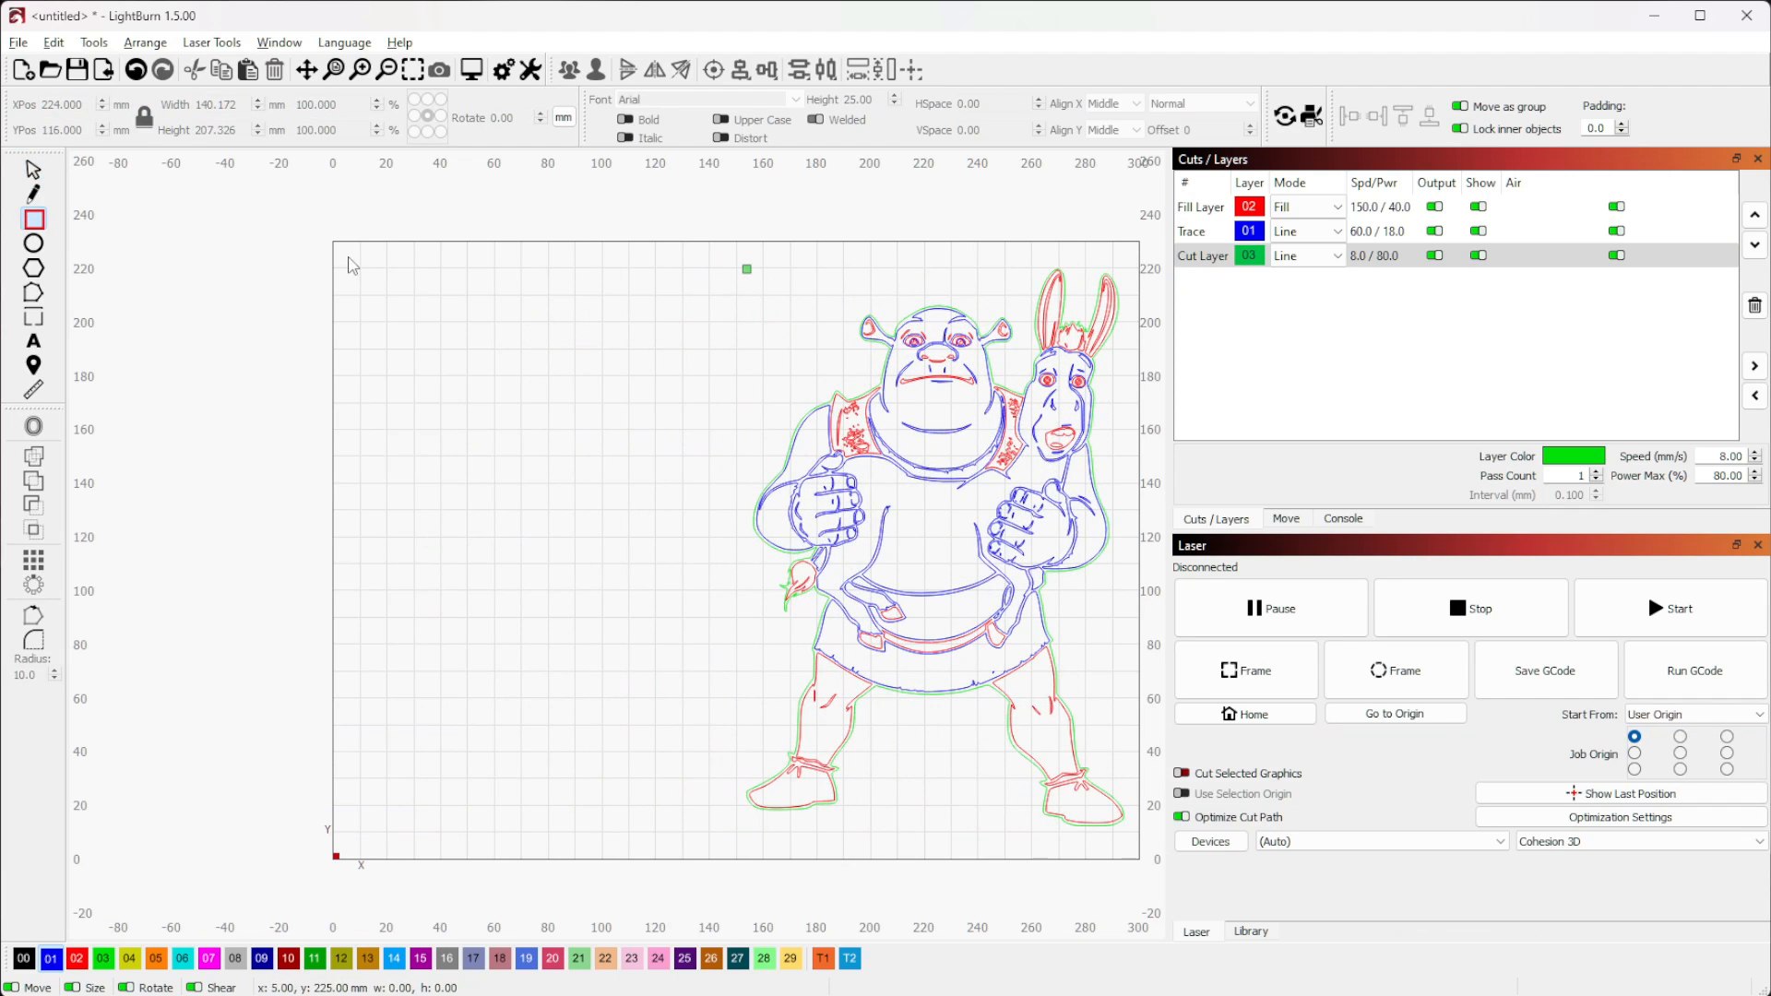
mouse_move(347, 256)
mouse_down()
mouse_move(698, 793)
mouse_move(784, 849)
mouse_move(863, 858)
mouse_move(871, 834)
mouse_up()
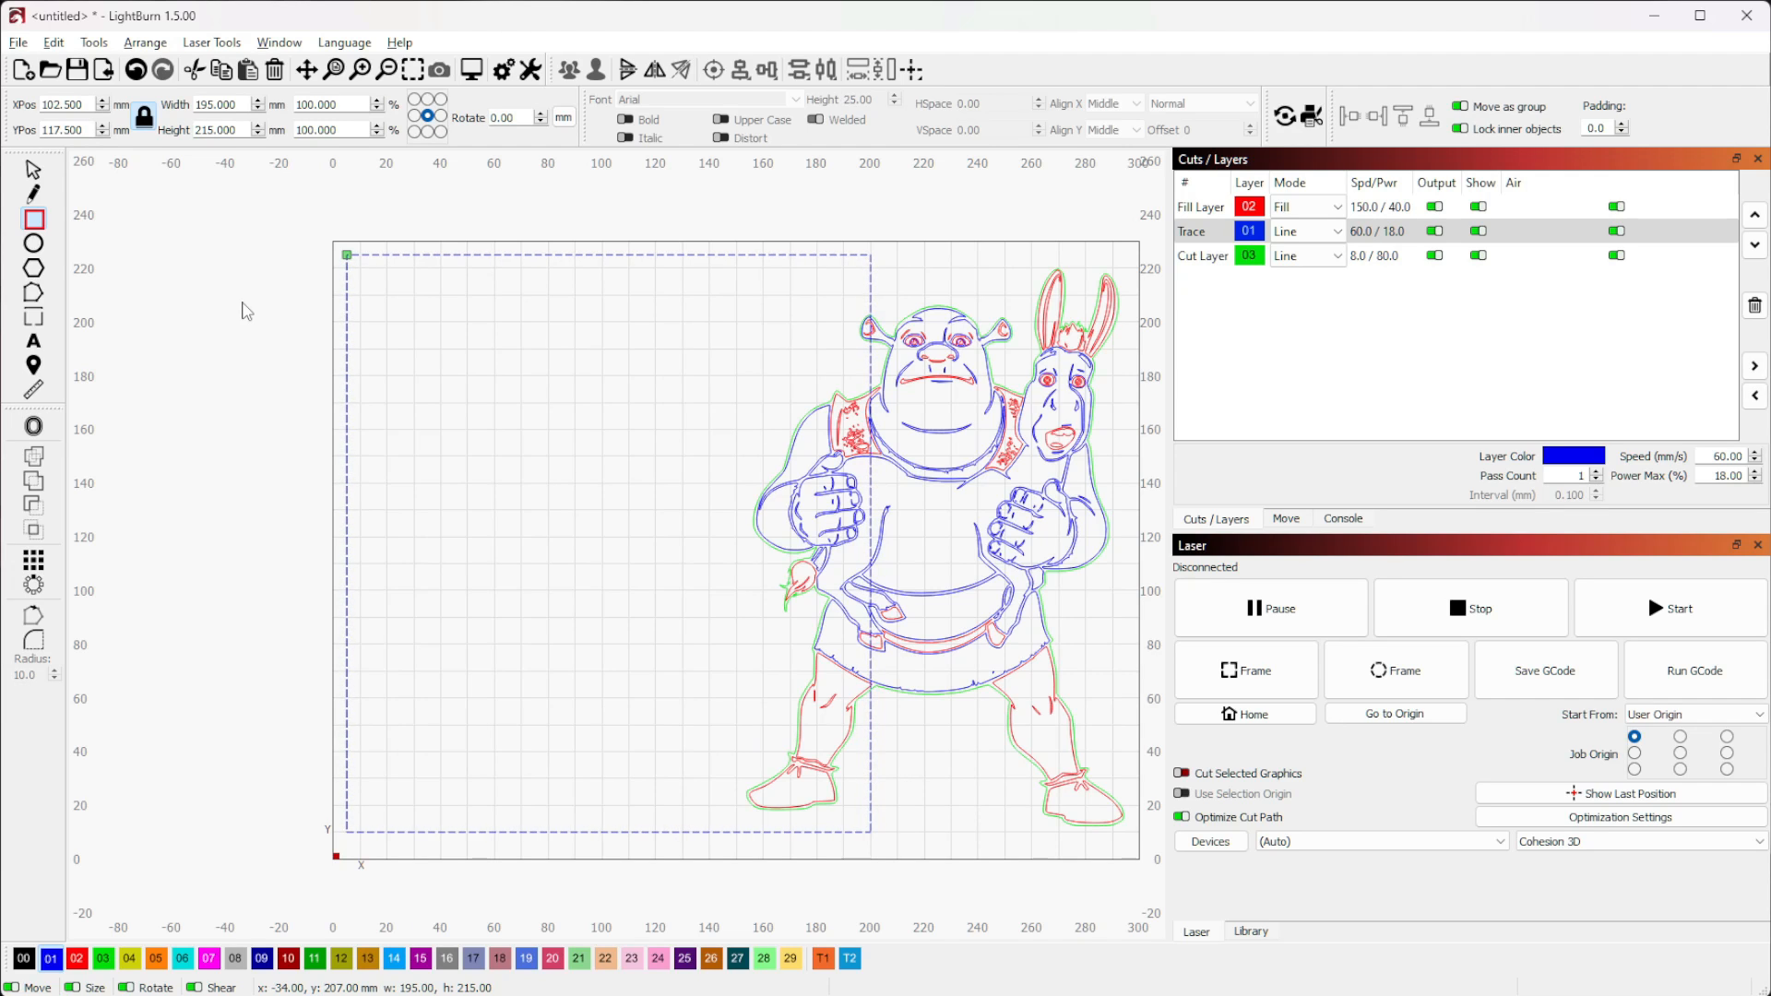
click(143, 118)
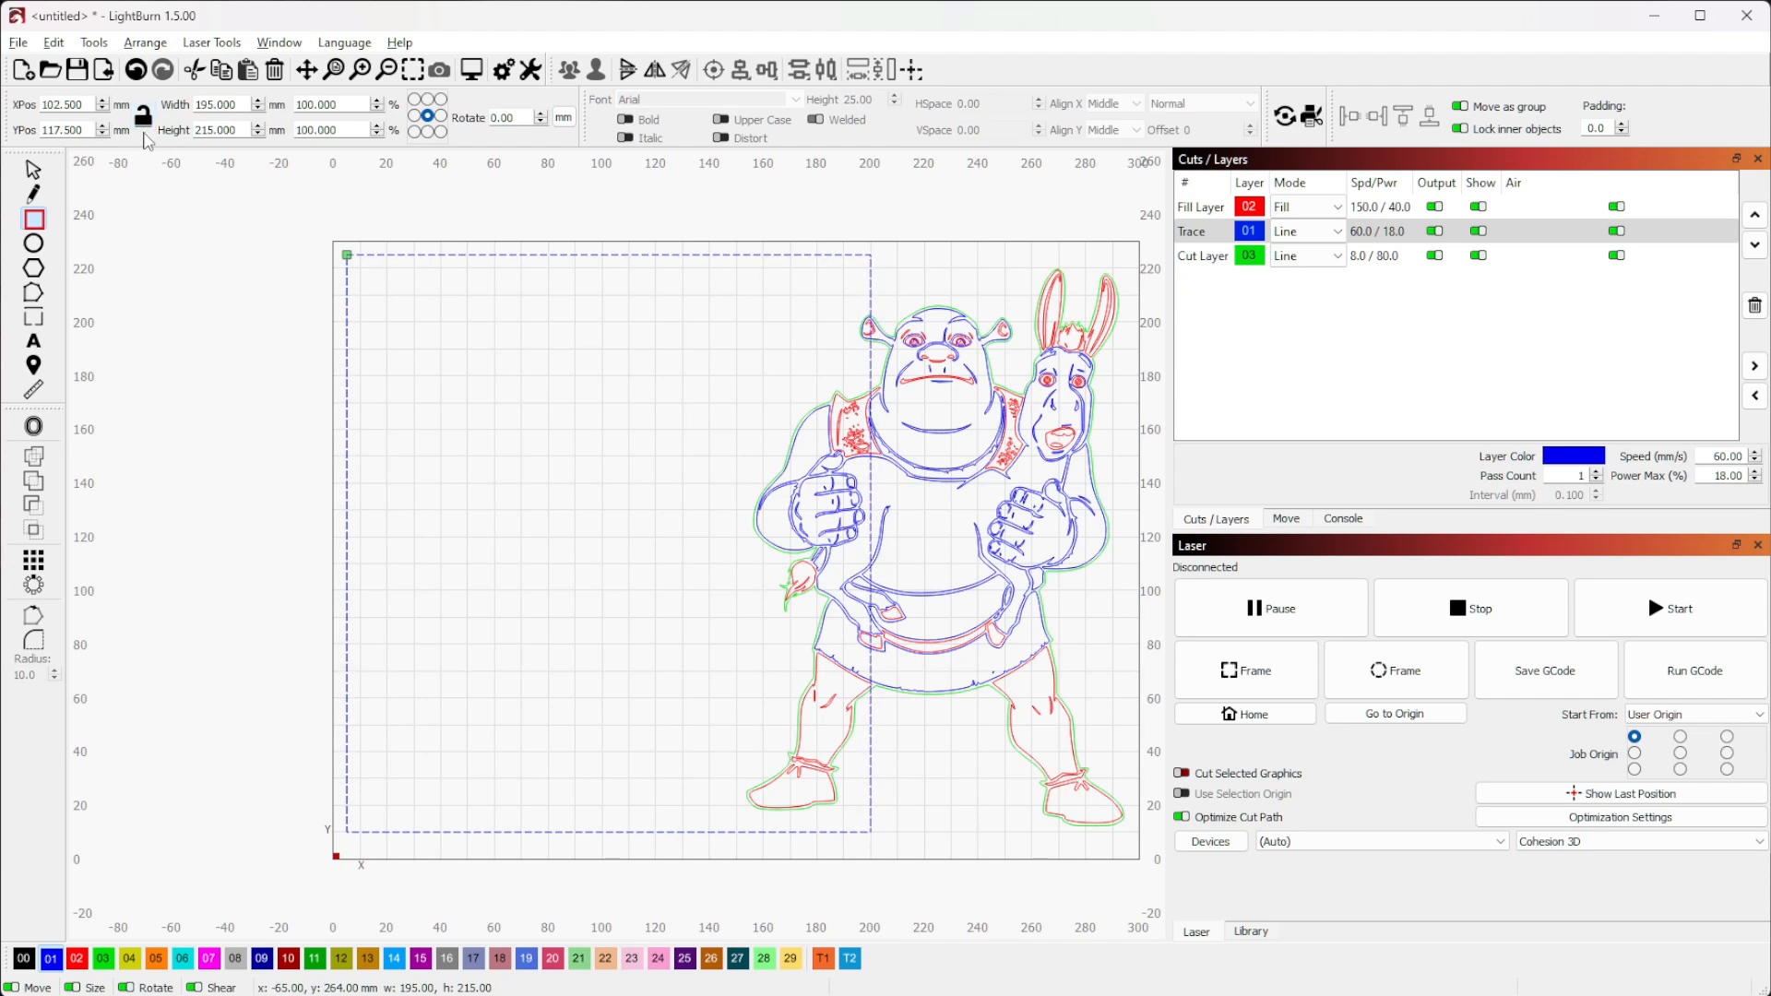
double_click(237, 106)
text(200)
key(Tab)
text(200)
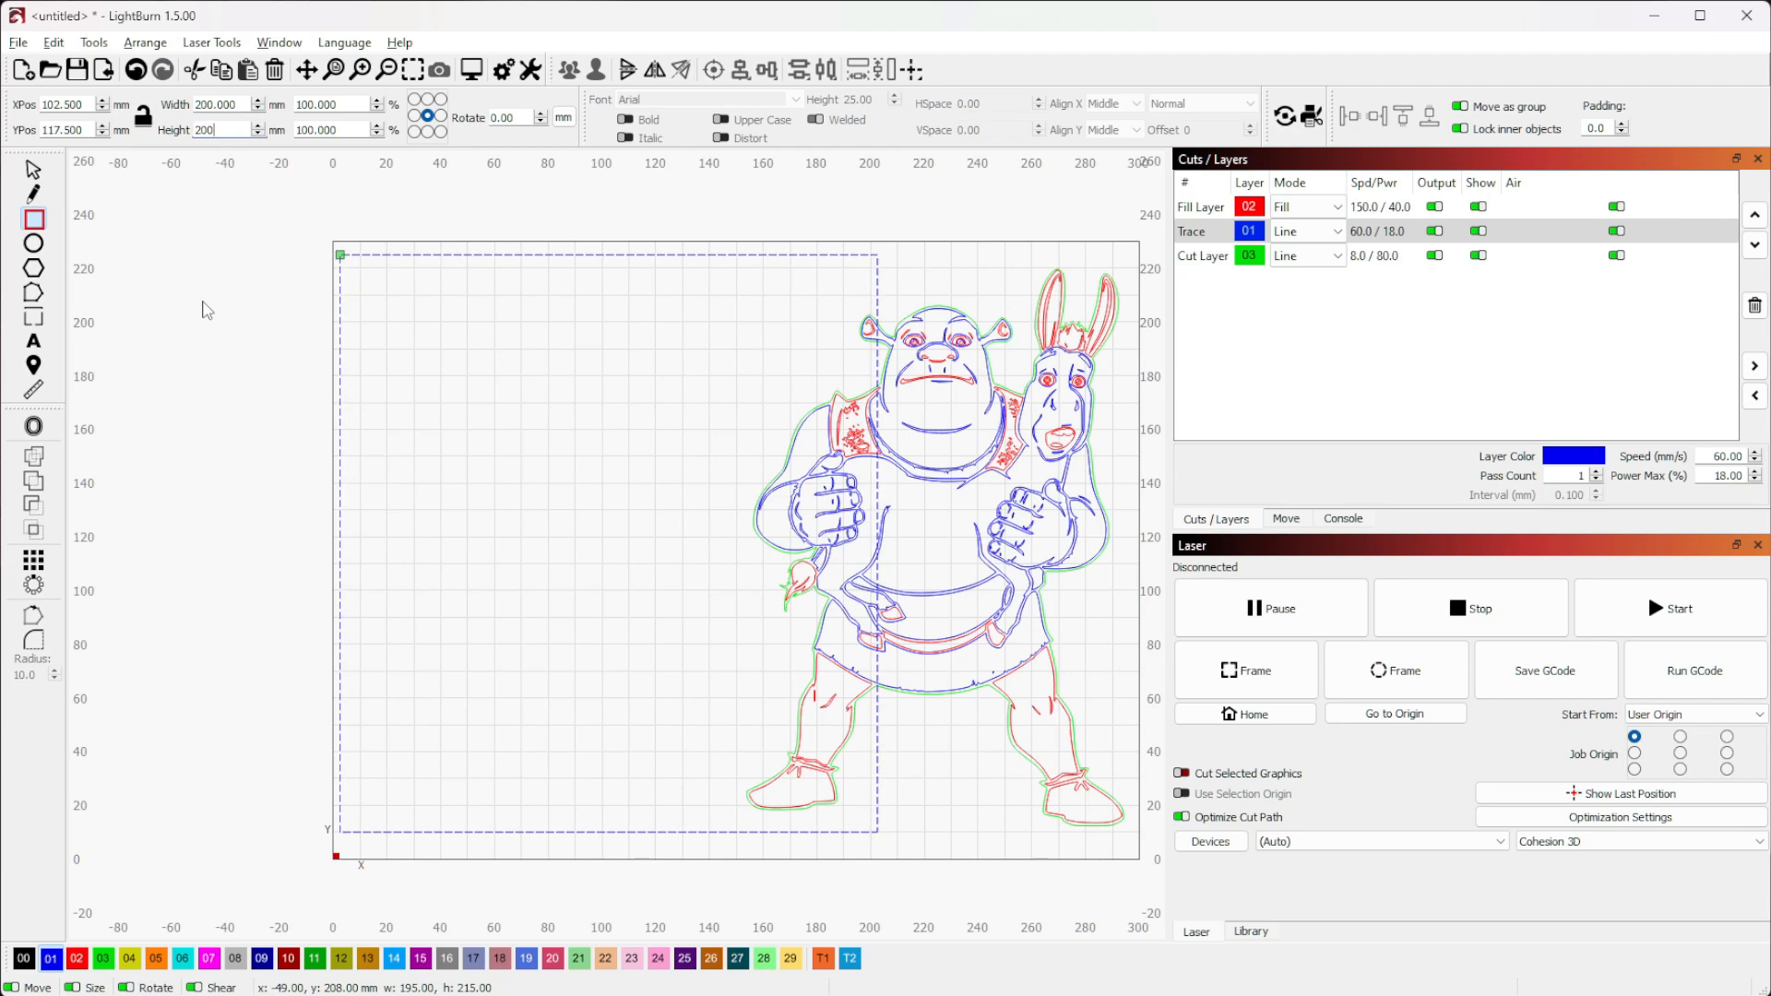
key(Tab)
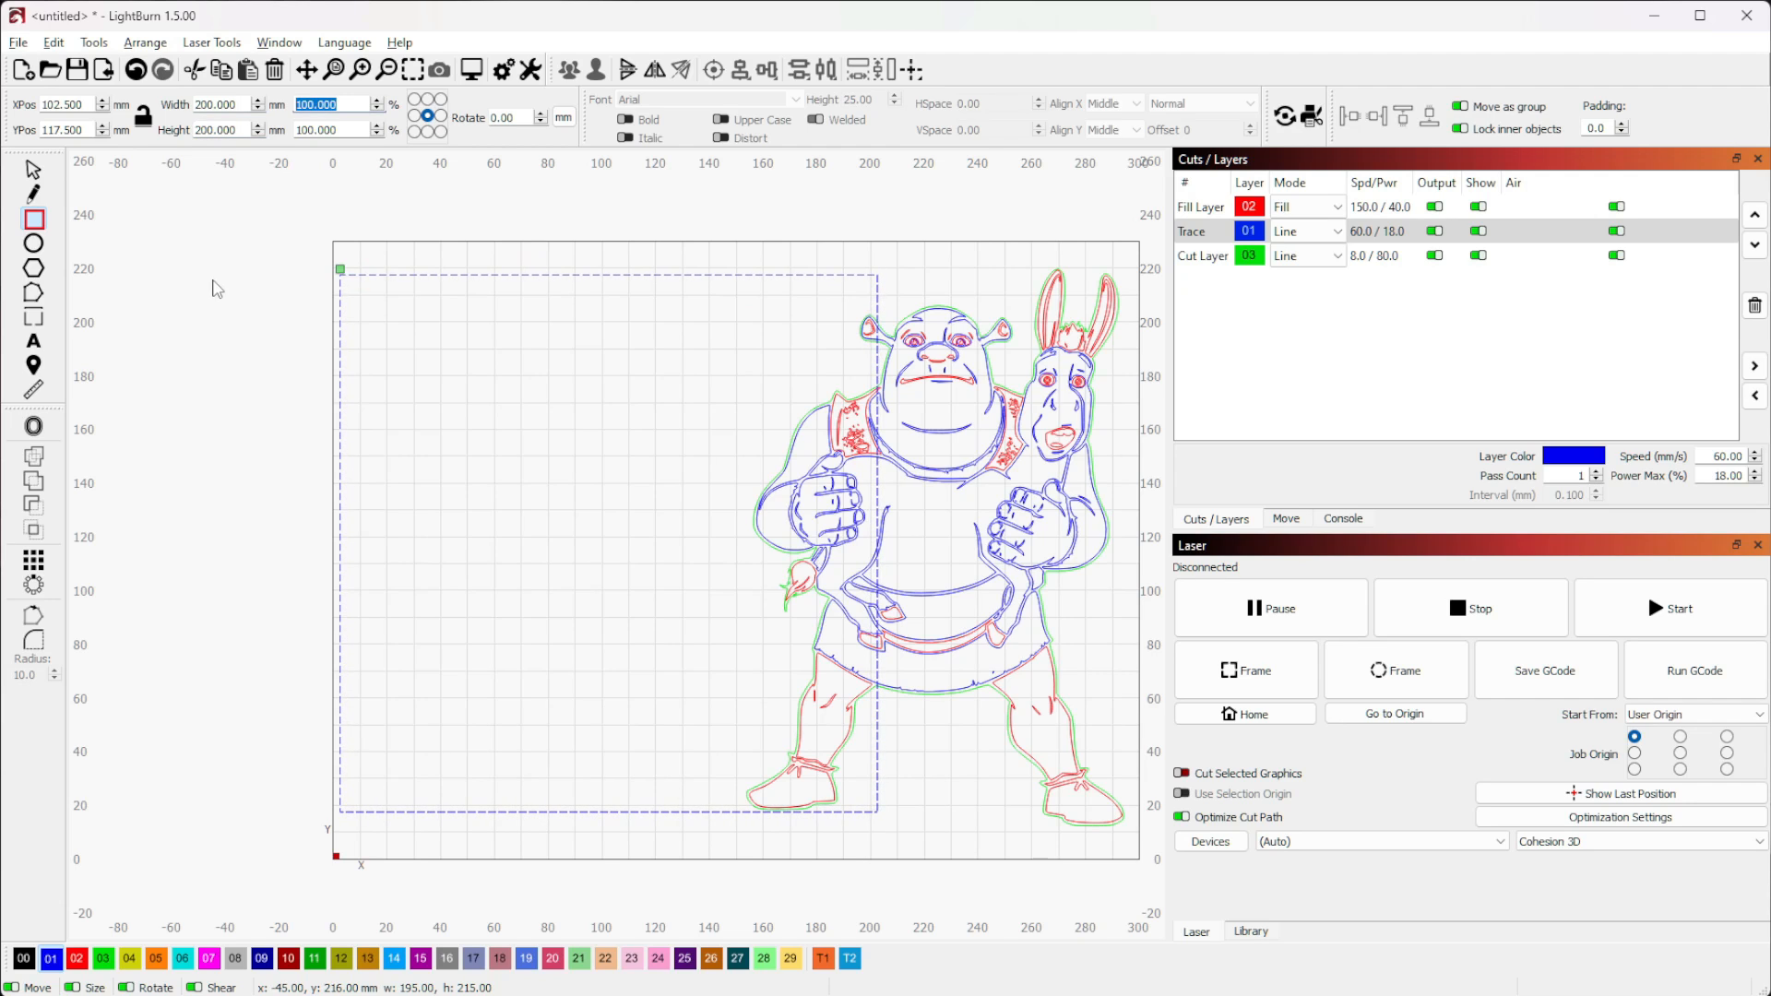
click(143, 116)
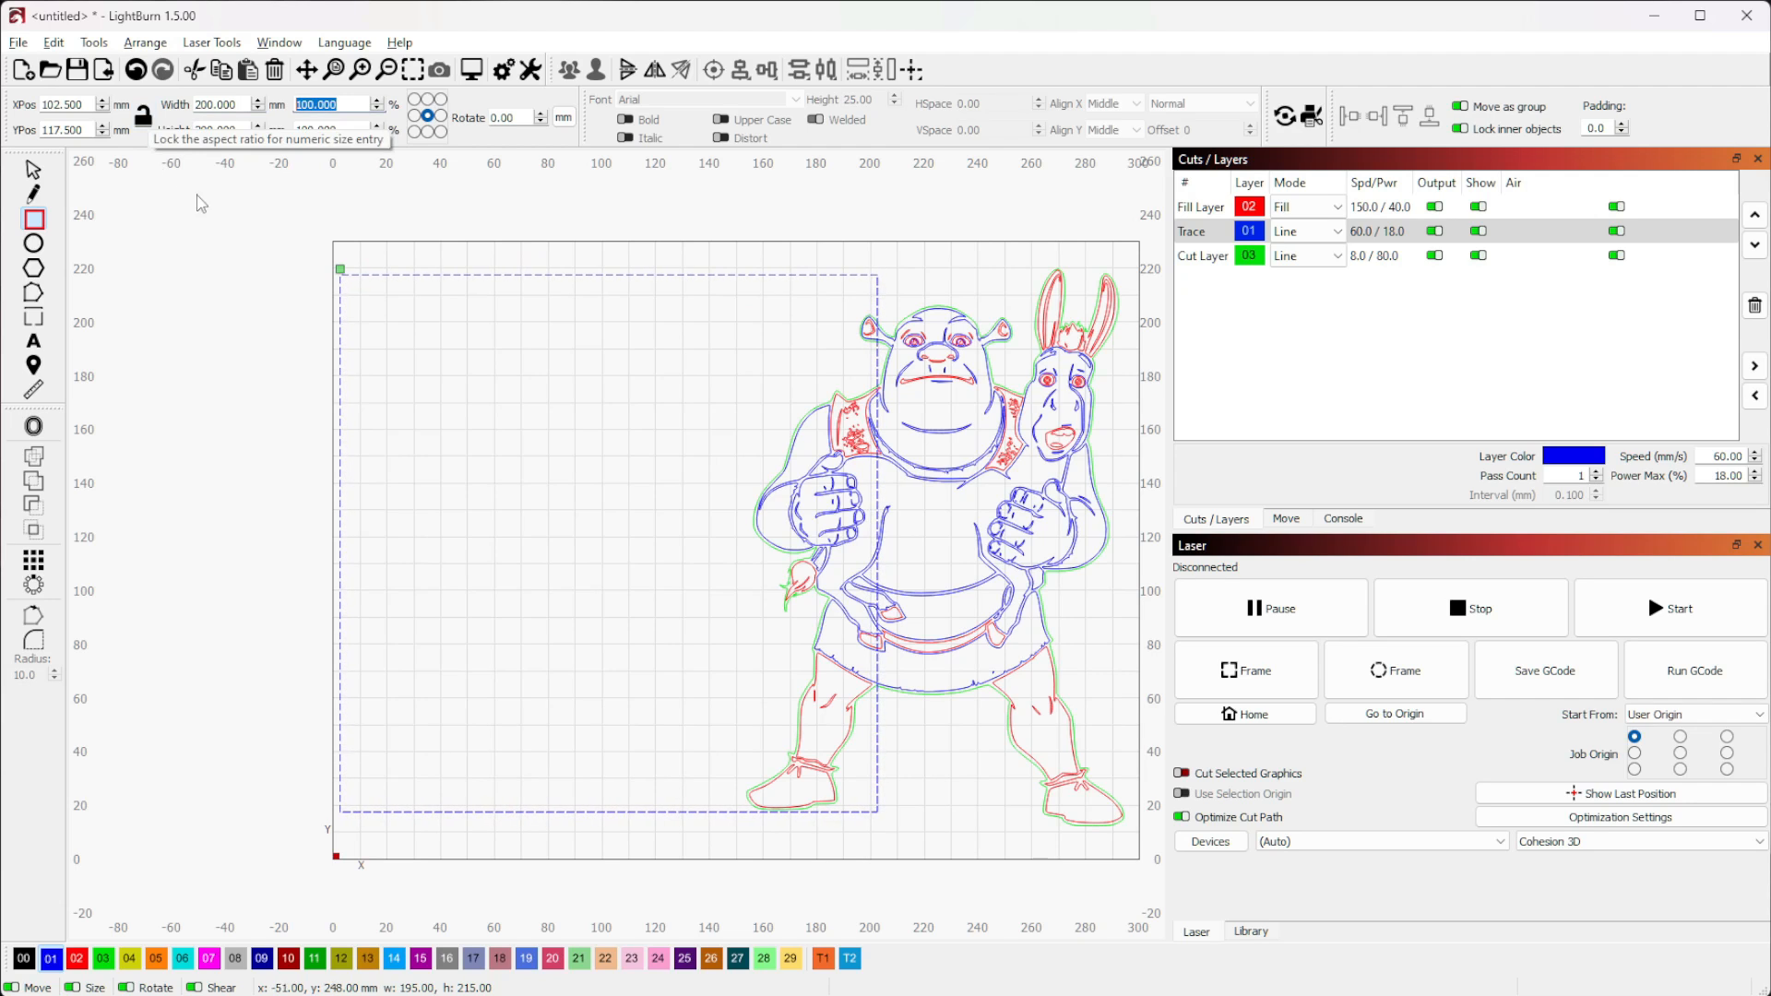
click(1207, 258)
click(1207, 233)
click(1205, 210)
click(1204, 233)
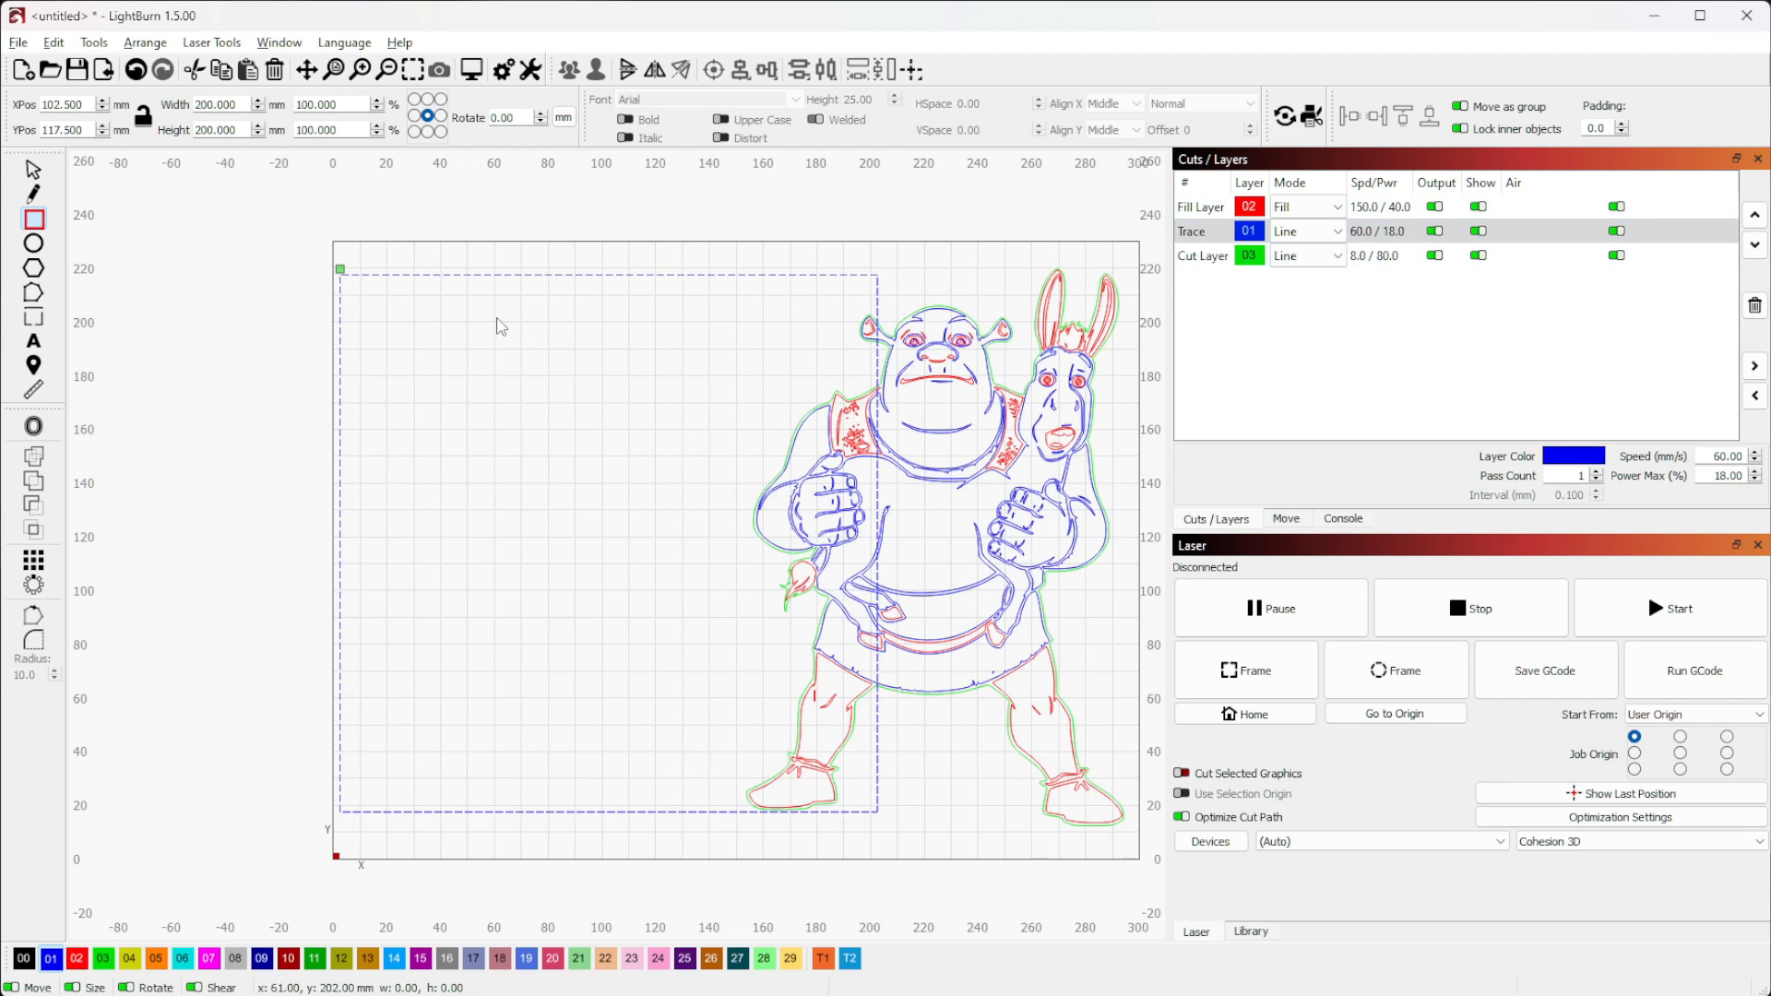
Put the rectangle on the T2 tool layer after switching it between T1 and T2 to compare them
key(Escape)
click(430, 275)
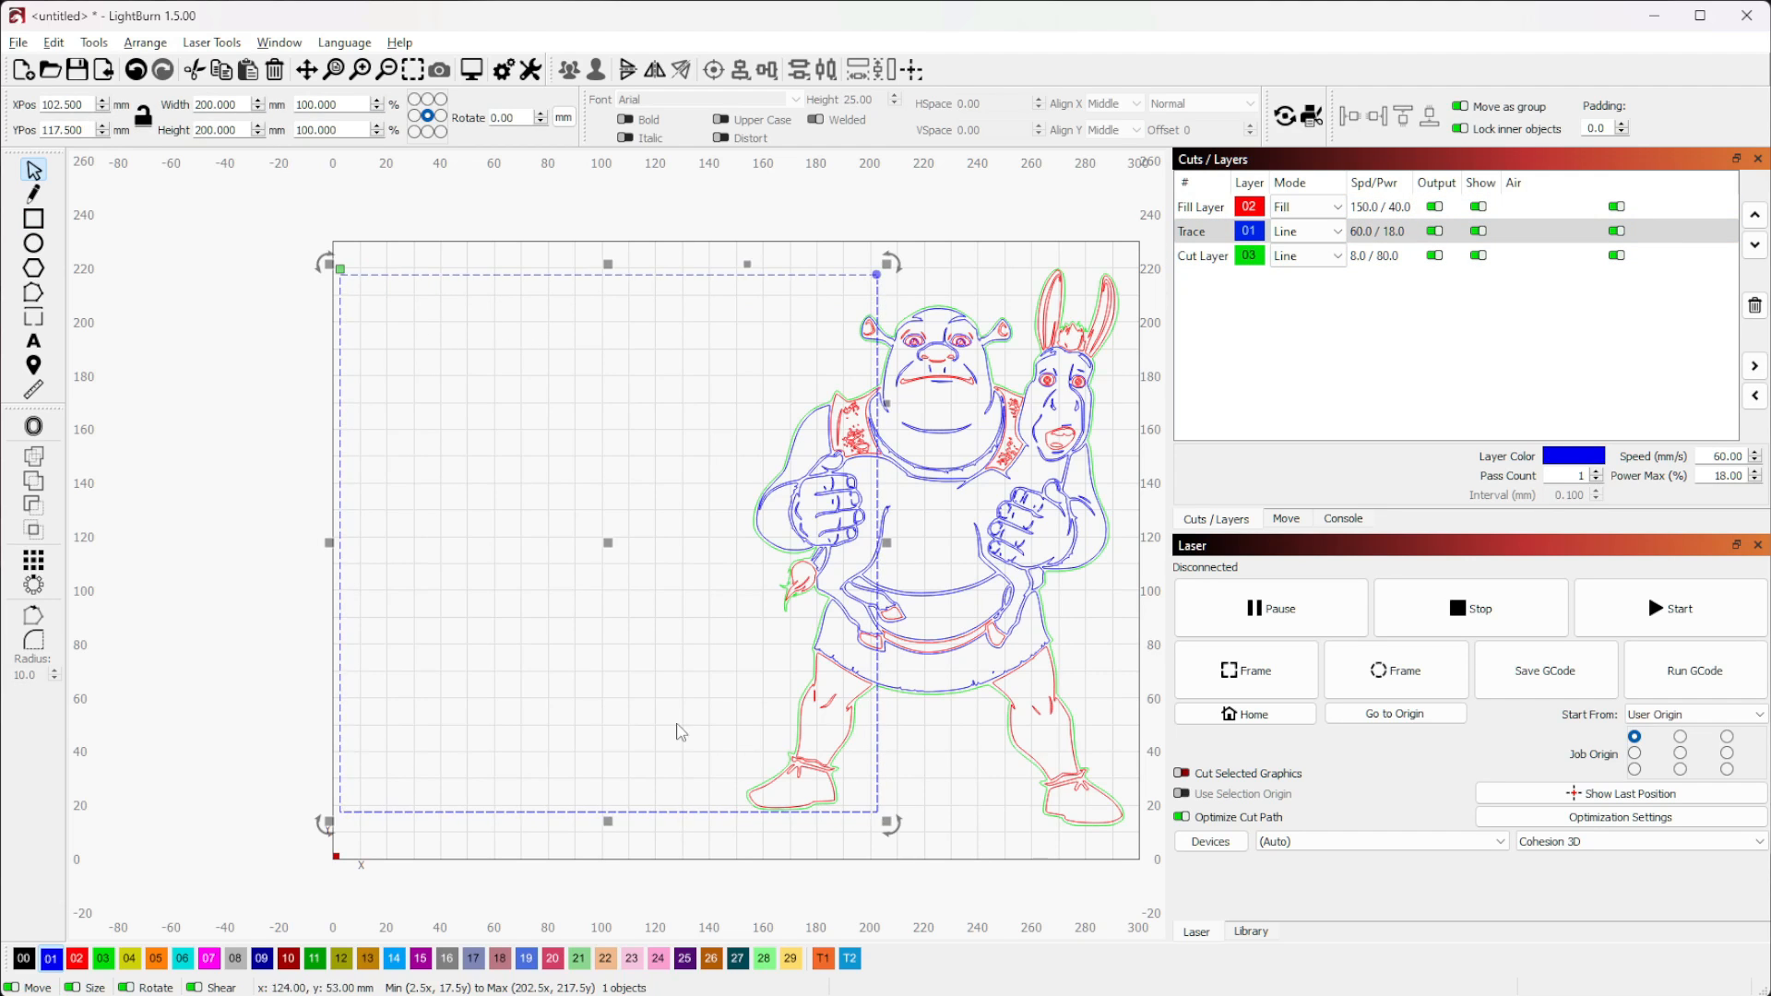
click(824, 960)
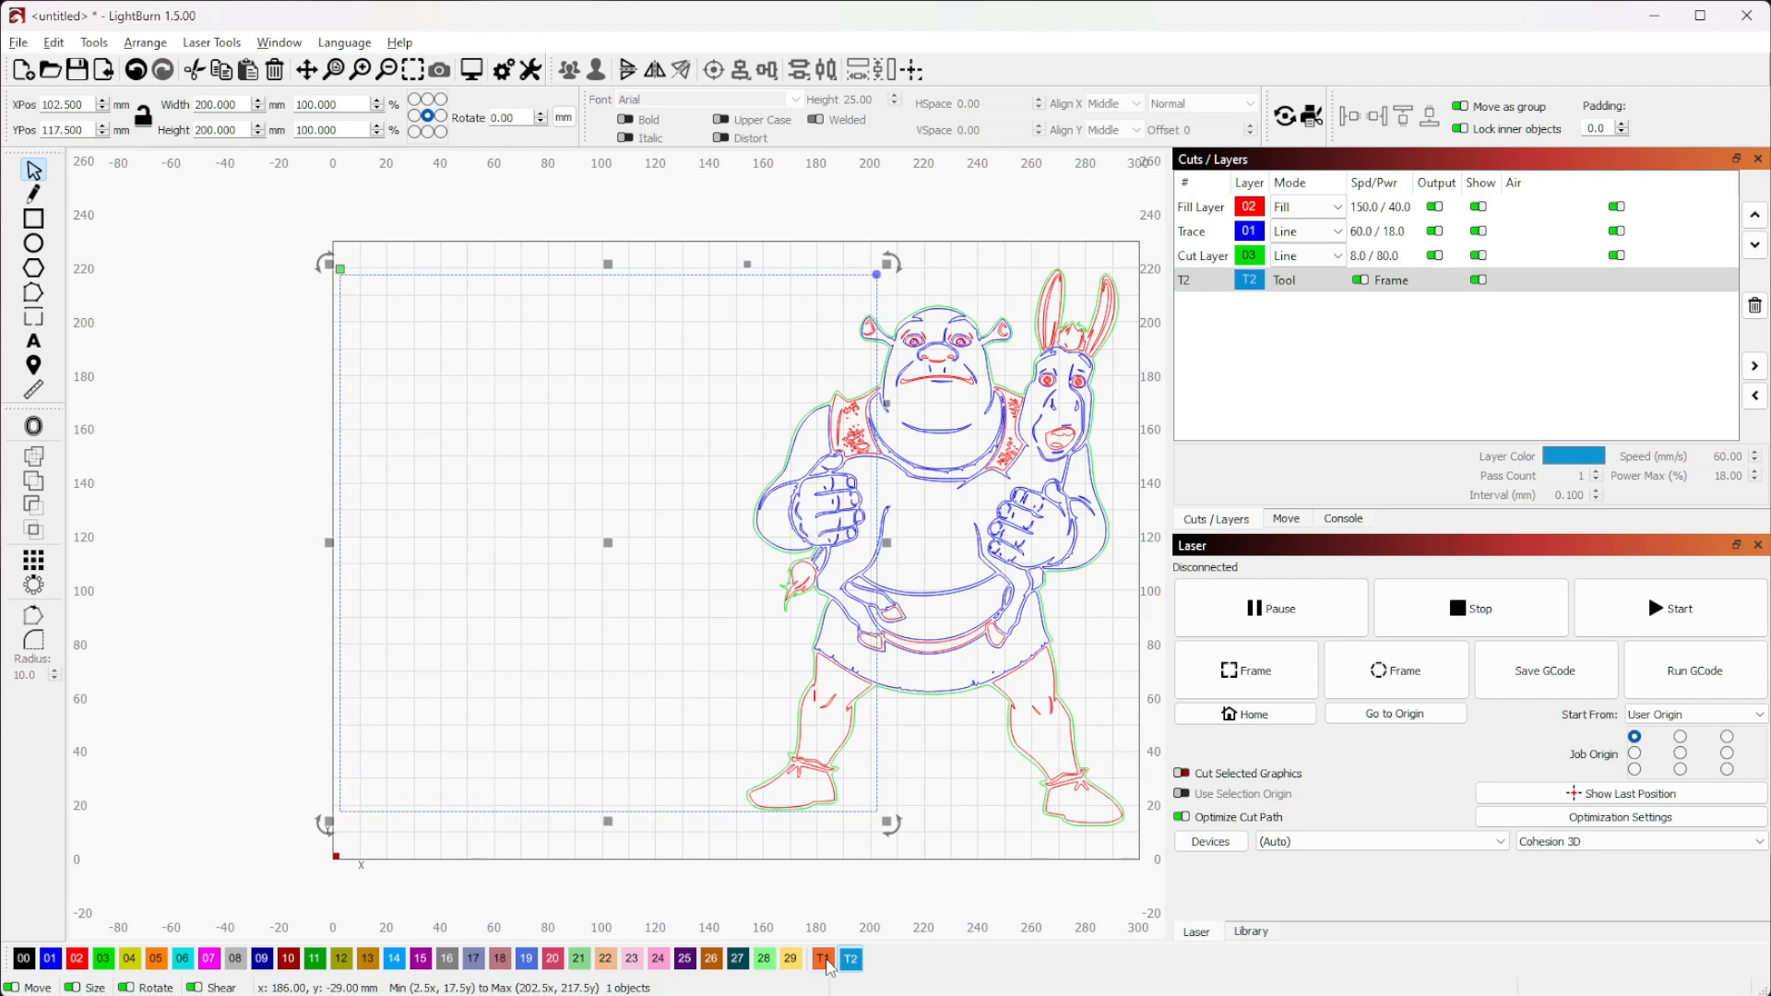
click(850, 959)
click(822, 961)
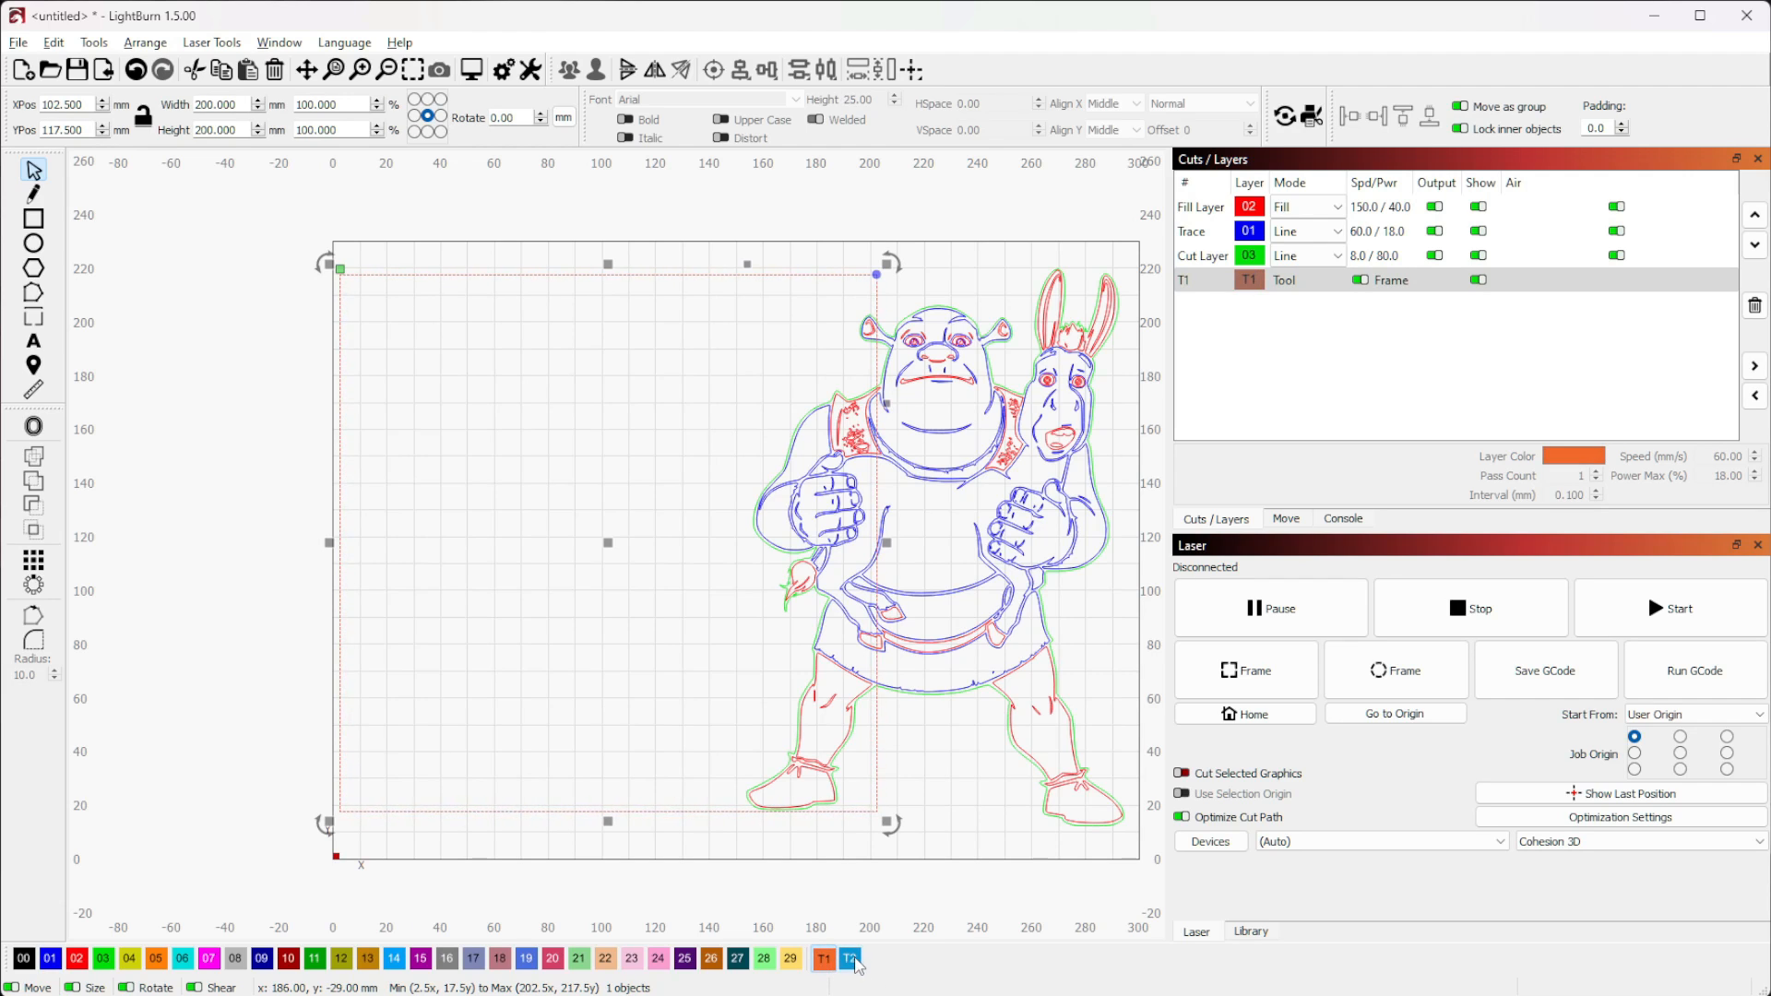
click(854, 962)
click(829, 964)
click(850, 959)
click(499, 367)
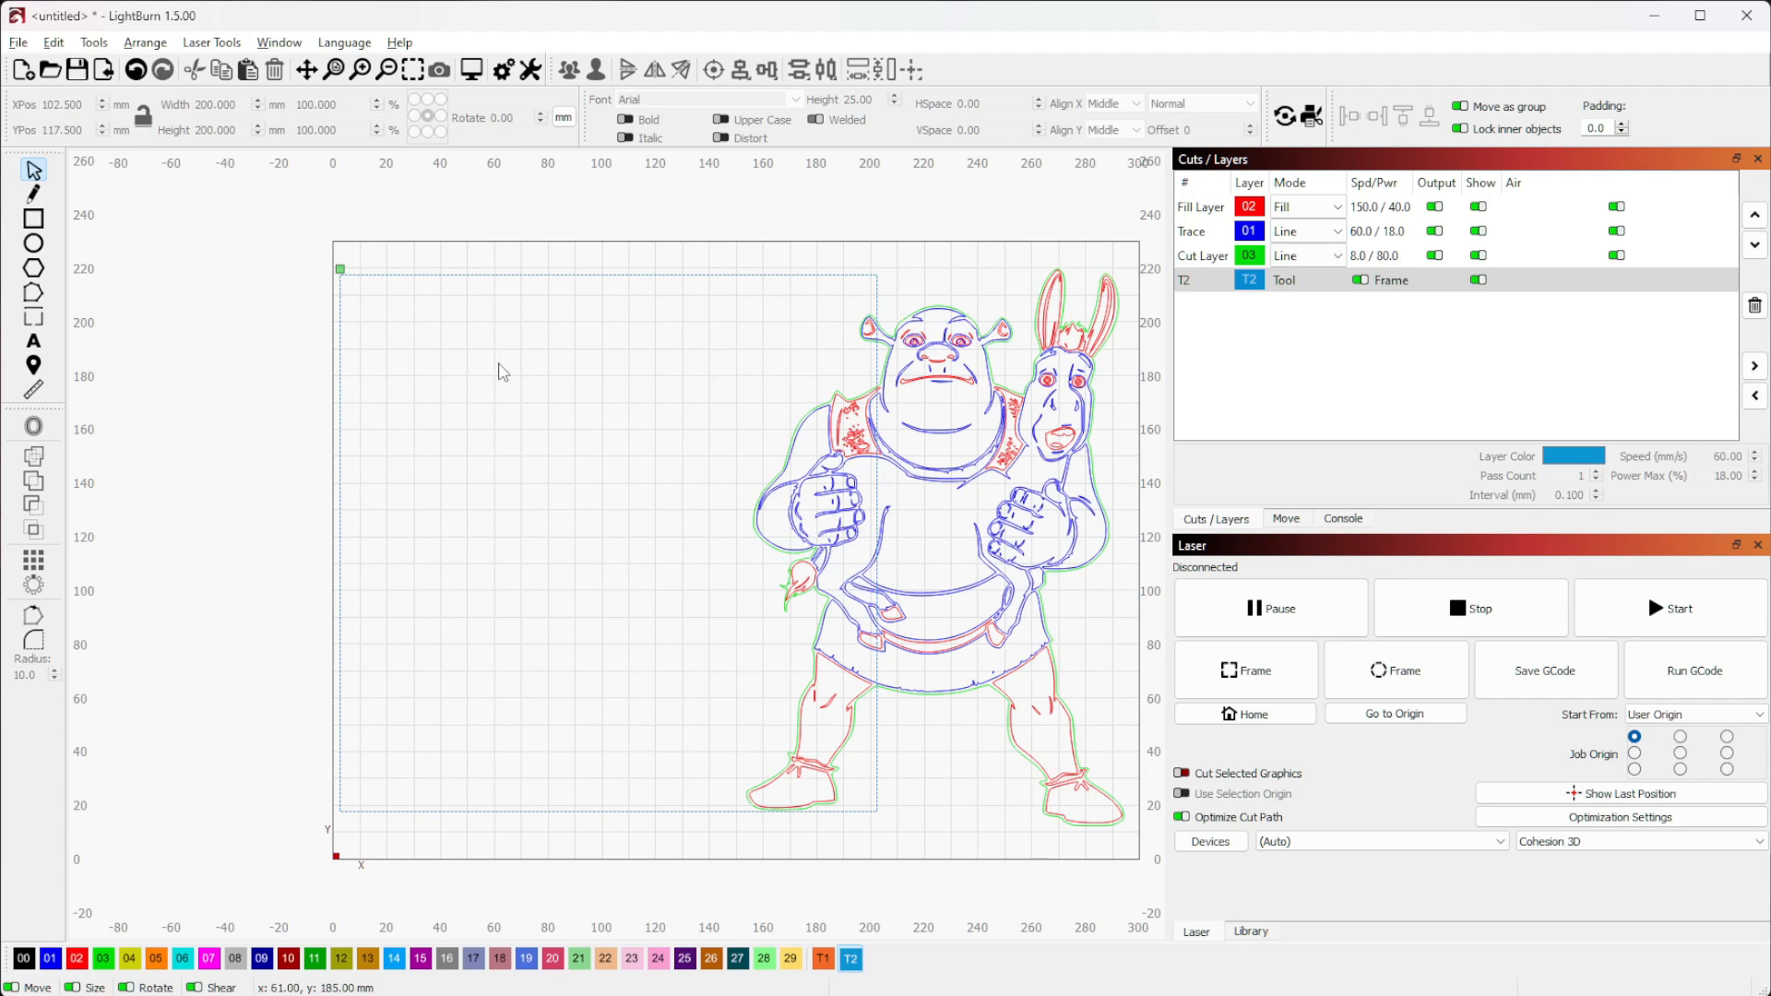
Preview the job to check whether the tool-layer rectangle is included in the output, and close the preview
click(1428, 281)
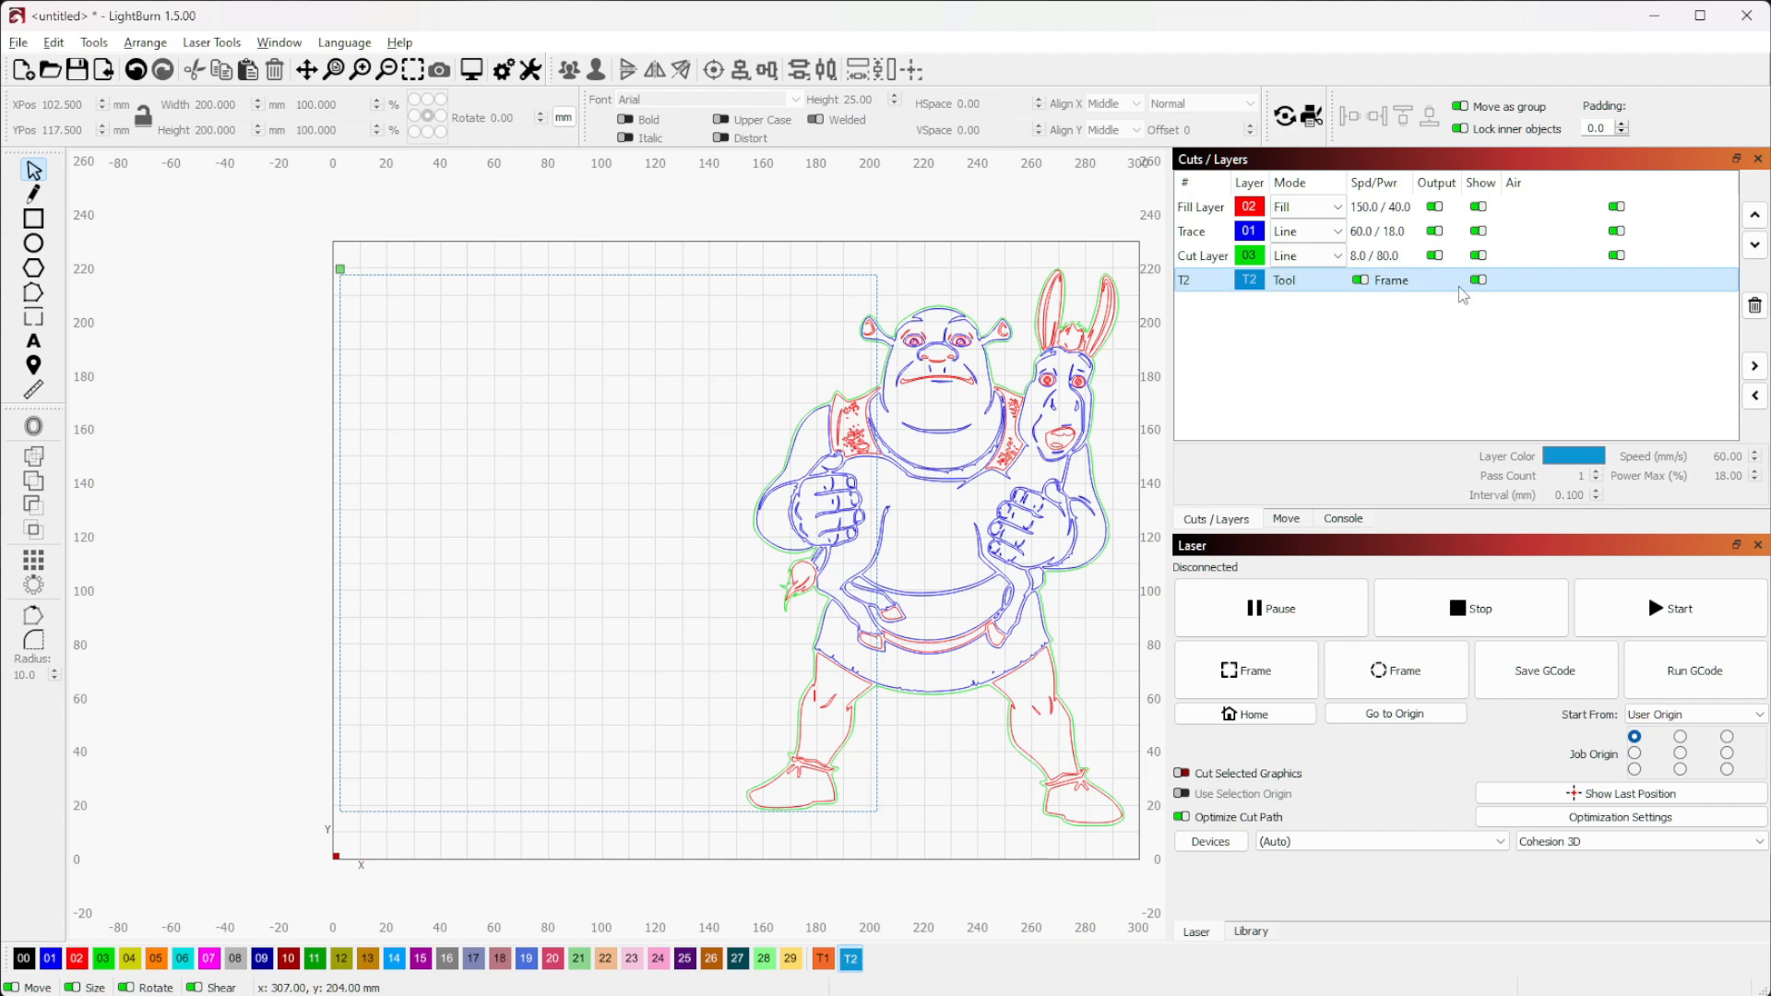
click(471, 71)
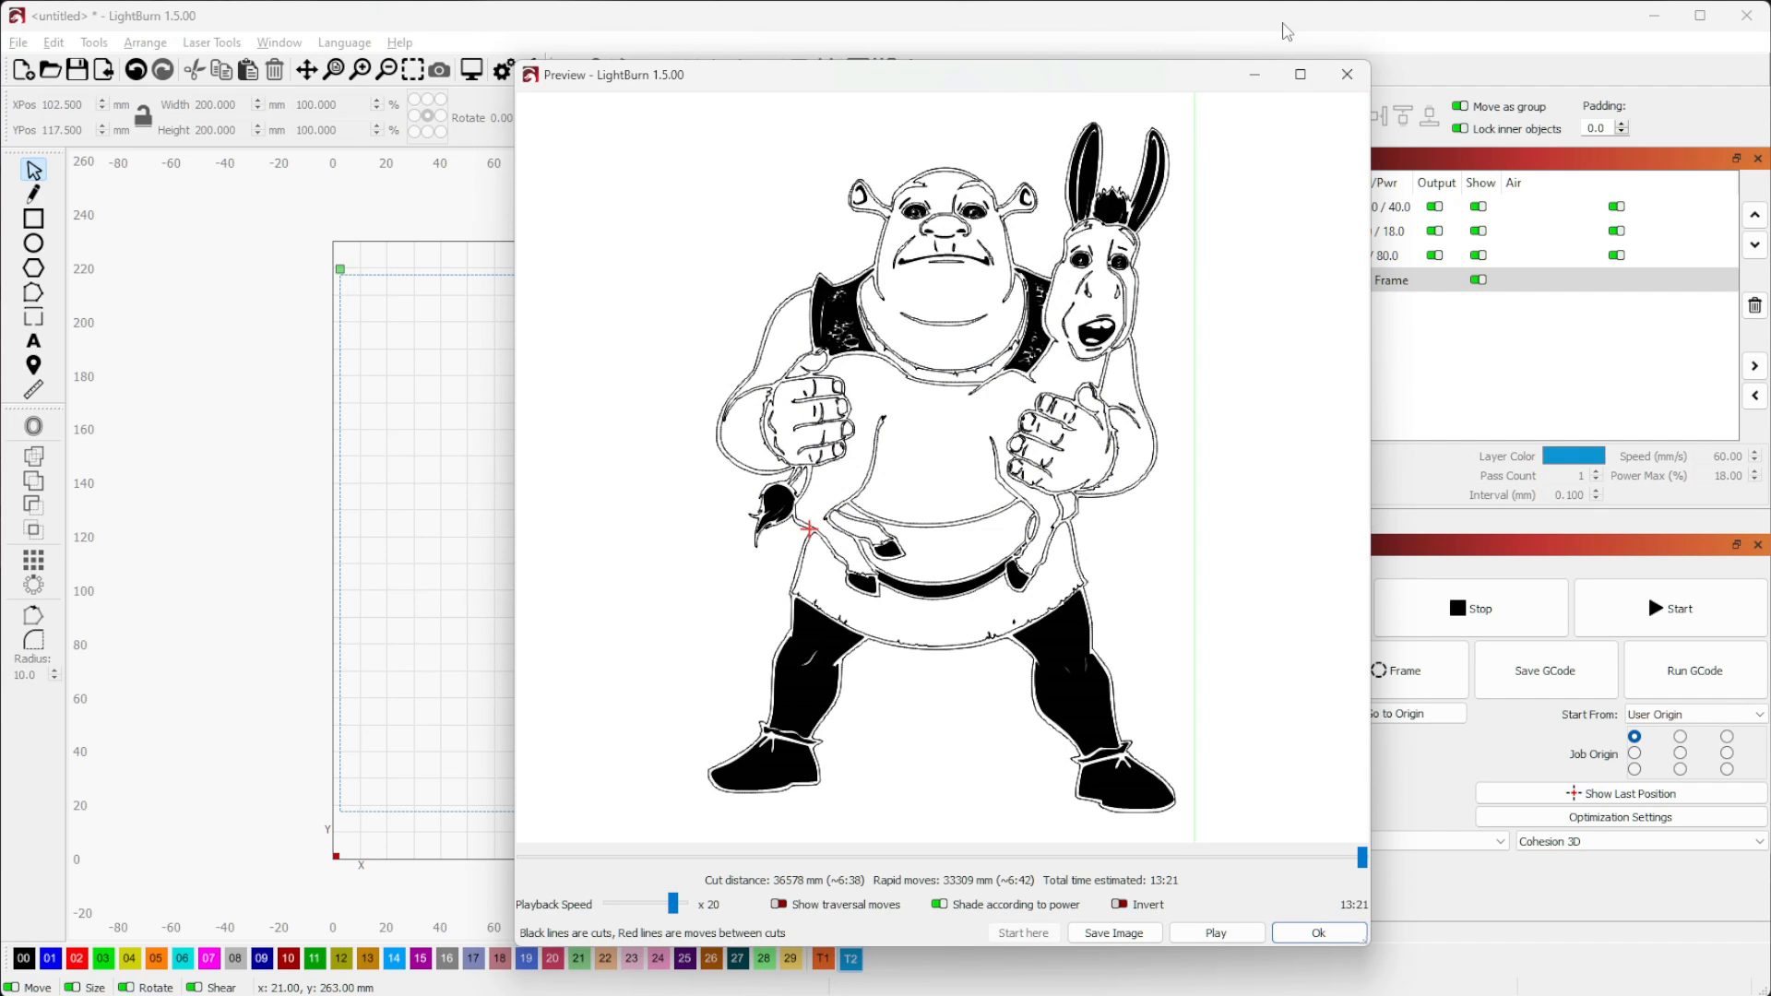
click(1348, 75)
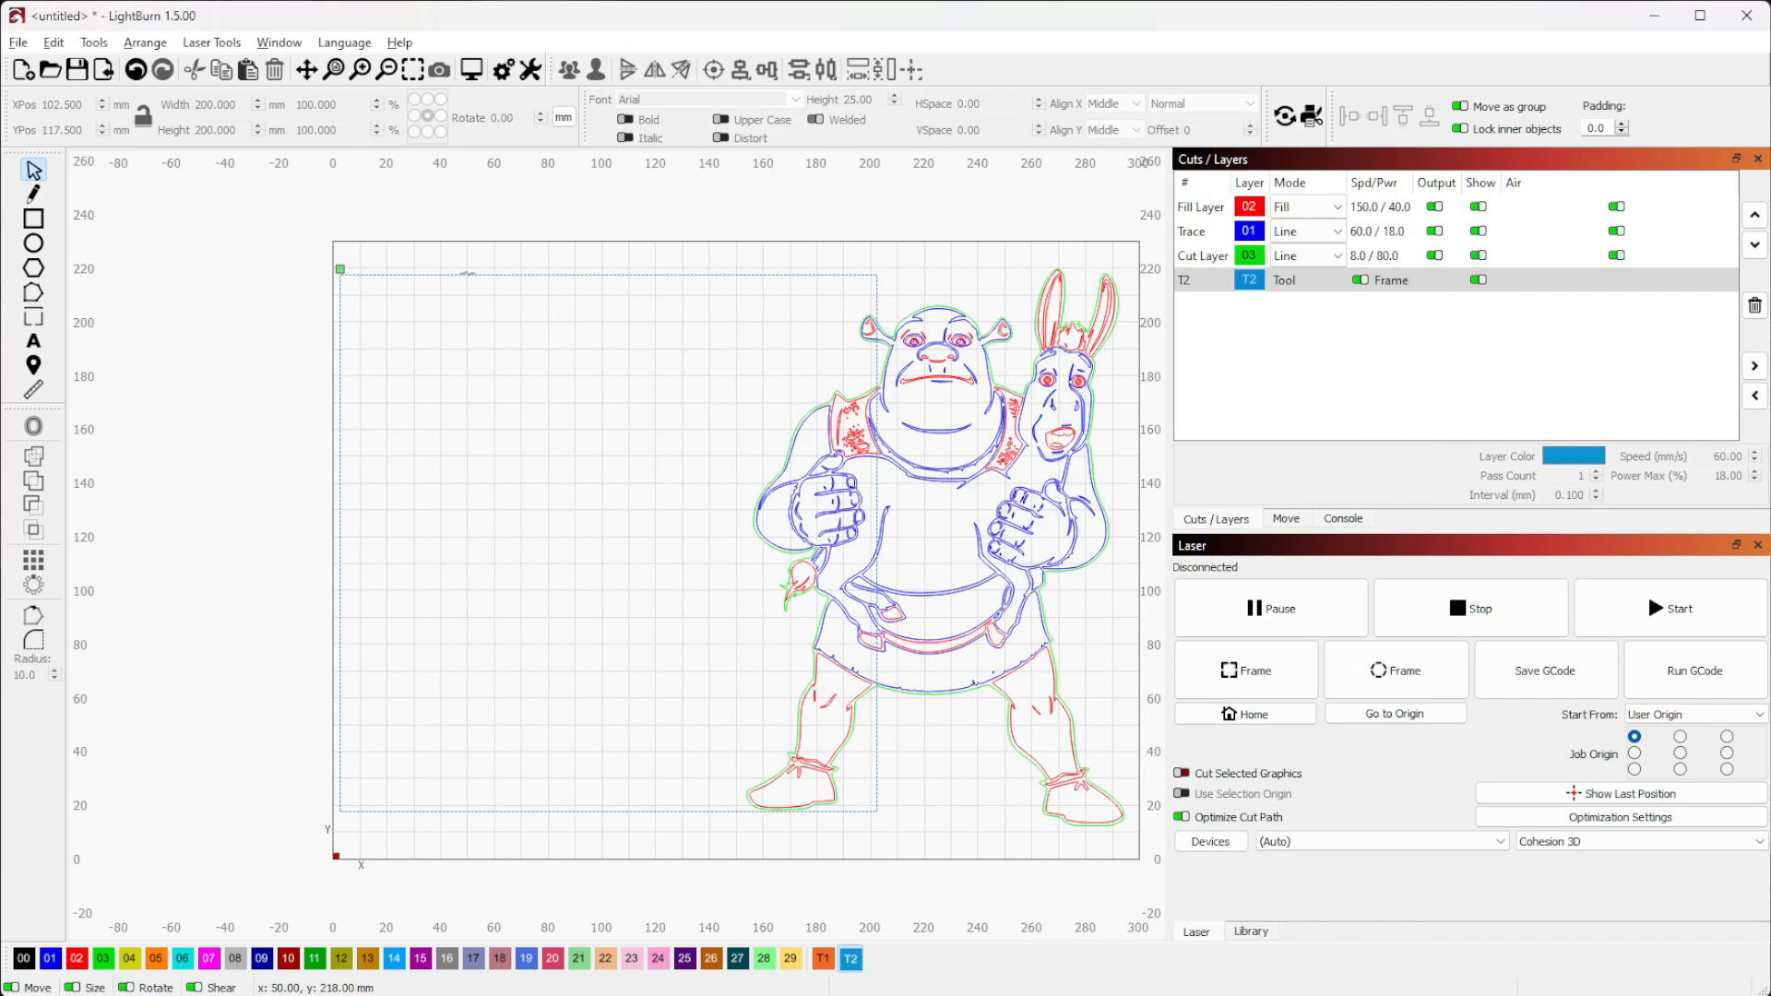
Switch the T2 tool layer's Frame option off and back on
click(1362, 281)
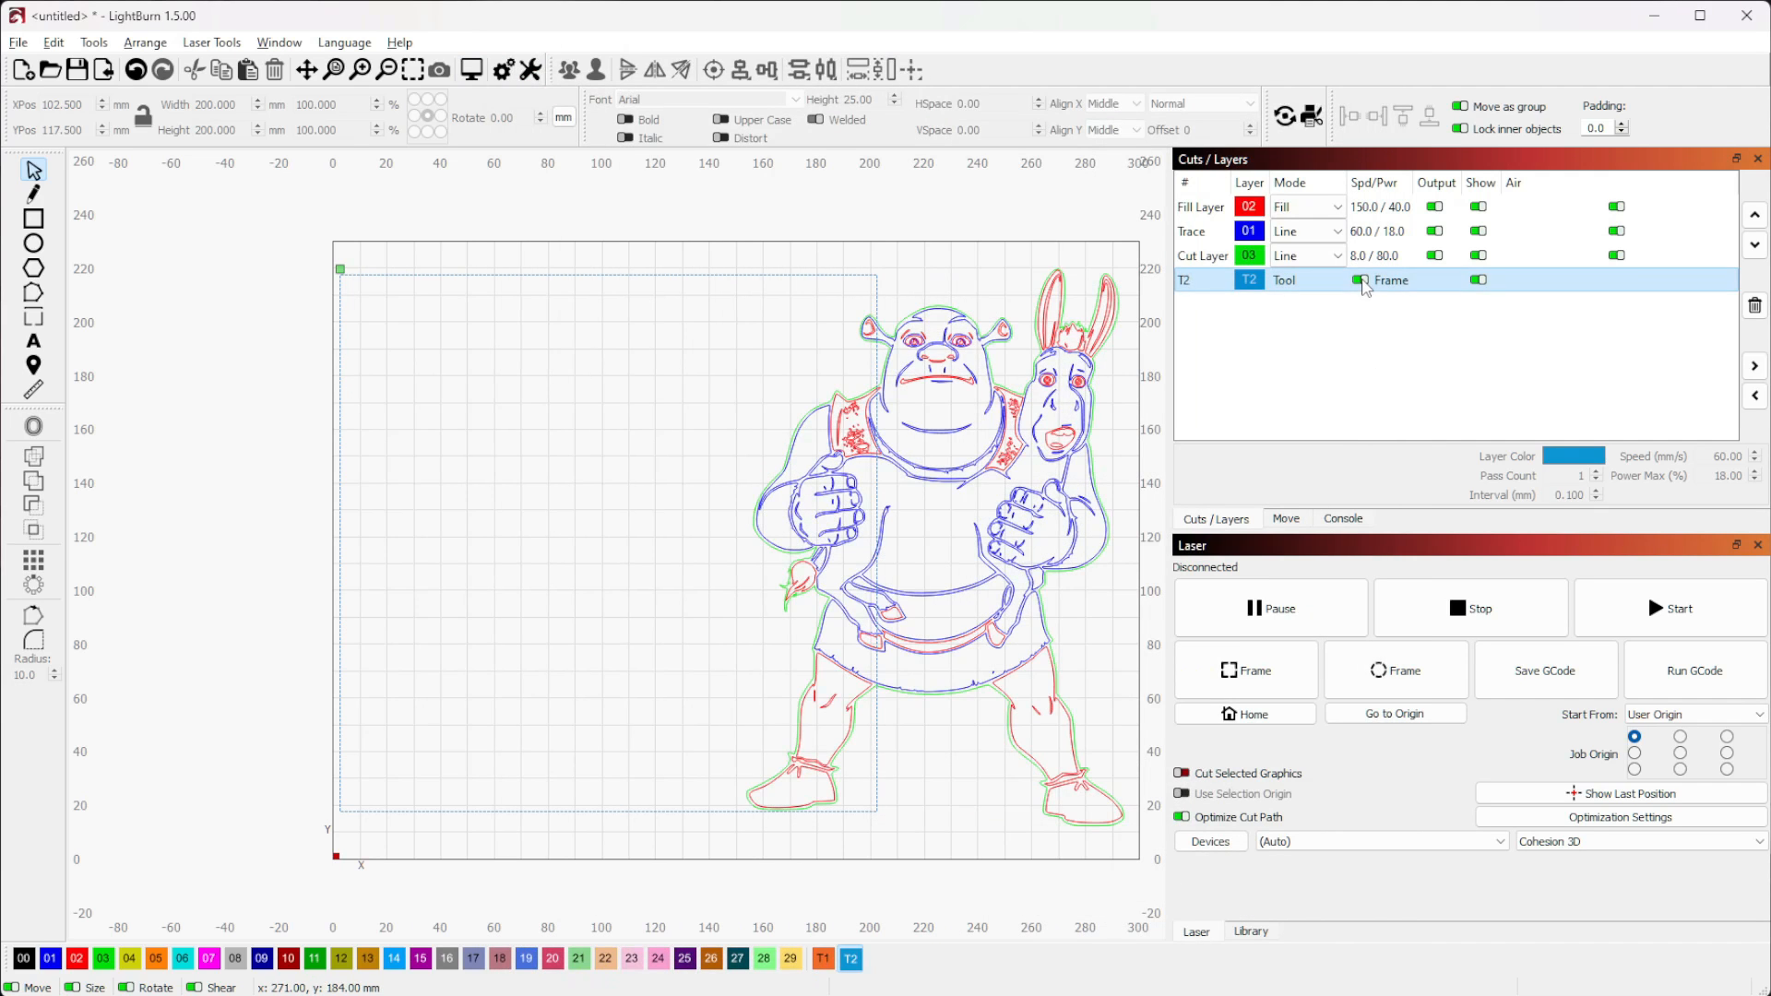
click(1360, 280)
click(1362, 281)
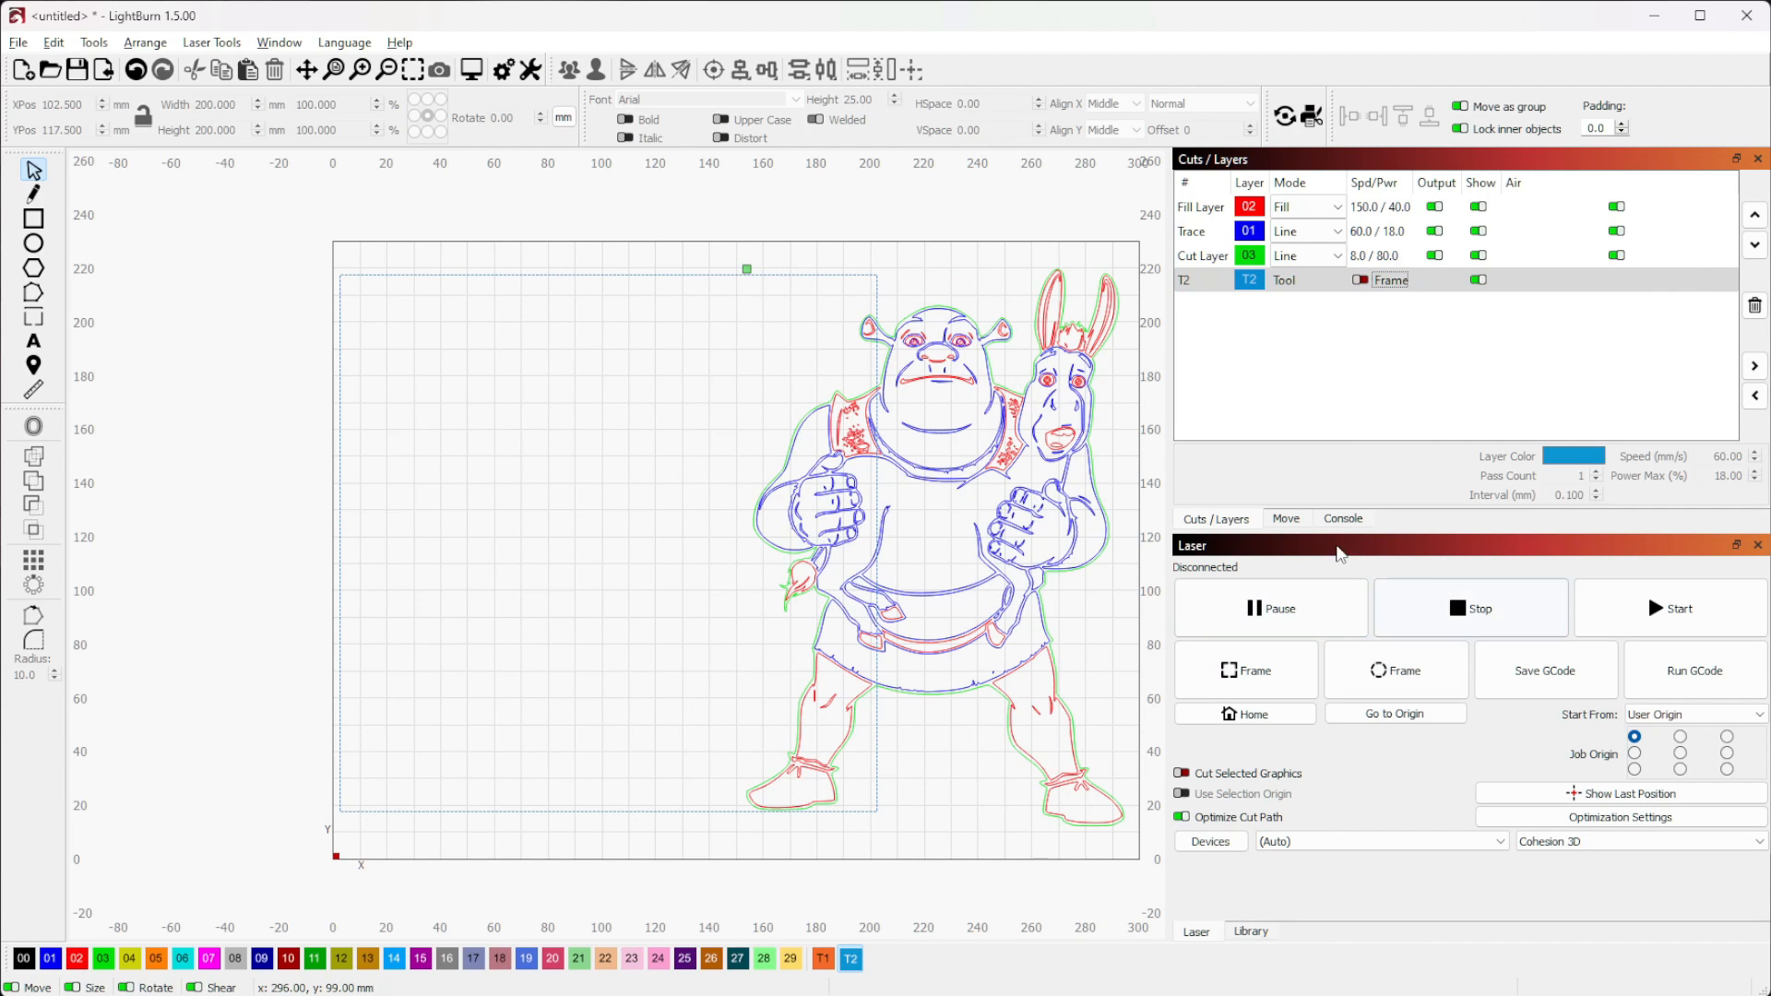
scroll(1284, 524, down, 2)
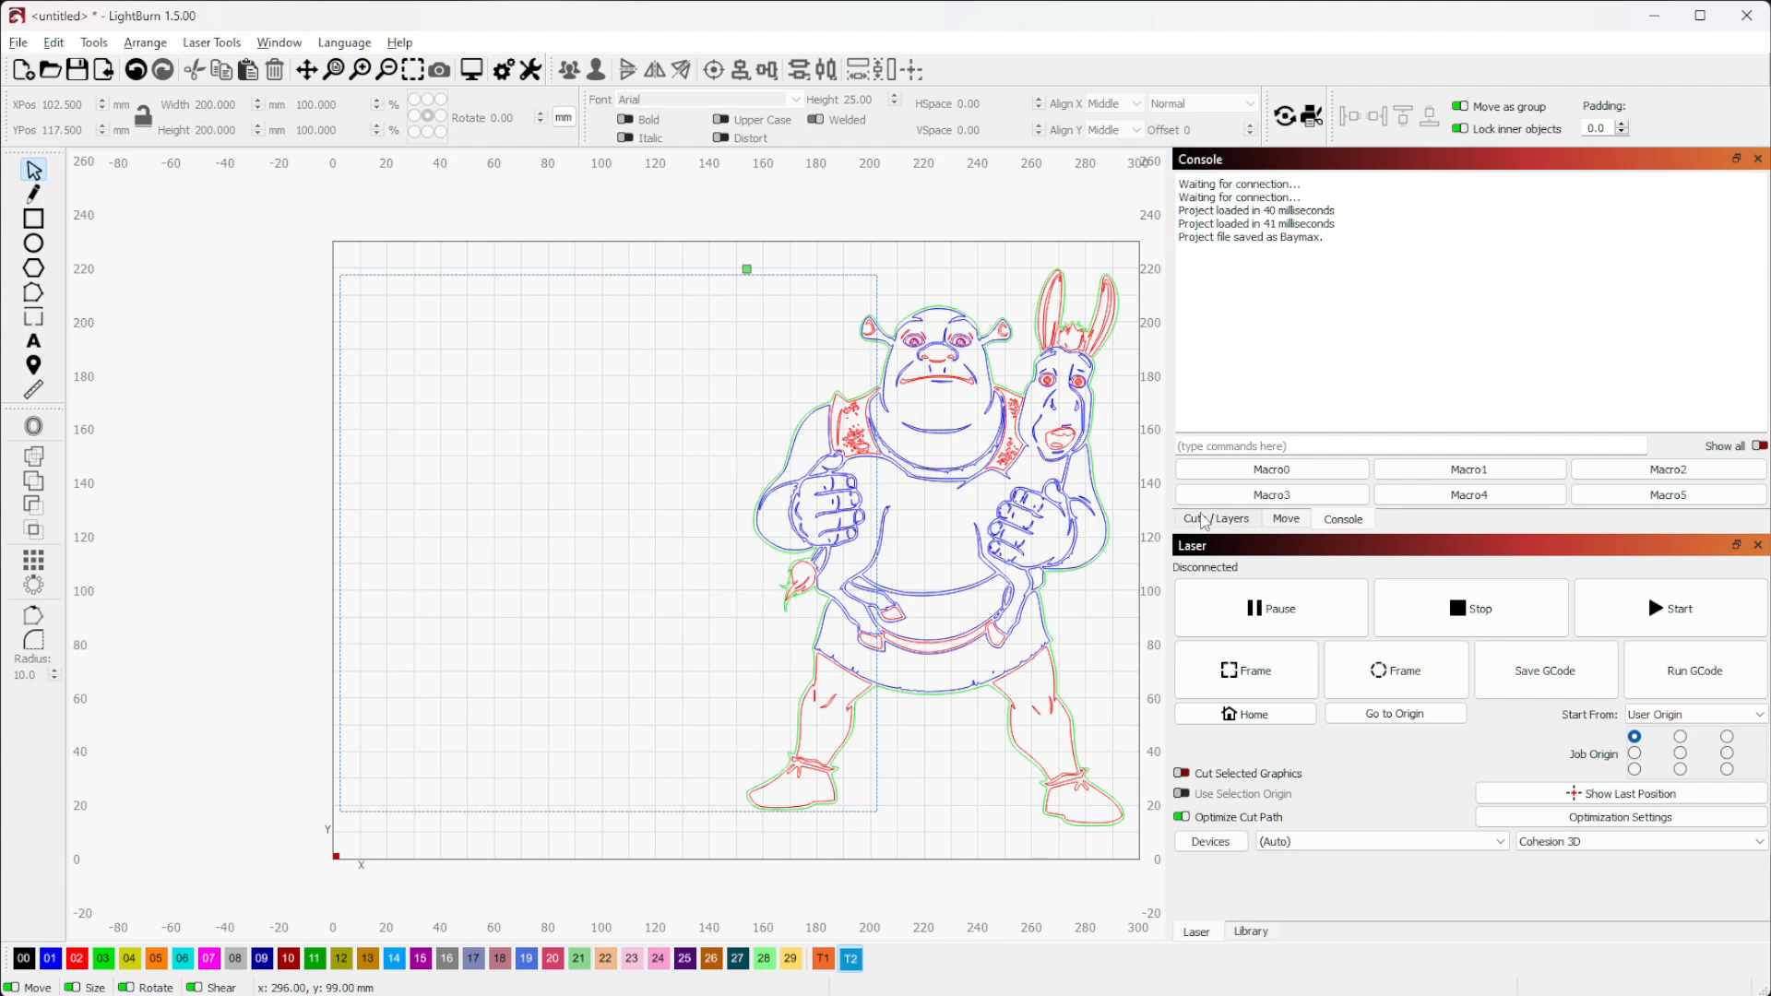
click(1205, 522)
click(1253, 932)
click(1220, 934)
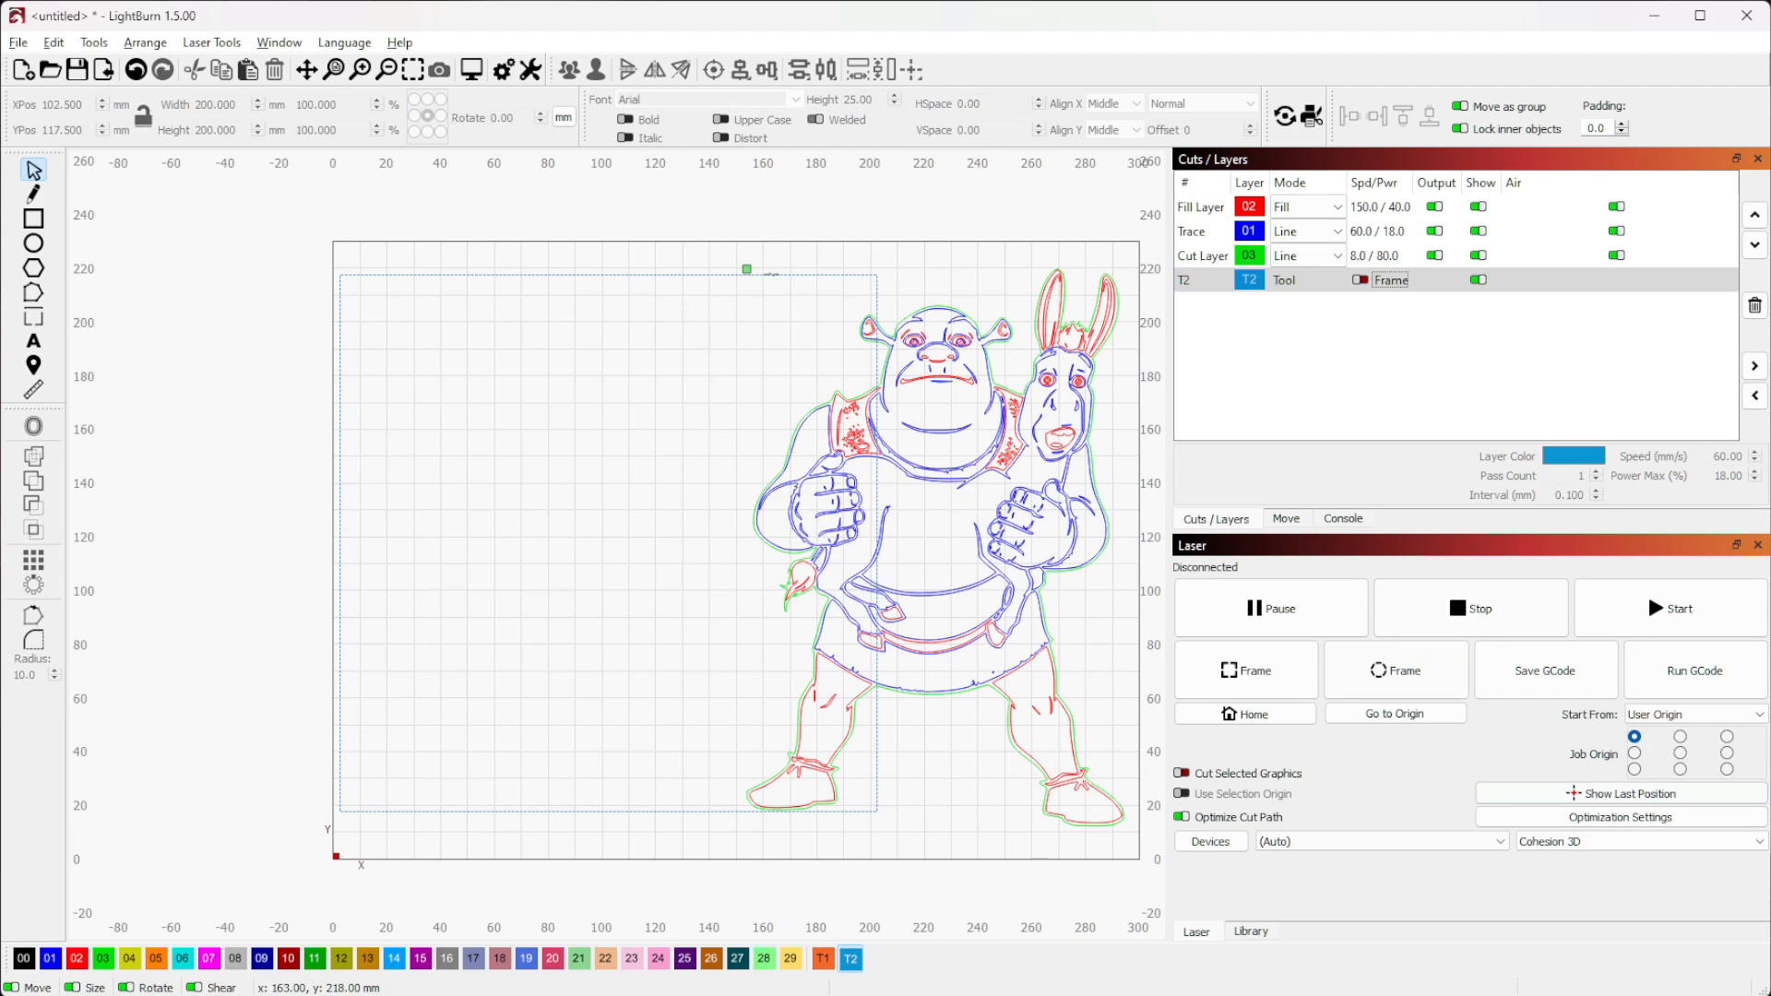
click(1364, 283)
click(1360, 279)
Select all of the ogre-and-donkey artwork without the rectangle and group it into one object
mouse_move(752, 218)
mouse_down()
mouse_move(1144, 821)
mouse_move(1147, 865)
mouse_up()
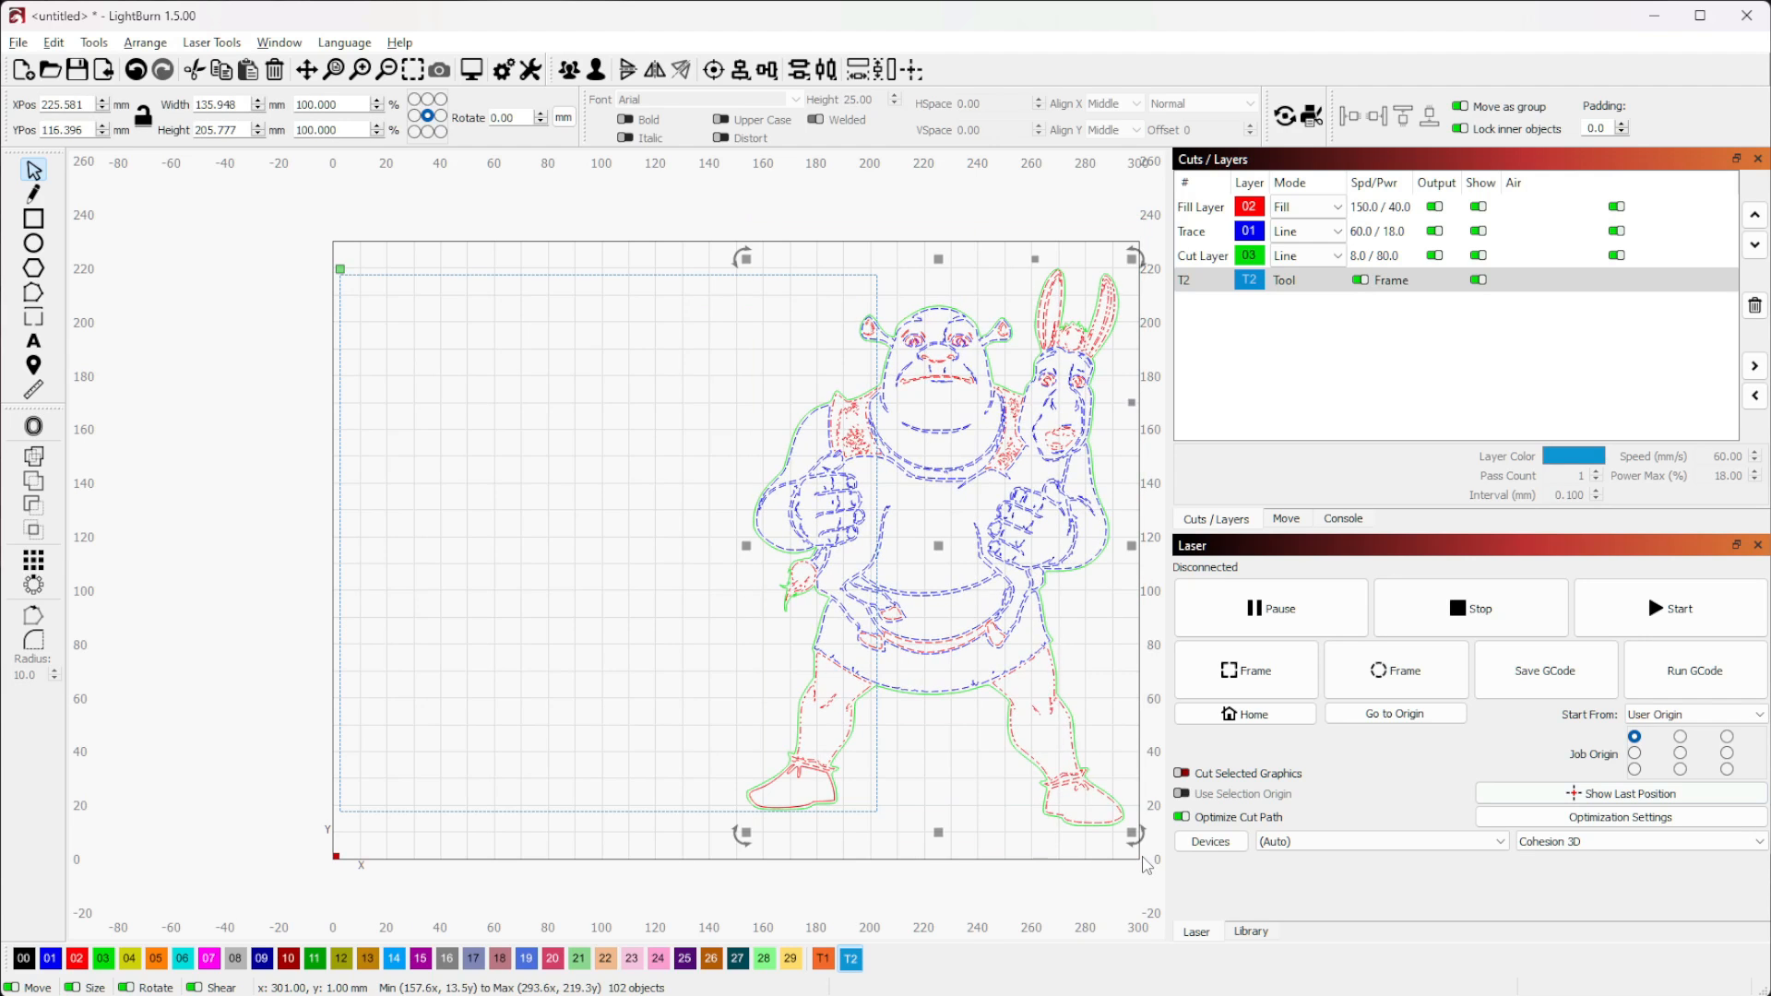
mouse_move(697, 226)
mouse_down()
mouse_move(1037, 679)
mouse_move(1037, 863)
mouse_move(1070, 861)
mouse_up()
key(ctrl+g)
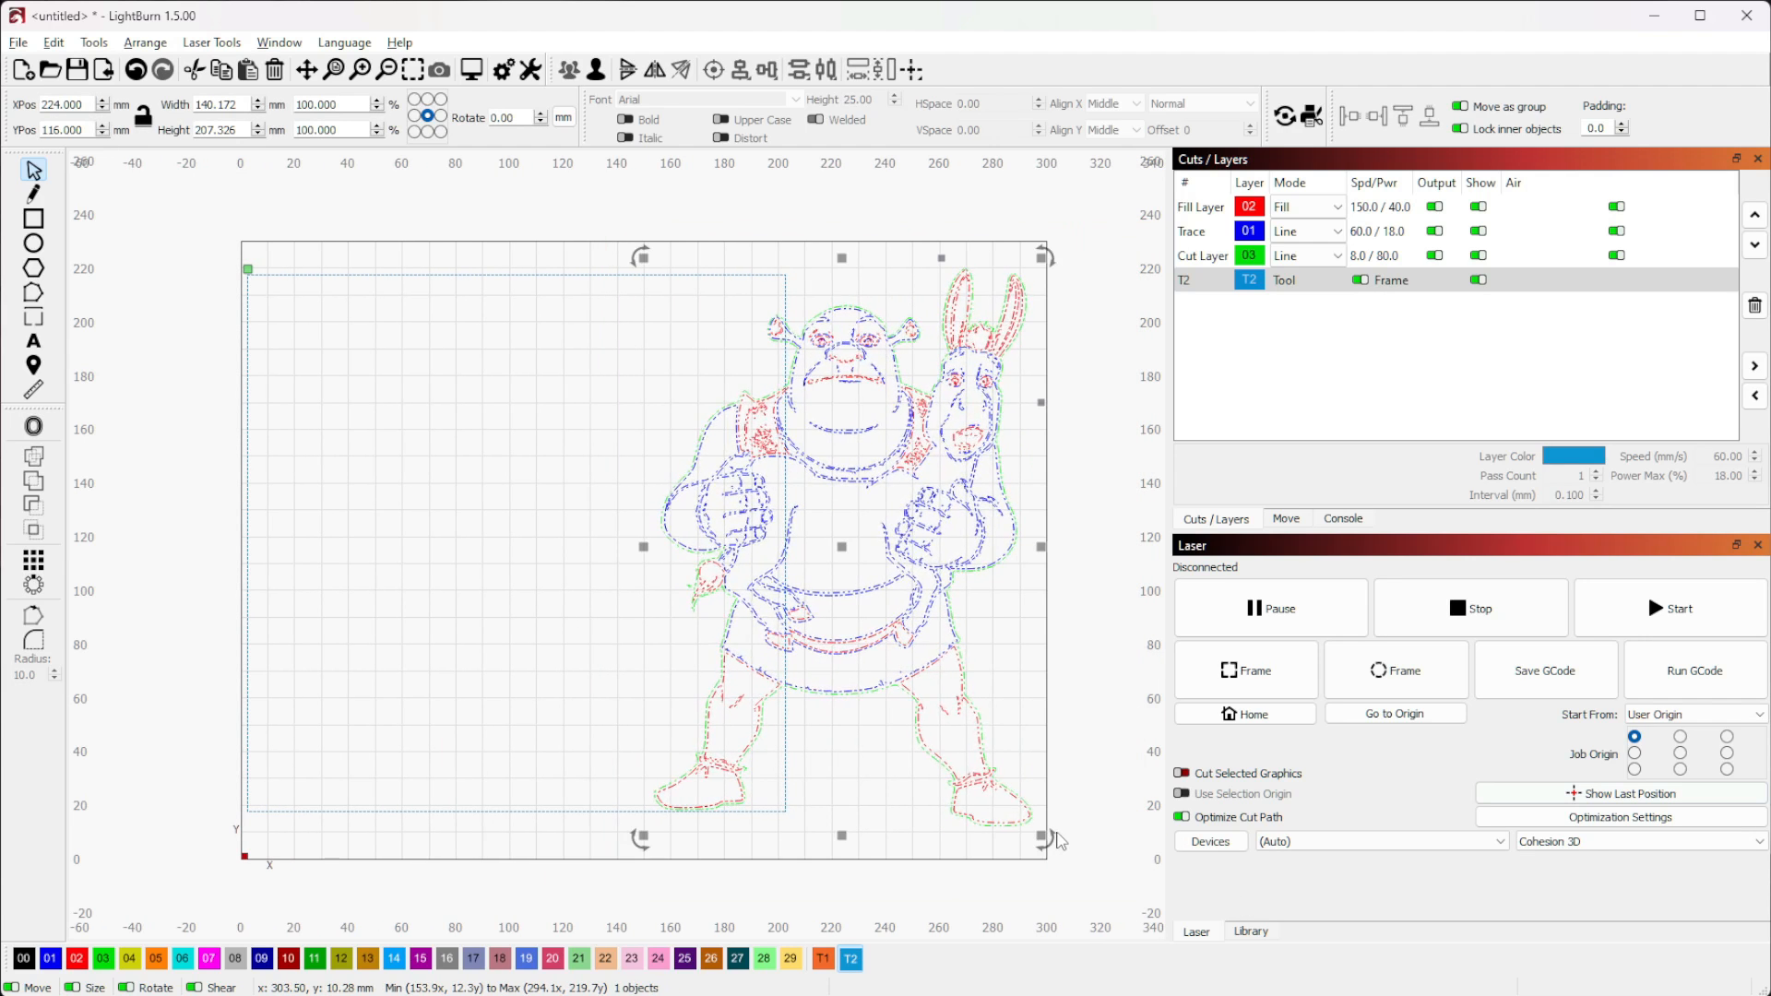
Select the grouped artwork together with the tool-layer rectangle and align them with Align V-Center and Align H-Center
click(1065, 663)
click(962, 657)
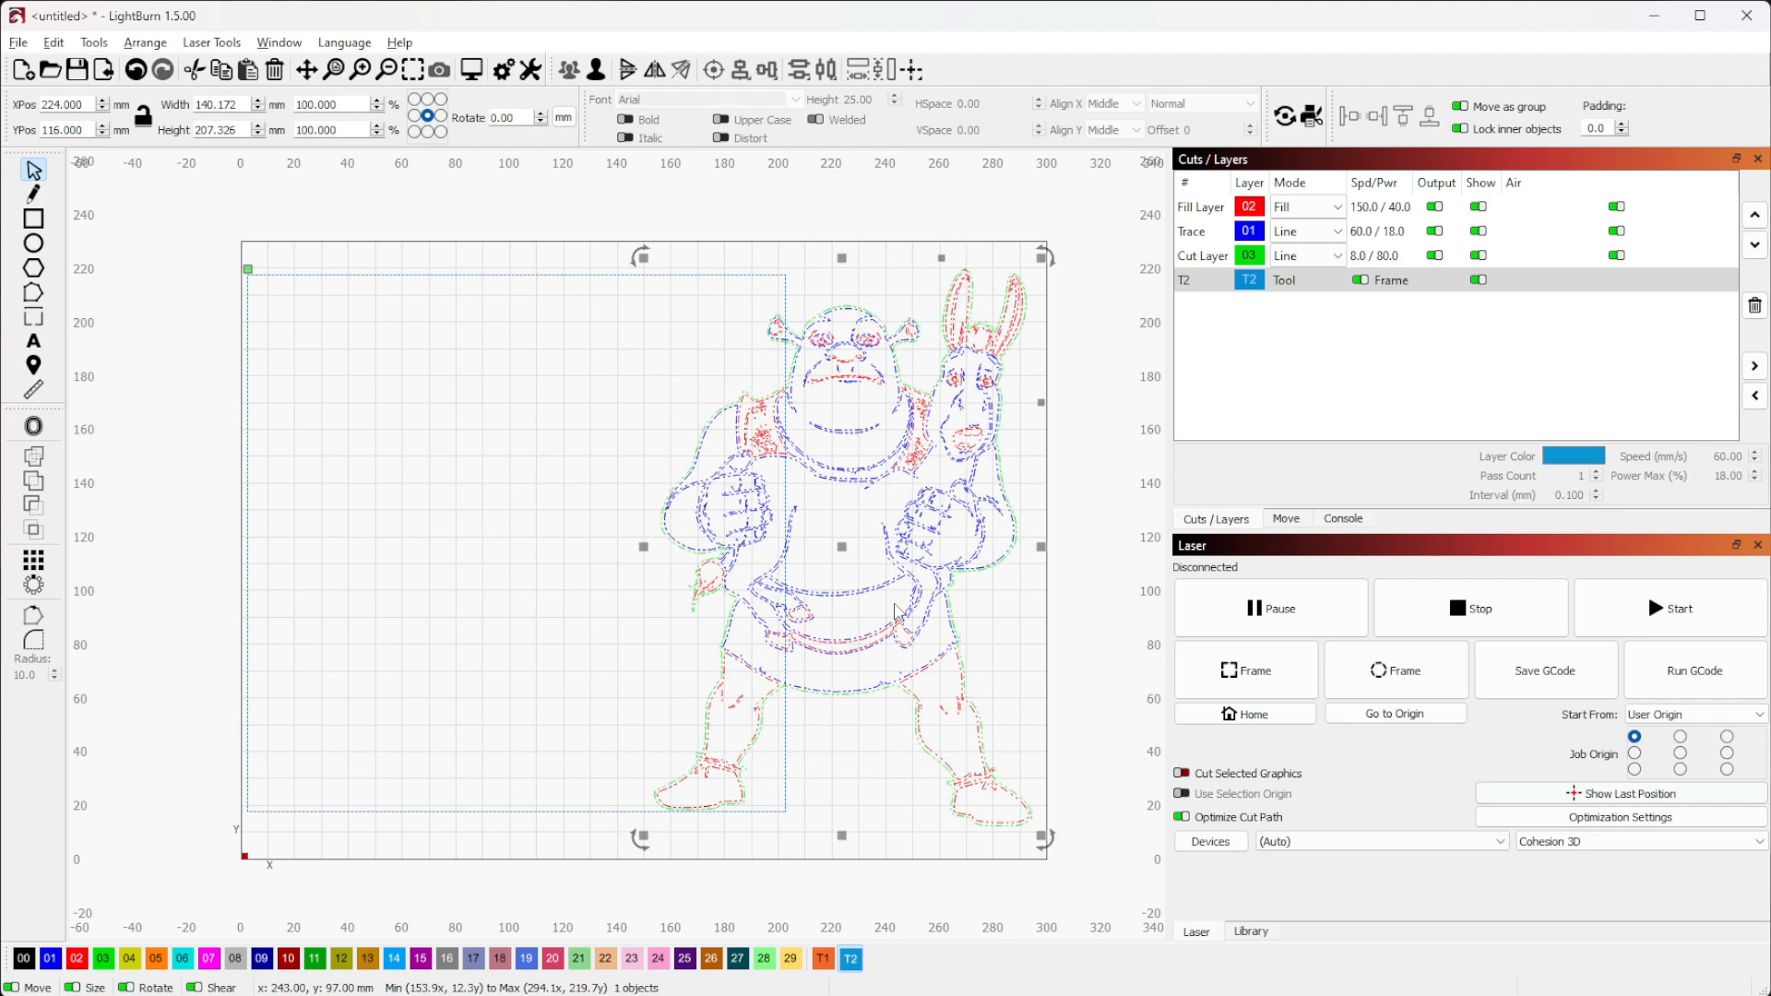
click(1086, 612)
key(ctrl+a)
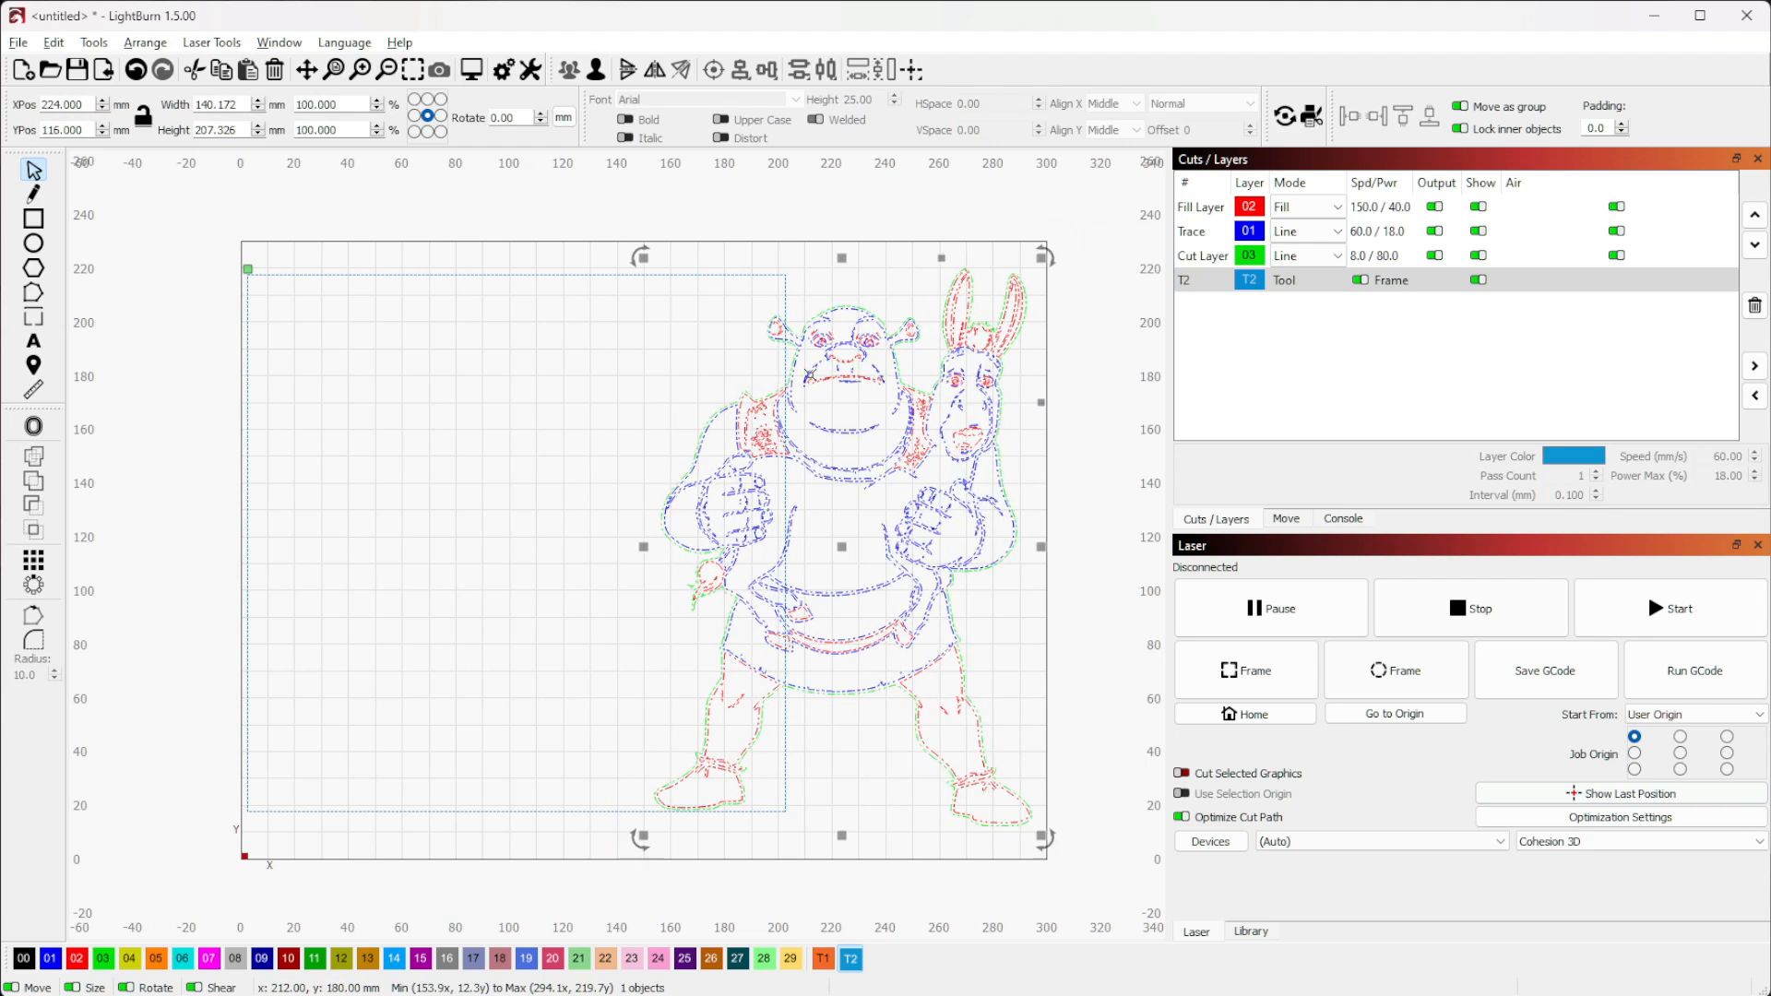
shift+click(727, 280)
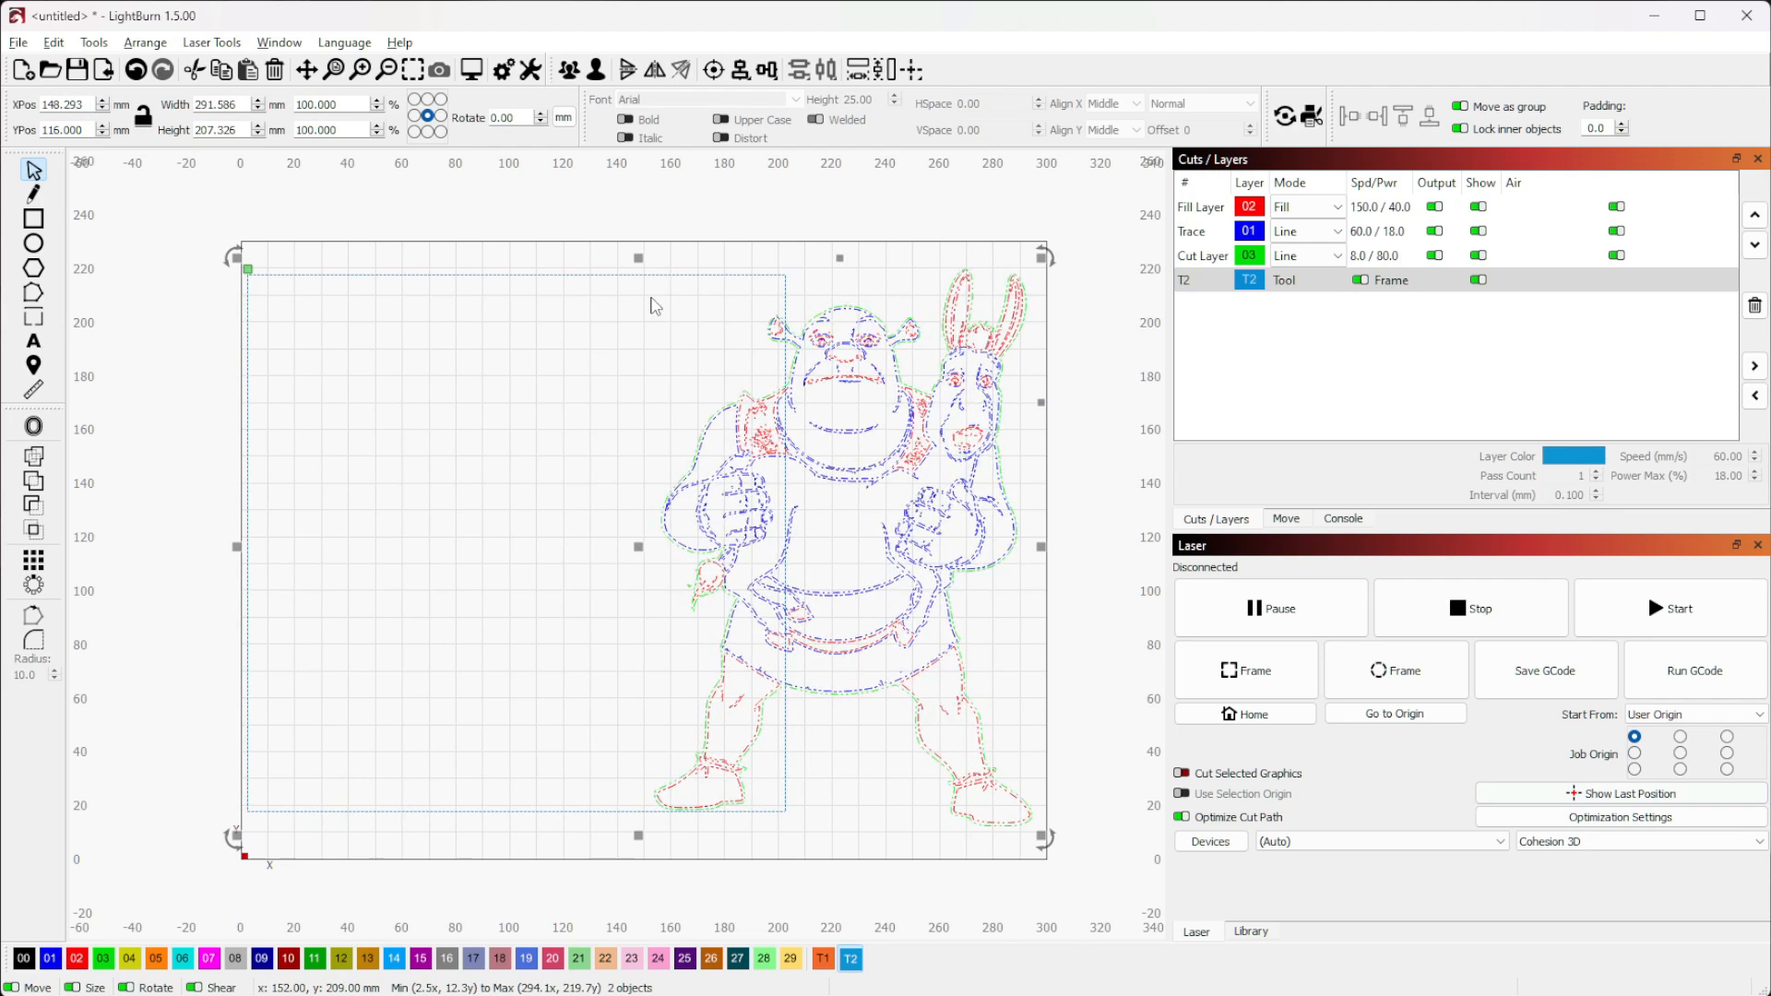
click(741, 74)
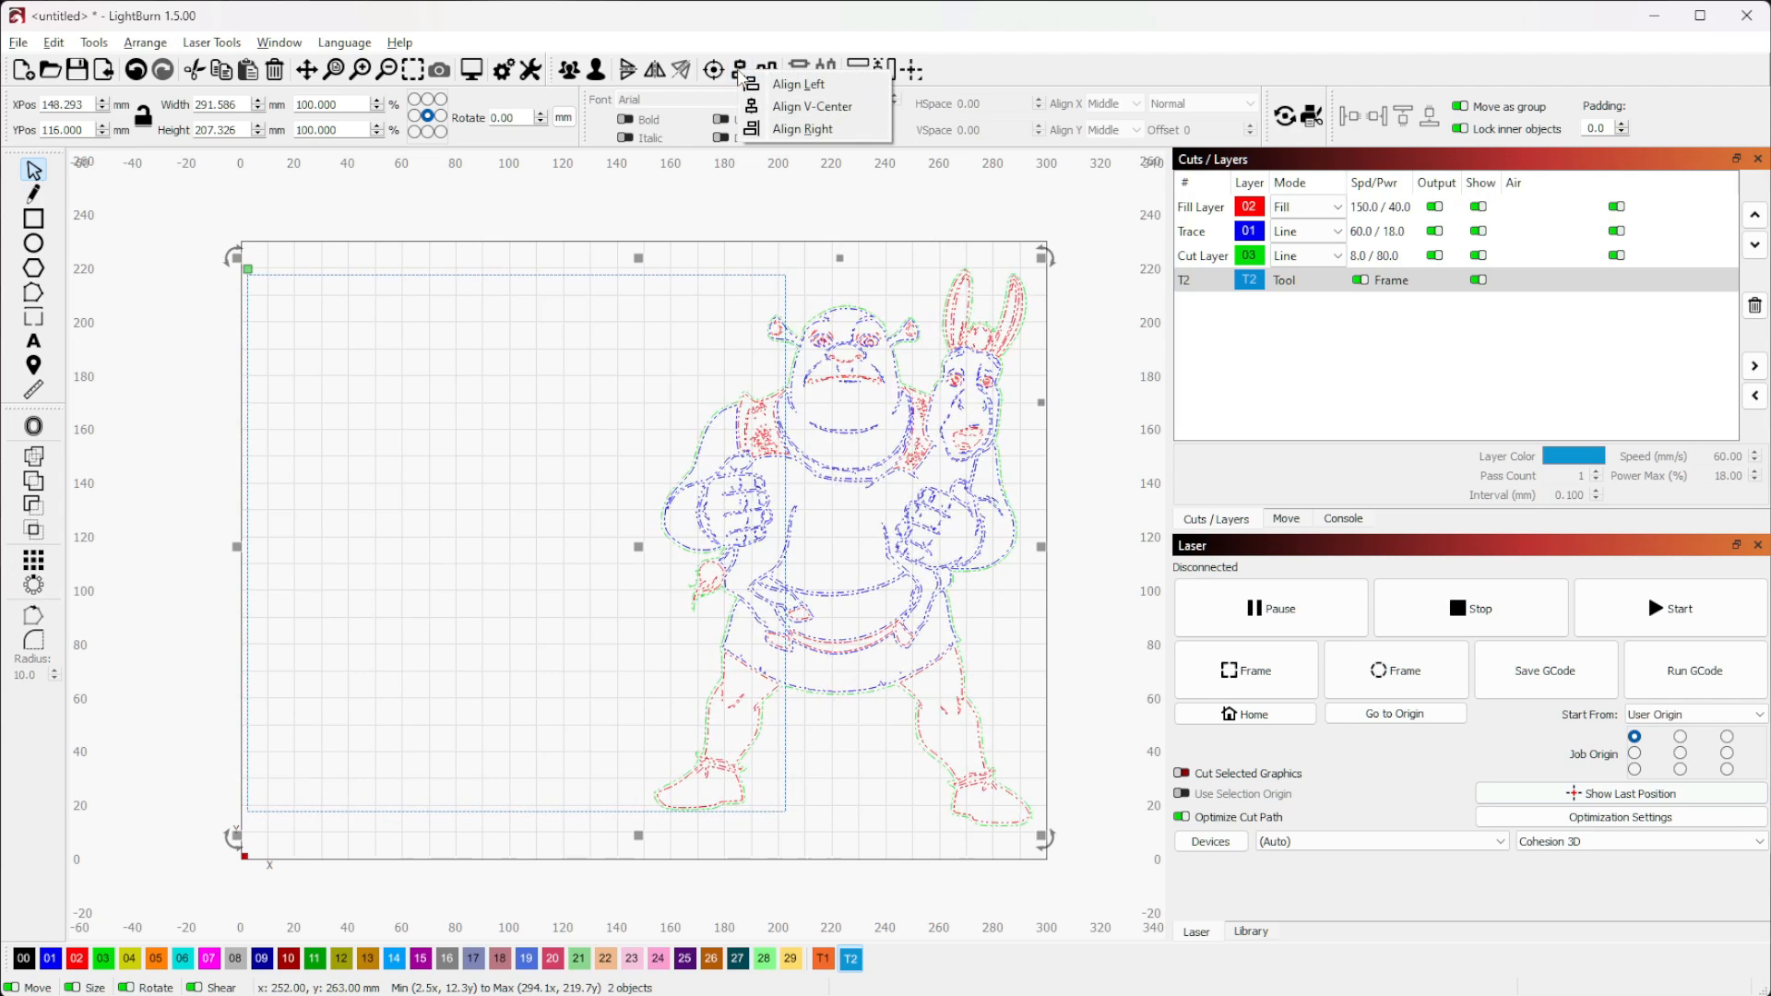
click(790, 108)
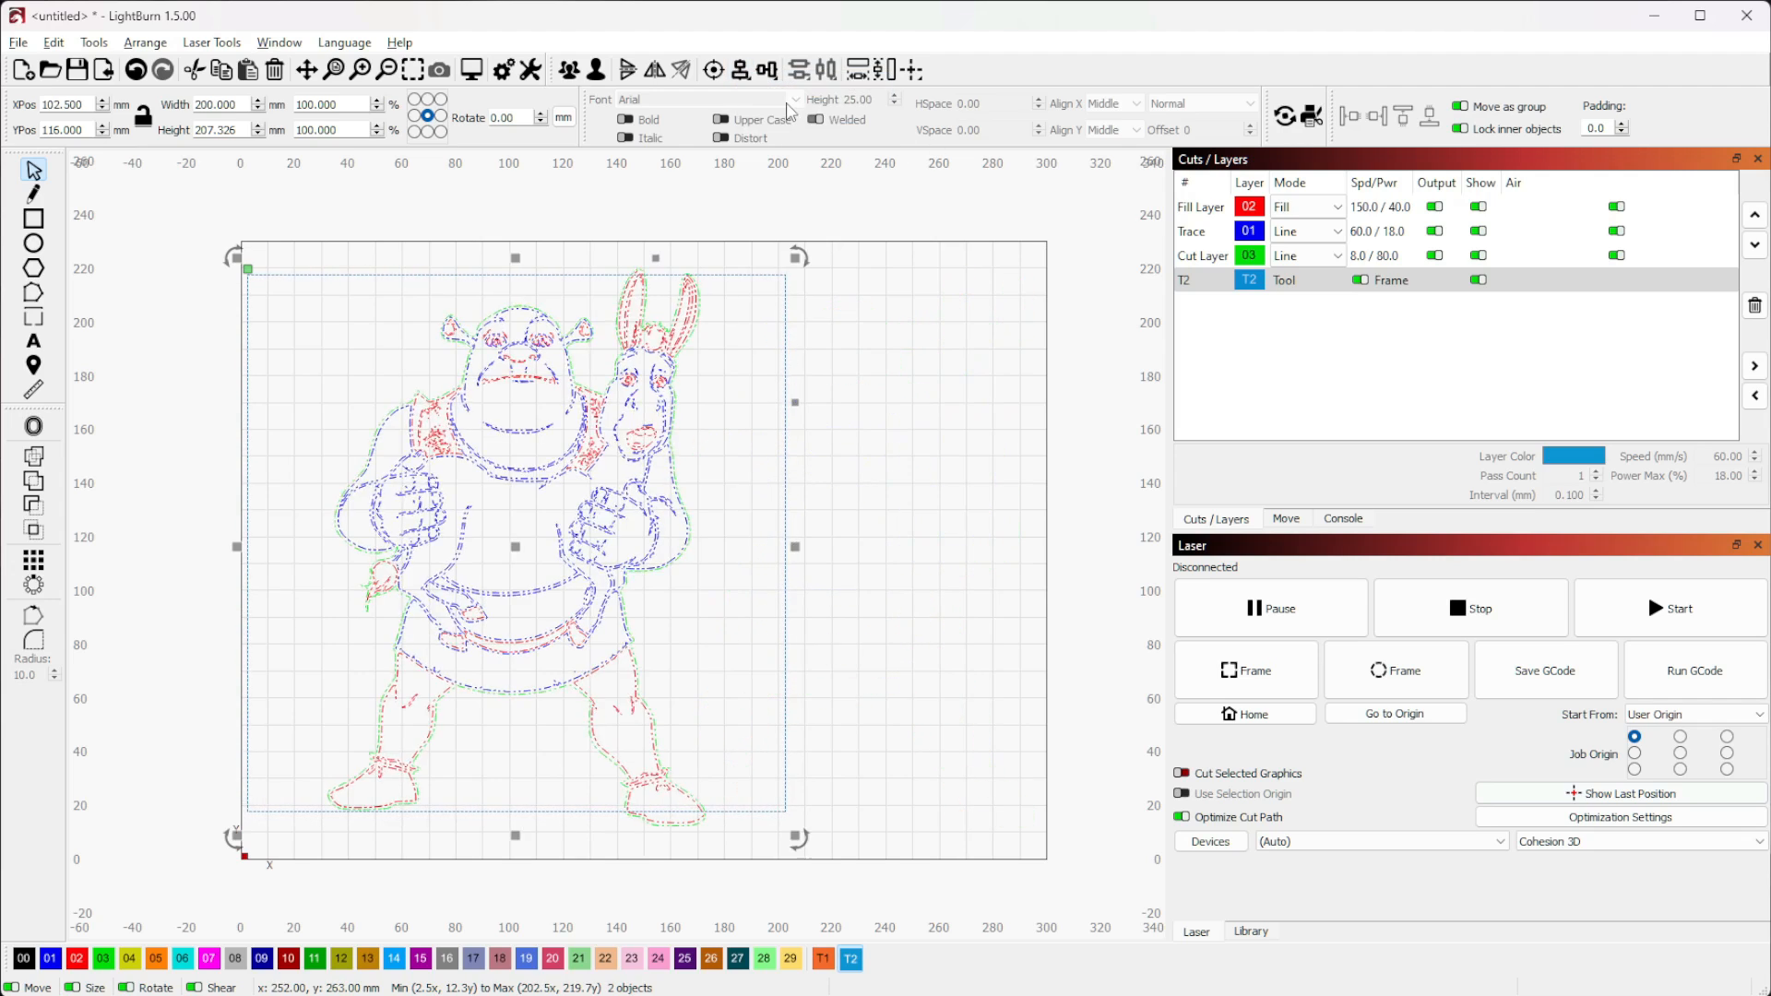
click(766, 70)
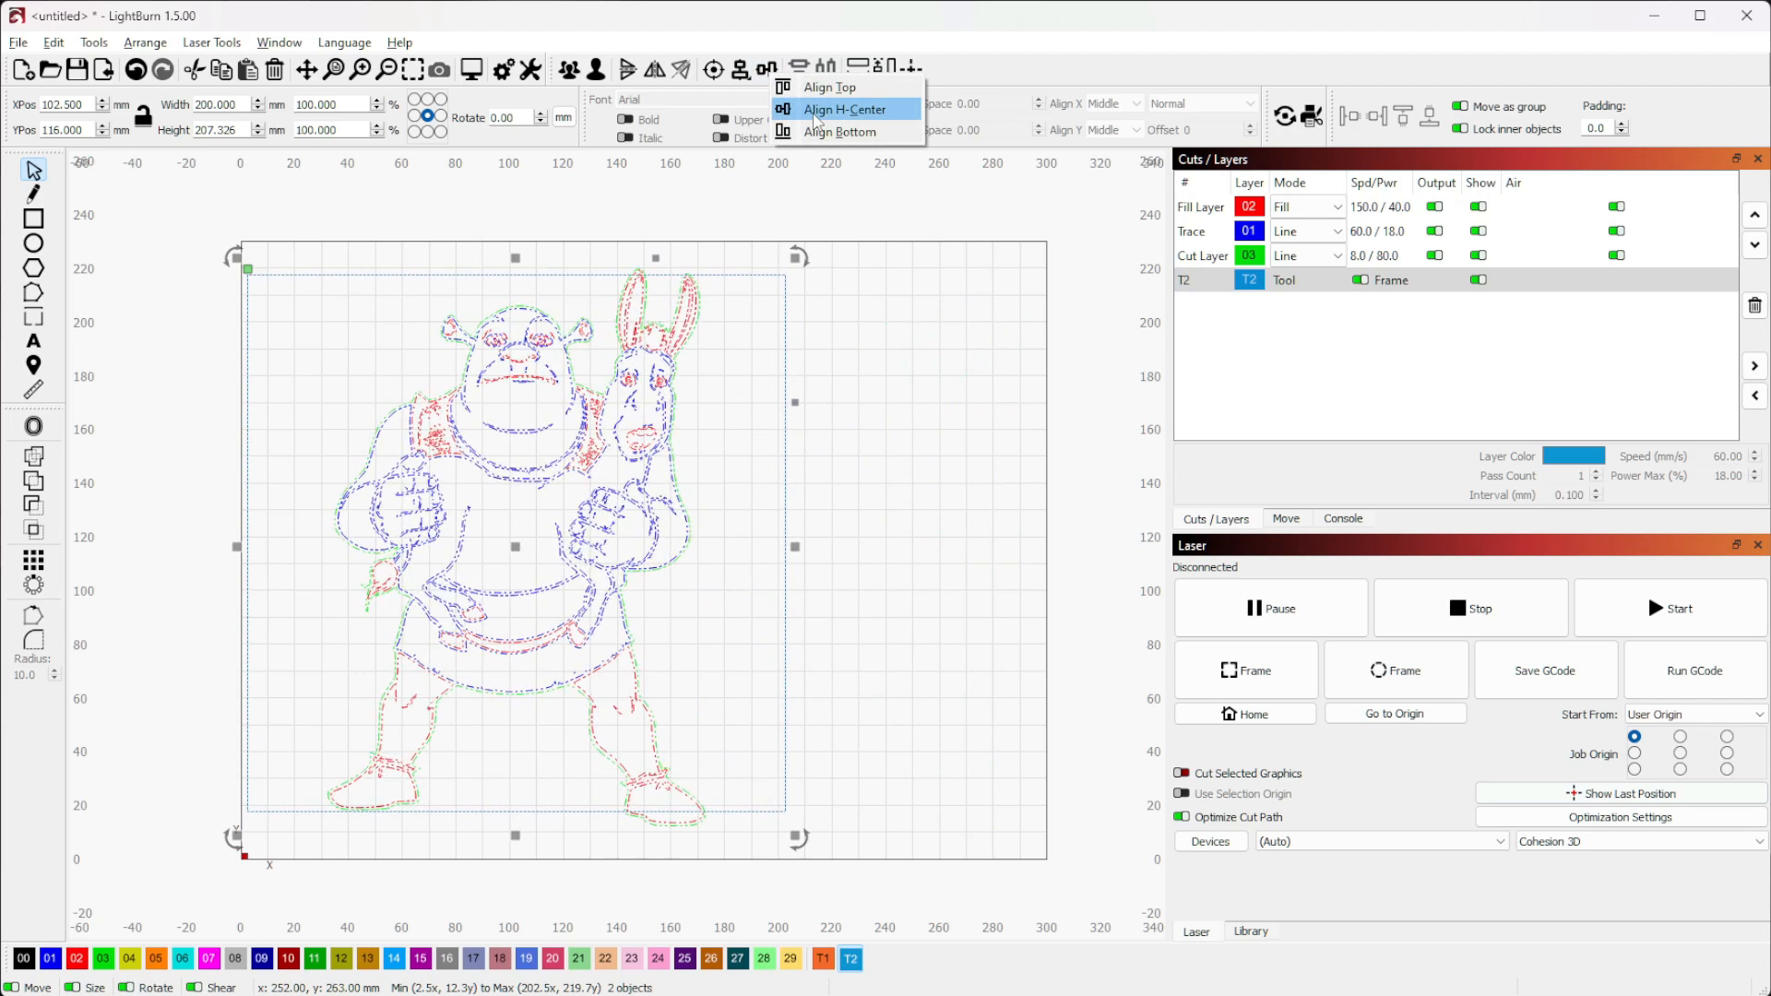
click(785, 109)
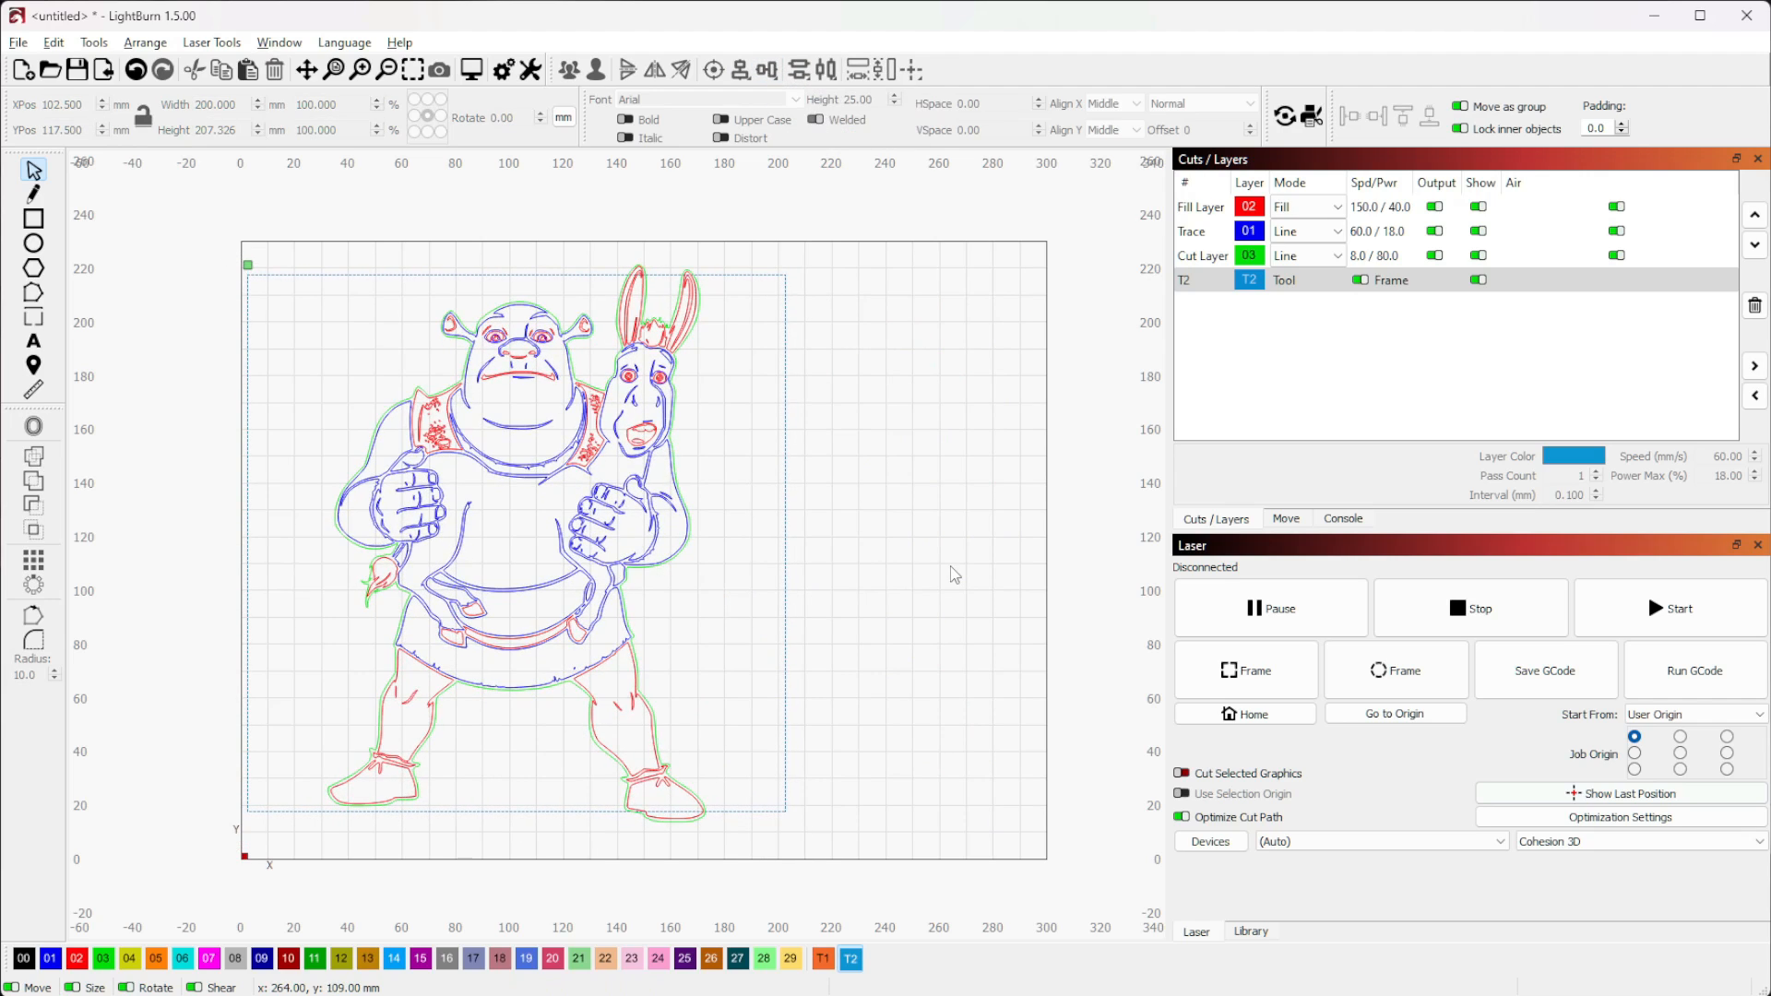
Scale the grouped artwork down to about 121 × 178 mm and reposition it so it lies inside the rectangle
scroll(650, 274, up, 6)
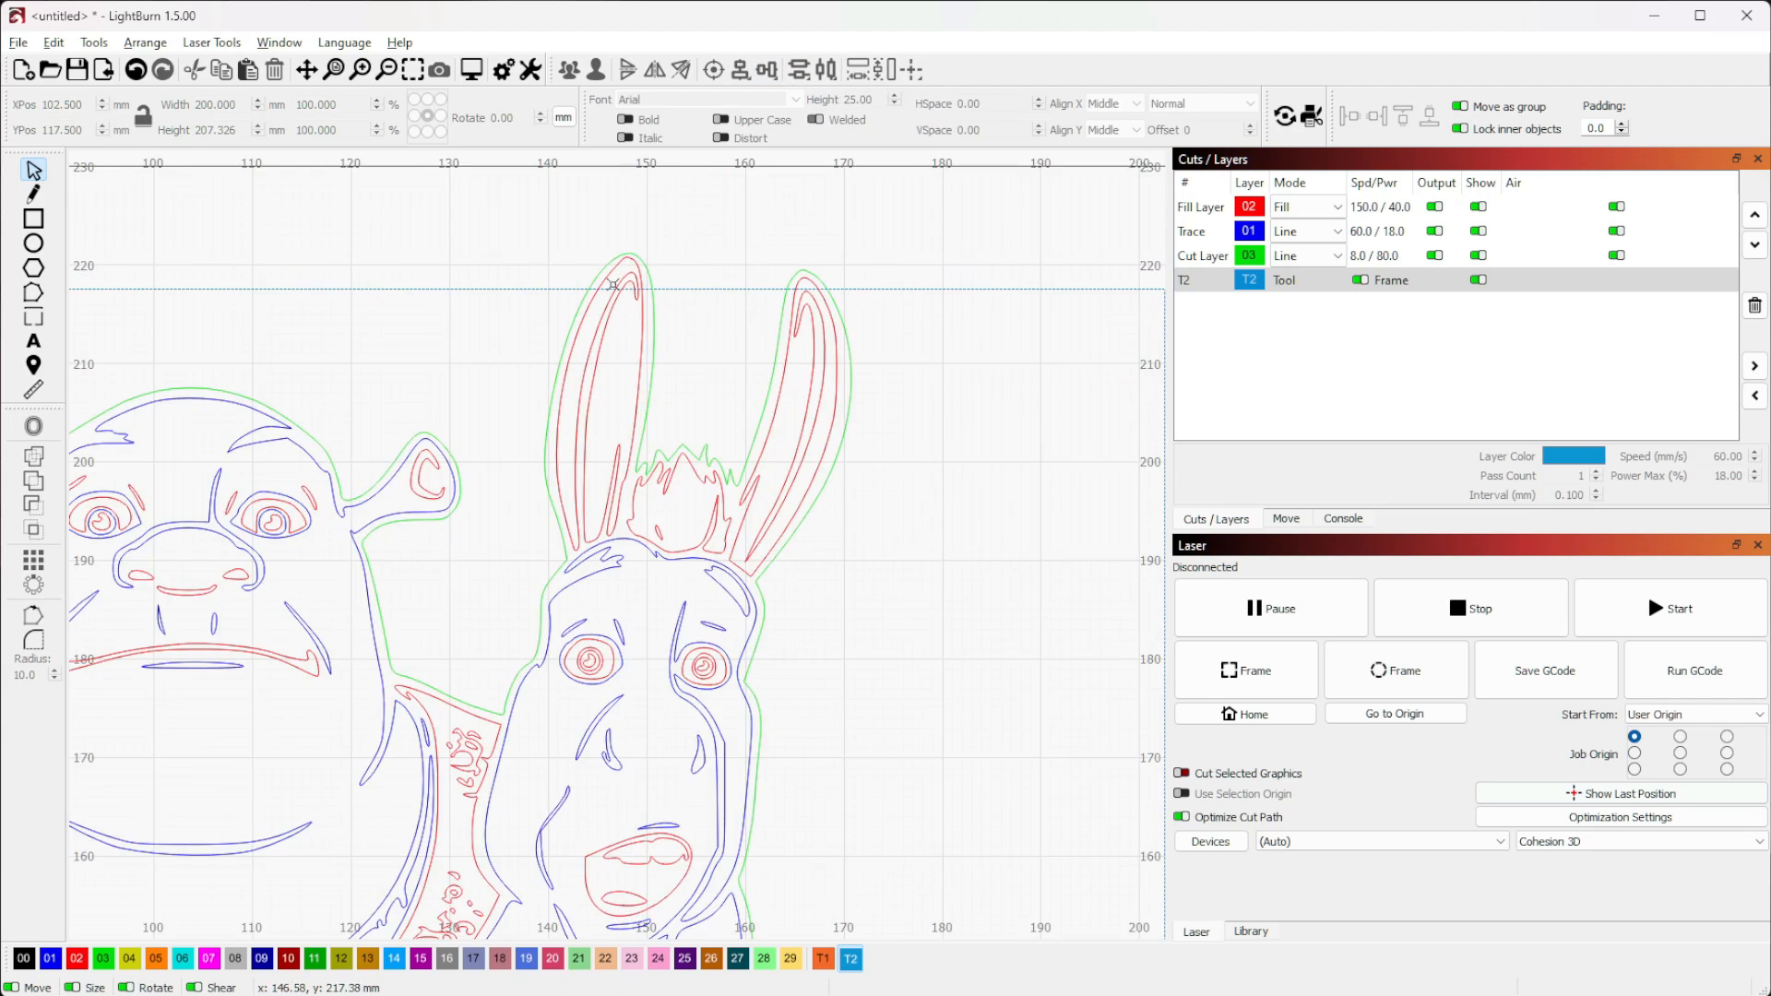
scroll(550, 544, down, 7)
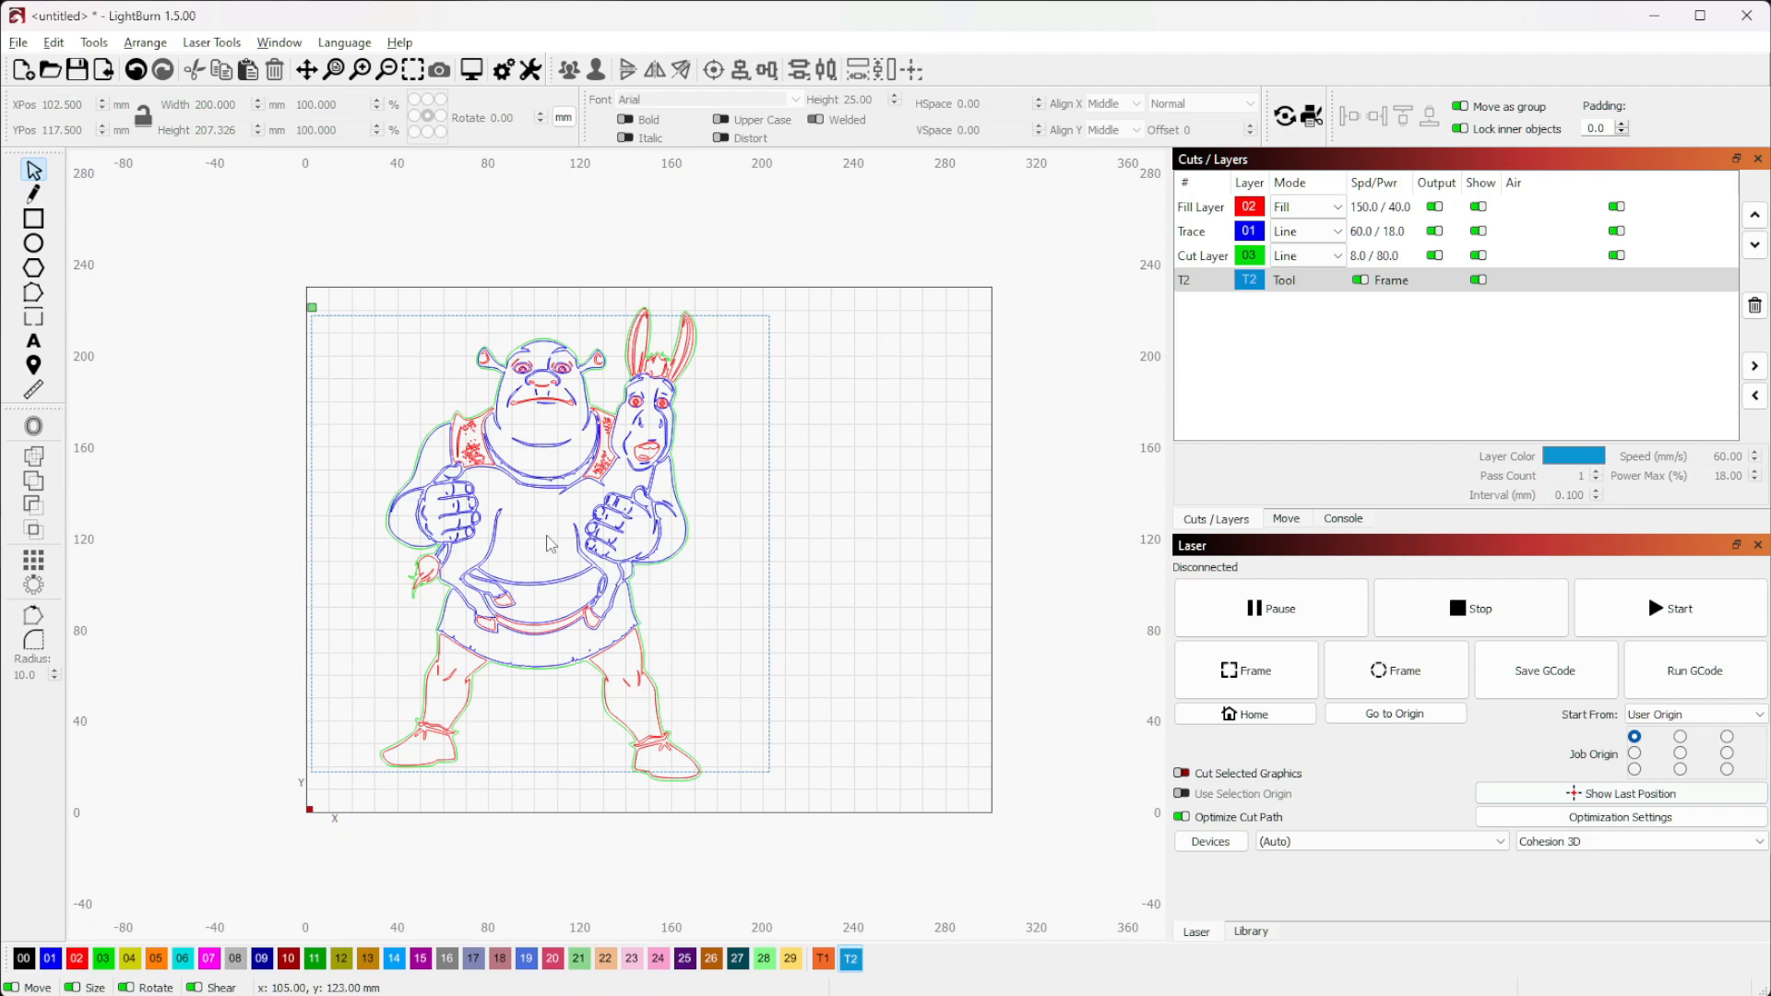
click(567, 585)
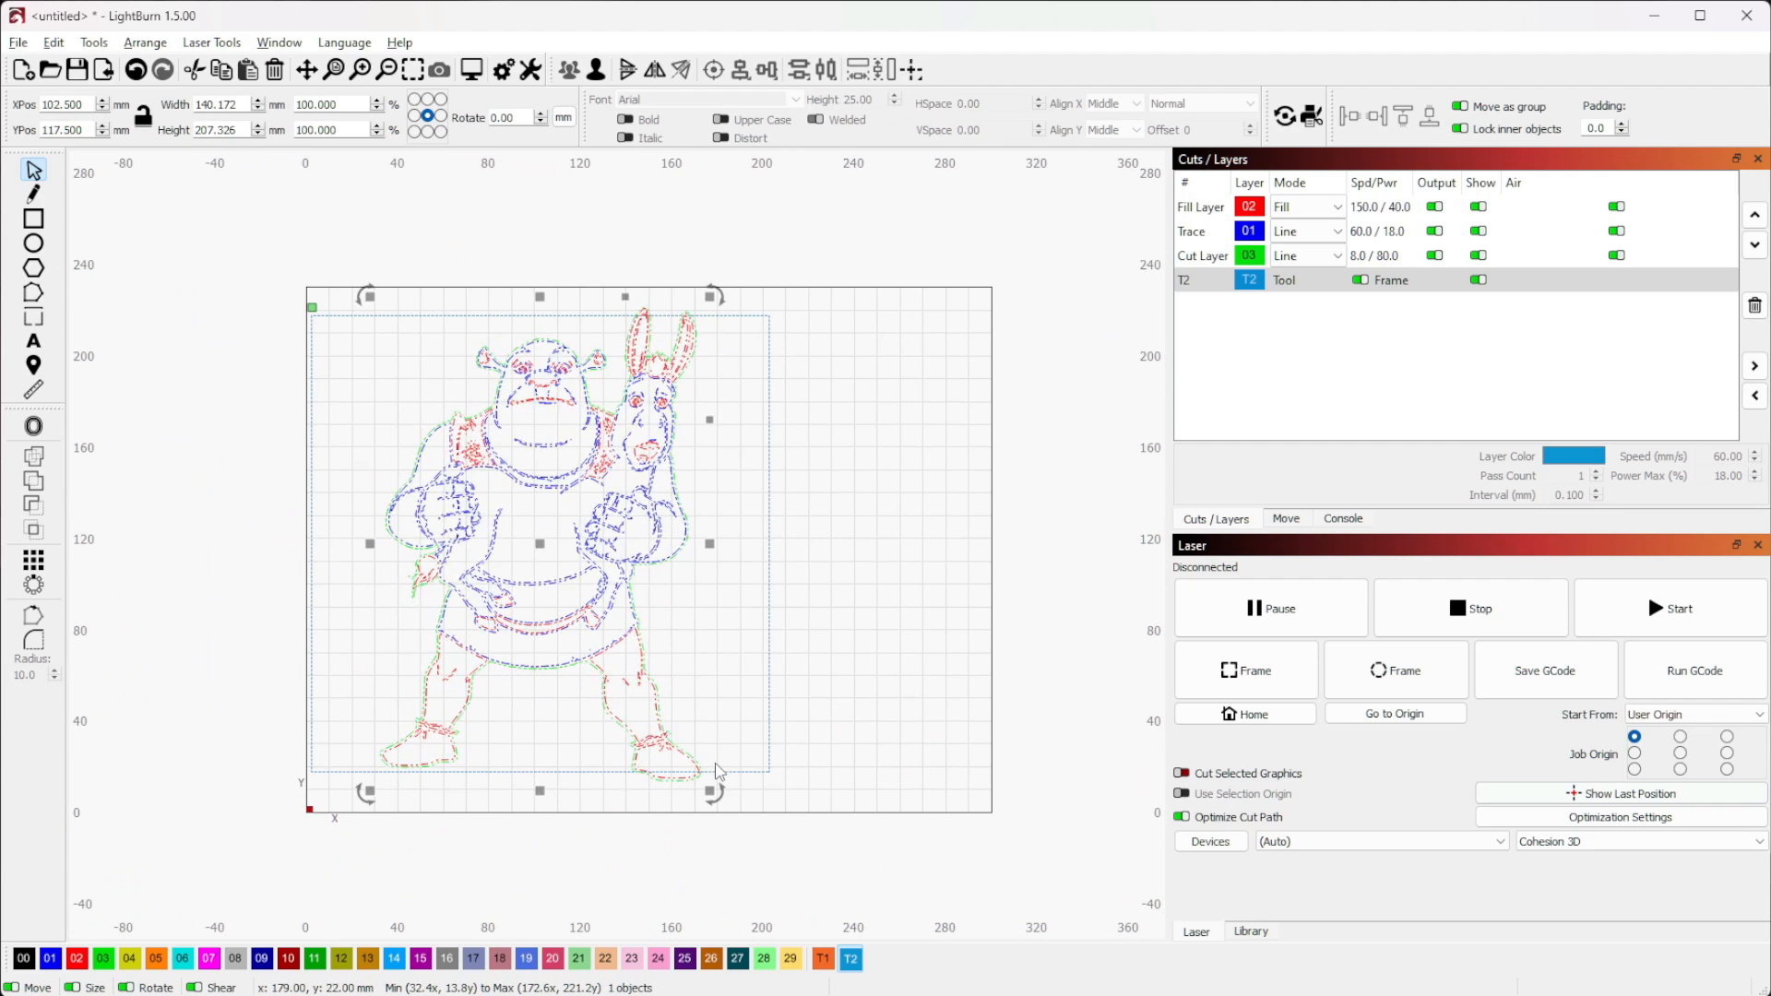
drag(696, 784, 650, 719)
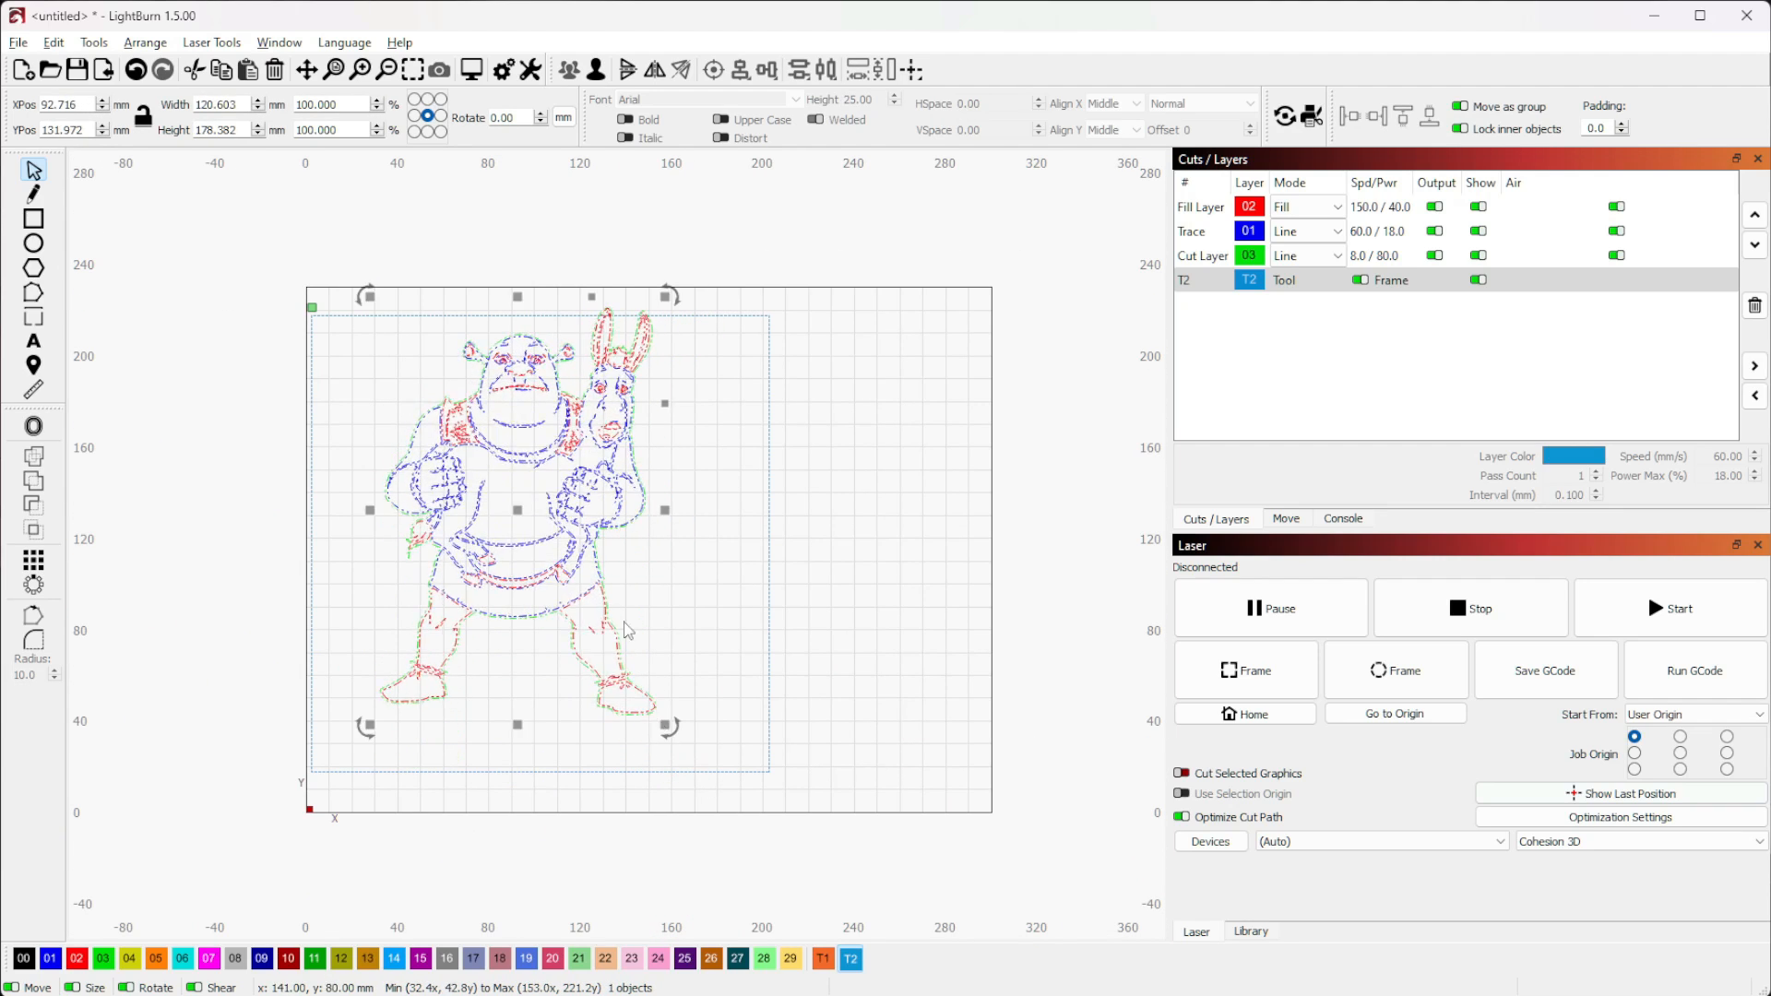
drag(522, 523, 528, 546)
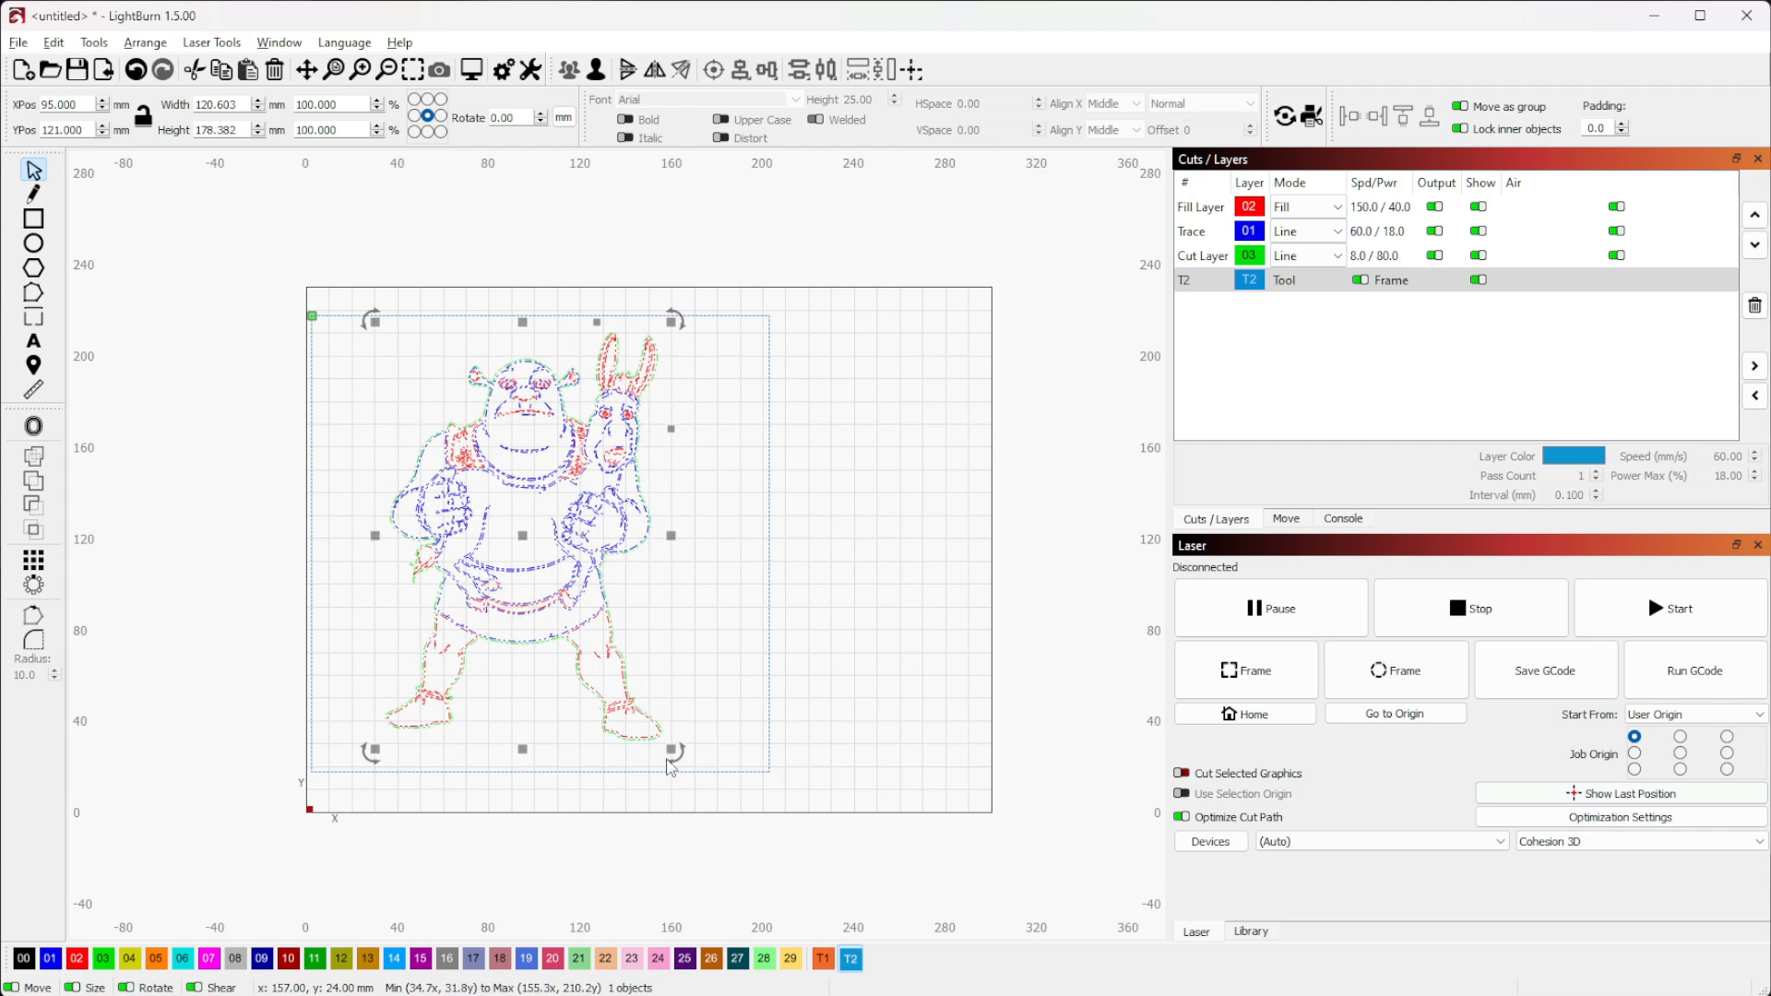
Enlarge the grouped ogre-and-donkey artwork slightly and centre it within the tool-layer rectangle
drag(670, 751, 681, 766)
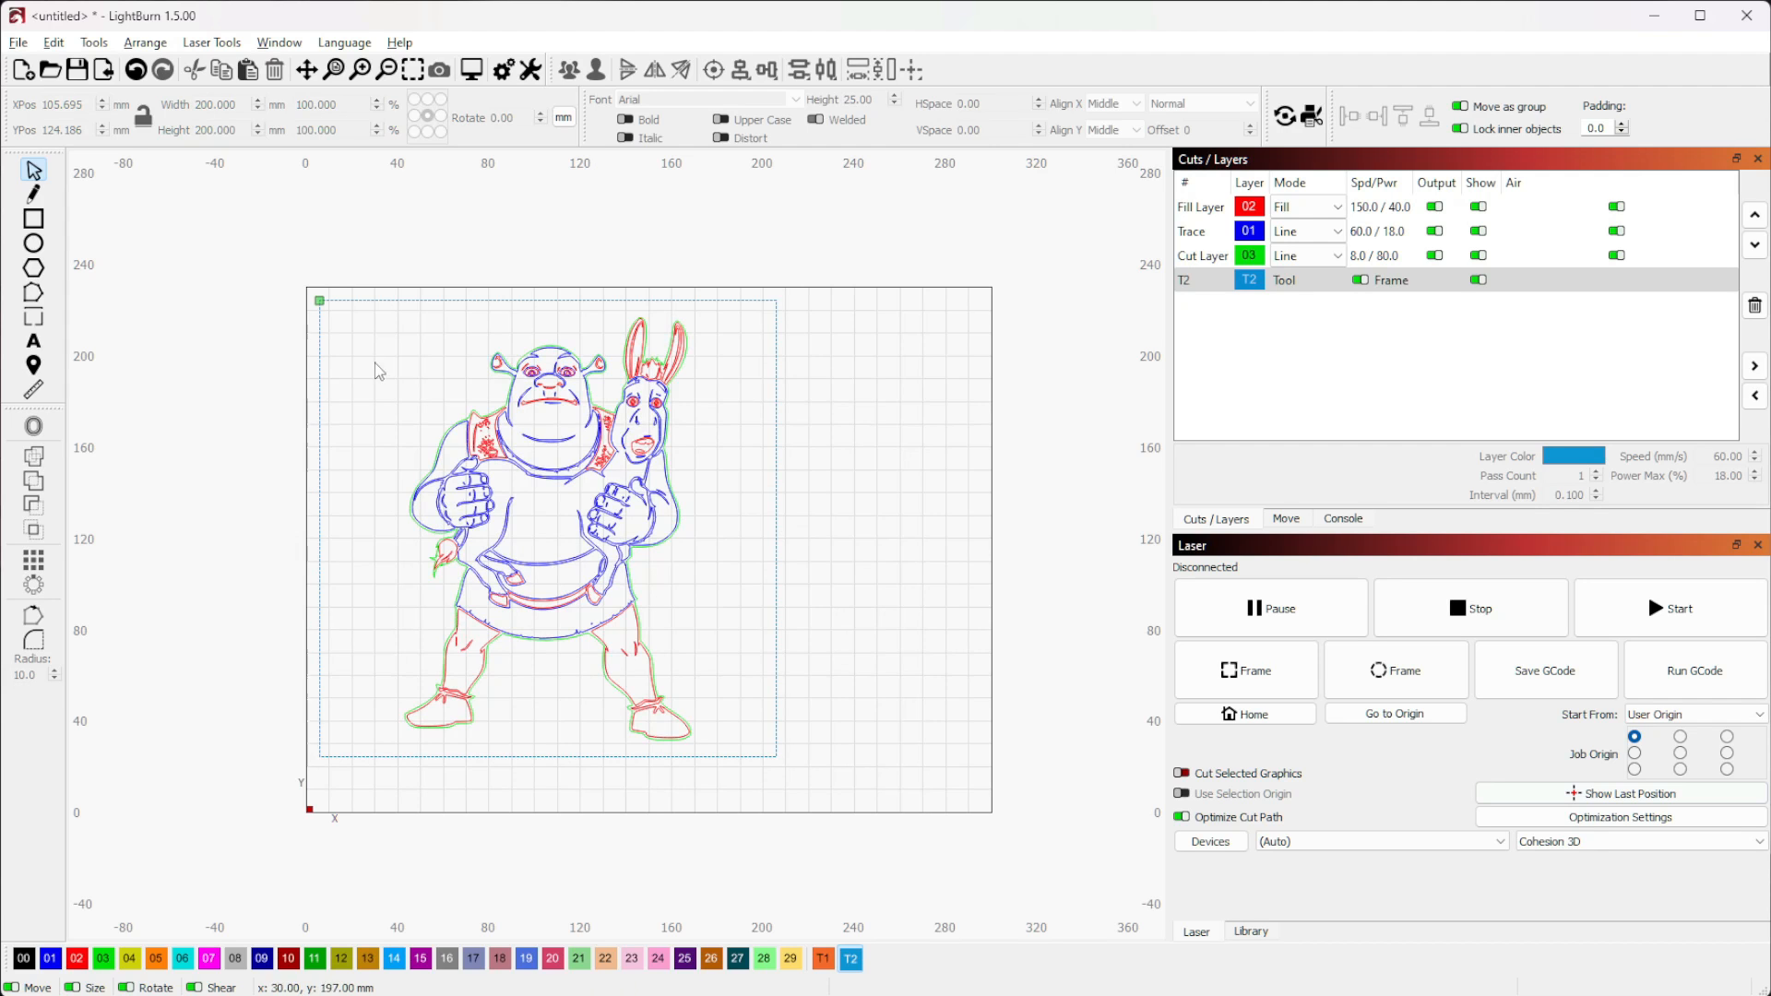
scroll(721, 491, up, 3)
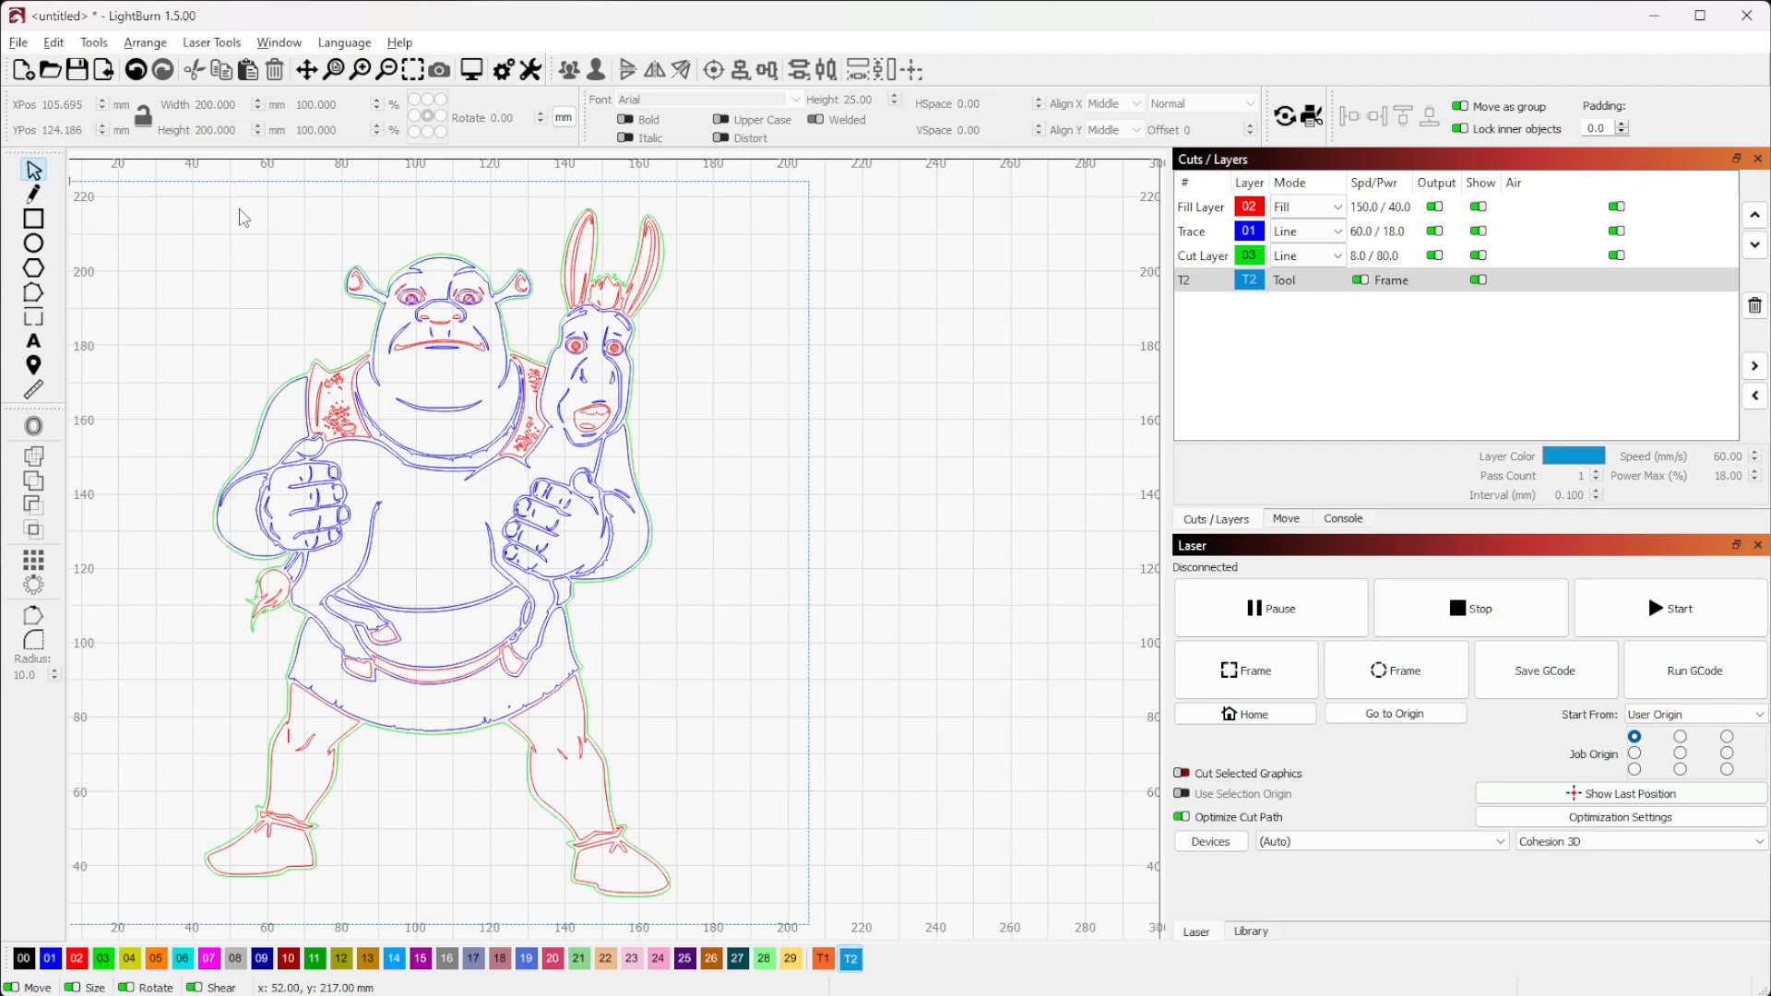
drag(240, 238, 484, 302)
click(525, 549)
drag(904, 561, 609, 337)
drag(457, 434, 569, 490)
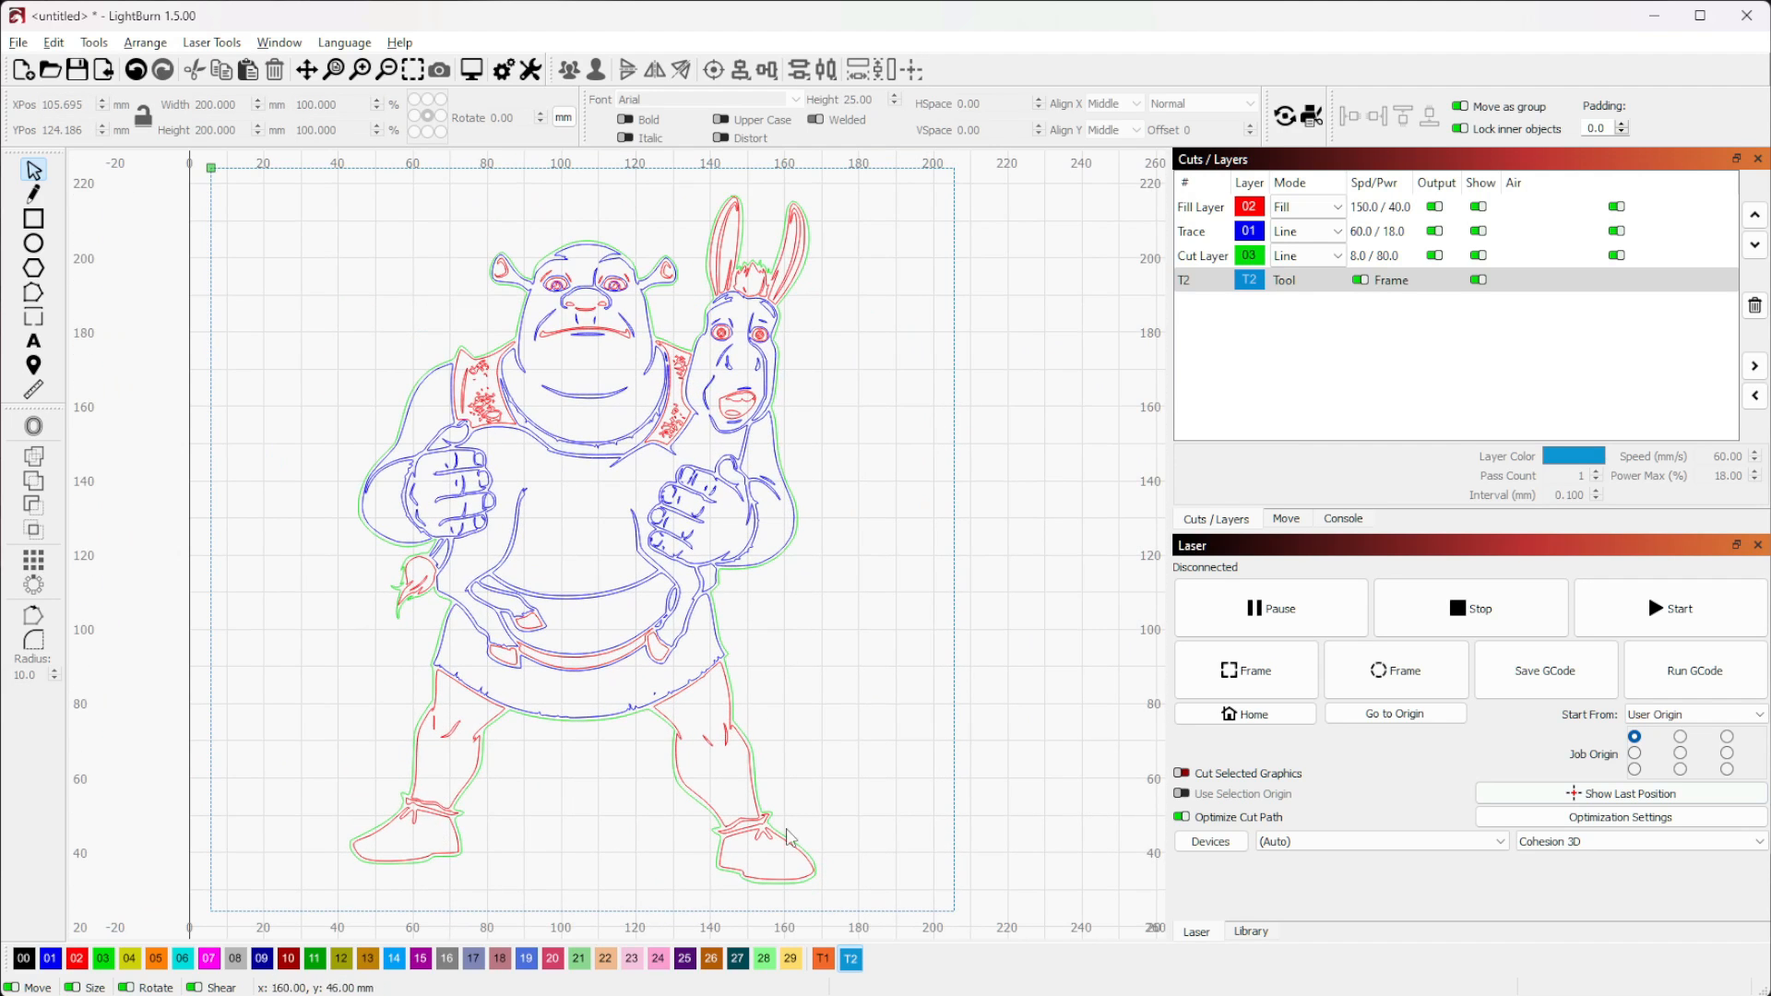
Preview the laser job to examine the fills, traced lines, cut outline and time estimate, and close the preview
click(471, 70)
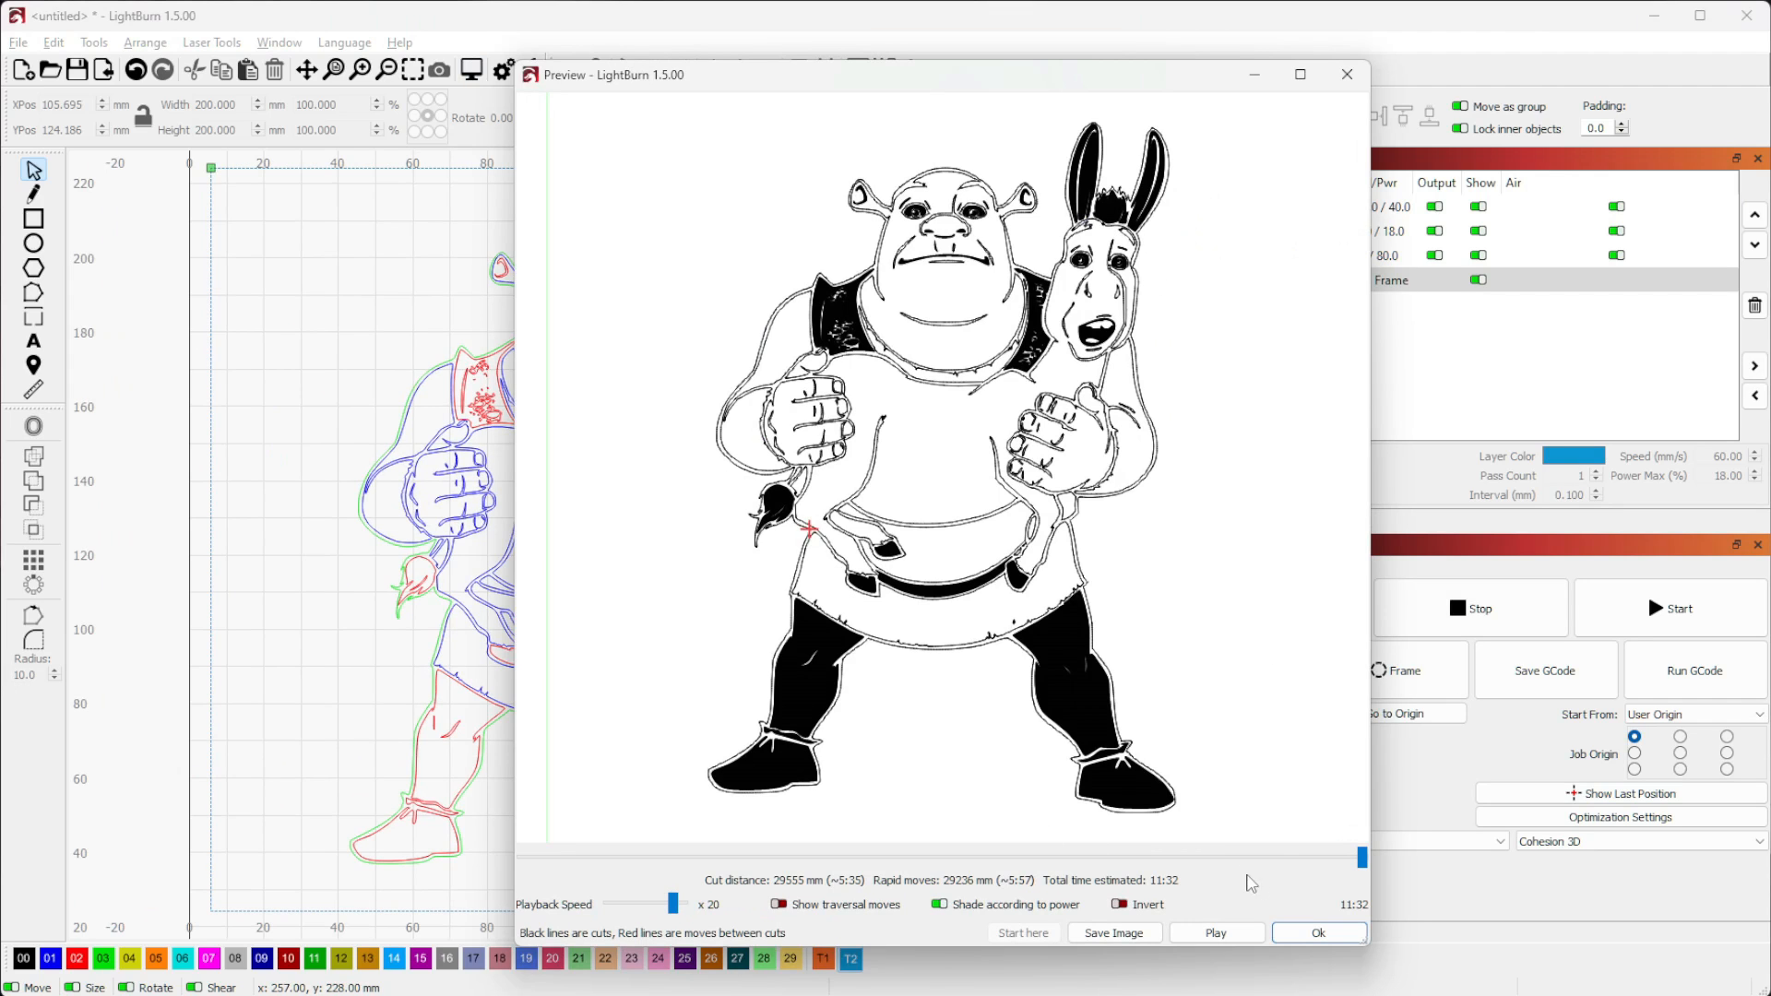
scroll(1186, 617, down, 1)
click(1317, 934)
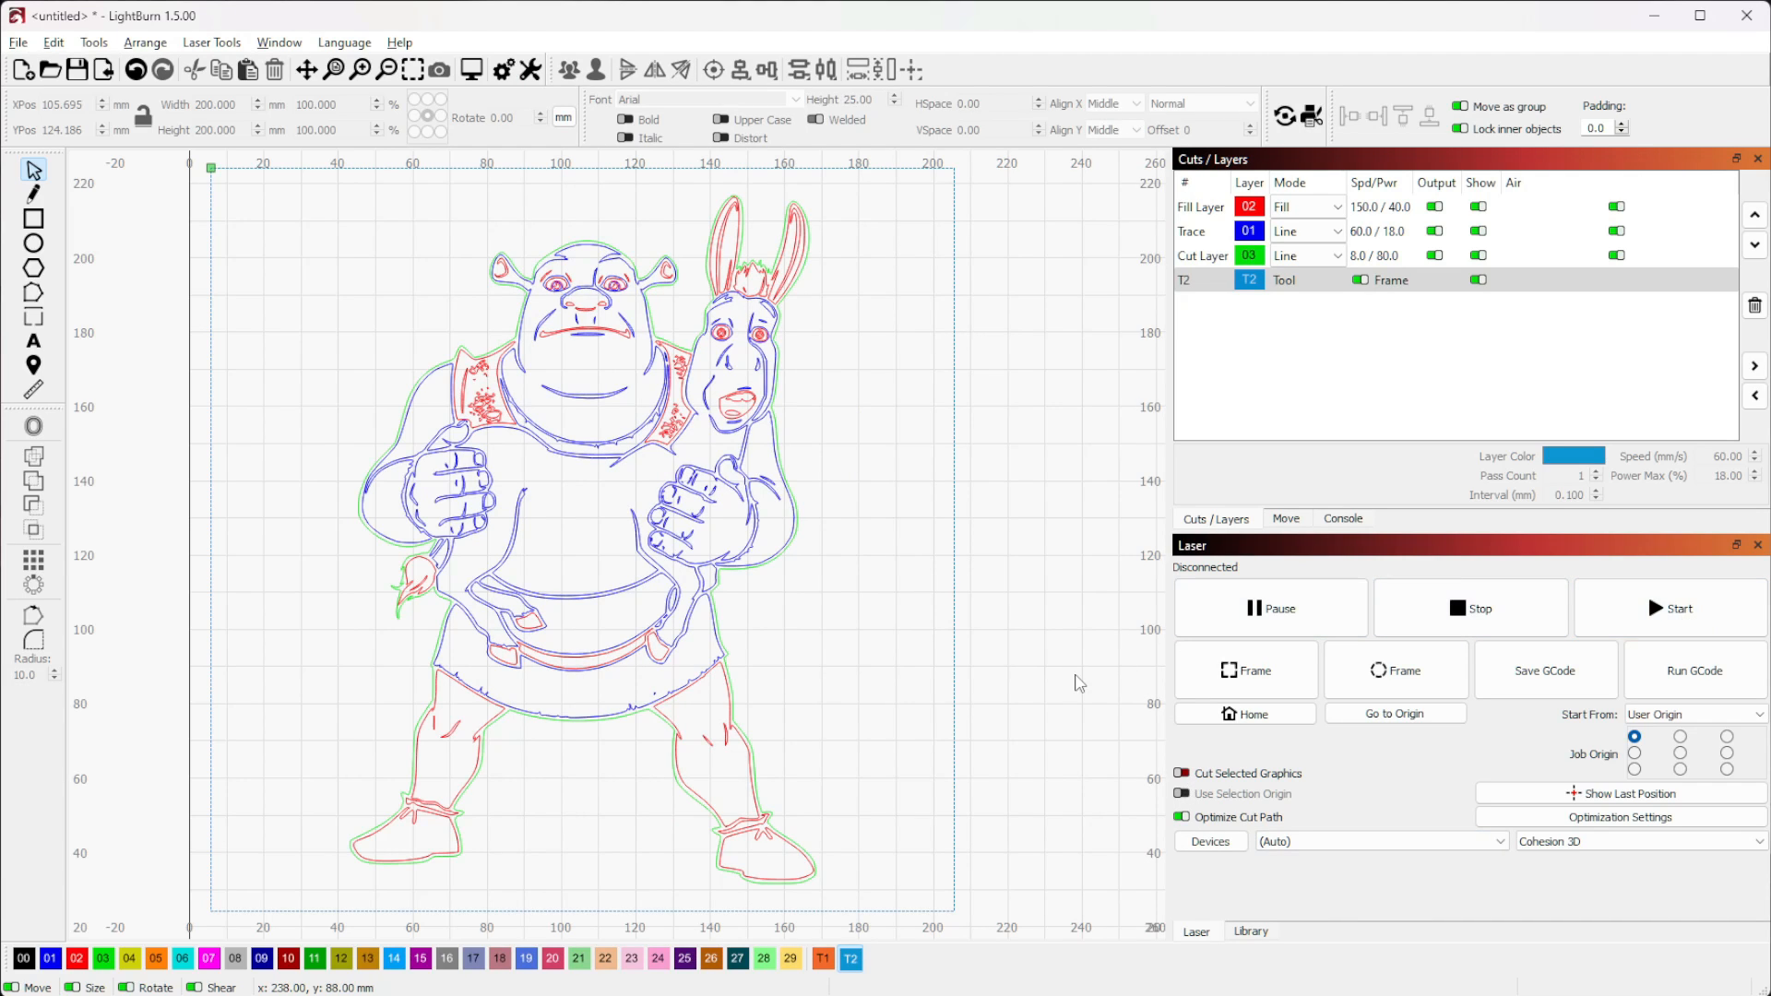
scroll(1079, 682, down, 1)
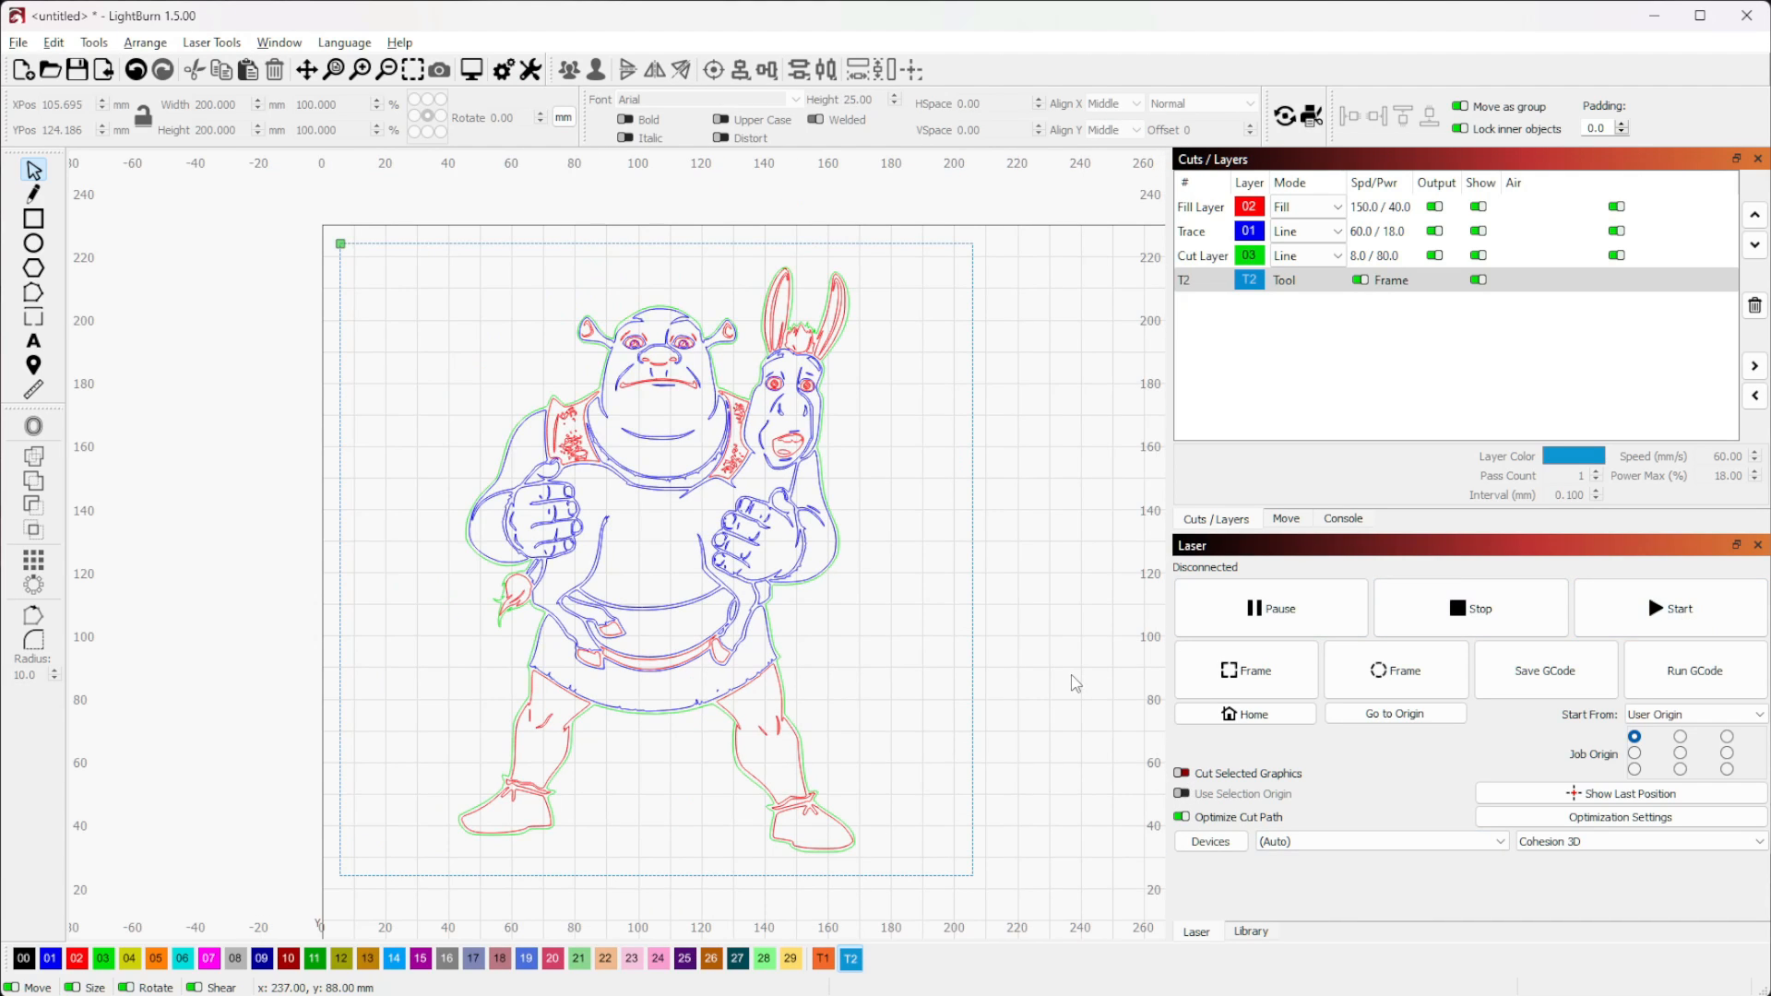